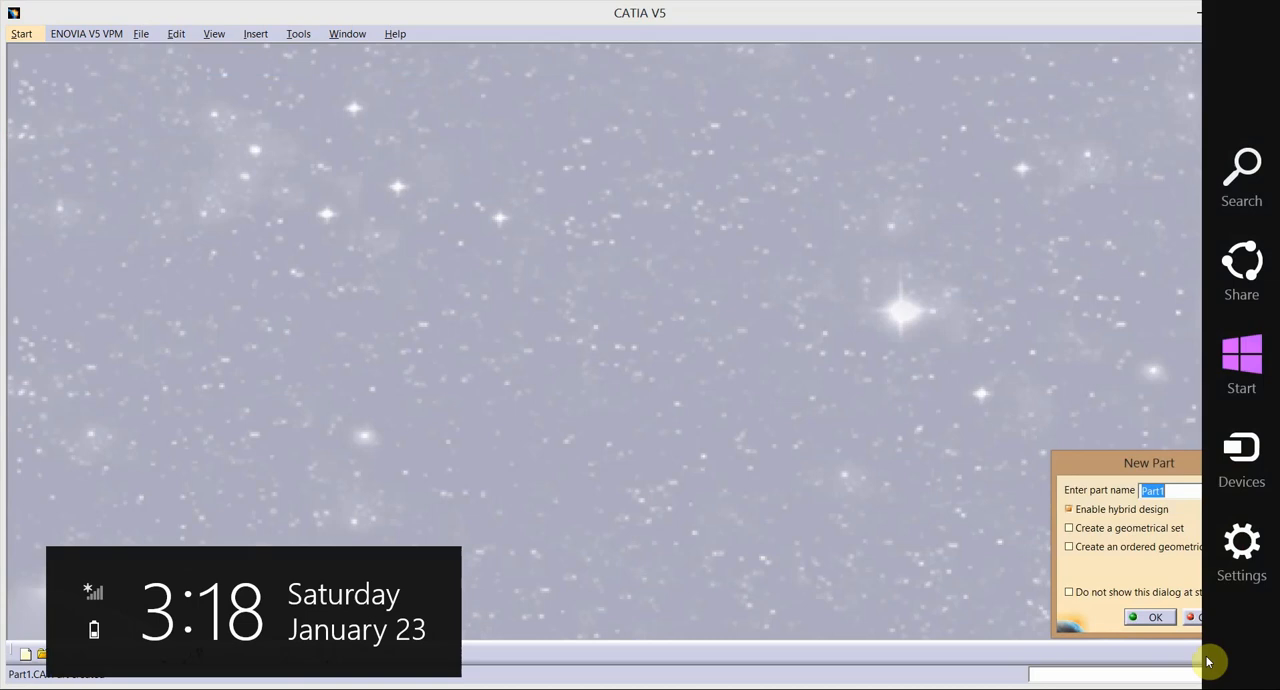
Name the new part "link 1" and open a sketch on the xy plane.
{"action": "type", "text": "link 1"}
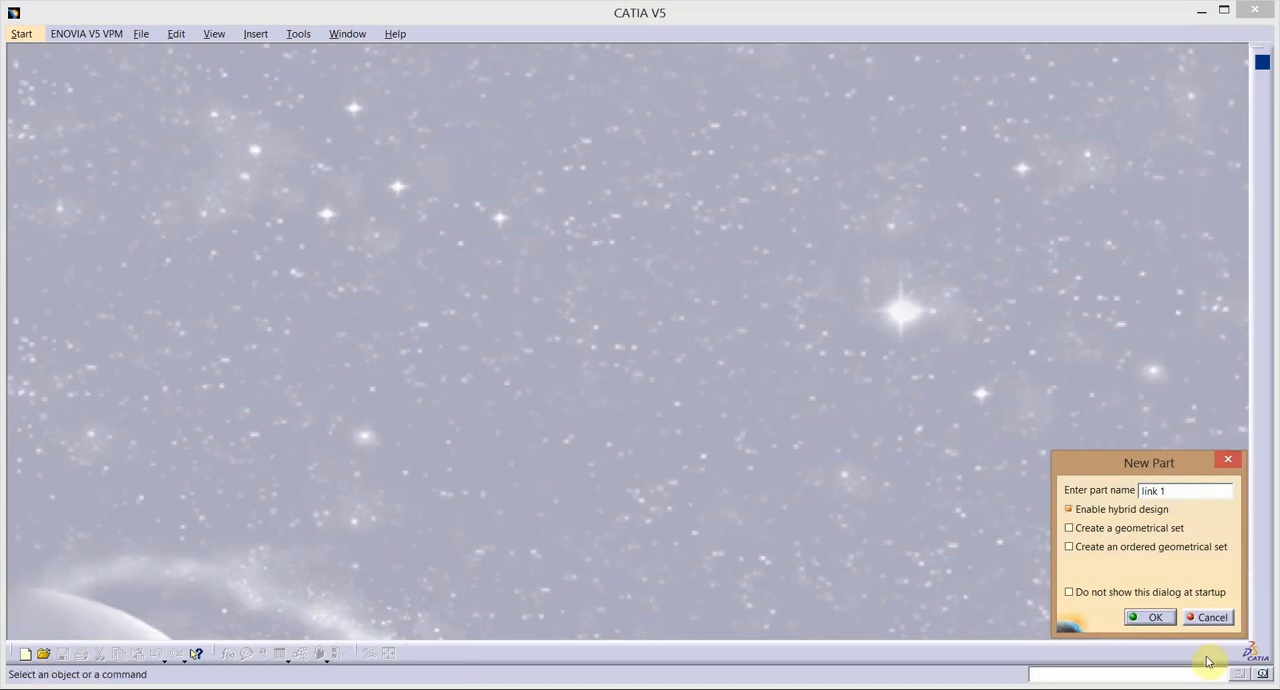
{"action": "key", "text": "Return"}
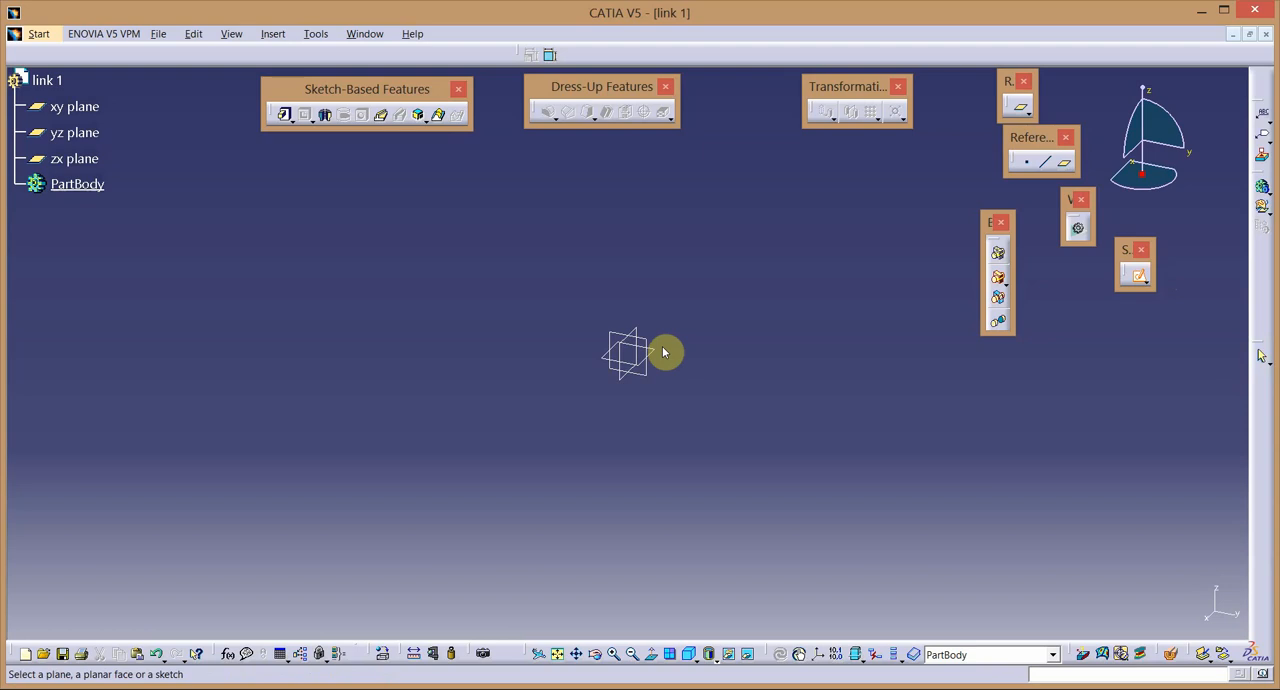
{"action": "left_click", "coordinate": [711, 364]}
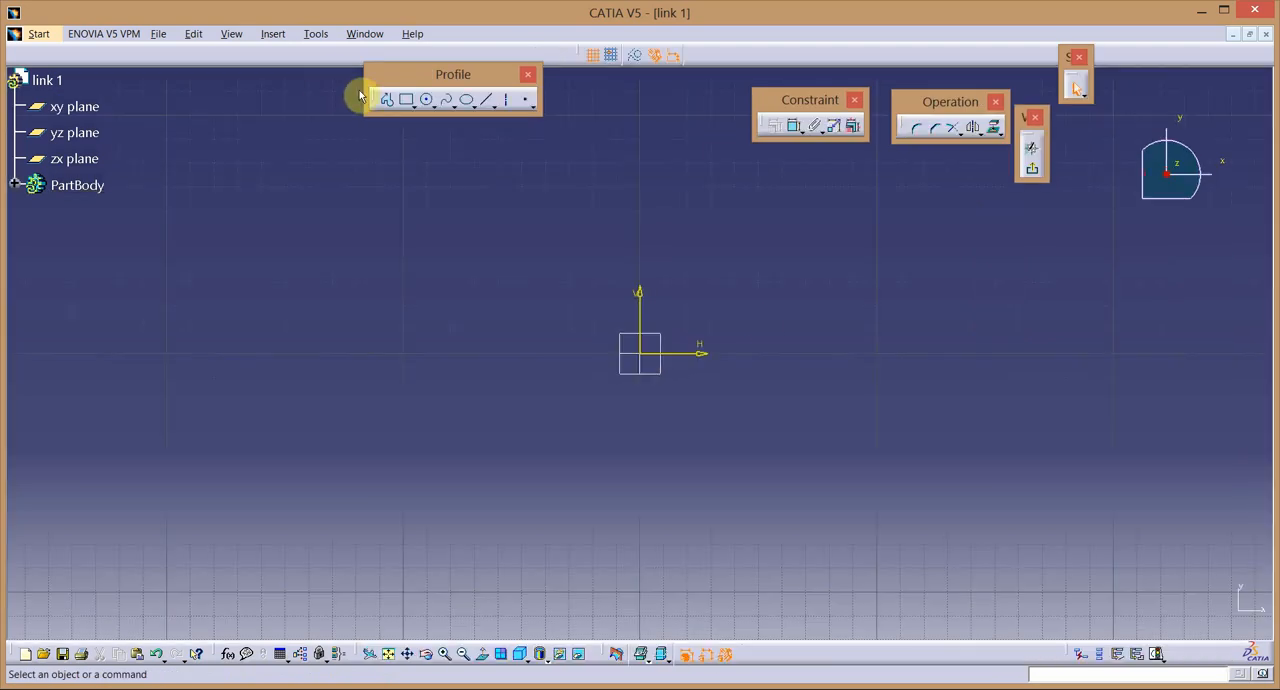
Sketch a horizontal elongated hole with both centres on the H axis, spanning the origin, with an end radius of about 27 mm.
{"action": "left_click", "coordinate": [412, 105]}
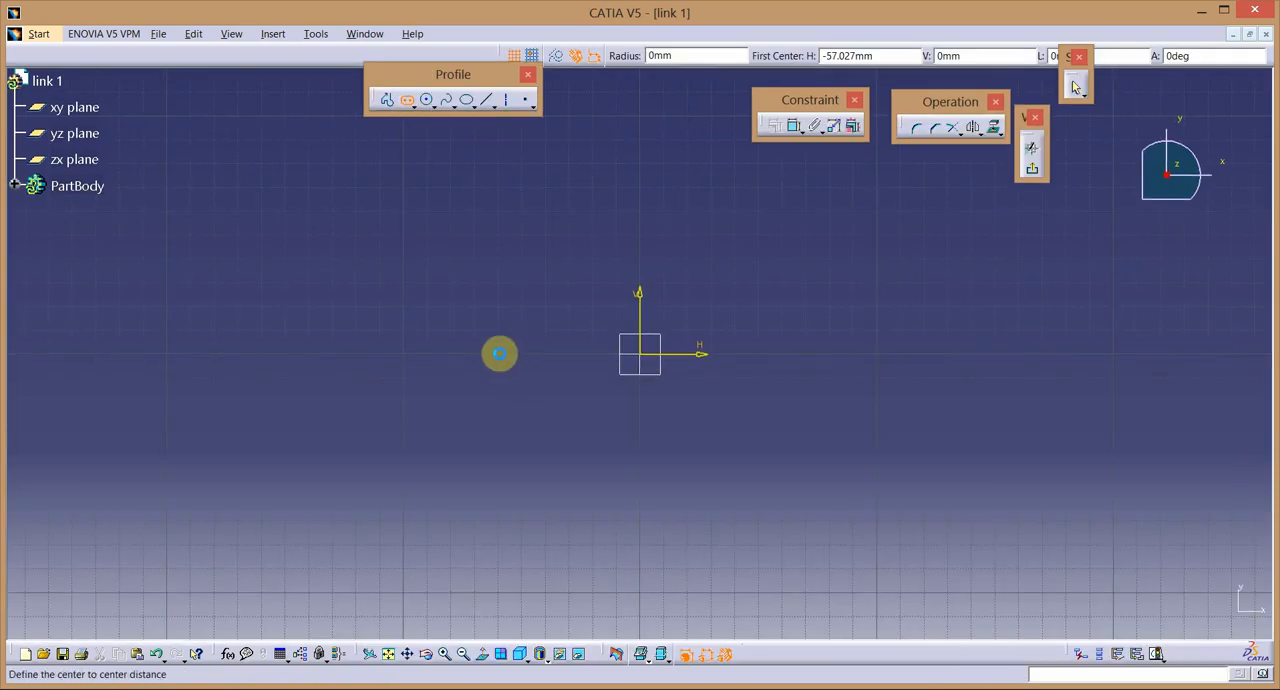
{"action": "left_click", "coordinate": [494, 355]}
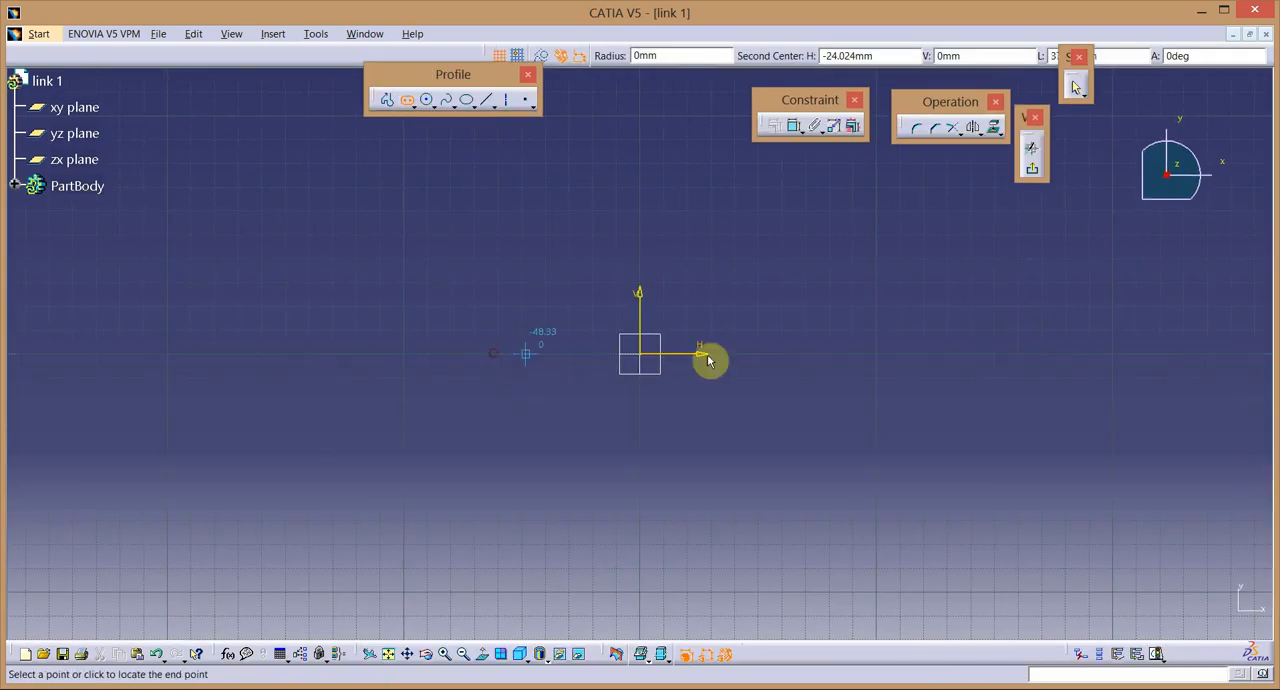
{"action": "left_click", "coordinate": [815, 355]}
{"action": "left_click", "coordinate": [826, 418]}
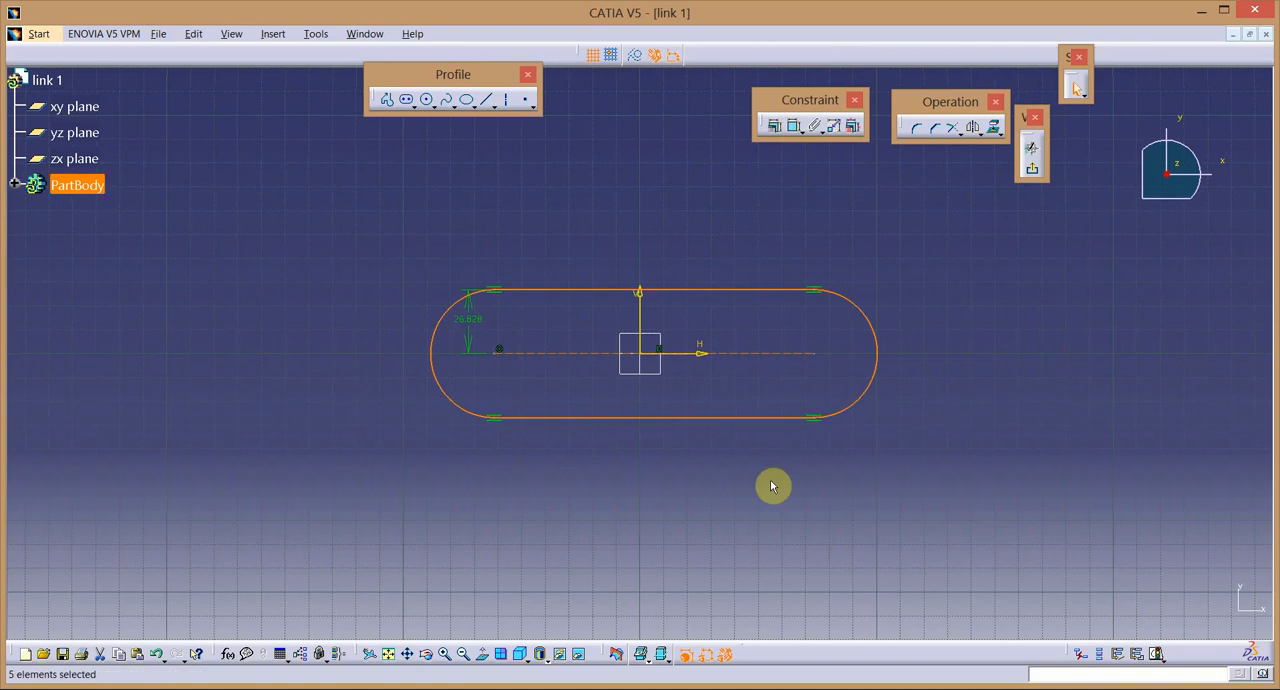
{"action": "left_click", "coordinate": [562, 387]}
Constrain the two end centre points of the elongated profile to be symmetric about the V axis.
{"action": "left_click", "coordinate": [500, 352]}
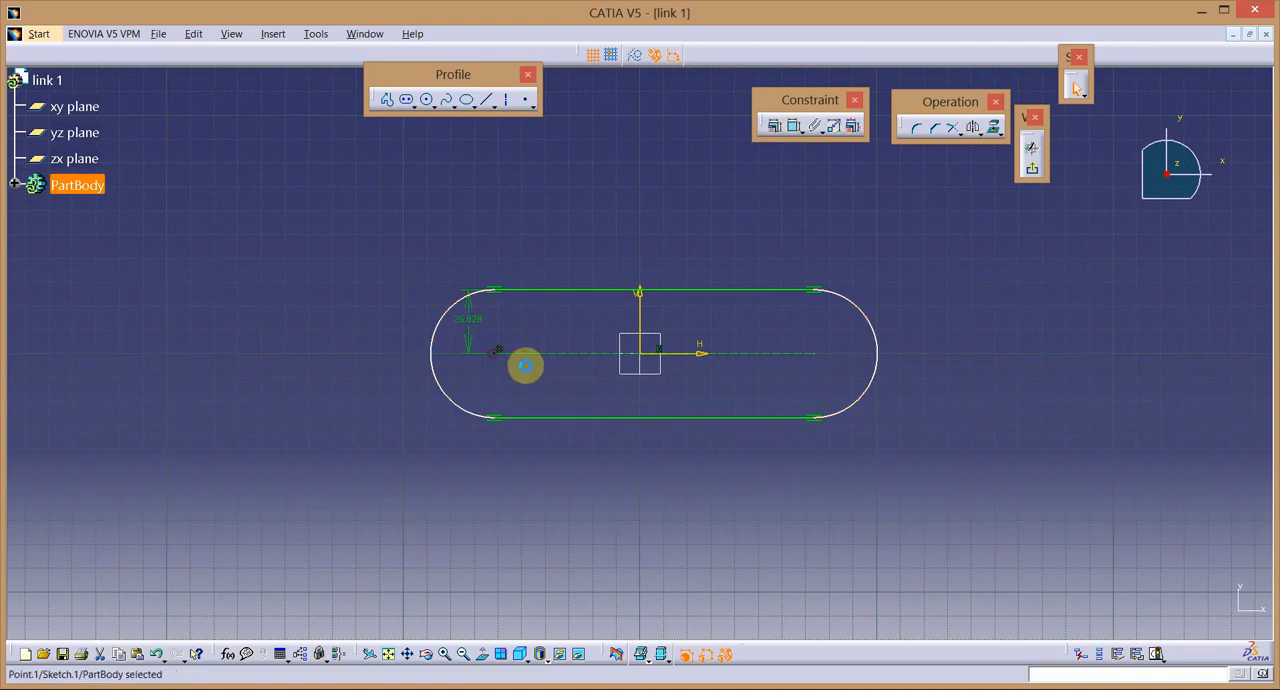
{"action": "left_click", "coordinate": [816, 358], "text": "ctrl"}
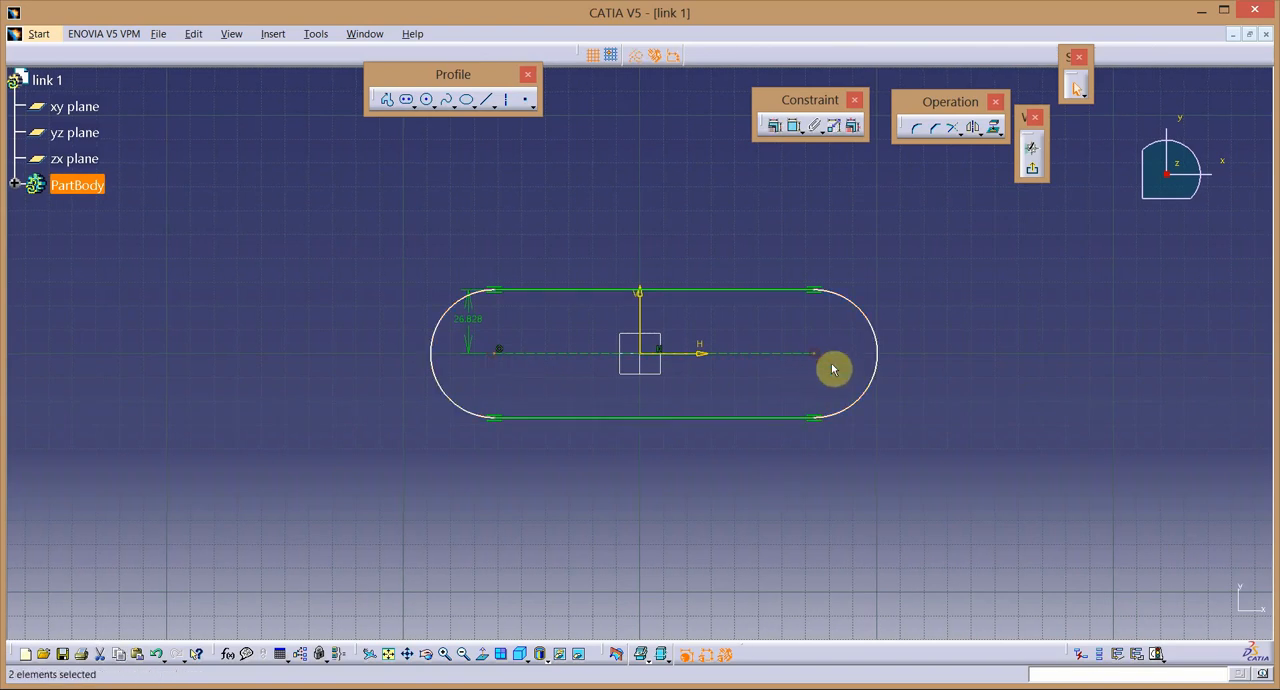
{"action": "left_click", "coordinate": [641, 316], "text": "ctrl"}
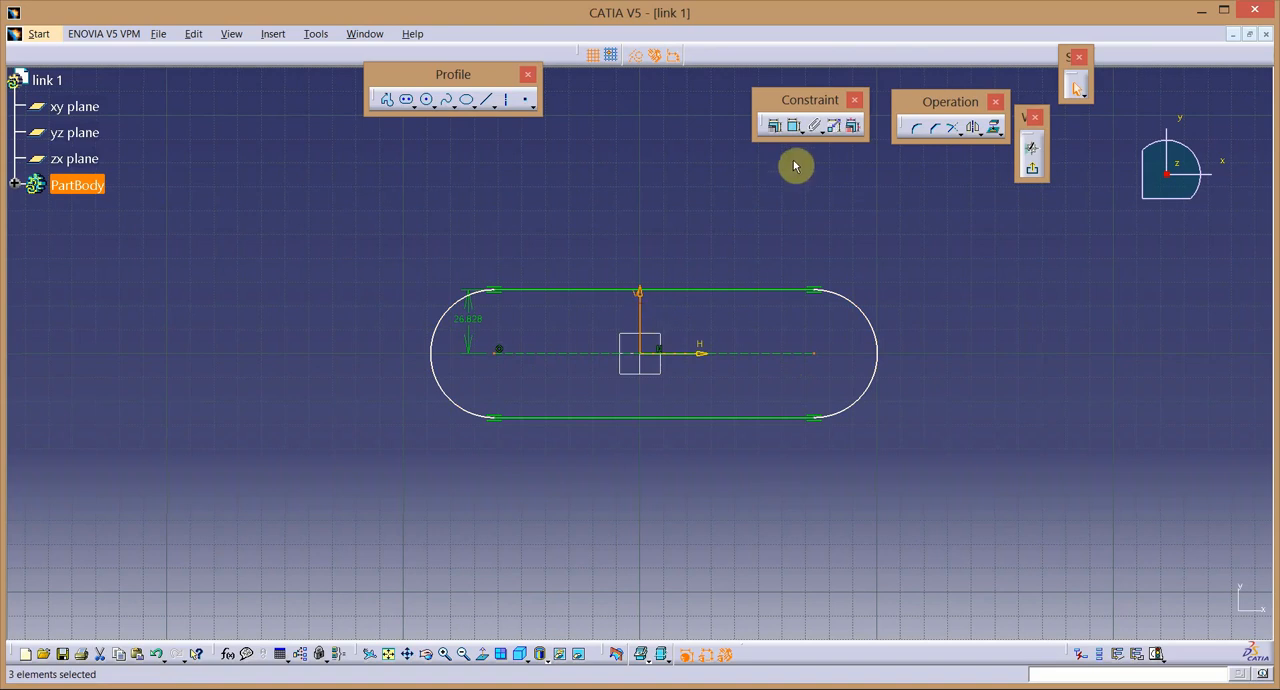
{"action": "left_click", "coordinate": [776, 127]}
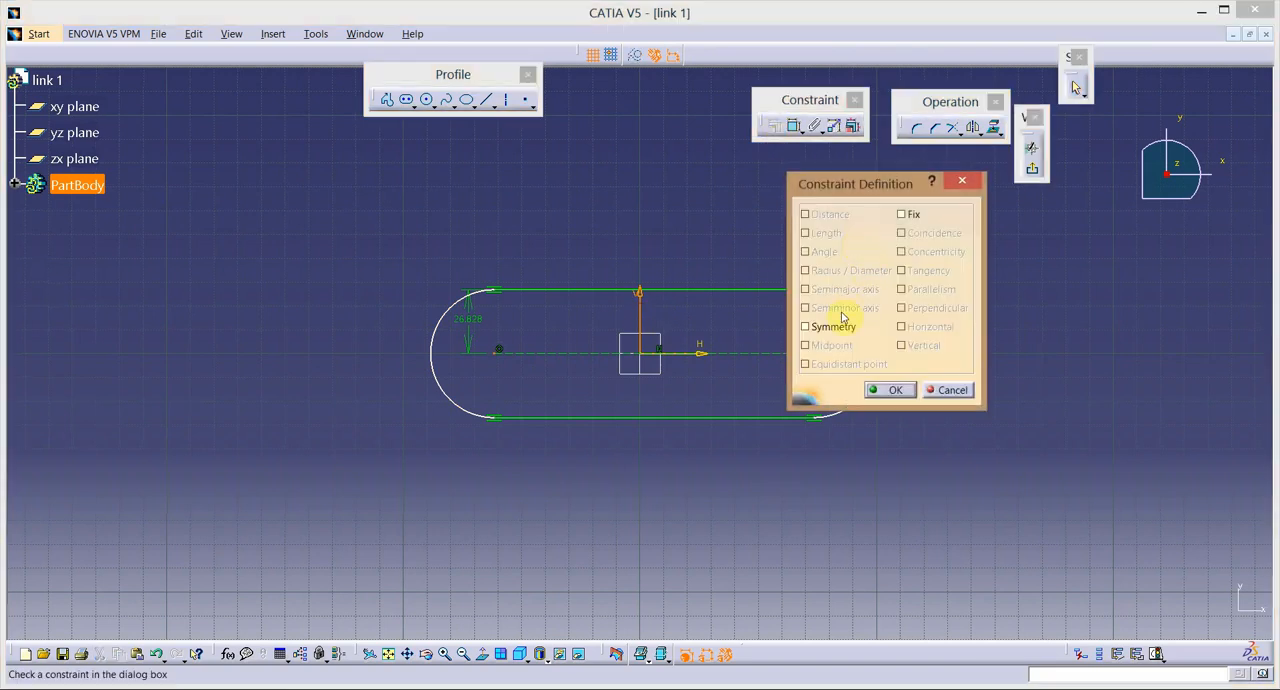
{"action": "left_click", "coordinate": [806, 327]}
{"action": "left_click", "coordinate": [892, 391]}
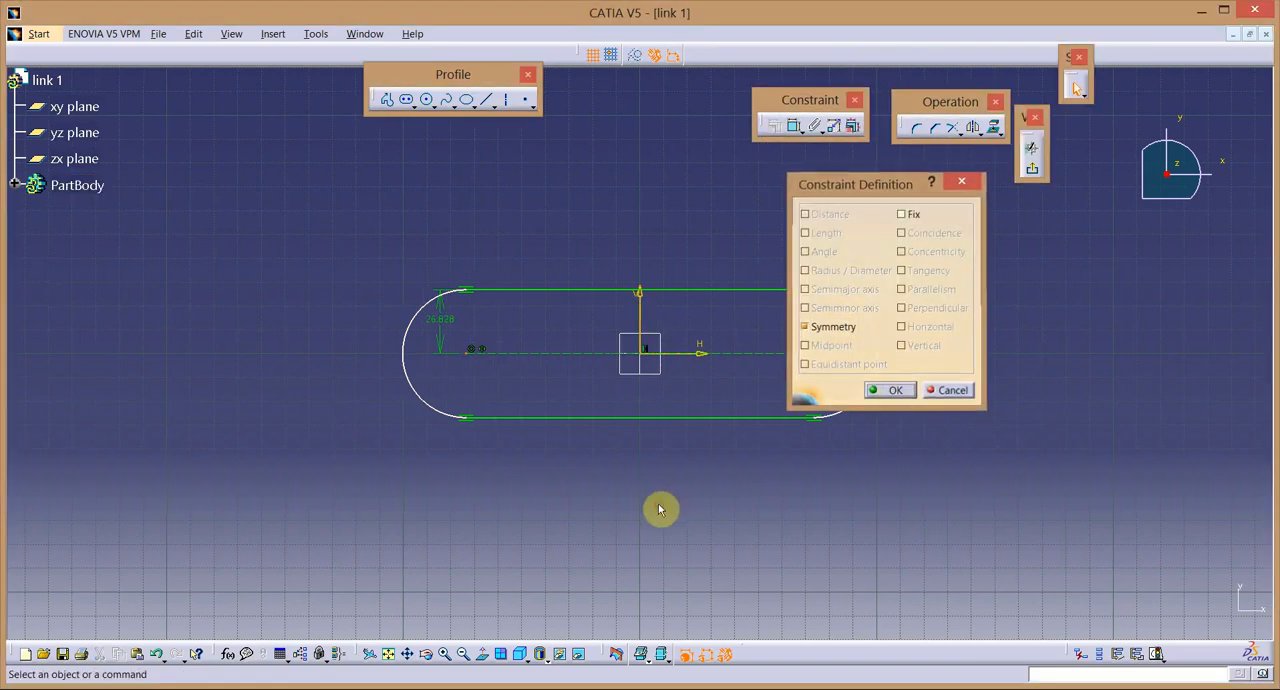
Set the elongated profile's end radius offset to 5 mm.
{"action": "double_click", "coordinate": [445, 323]}
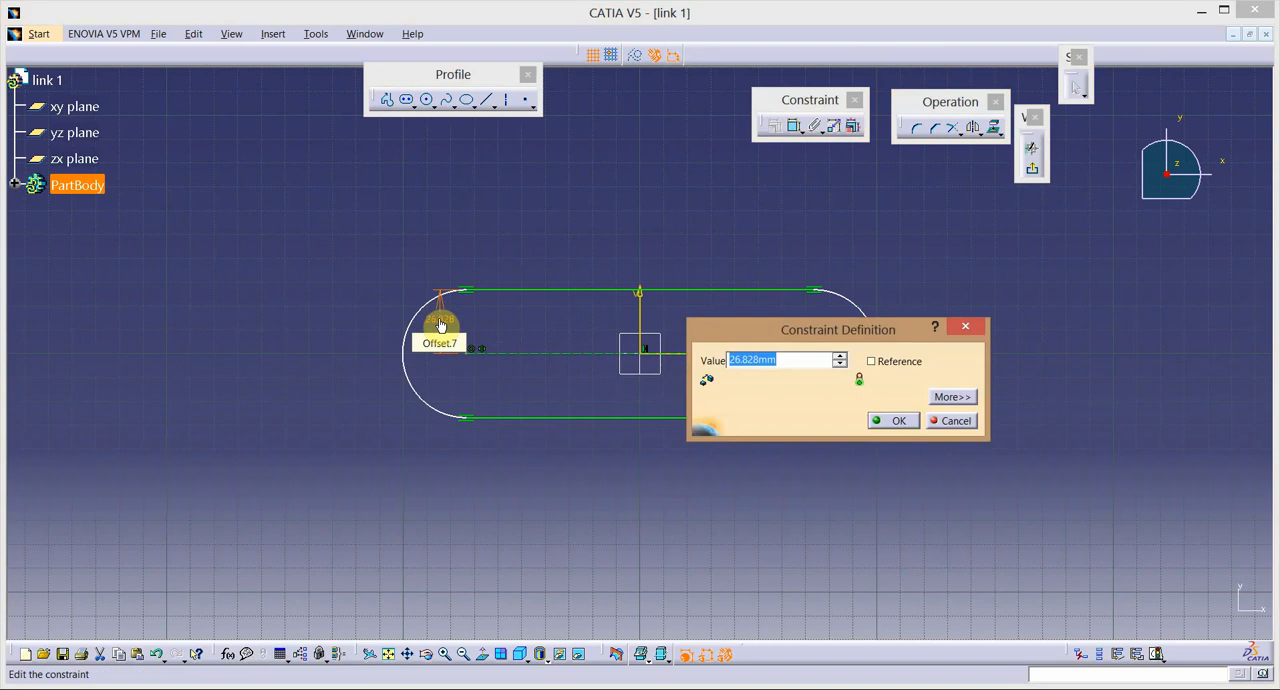
{"action": "type", "text": "5"}
{"action": "key", "text": "Return"}
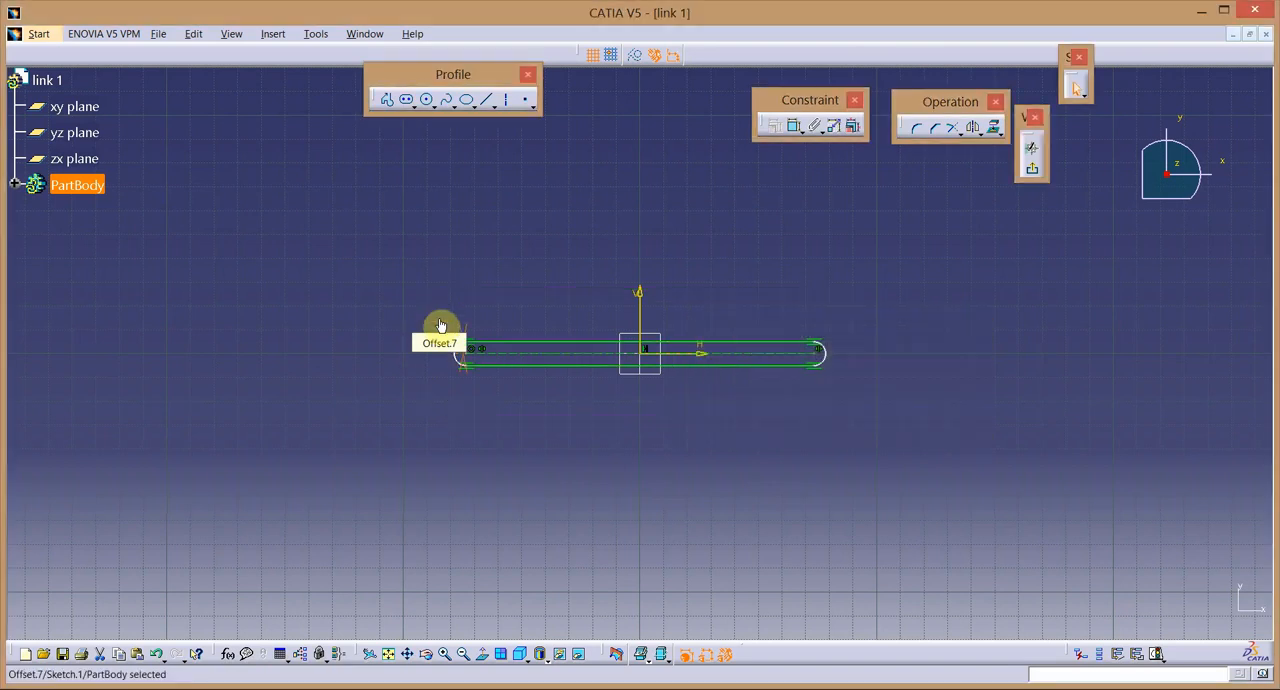
Dimension the profile's centreline between its two end centres and set the length to 150 mm.
{"action": "left_click", "coordinate": [797, 127]}
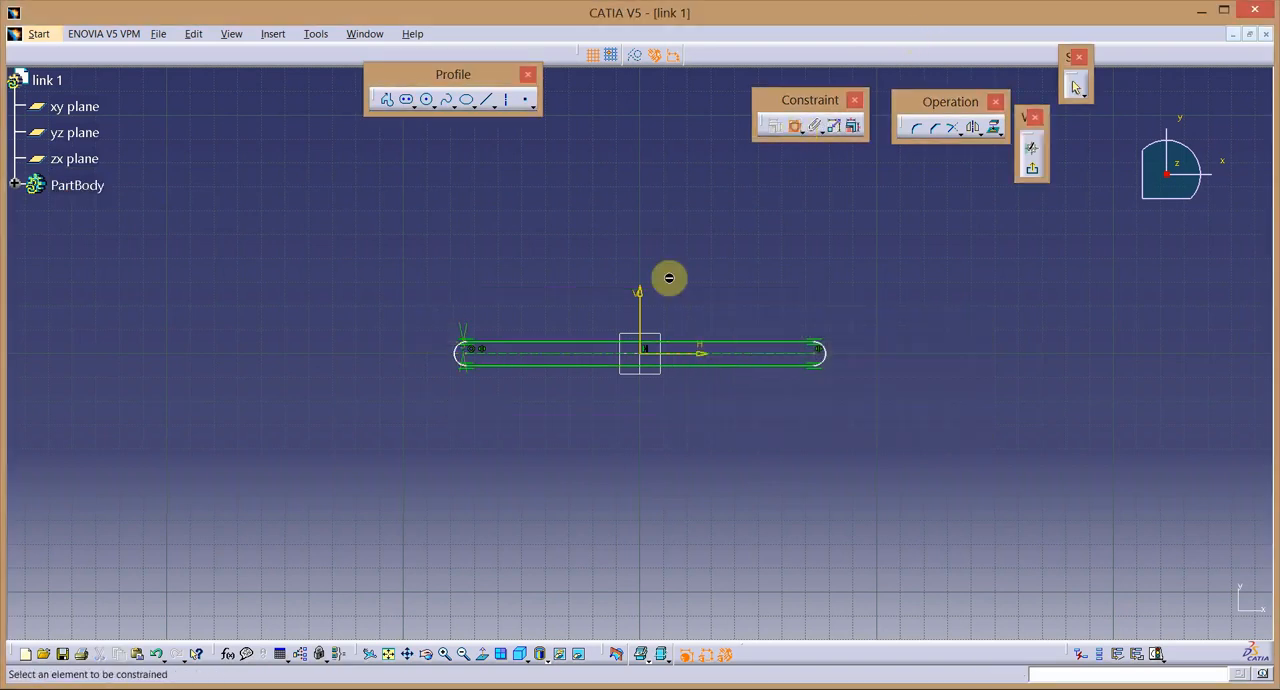
{"action": "left_click", "coordinate": [499, 361]}
{"action": "left_click", "coordinate": [568, 252]}
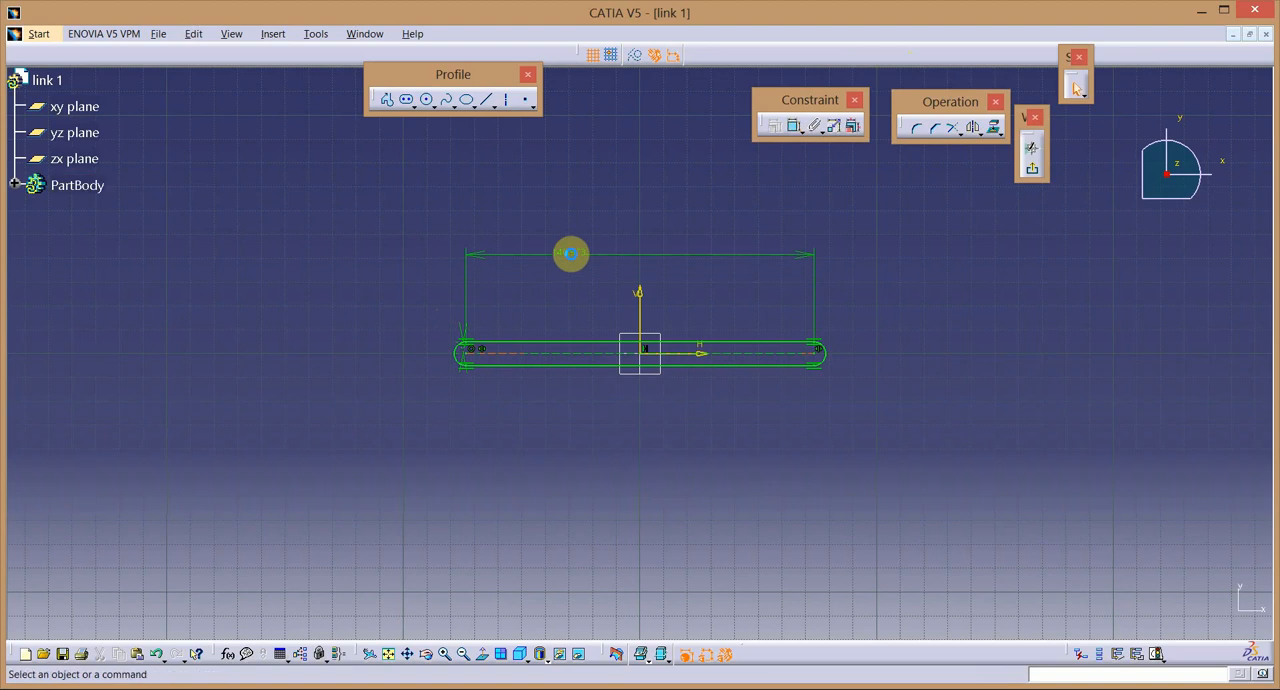
{"action": "double_click", "coordinate": [572, 251]}
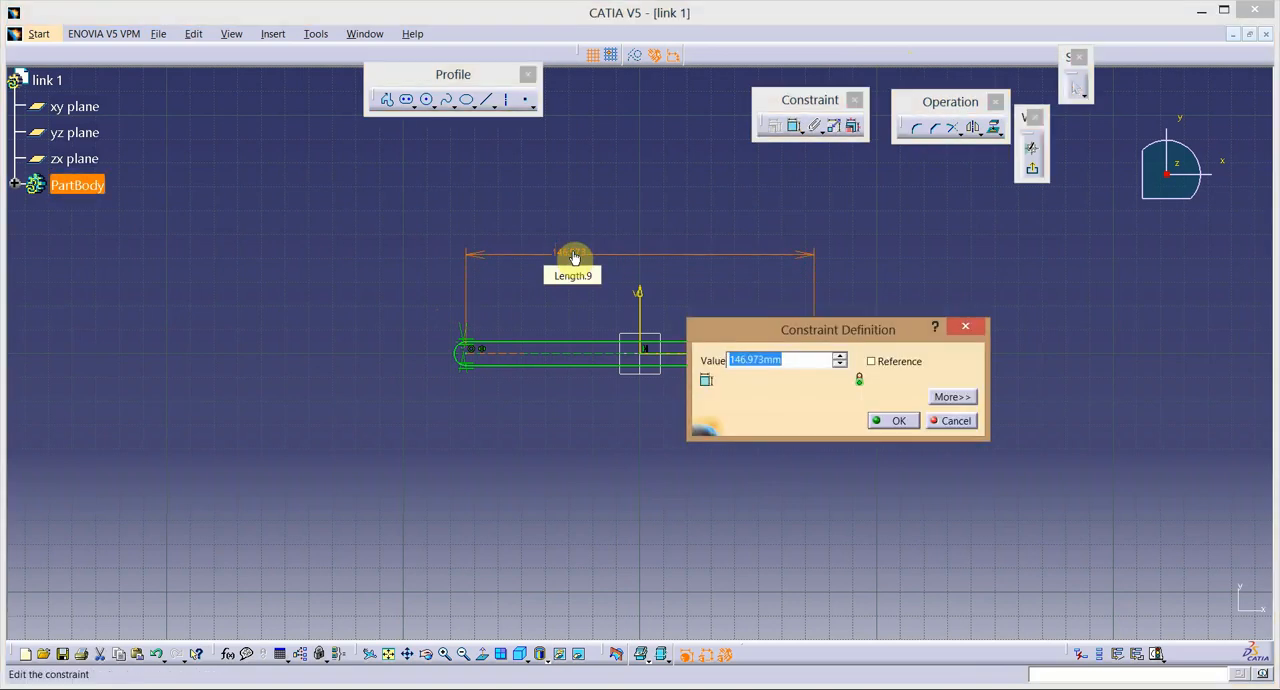
{"action": "type", "text": "150"}
{"action": "key", "text": "Return"}
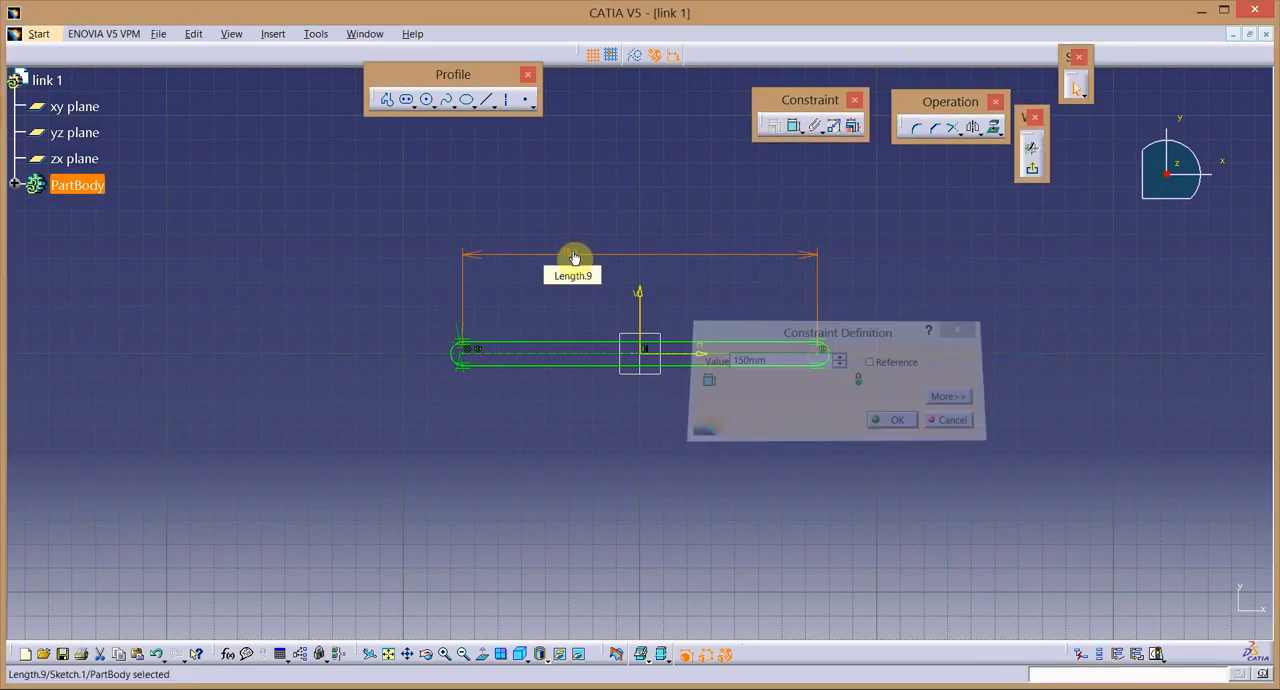
Draw a circle below the left end of the profile and set its diameter to 5 mm.
{"action": "left_click", "coordinate": [426, 99]}
{"action": "left_click", "coordinate": [448, 456]}
{"action": "left_click", "coordinate": [461, 489]}
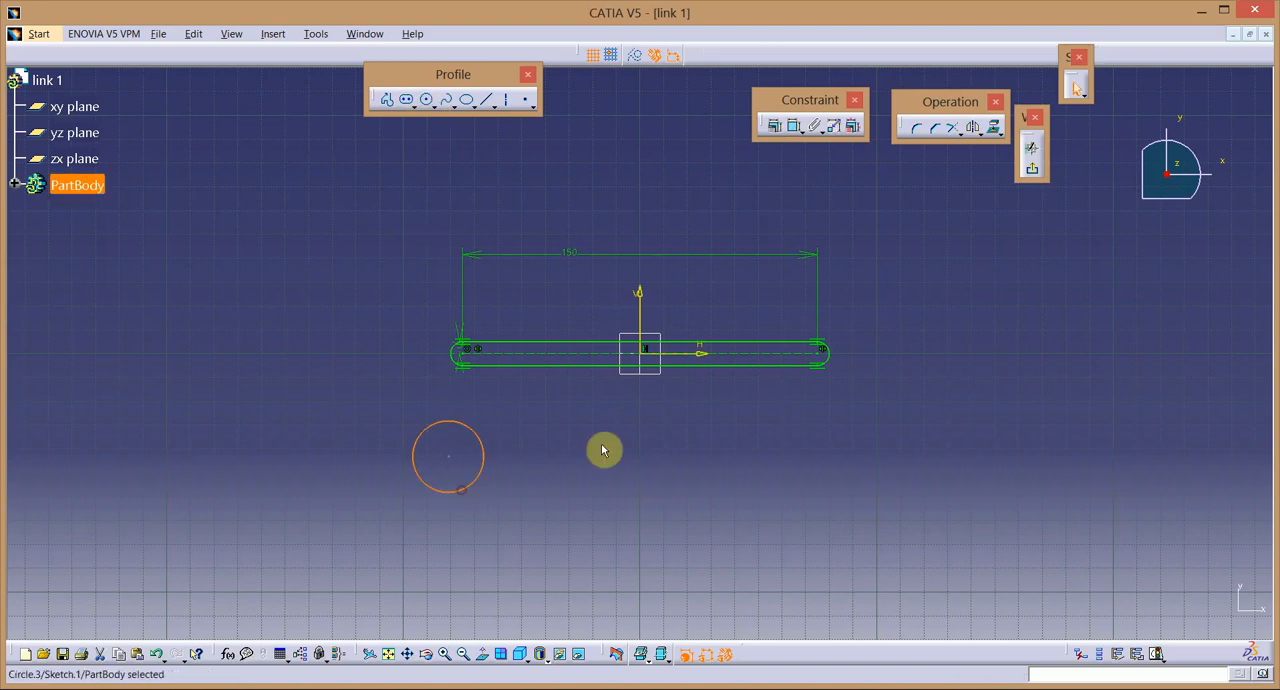
{"action": "left_click", "coordinate": [794, 126]}
{"action": "left_click", "coordinate": [546, 479]}
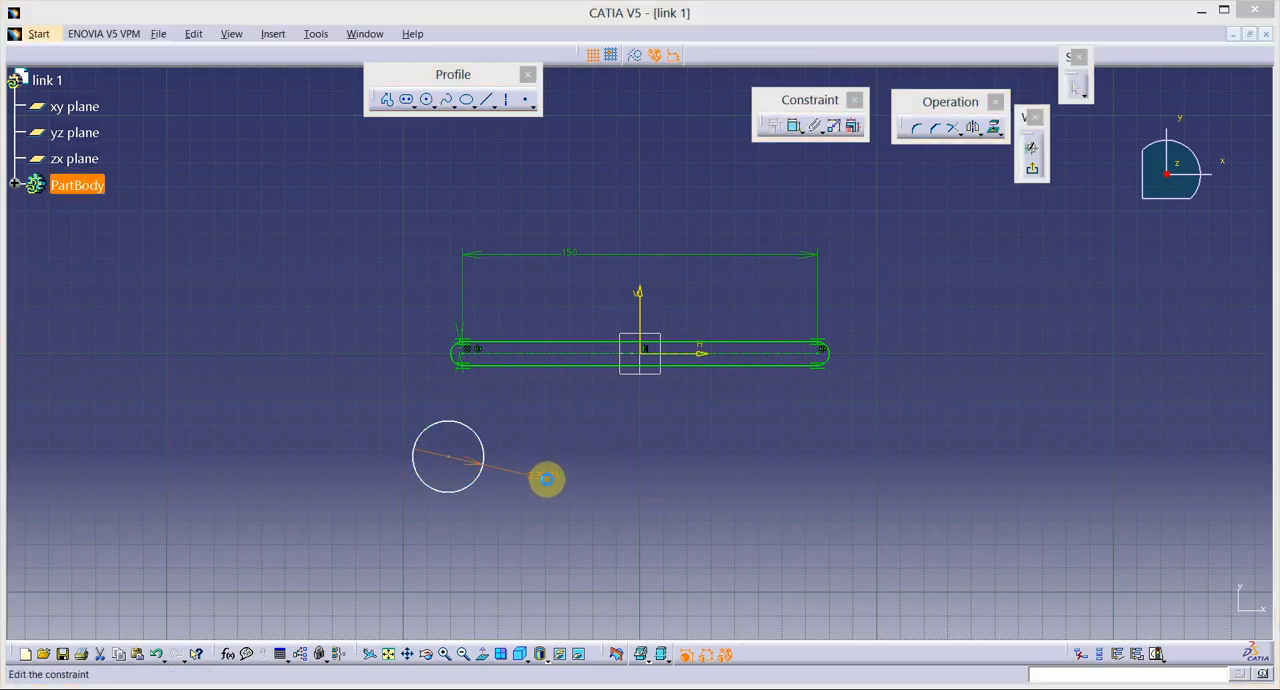
{"action": "double_click", "coordinate": [548, 486]}
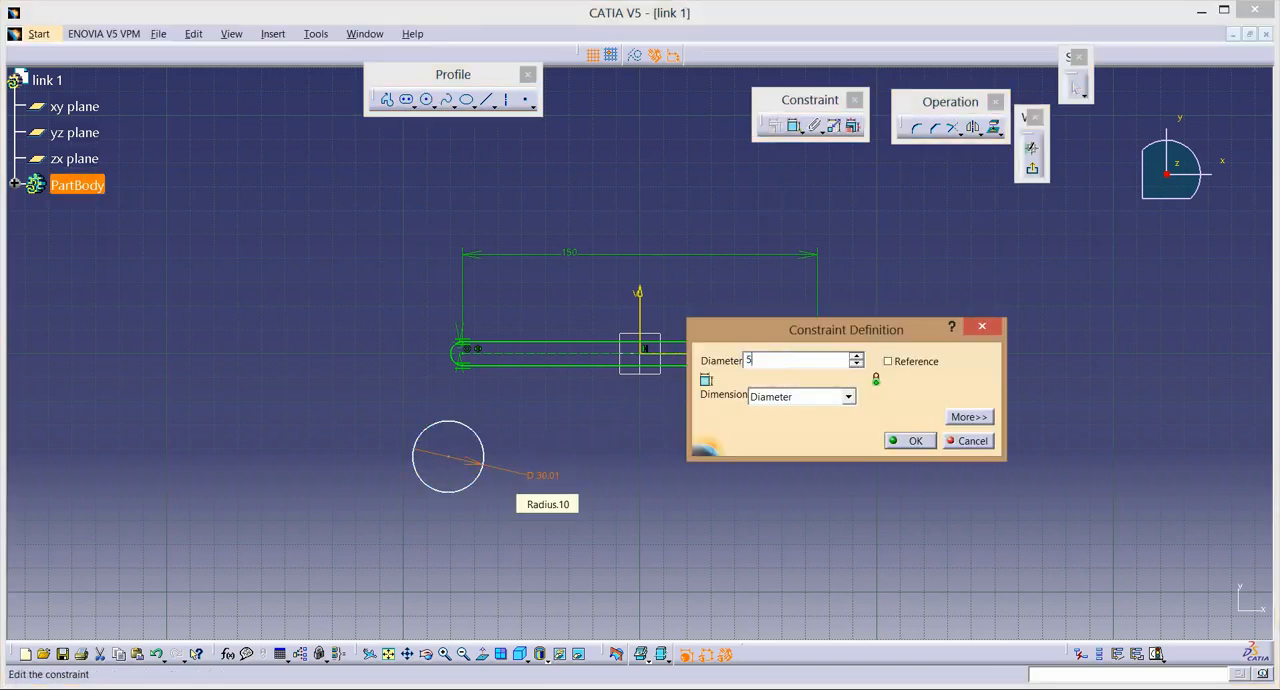
{"action": "key", "text": "Return"}
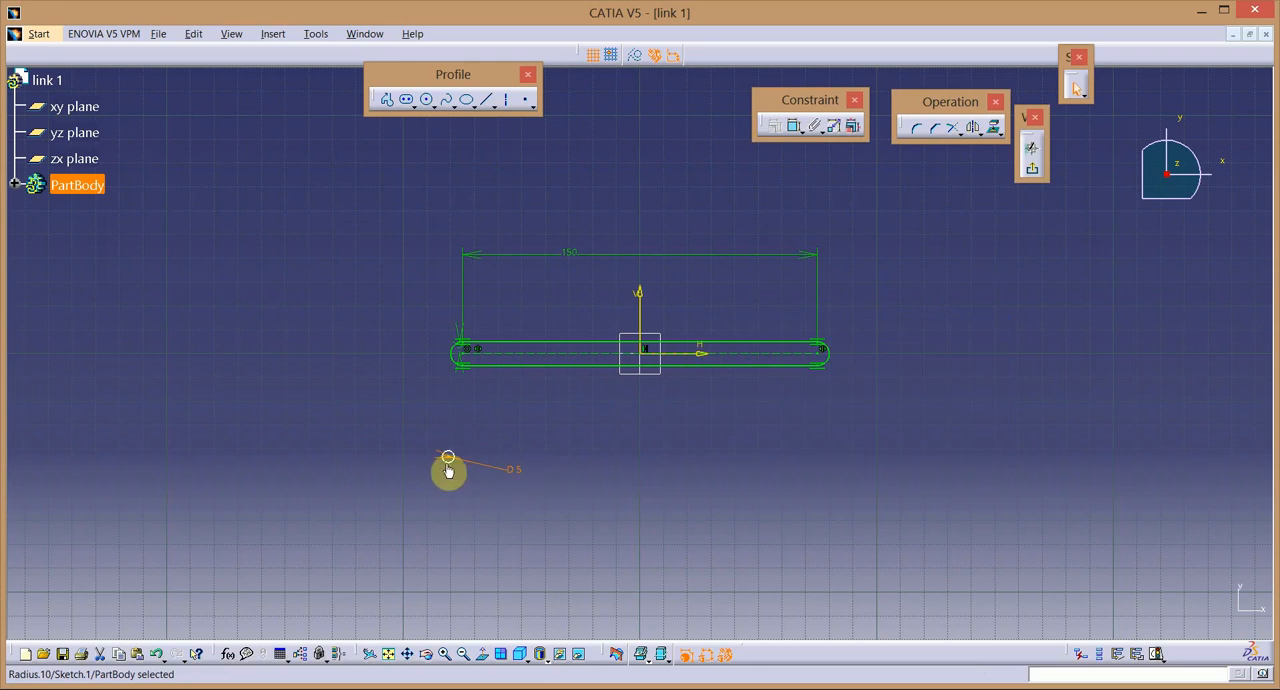
Constrain the 5 mm circle to be concentric with the profile's left end arc.
{"action": "left_click", "coordinate": [448, 462]}
{"action": "left_click", "coordinate": [456, 360], "text": "ctrl"}
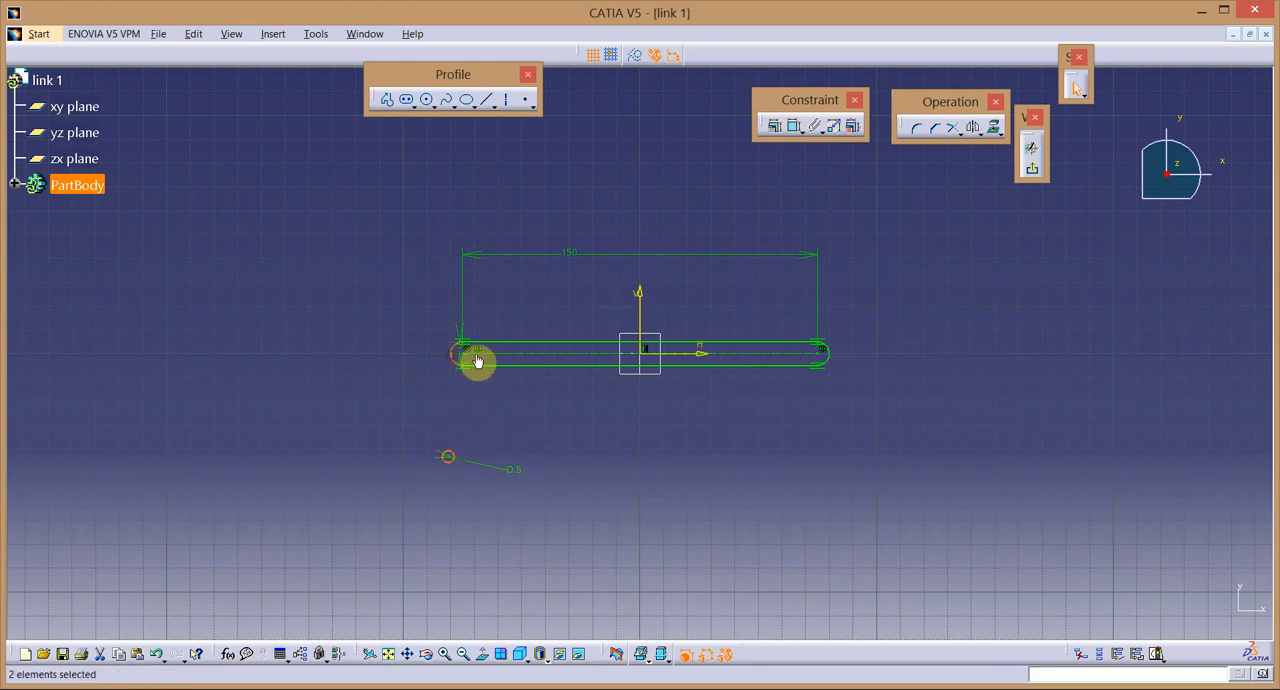
{"action": "left_click", "coordinate": [774, 126]}
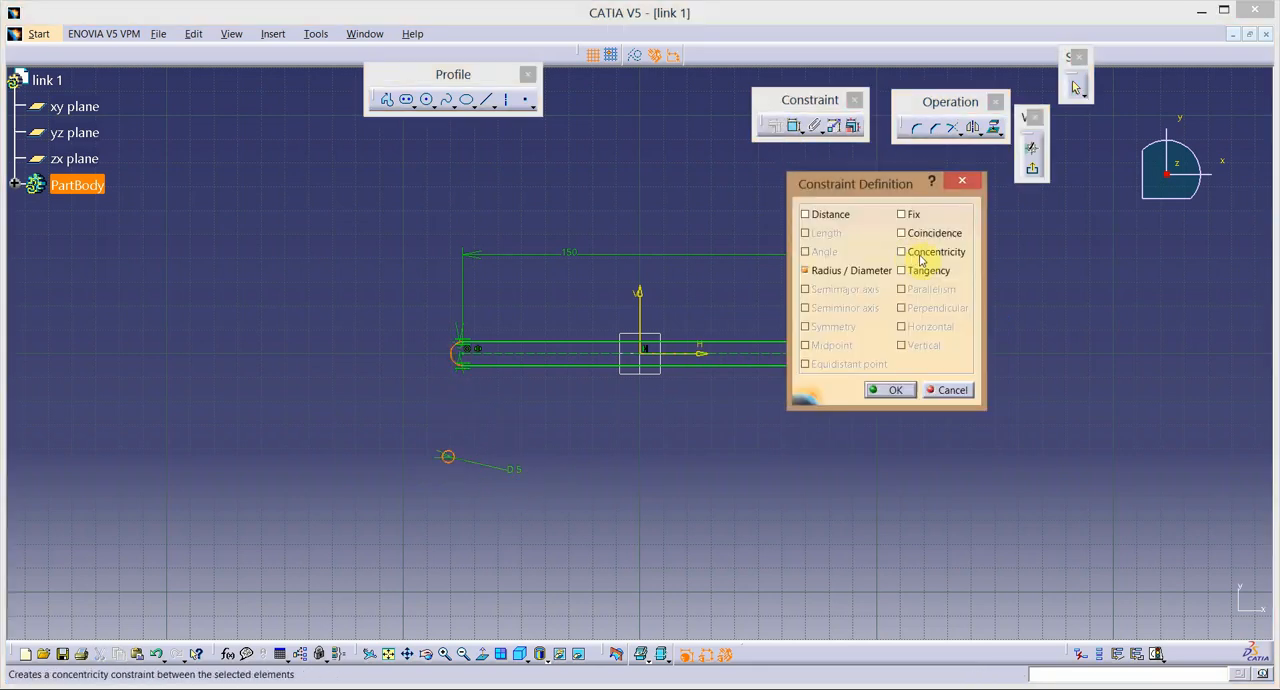
{"action": "left_click", "coordinate": [889, 390]}
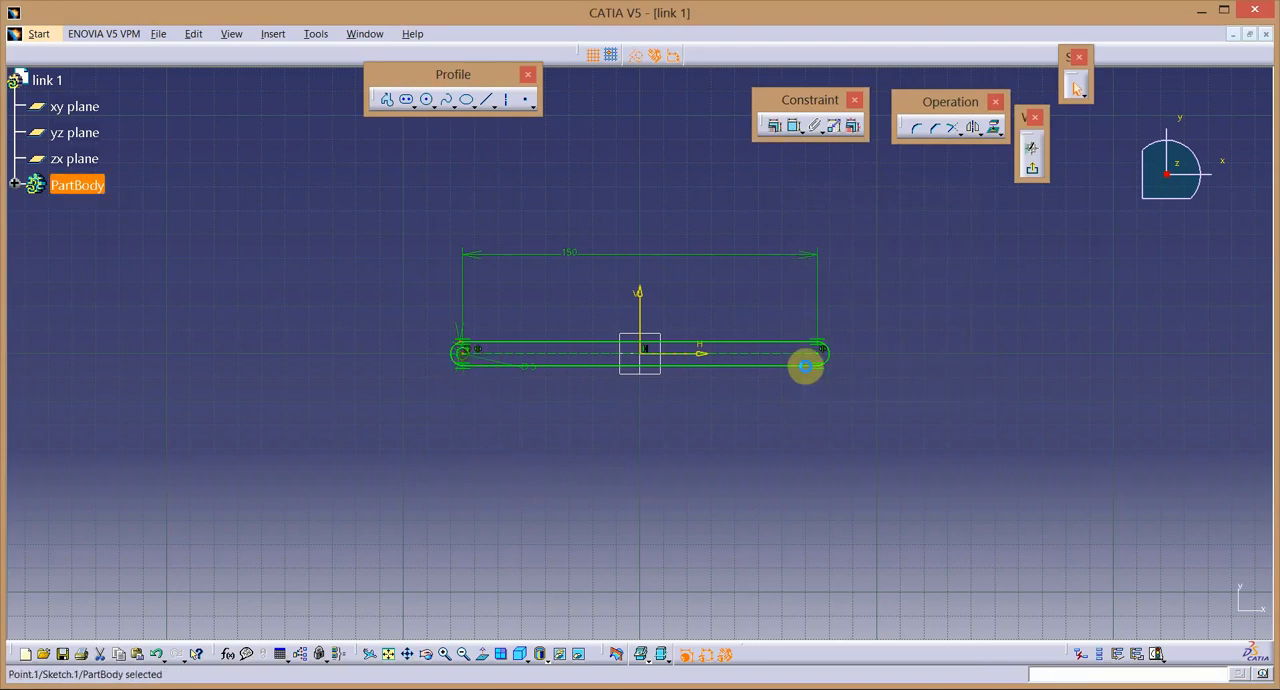
{"action": "left_click", "coordinate": [516, 415]}
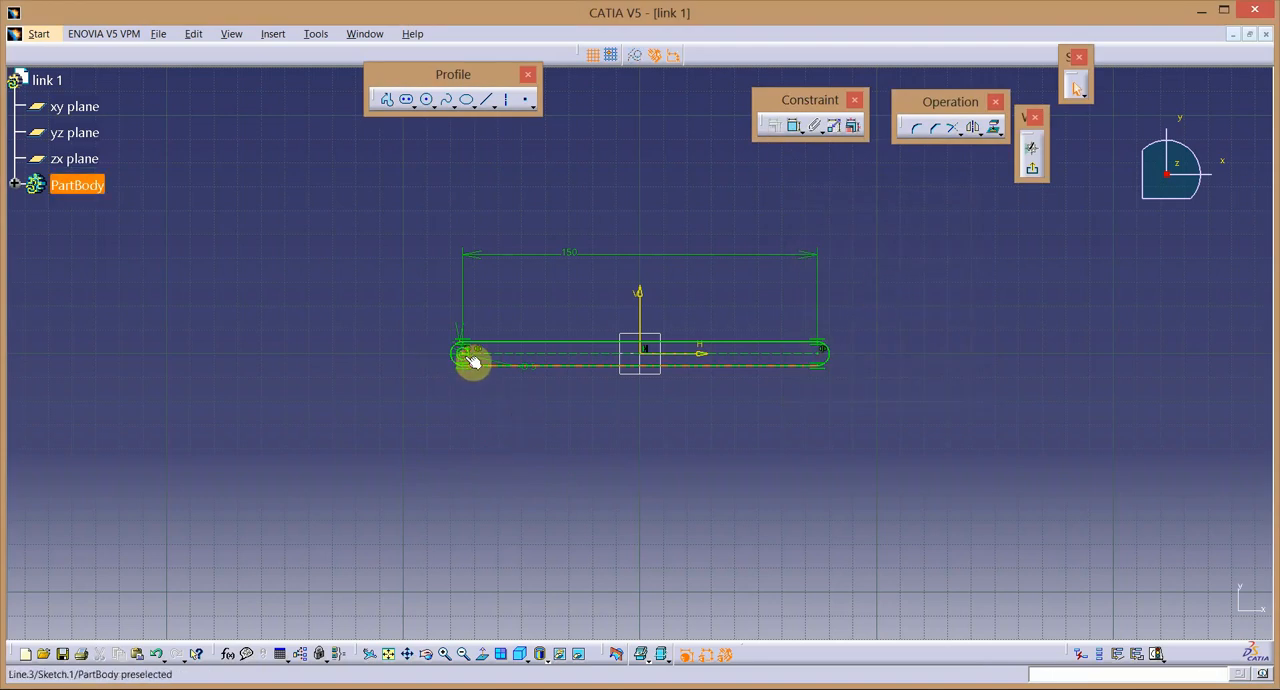
Mirror the 5 mm circle about the V axis to the profile's right end.
{"action": "left_click", "coordinate": [445, 655]}
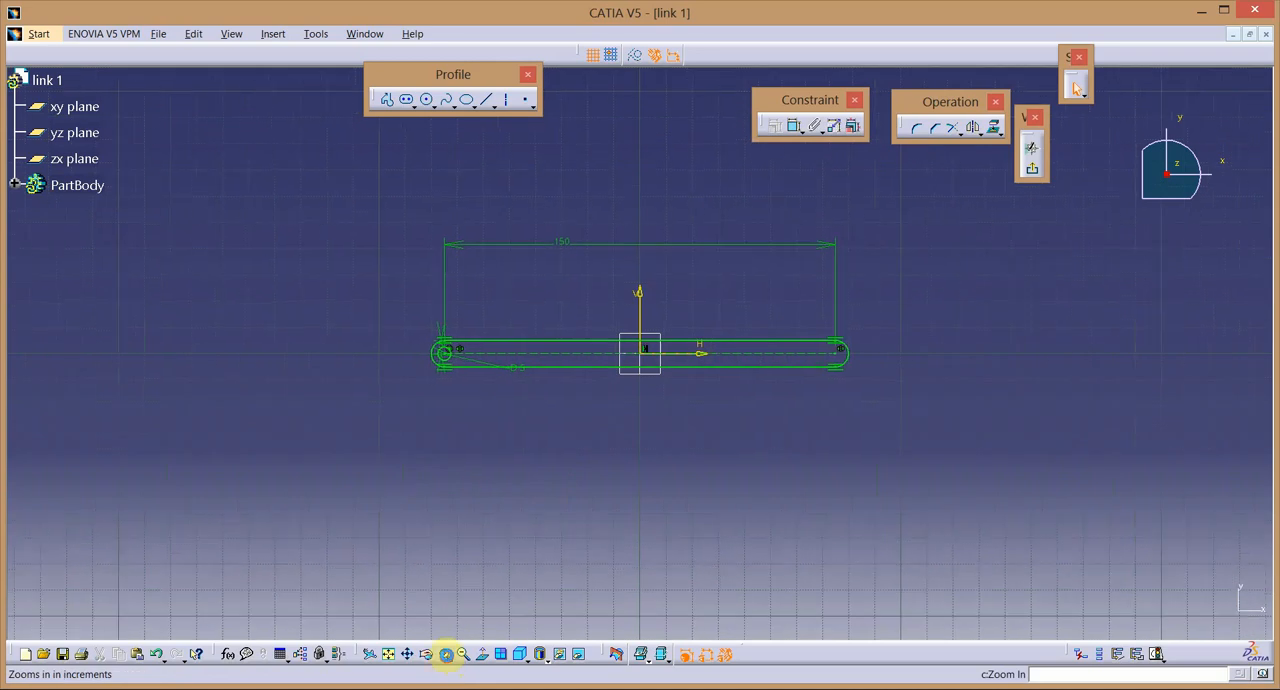
{"action": "left_click", "coordinate": [371, 366]}
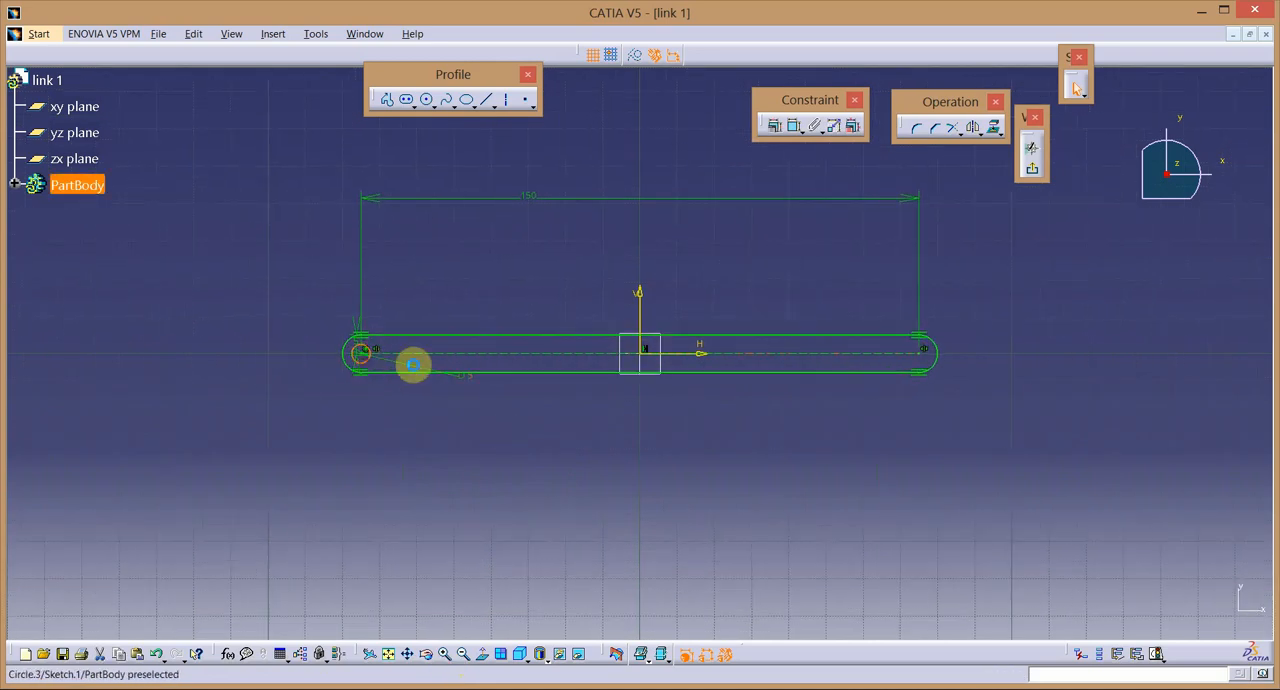
{"action": "left_click", "coordinate": [969, 127]}
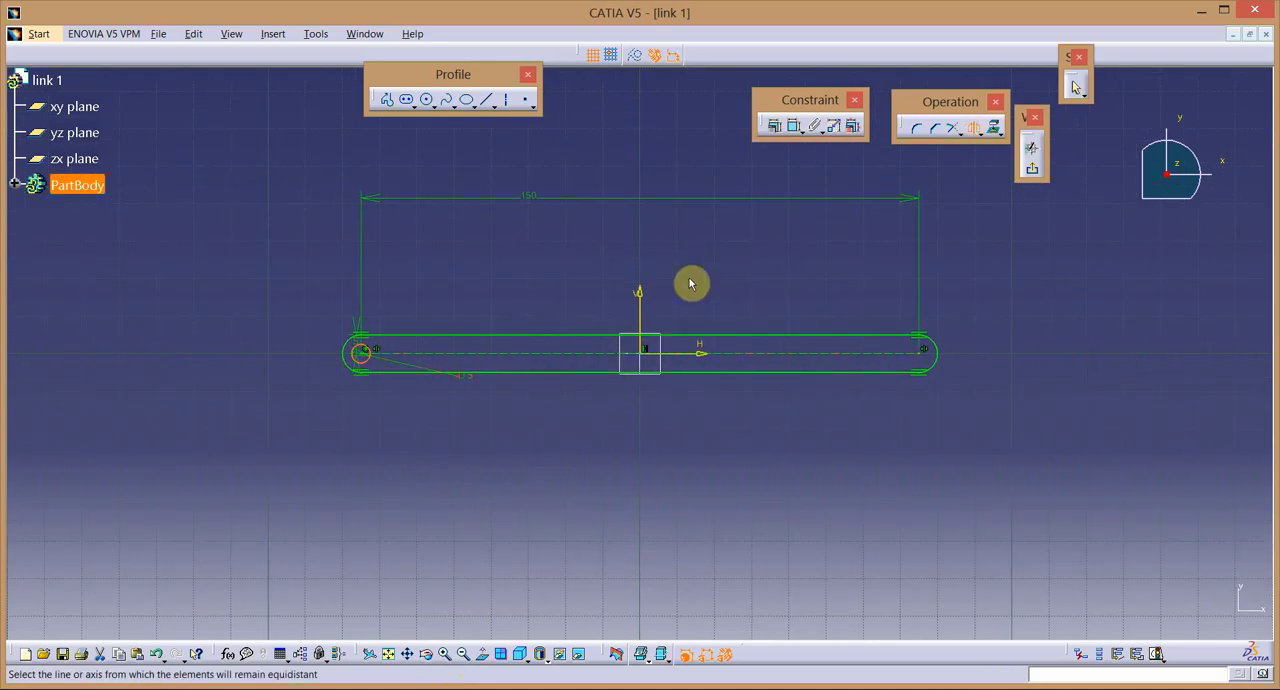
{"action": "left_click", "coordinate": [642, 306]}
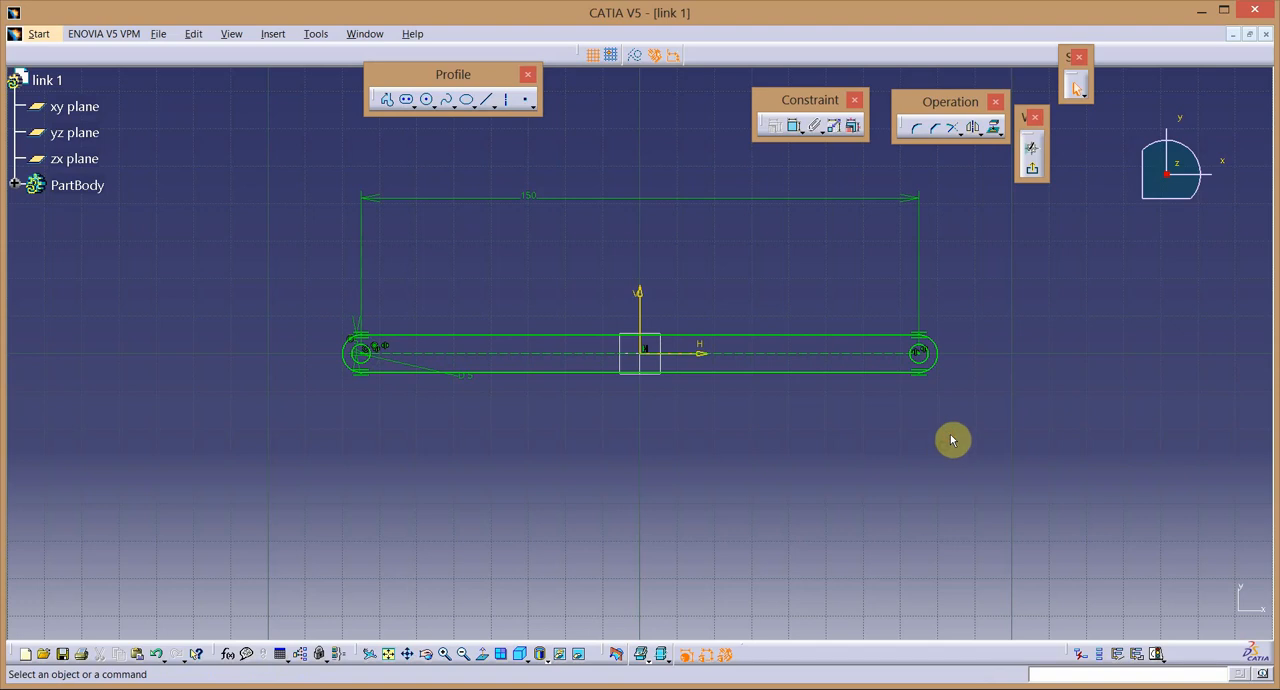
Exit the sketch and pad the link profile with mirrored extent.
{"action": "left_click", "coordinate": [1032, 168]}
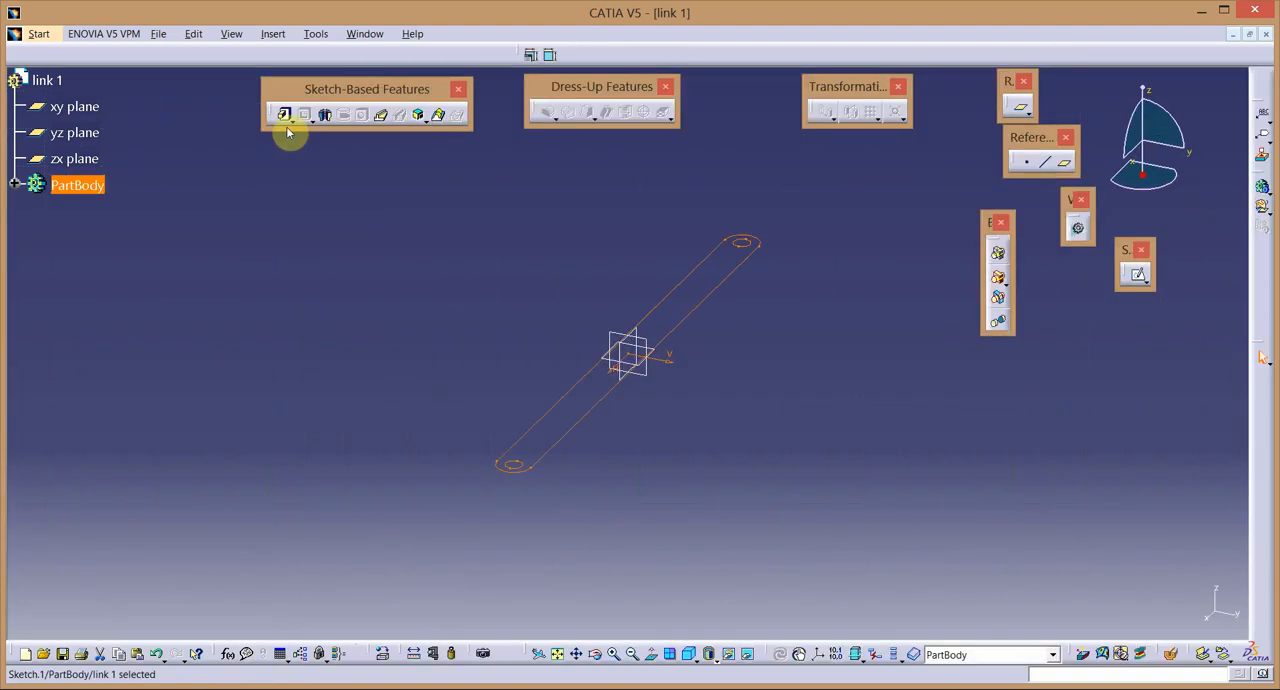
{"action": "left_click", "coordinate": [285, 116]}
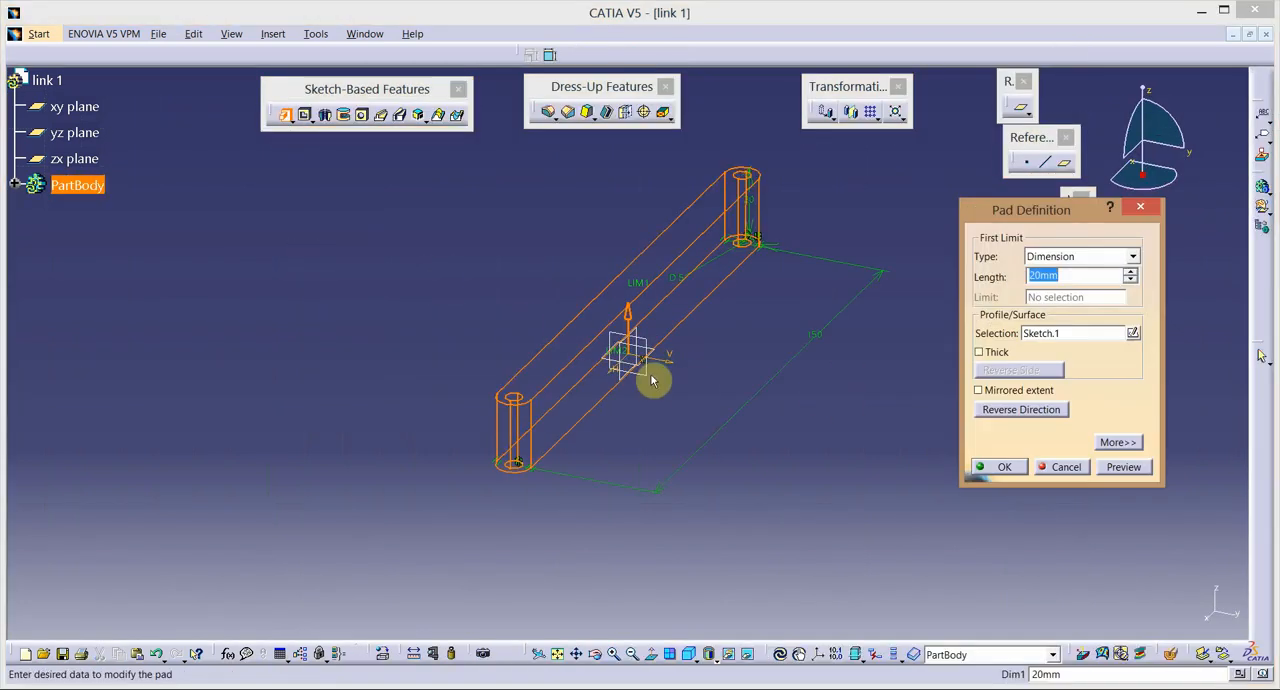
{"action": "left_click", "coordinate": [1018, 390]}
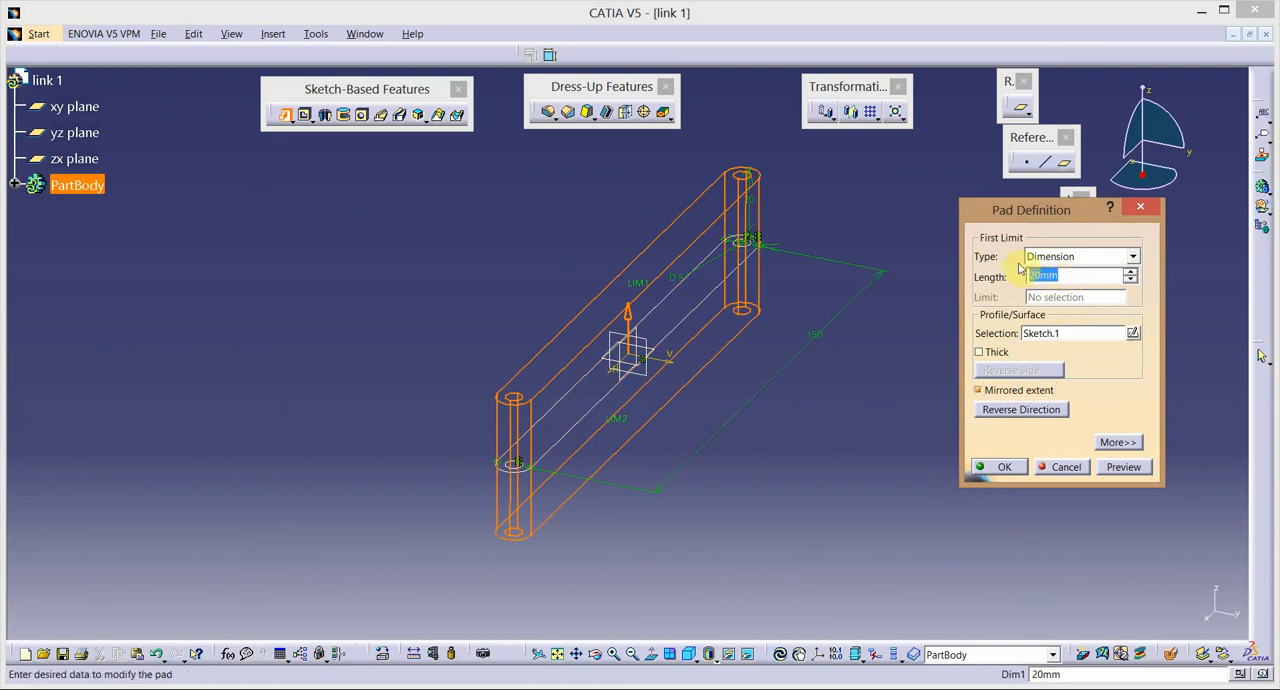
{"action": "key", "text": "Return"}
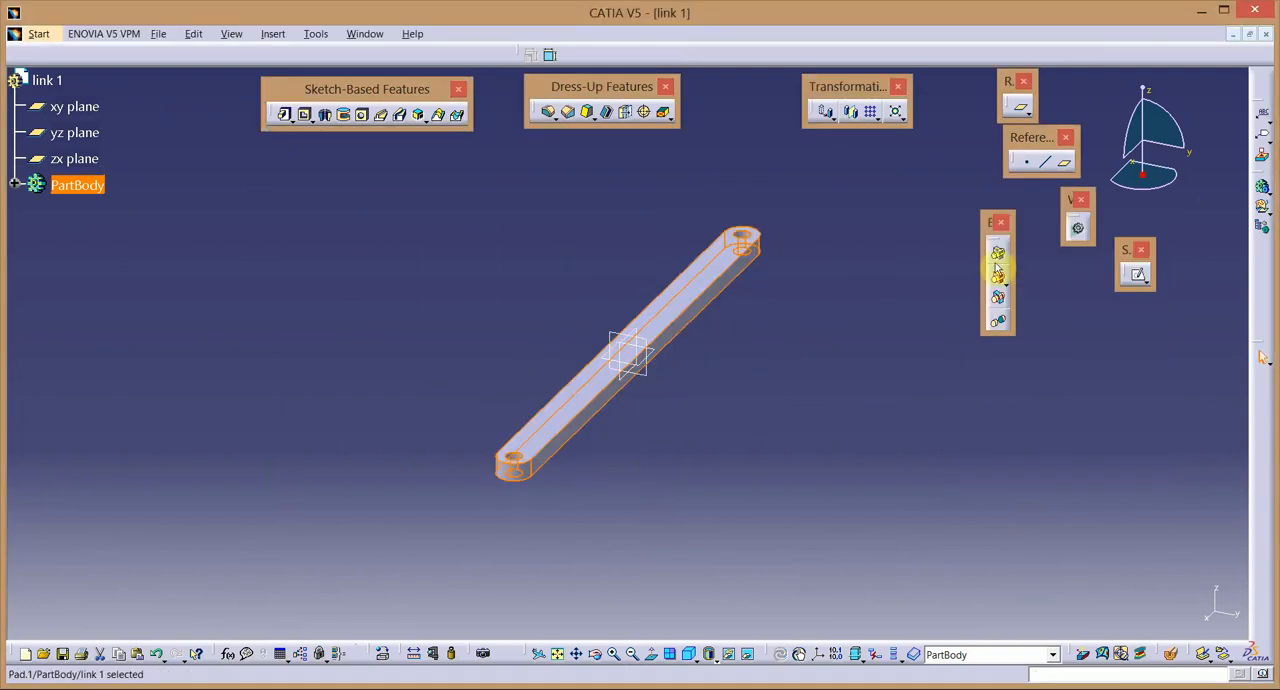
{"action": "left_click", "coordinate": [736, 427]}
Set the fill colour of the link's PartBody to blue in its graphic properties.
{"action": "left_click", "coordinate": [88, 188]}
{"action": "right_click", "coordinate": [86, 188]}
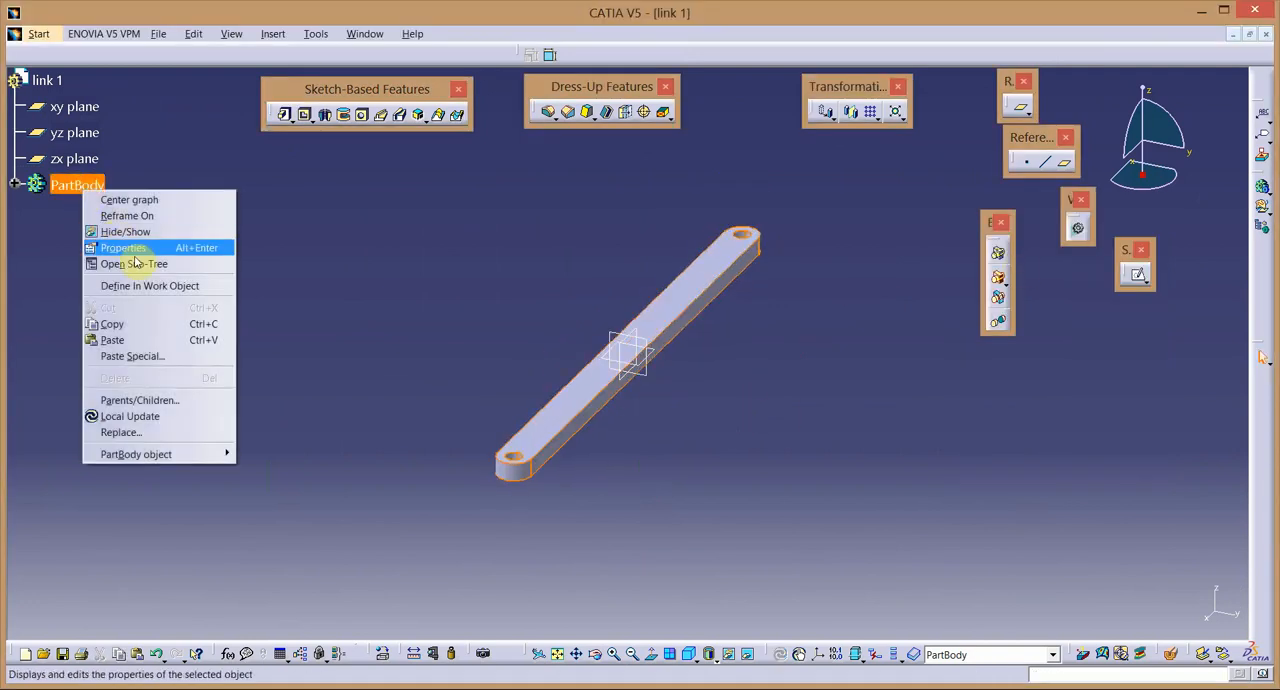
{"action": "key", "text": "Return"}
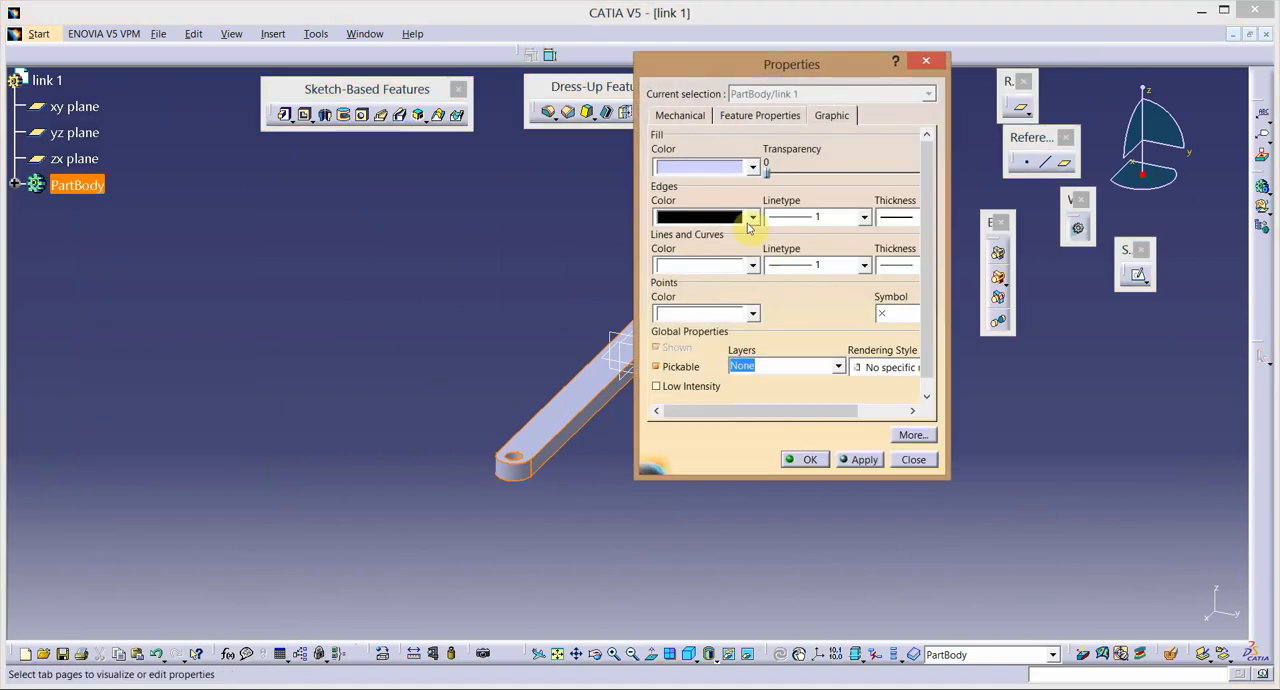
{"action": "left_click", "coordinate": [753, 169]}
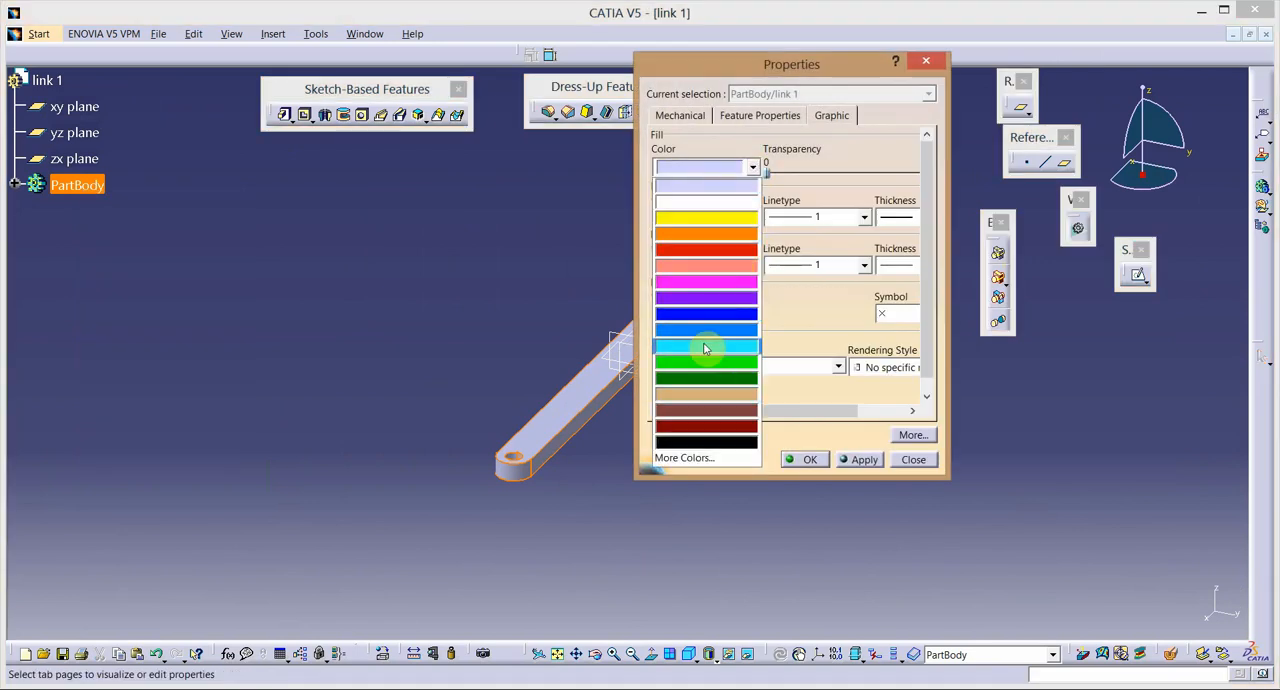
{"action": "left_click", "coordinate": [714, 316]}
{"action": "left_click", "coordinate": [862, 459]}
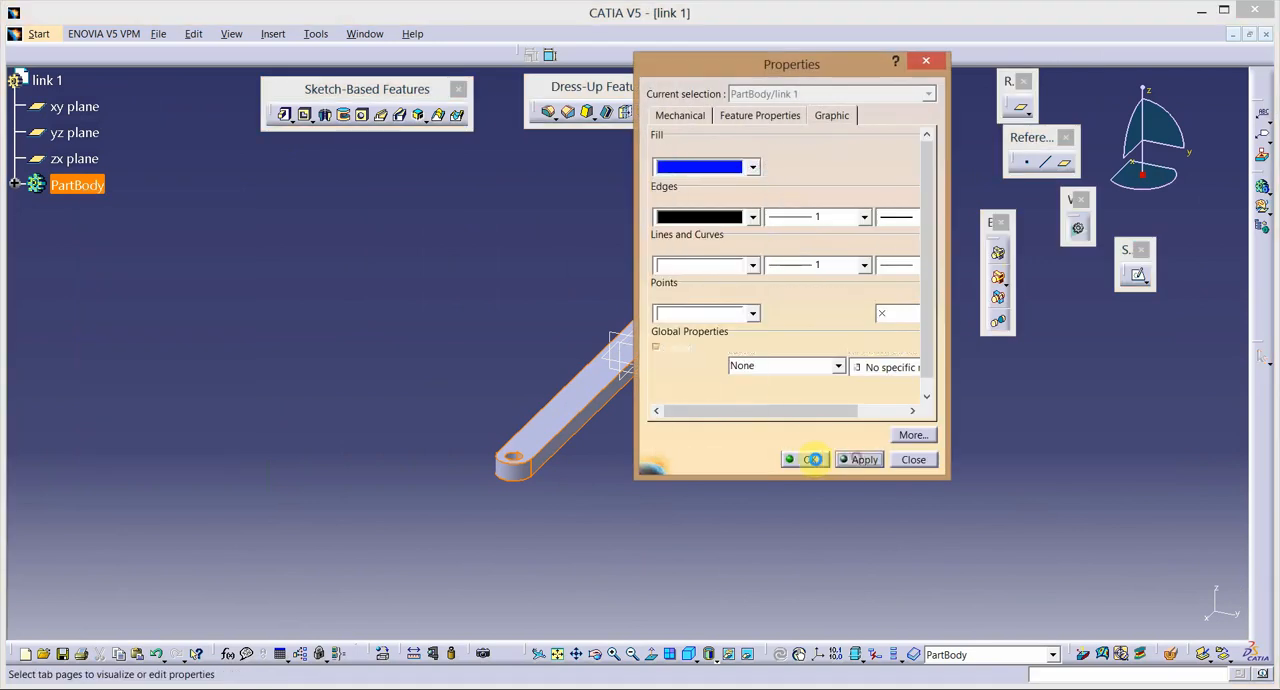
{"action": "left_click", "coordinate": [753, 497]}
Save the part as "link 1" in the "slider crank mechanism" folder and close it.
{"action": "left_click", "coordinate": [179, 36]}
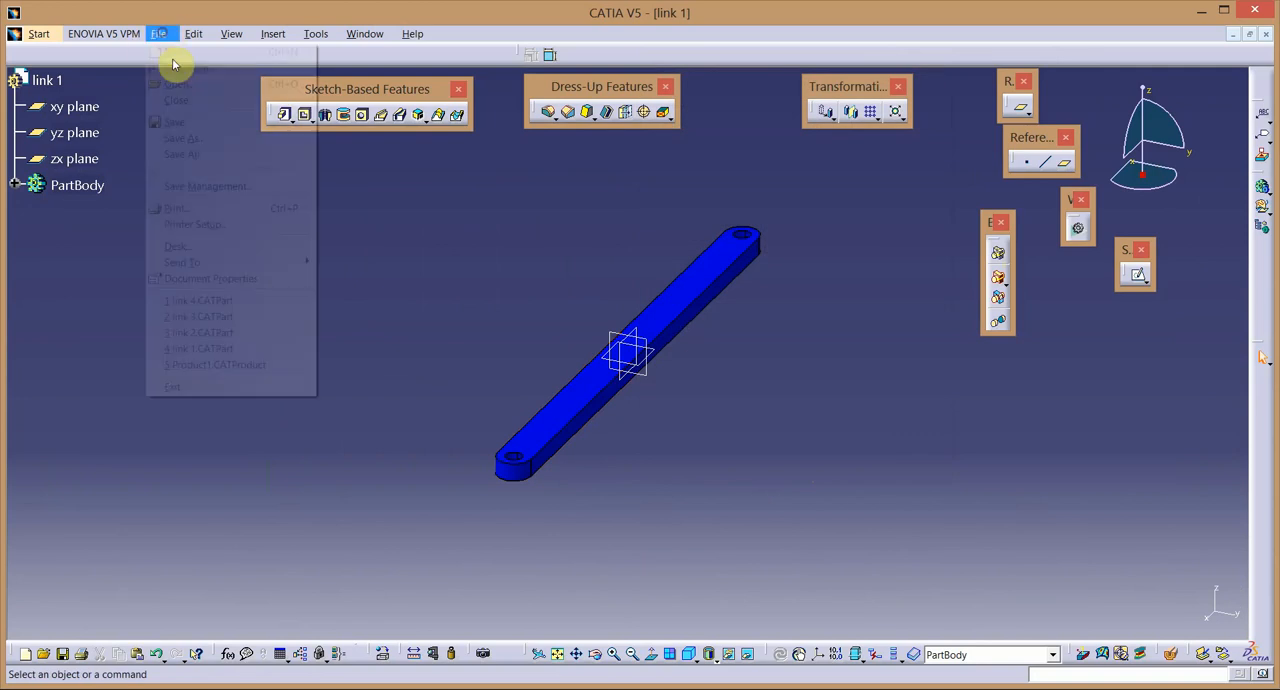
{"action": "left_click", "coordinate": [184, 127]}
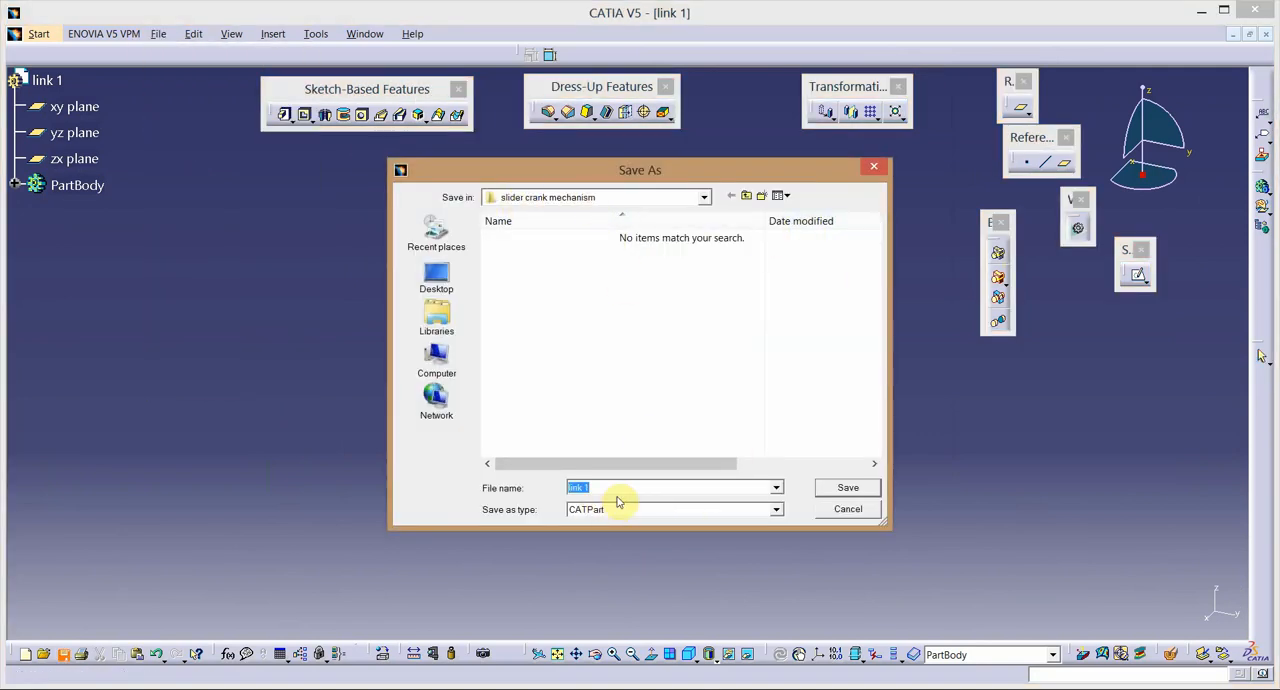
{"action": "left_click", "coordinate": [846, 488]}
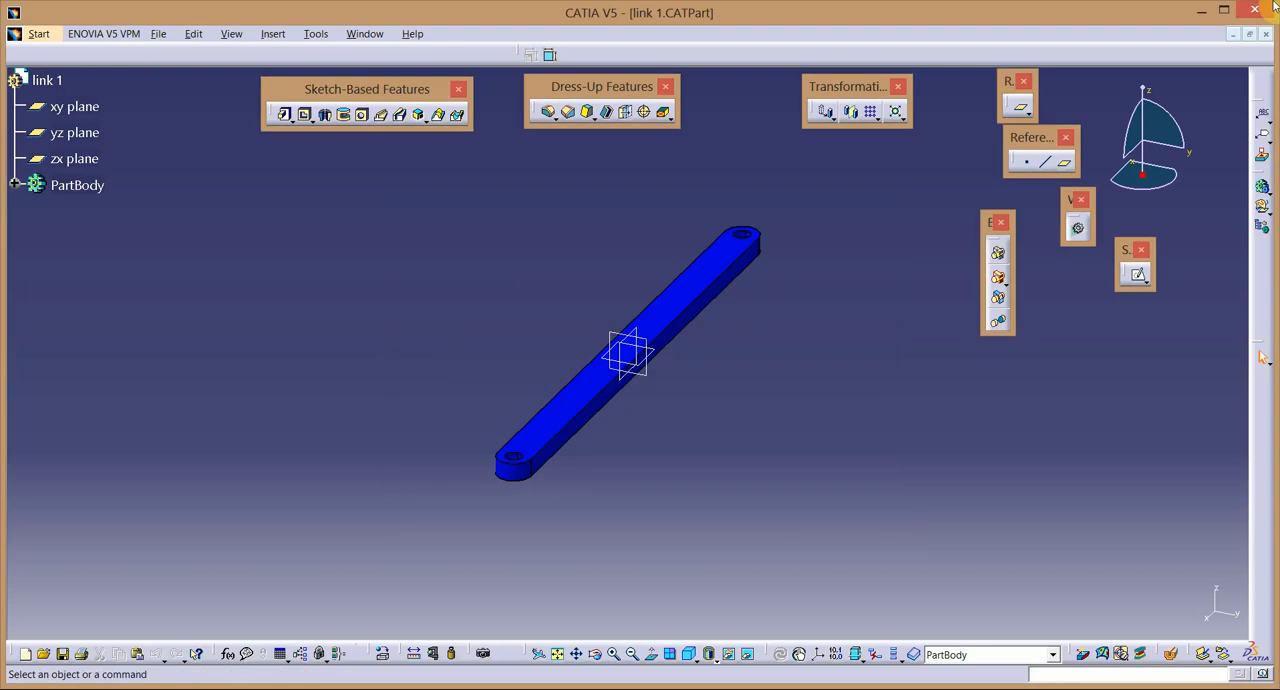
{"action": "left_click", "coordinate": [1268, 34]}
Create a new part named "link 2" with hybrid design enabled.
{"action": "left_click", "coordinate": [21, 33]}
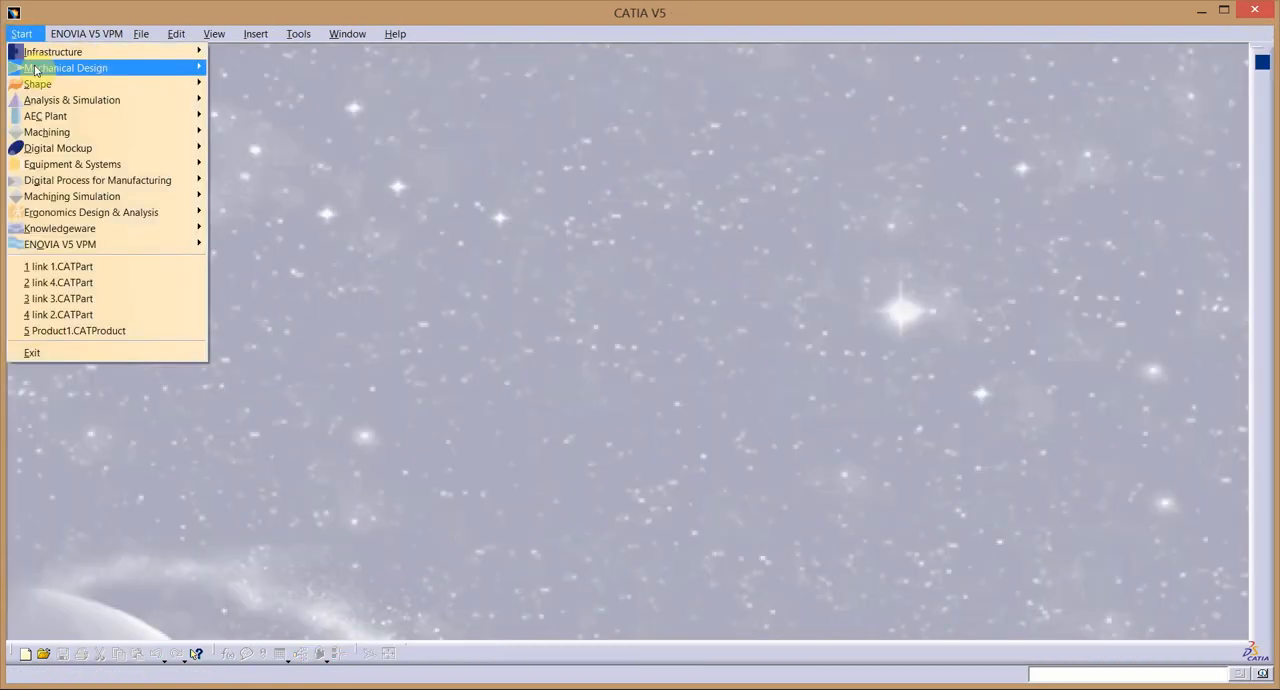
{"action": "mouse_move", "coordinate": [90, 67]}
{"action": "left_click", "coordinate": [250, 67]}
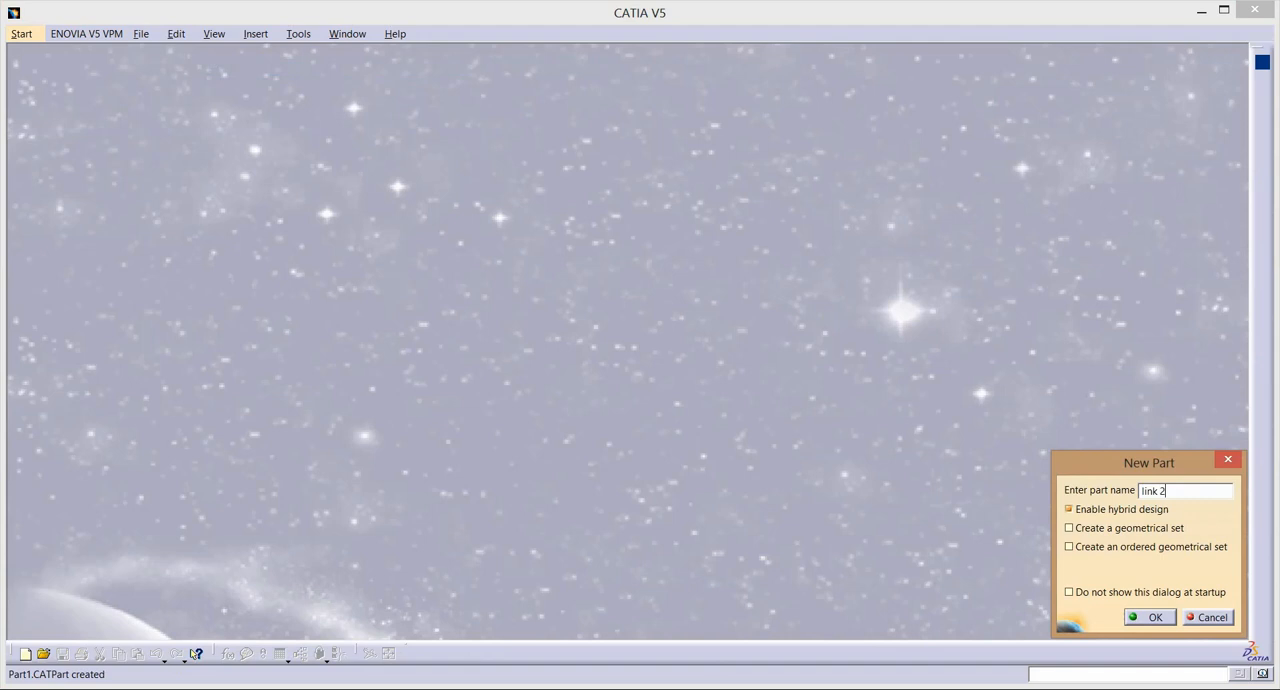
{"action": "key", "text": "Return"}
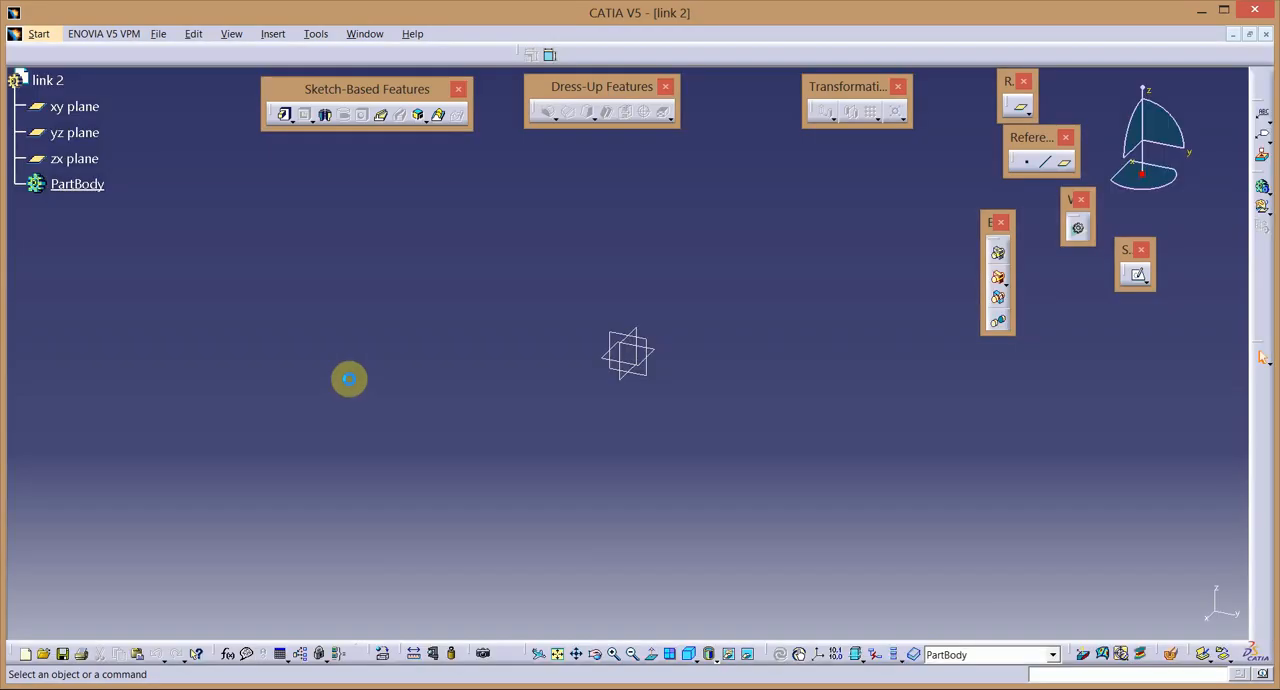
Start a sketch on the xy plane and draw a horizontal elongated hole along the H axis with a radius of about 18 mm.
{"action": "left_click", "coordinate": [1134, 275]}
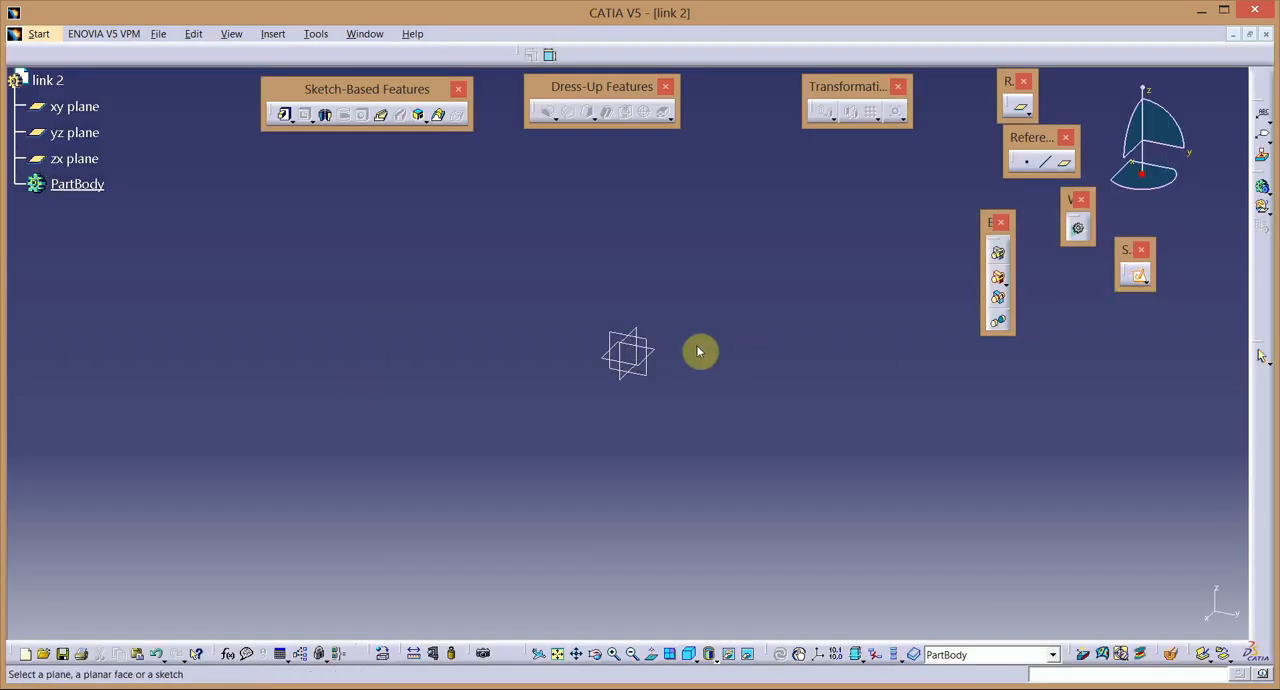
{"action": "left_click", "coordinate": [662, 355]}
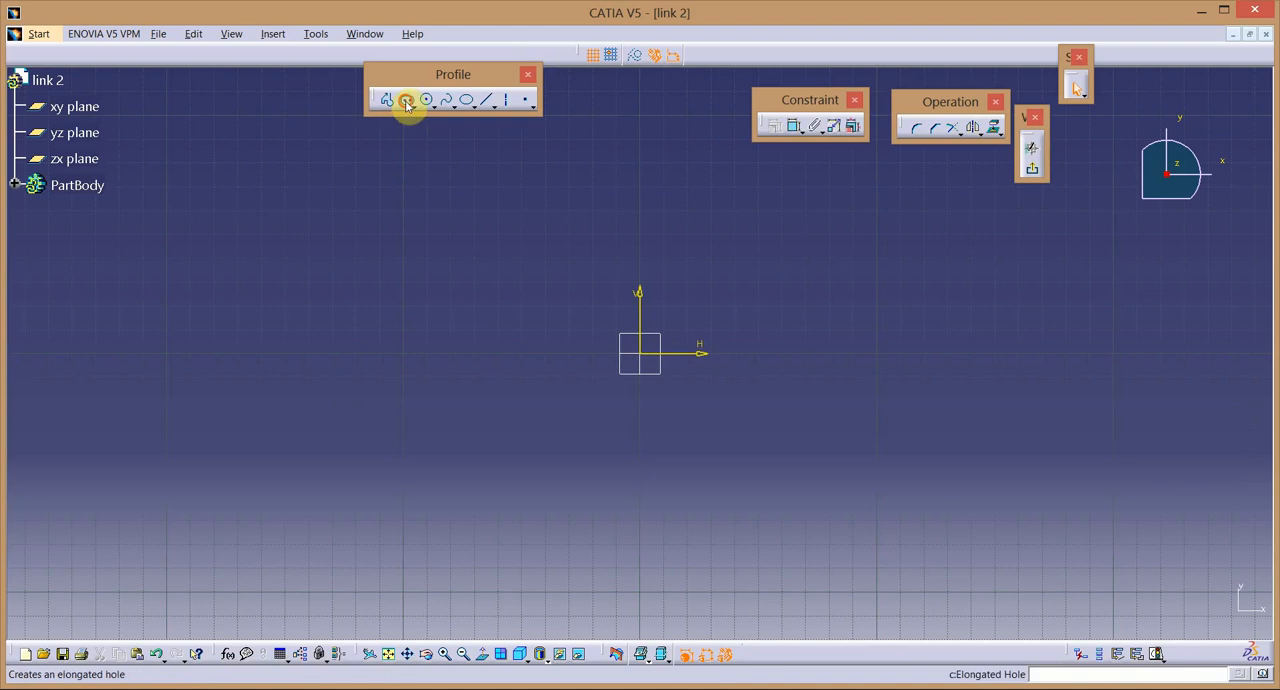
{"action": "left_click", "coordinate": [407, 99]}
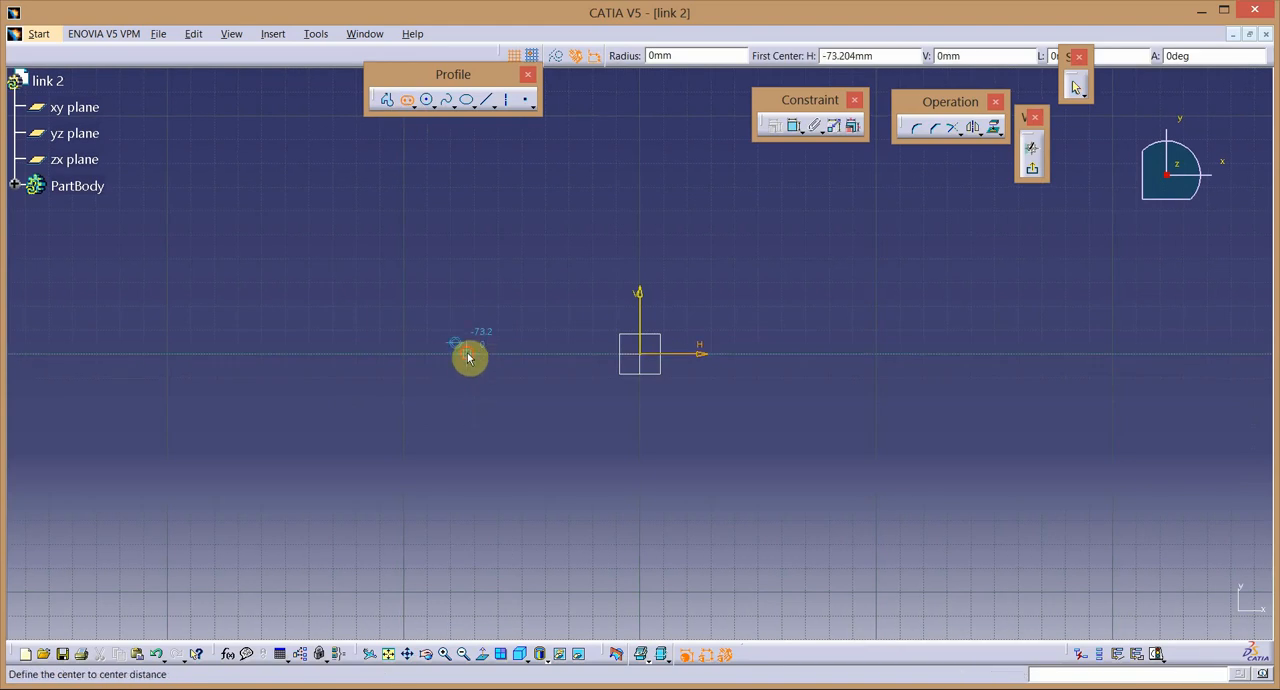
{"action": "left_click", "coordinate": [468, 357]}
{"action": "left_click", "coordinate": [835, 364]}
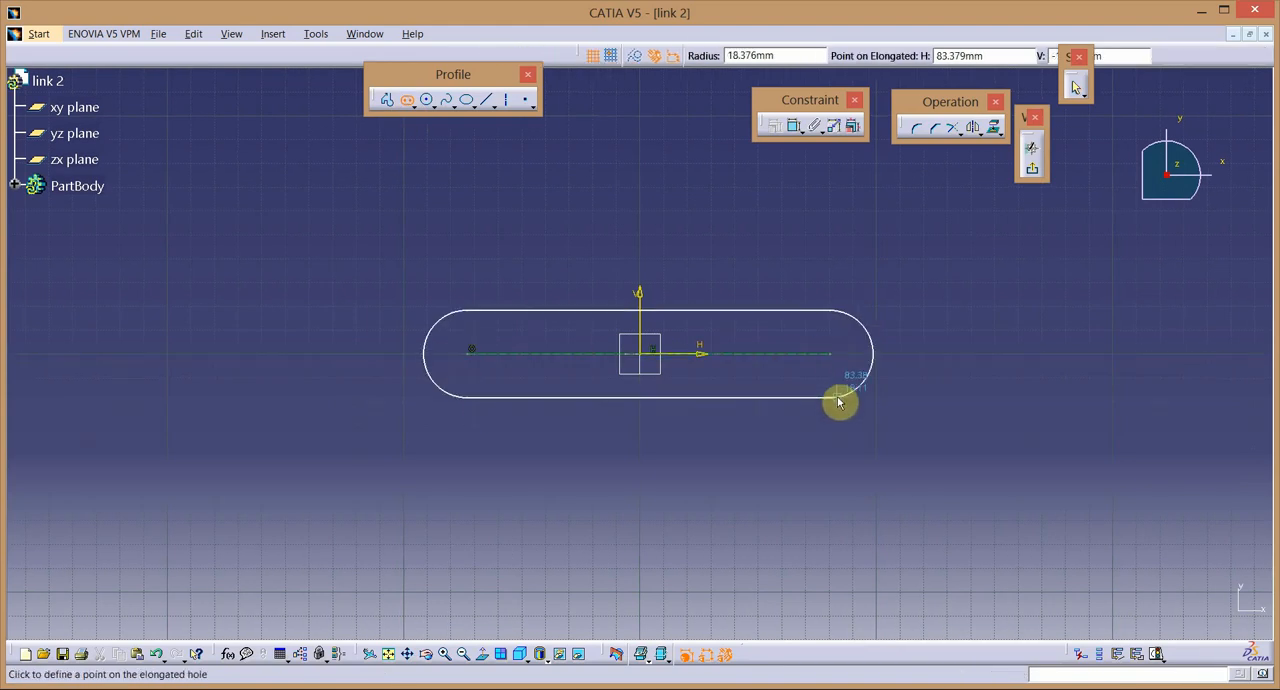
{"action": "left_click", "coordinate": [839, 398]}
{"action": "left_click", "coordinate": [752, 443]}
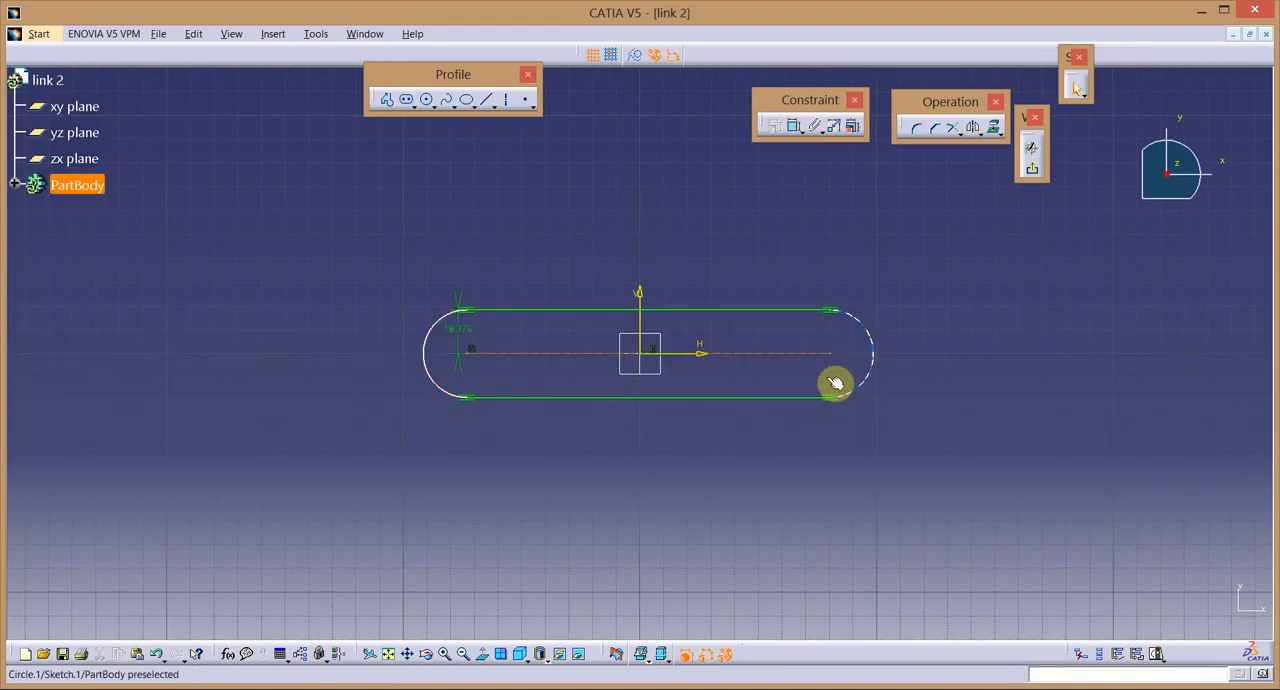
Constrain the elongated profile's two end centre points to be symmetric about the V axis.
{"action": "left_click", "coordinate": [471, 357], "text": "ctrl"}
{"action": "left_click", "coordinate": [642, 320], "text": "ctrl"}
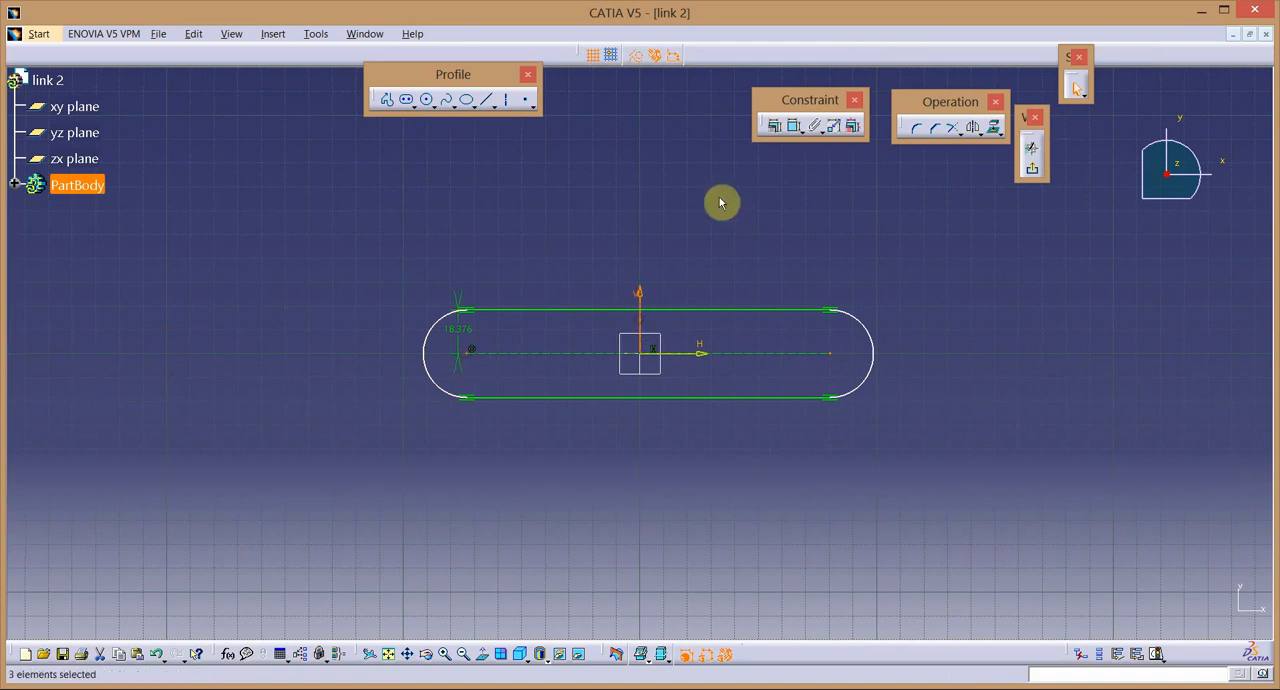
{"action": "left_click", "coordinate": [773, 126]}
{"action": "left_click", "coordinate": [838, 327]}
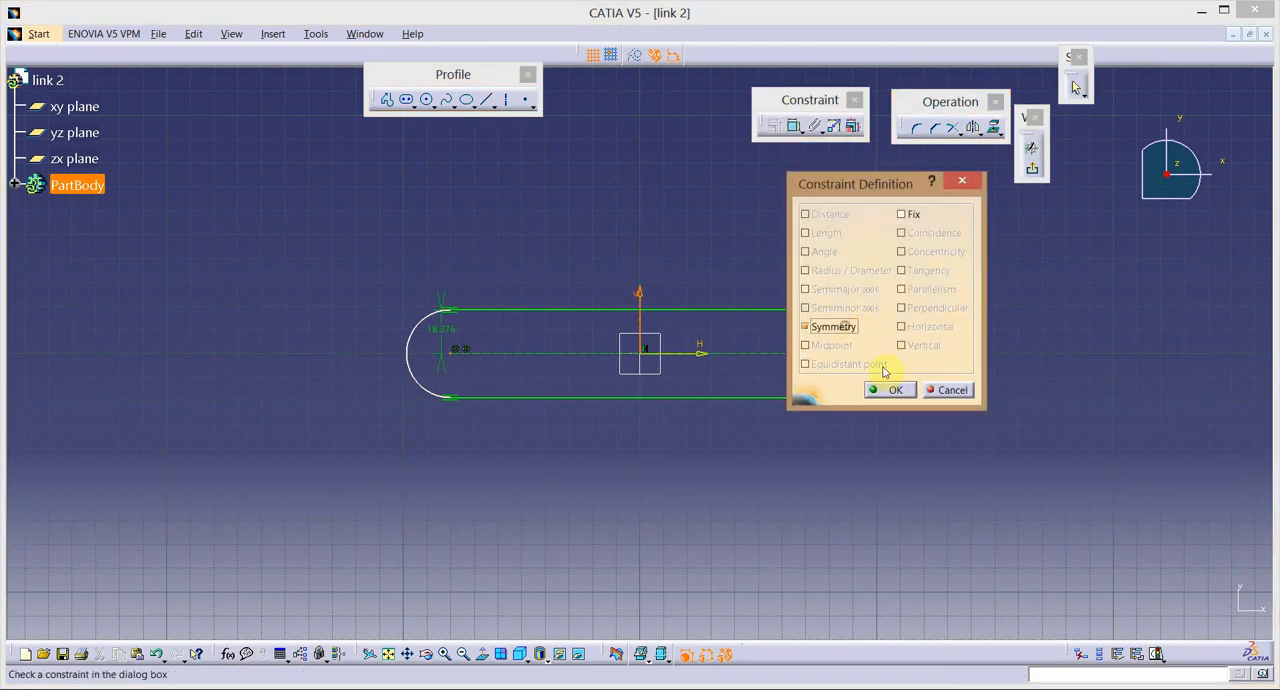
{"action": "left_click", "coordinate": [894, 390]}
Set the elongated profile's radius to 5 mm and dimension its centre-to-centre length at 30 mm.
{"action": "double_click", "coordinate": [441, 329]}
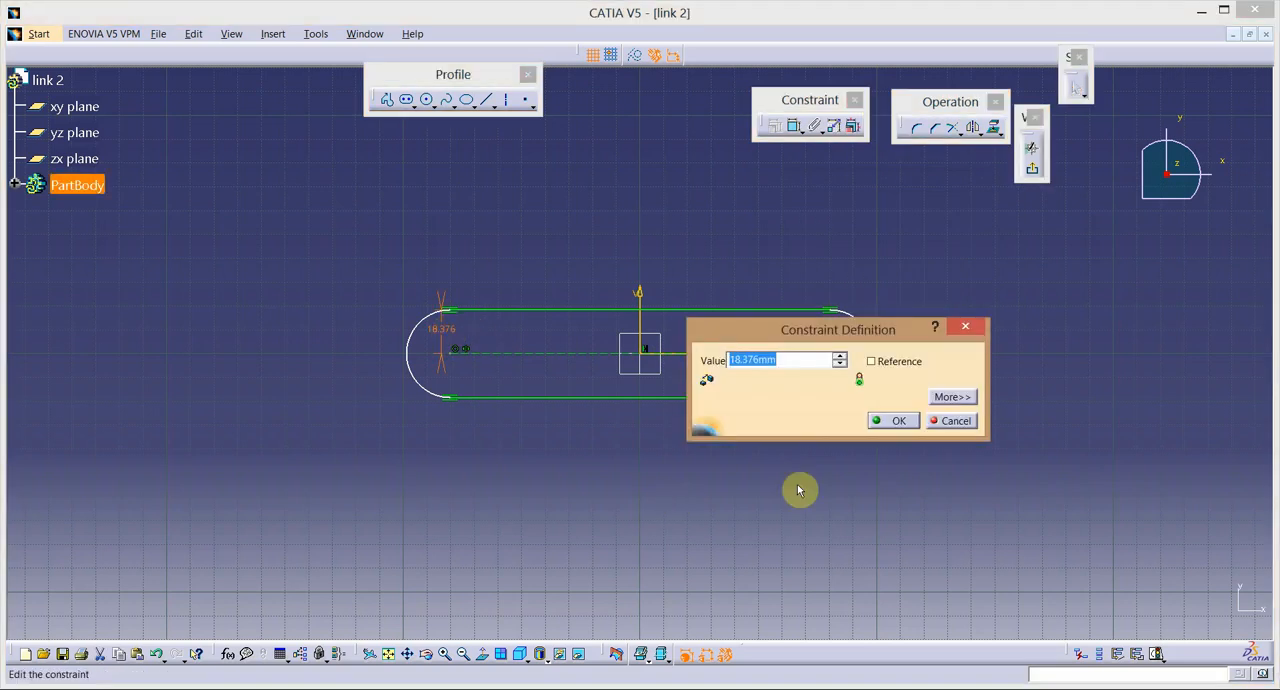
{"action": "key", "text": "Return"}
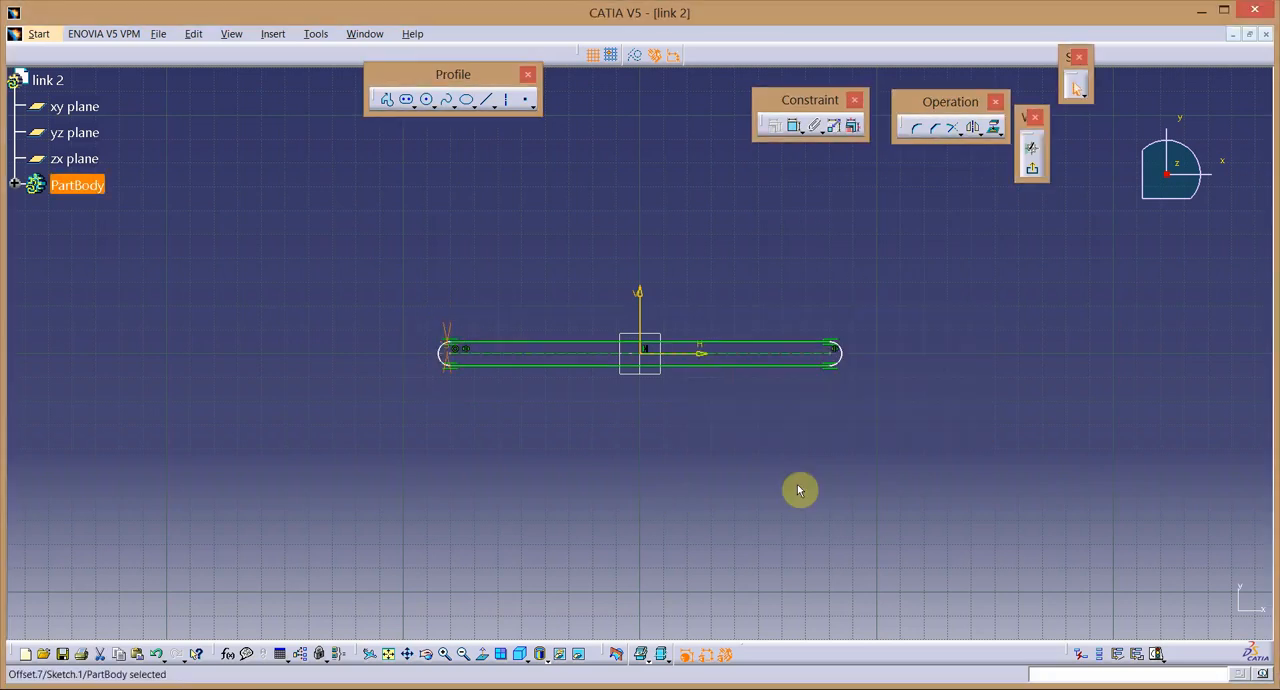
{"action": "left_click", "coordinate": [794, 125]}
{"action": "left_click", "coordinate": [765, 353]}
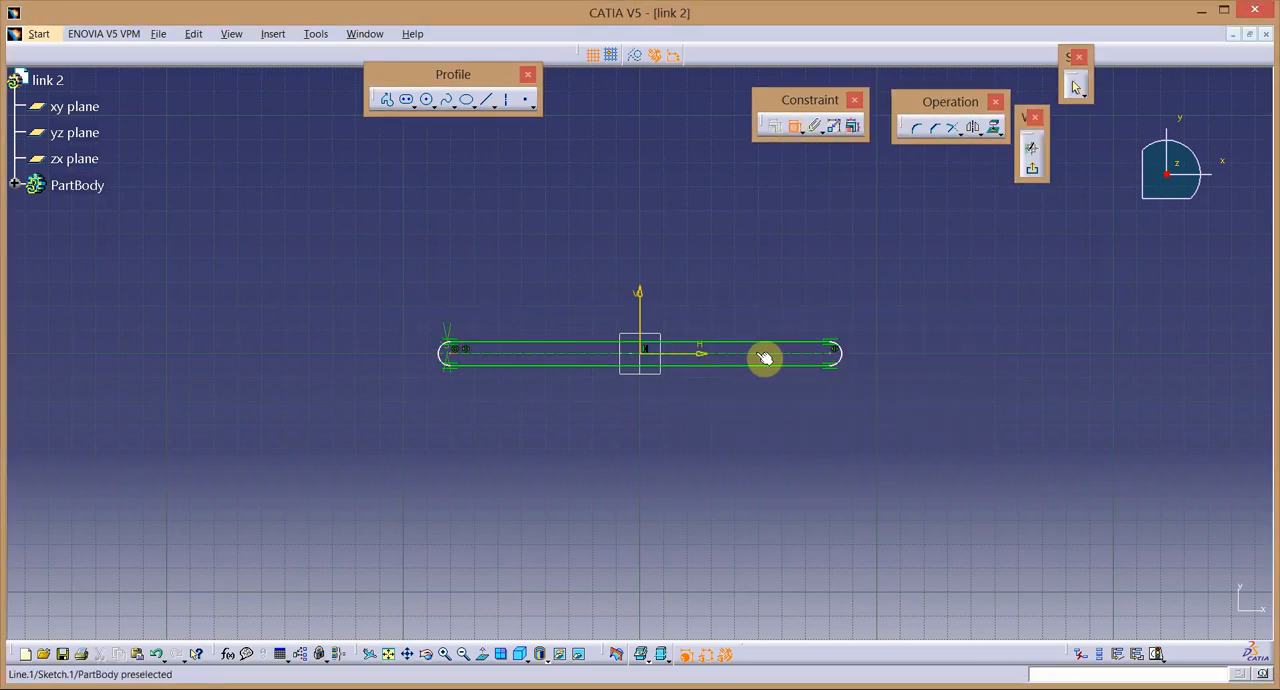
{"action": "left_click", "coordinate": [657, 254]}
{"action": "double_click", "coordinate": [663, 251]}
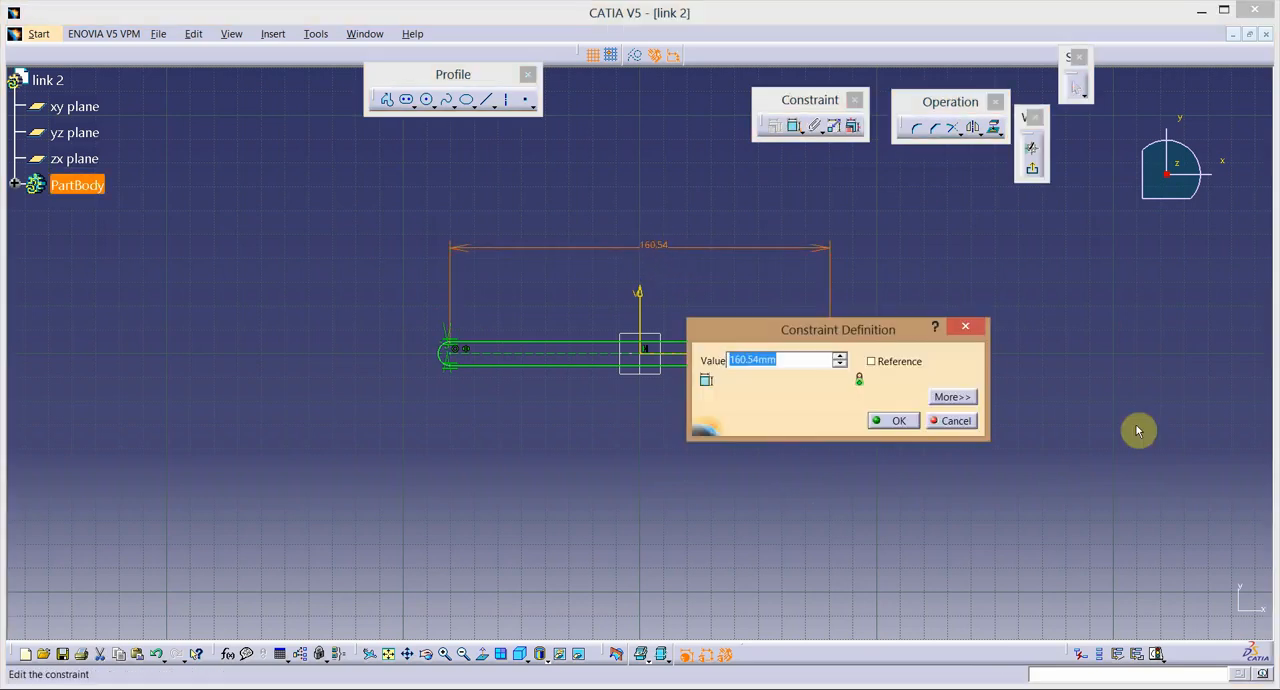
{"action": "key", "text": "Return"}
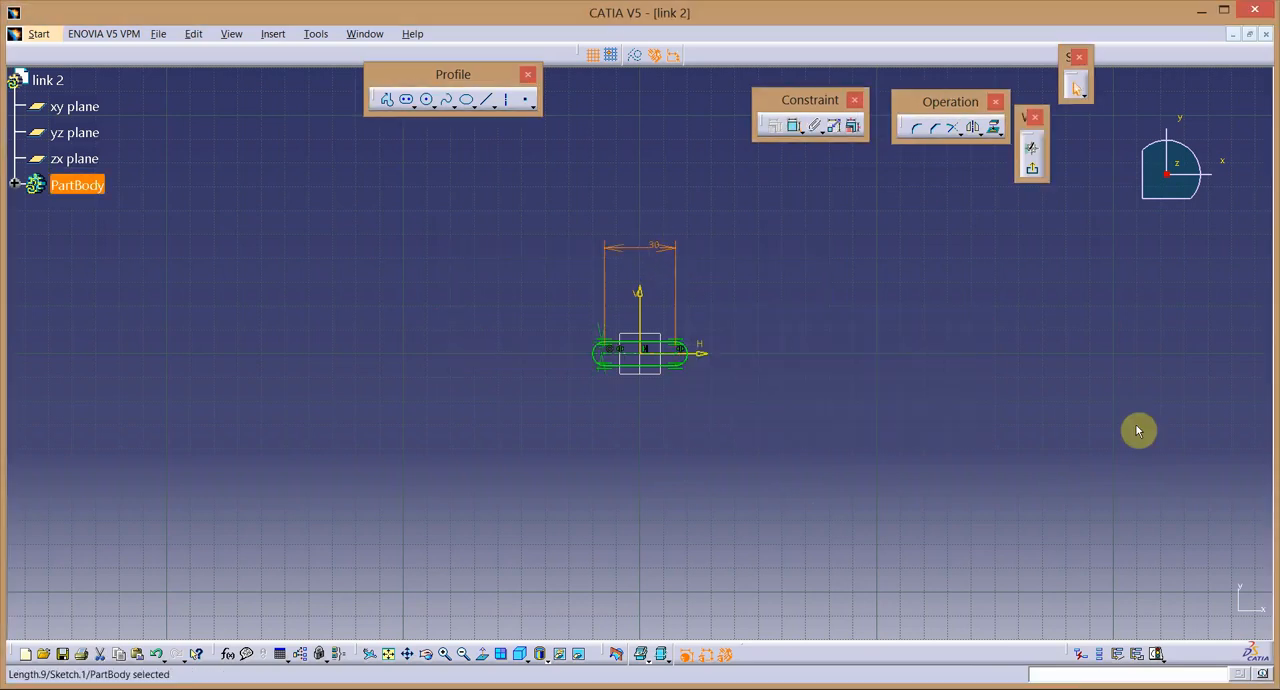
Draw a circle below the left end of the profile and set its diameter to 5 mm.
{"action": "left_click", "coordinate": [437, 652]}
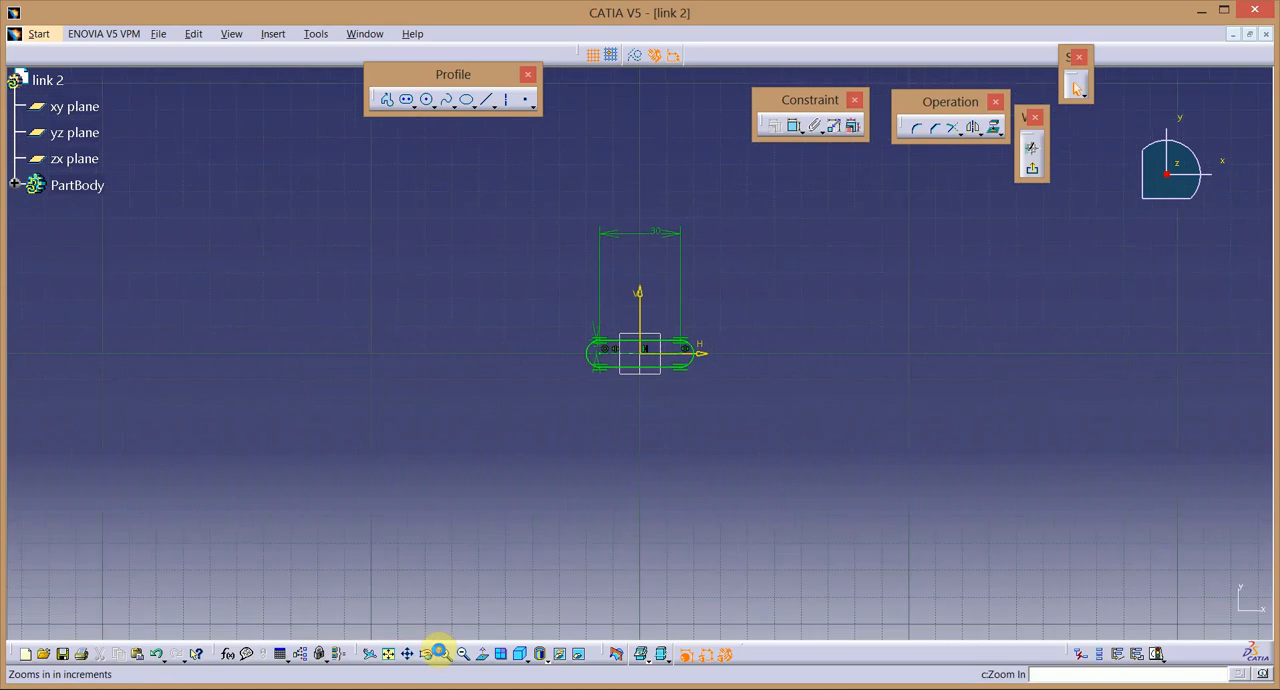
{"action": "left_click", "coordinate": [428, 101]}
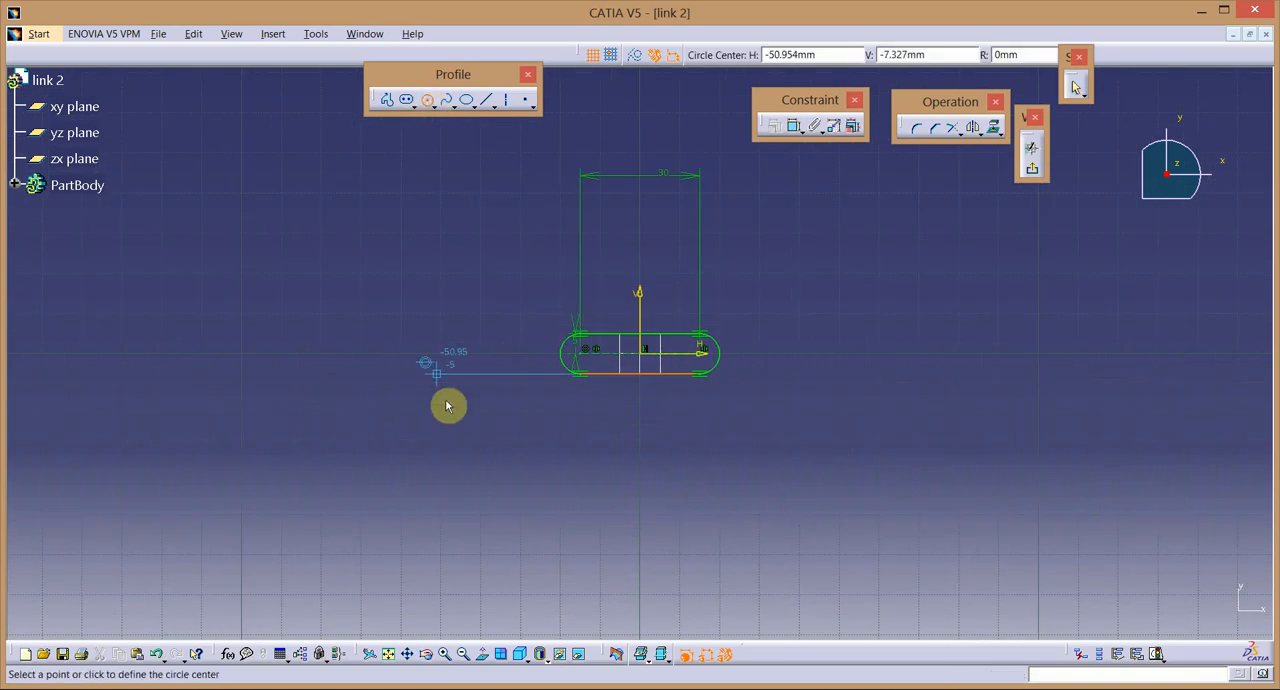
{"action": "left_click", "coordinate": [447, 436]}
{"action": "left_click", "coordinate": [463, 458]}
{"action": "left_click", "coordinate": [796, 126]}
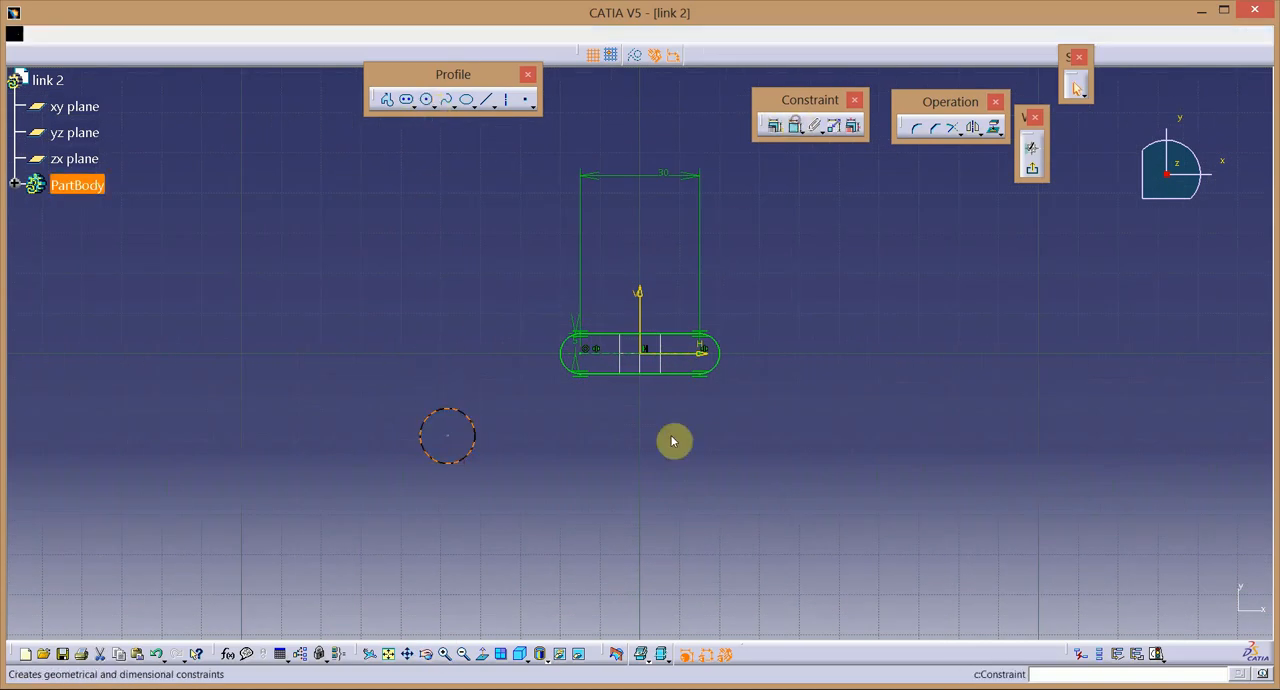
{"action": "double_click", "coordinate": [494, 487]}
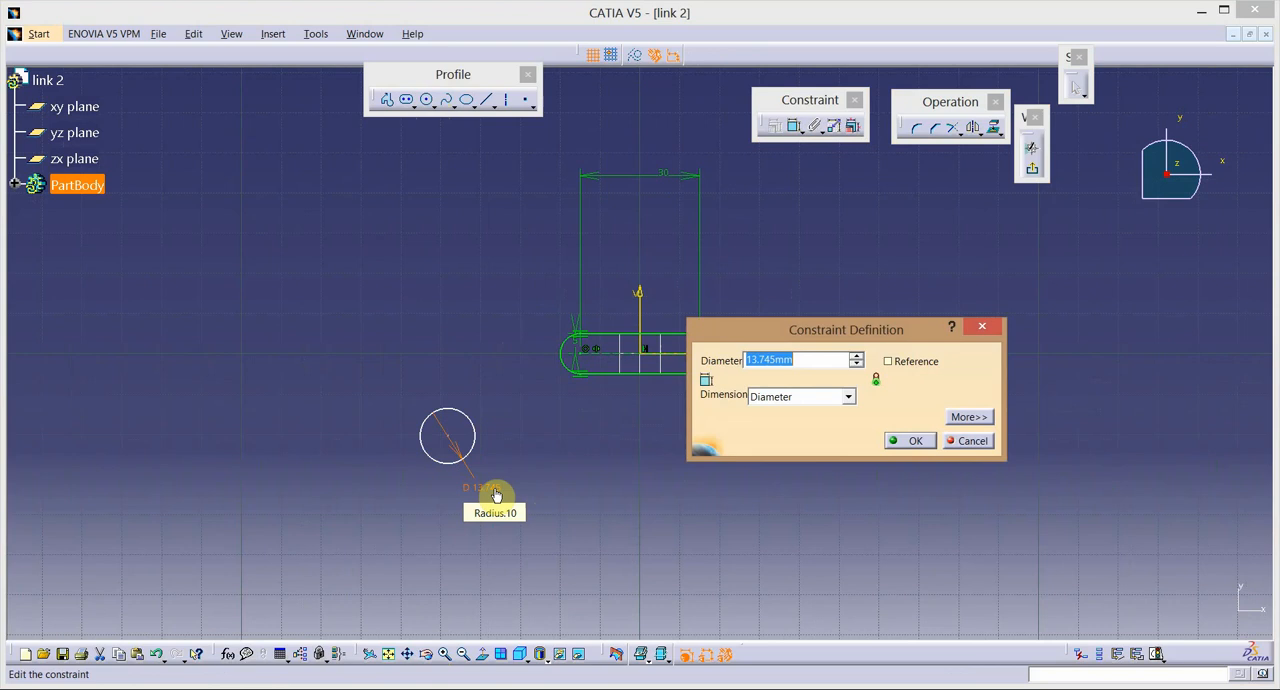
{"action": "type", "text": "5"}
{"action": "key", "text": "Return"}
Constrain the 5 mm circle to be concentric with the profile's left end arc.
{"action": "left_click", "coordinate": [442, 445]}
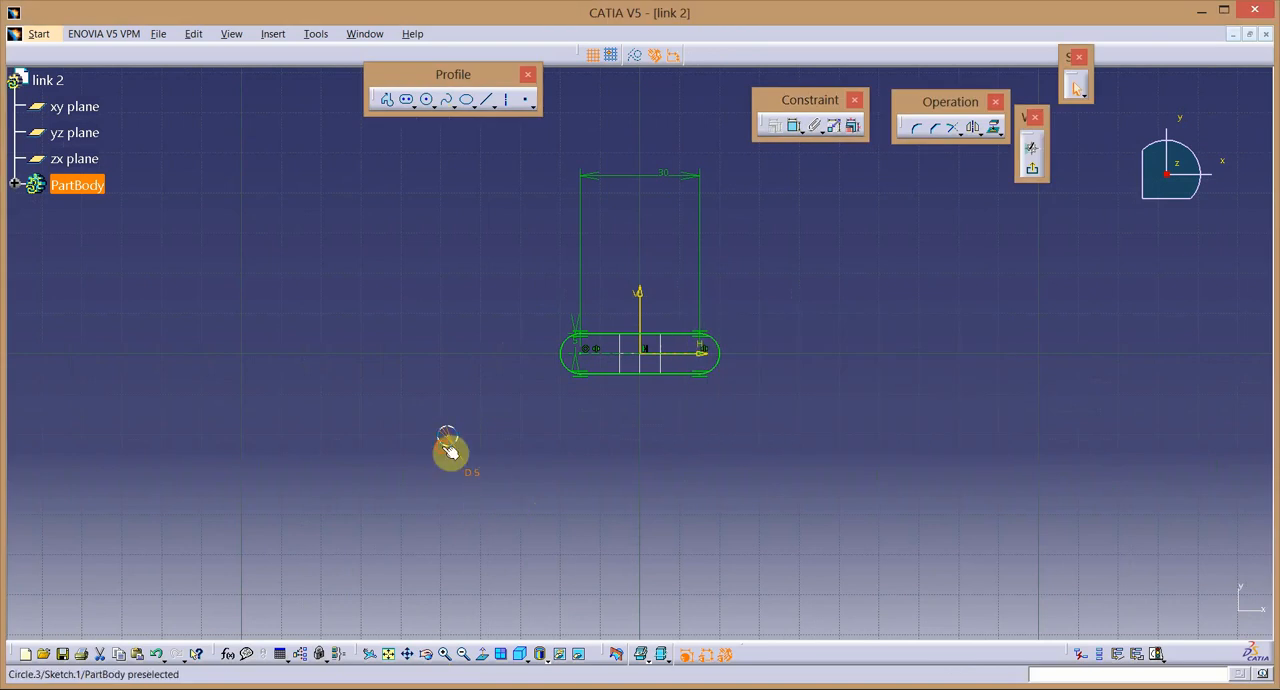
{"action": "left_click", "coordinate": [566, 362], "text": "ctrl"}
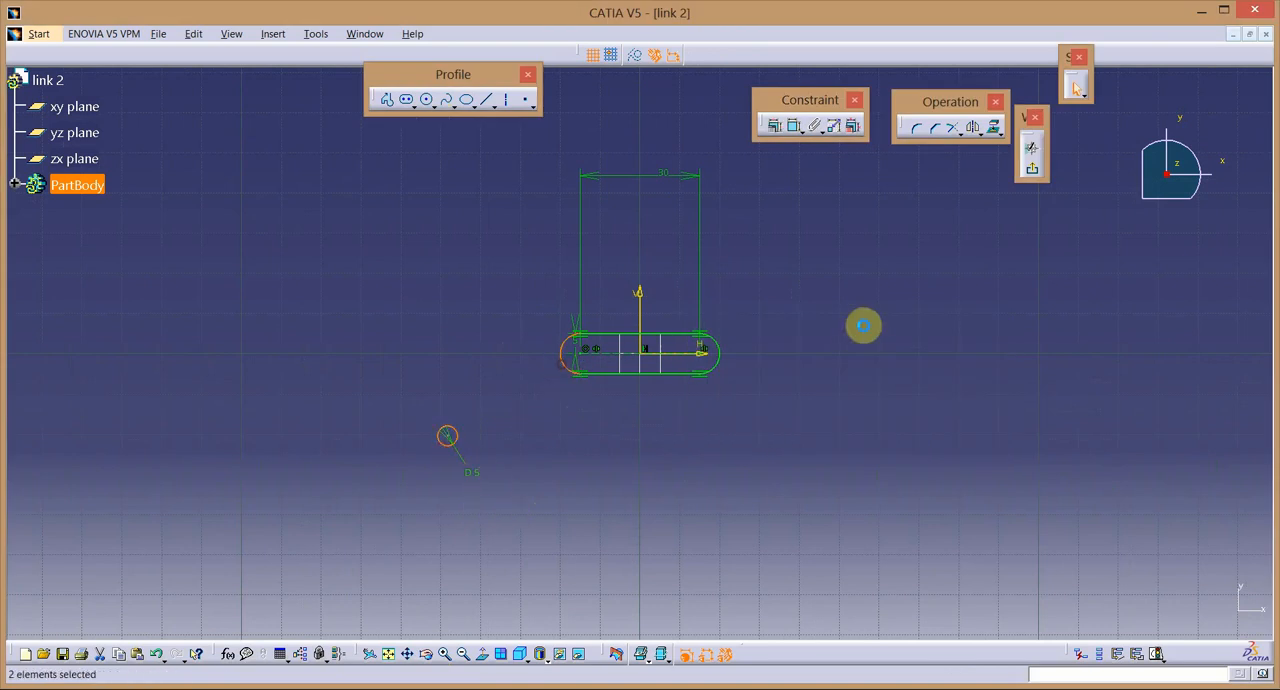
{"action": "left_click", "coordinate": [776, 128]}
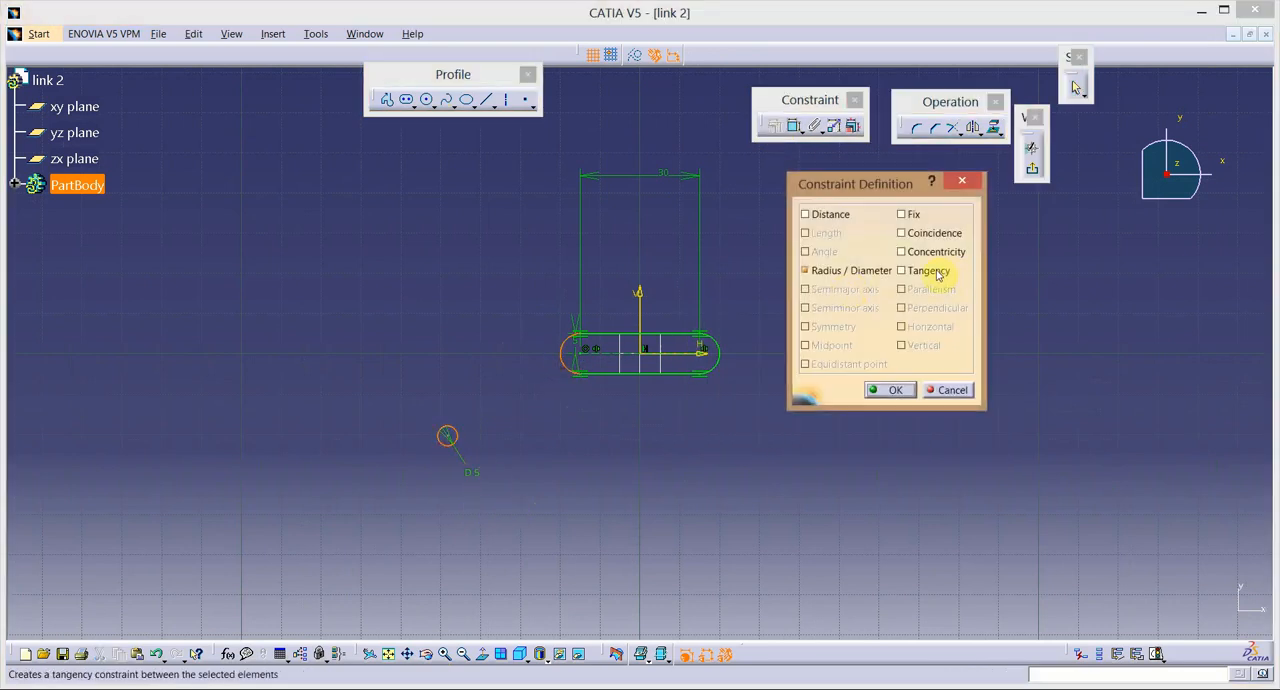
{"action": "left_click", "coordinate": [935, 254]}
{"action": "left_click", "coordinate": [895, 390]}
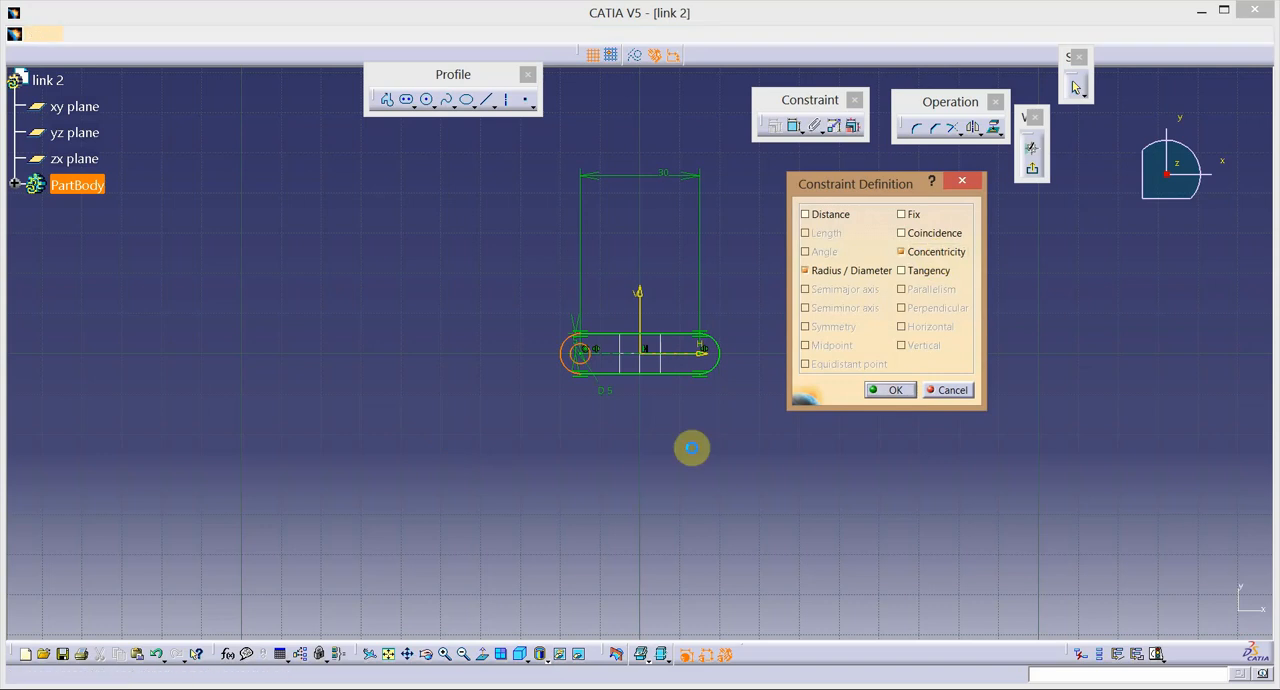
Mirror the 5 mm circle about the V axis to the profile's right end.
{"action": "left_click", "coordinate": [593, 360]}
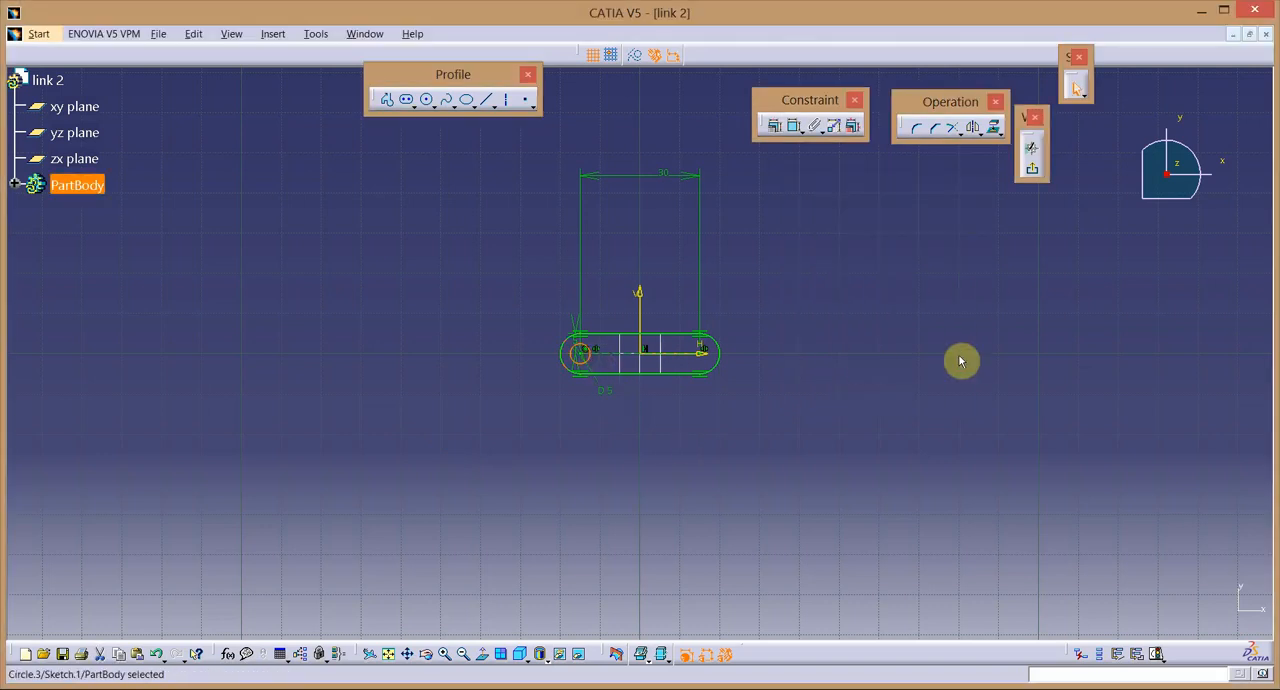
{"action": "left_click", "coordinate": [971, 128]}
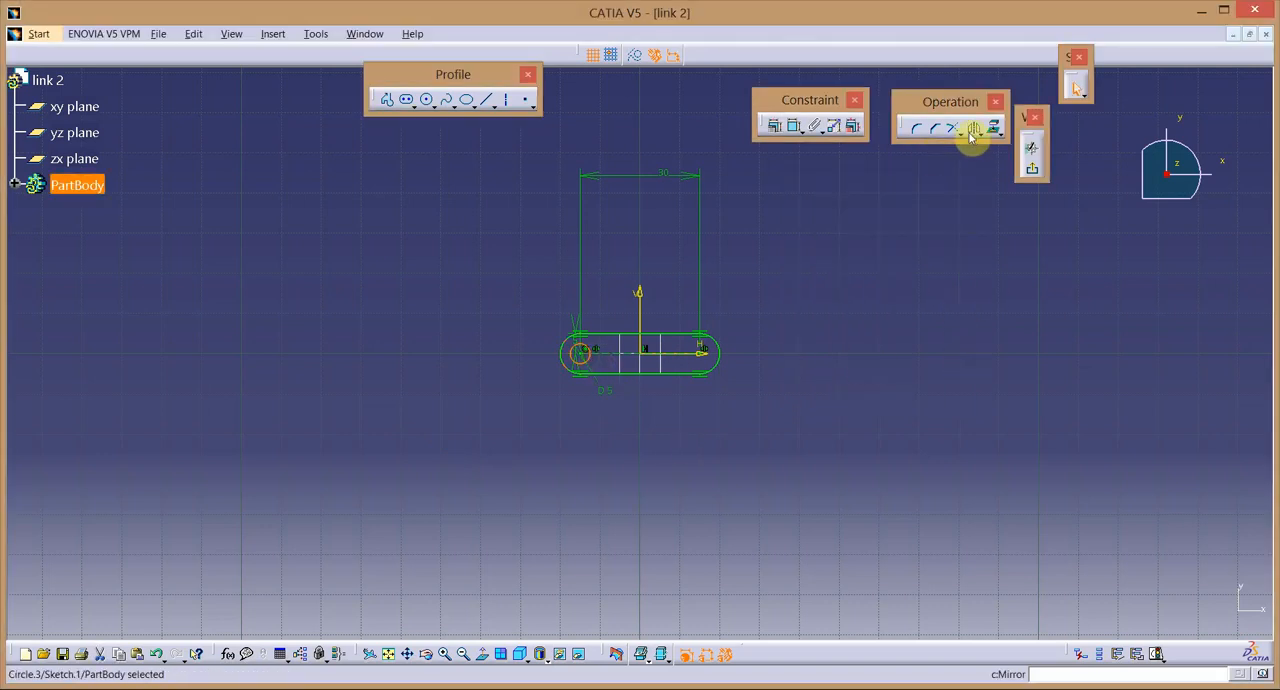
{"action": "left_click", "coordinate": [636, 306]}
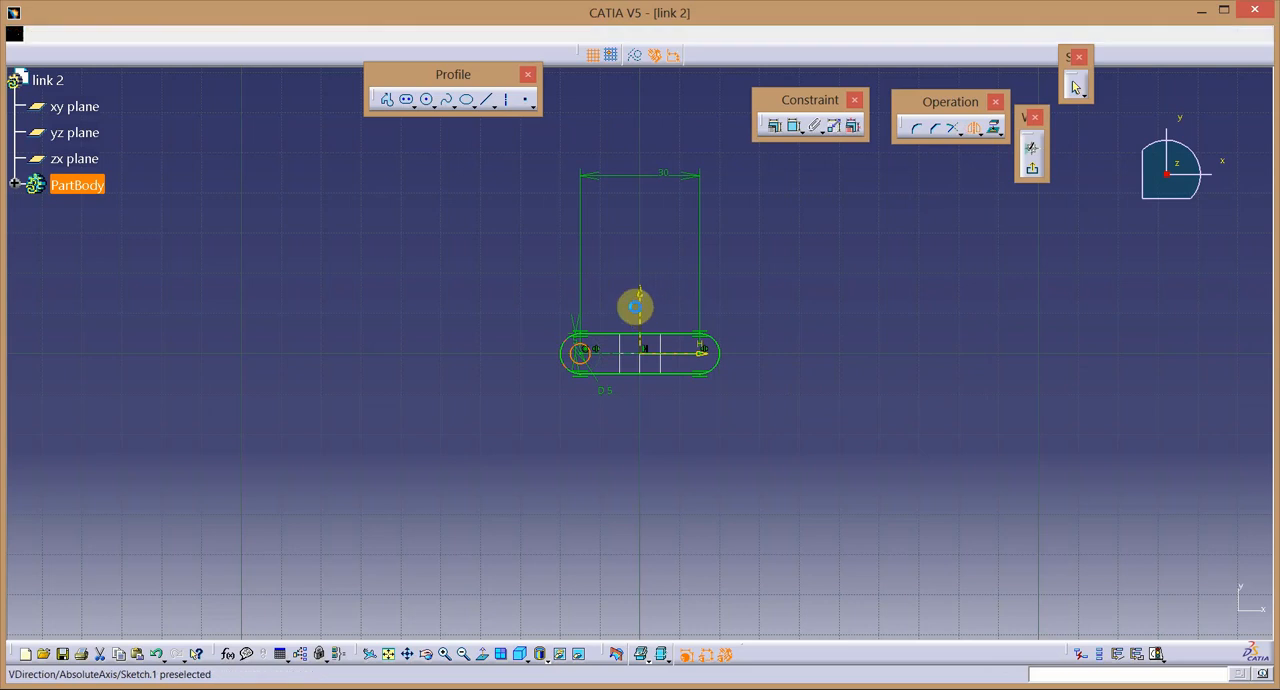
Exit the sketch and extrude it as a pad with a length of 2.5 mm and mirrored extent.
{"action": "left_click", "coordinate": [1030, 167]}
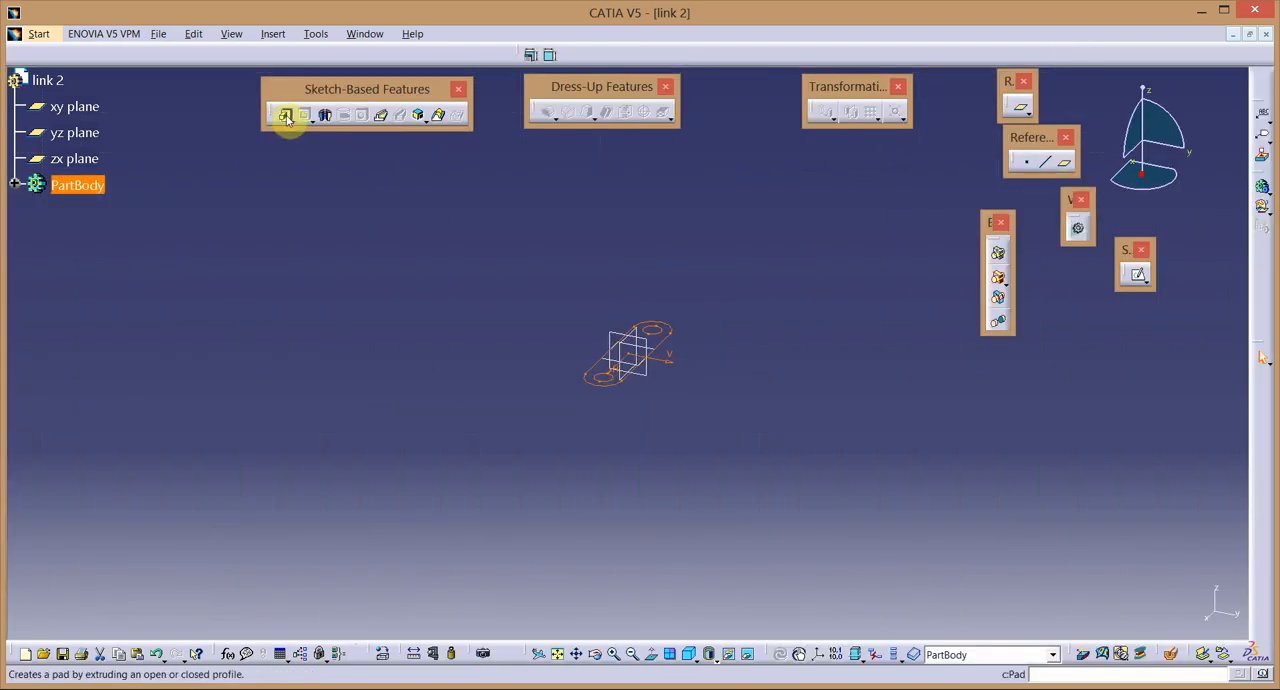
{"action": "left_click", "coordinate": [286, 116]}
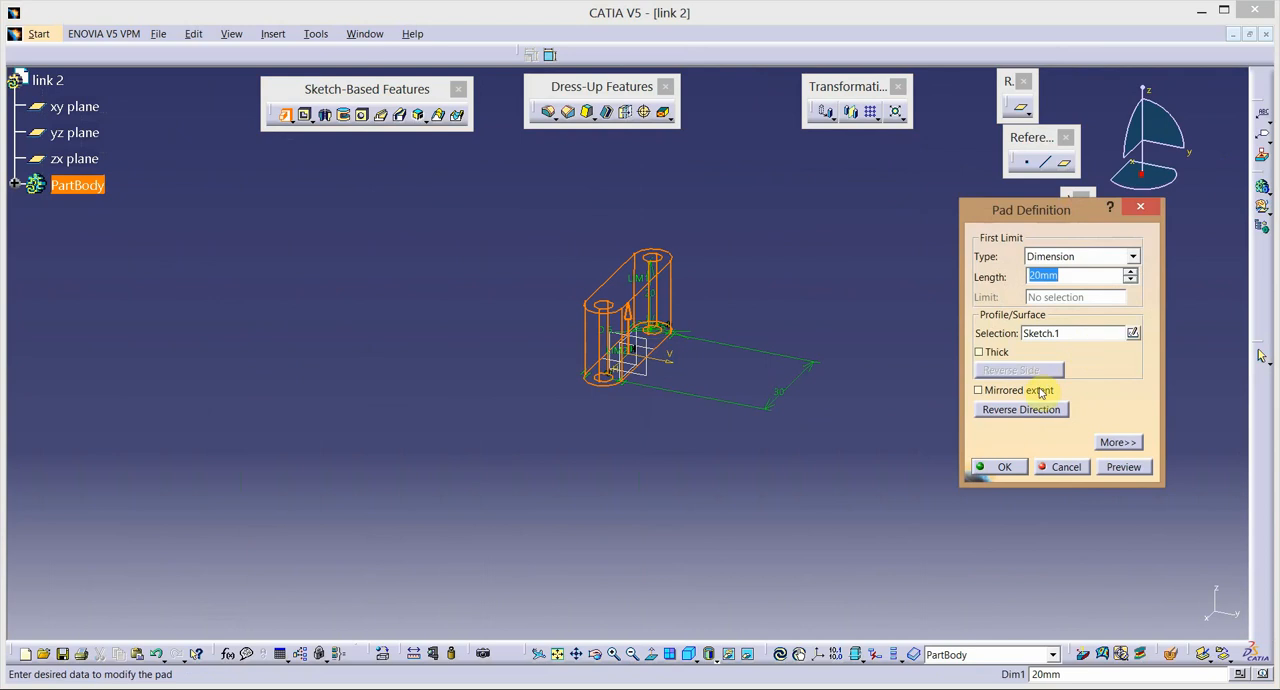
{"action": "left_click", "coordinate": [1041, 393]}
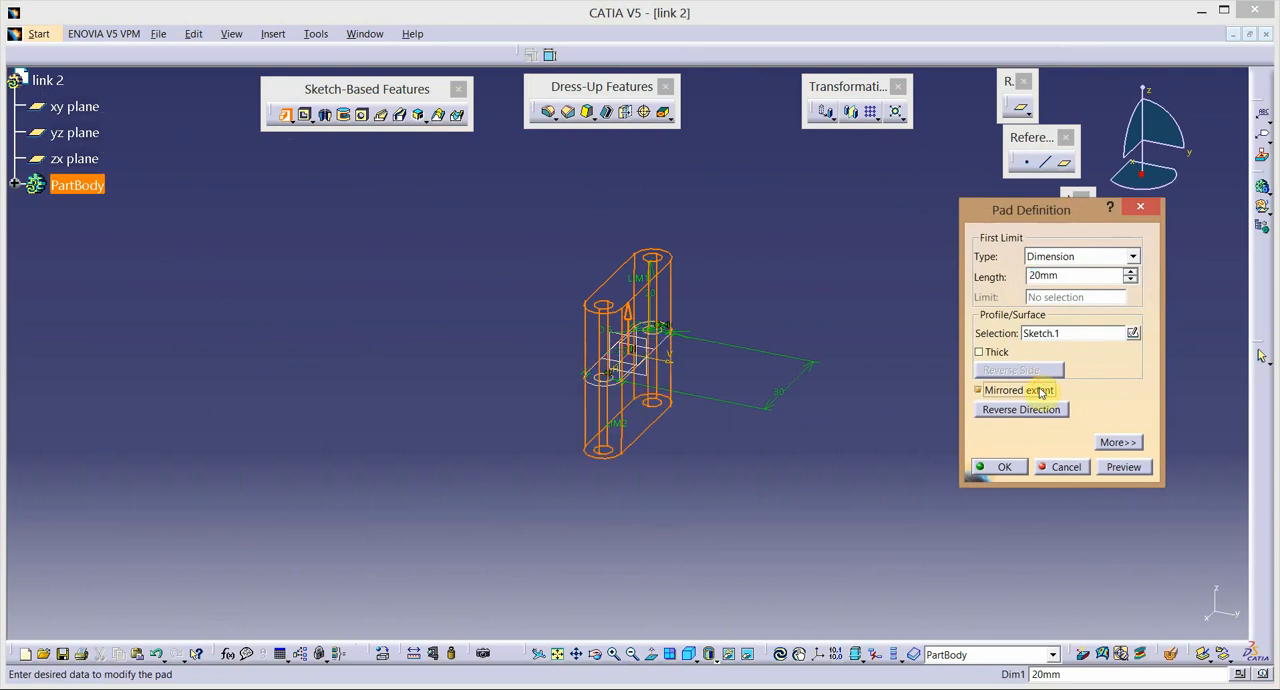
{"action": "double_click", "coordinate": [1070, 278]}
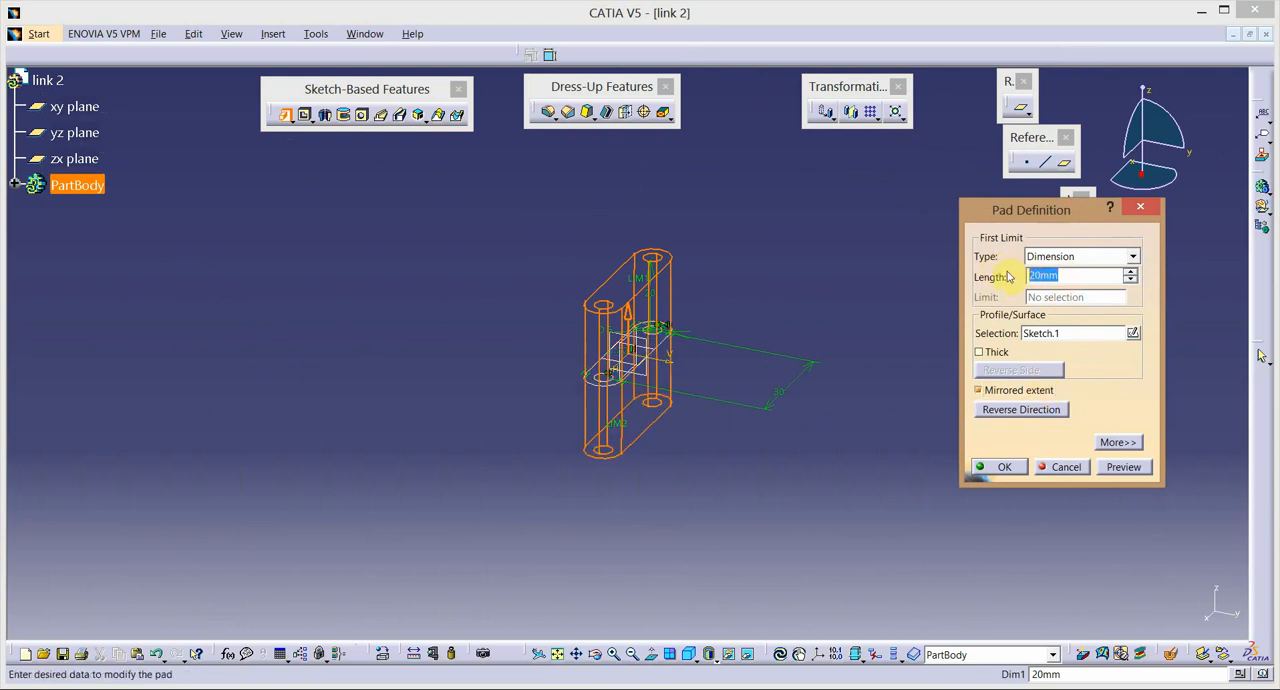
{"action": "type", "text": "2.5"}
{"action": "key", "text": "Return"}
{"action": "left_click", "coordinate": [573, 410]}
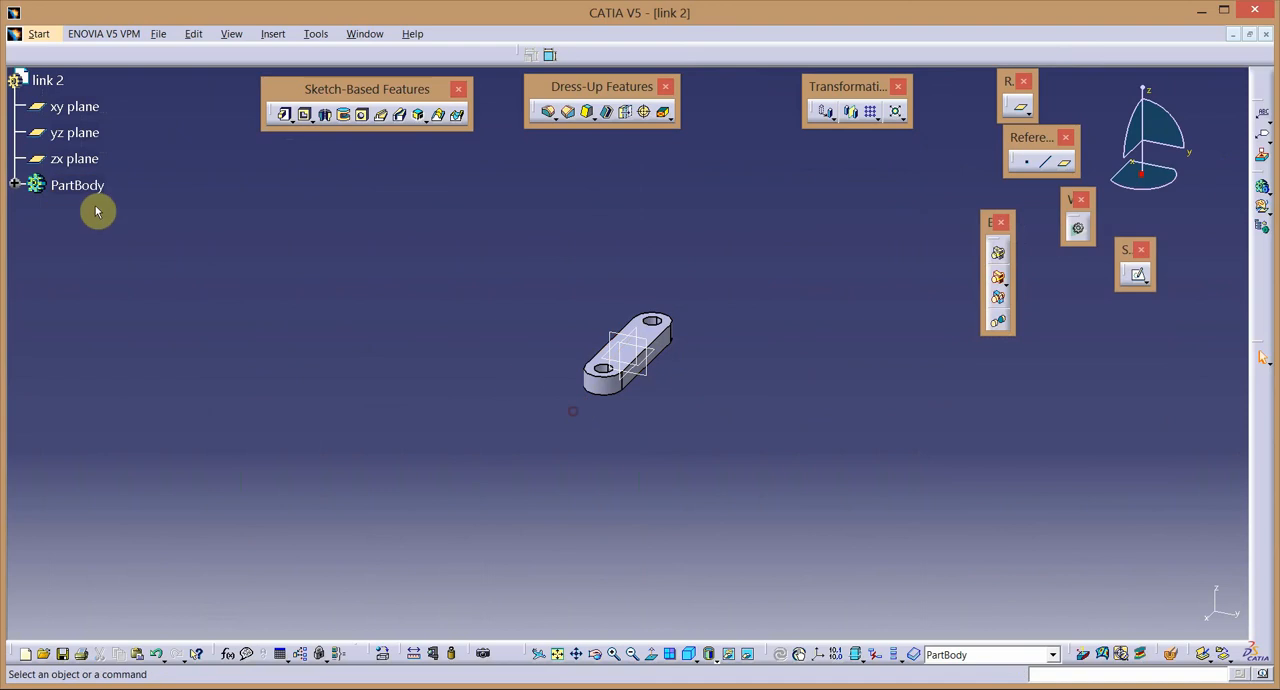
Change the fill colour of the PartBody to bright green.
{"action": "right_click", "coordinate": [63, 188]}
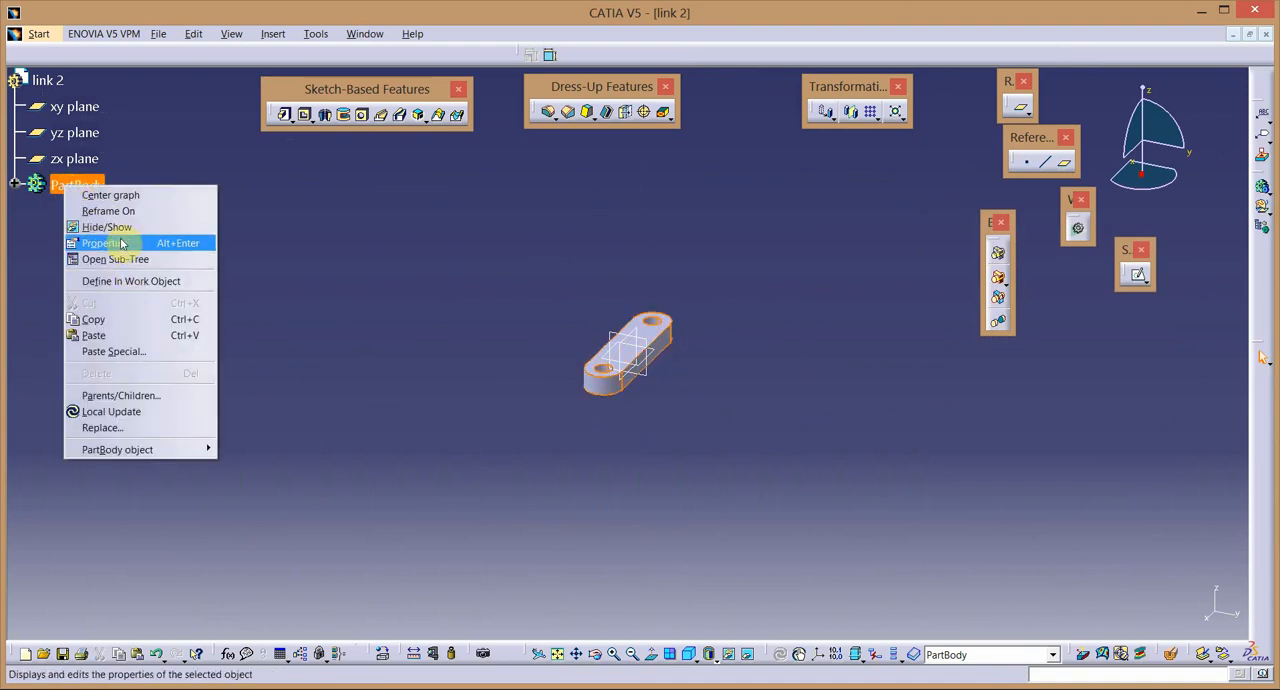
{"action": "left_click", "coordinate": [118, 241]}
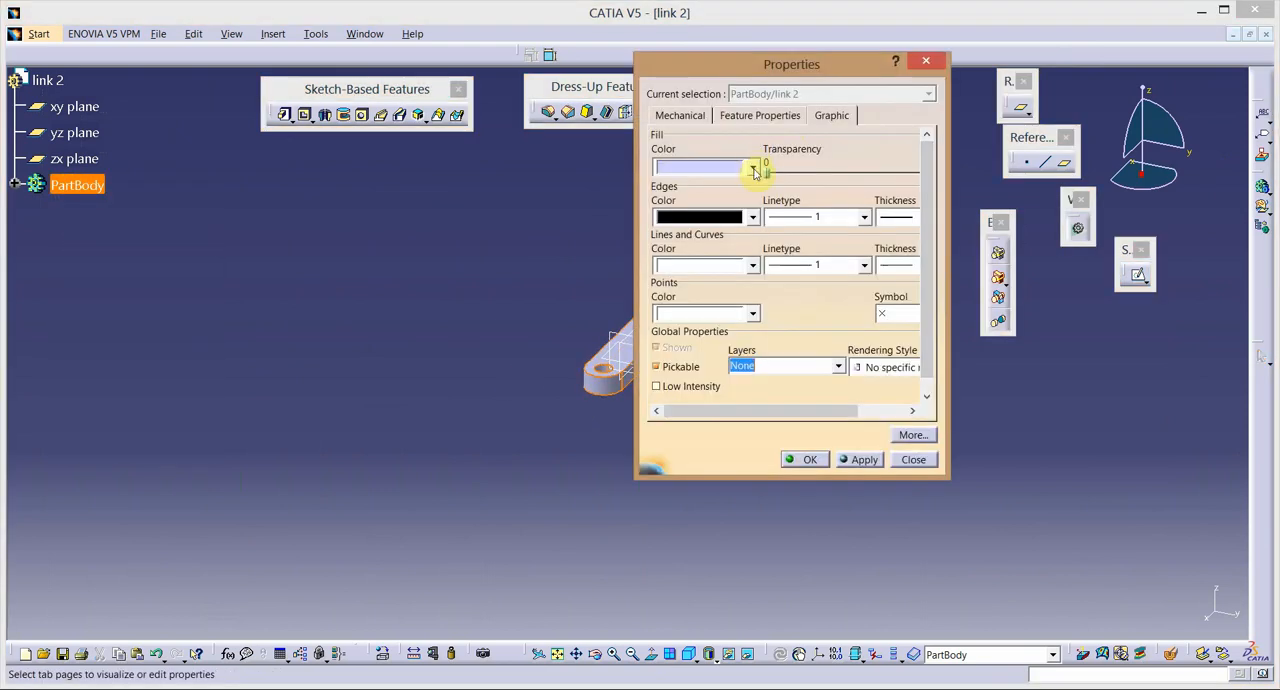
{"action": "left_click", "coordinate": [753, 170]}
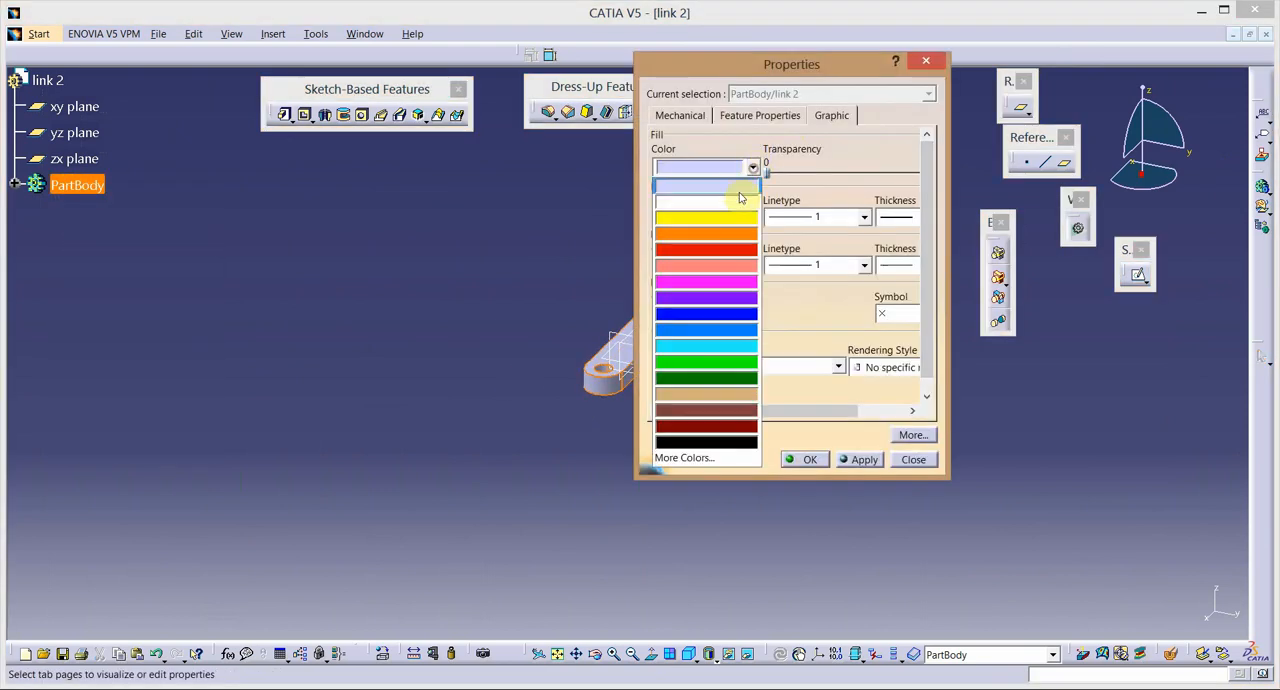
{"action": "left_click", "coordinate": [716, 369]}
{"action": "left_click", "coordinate": [863, 460]}
{"action": "left_click", "coordinate": [818, 461]}
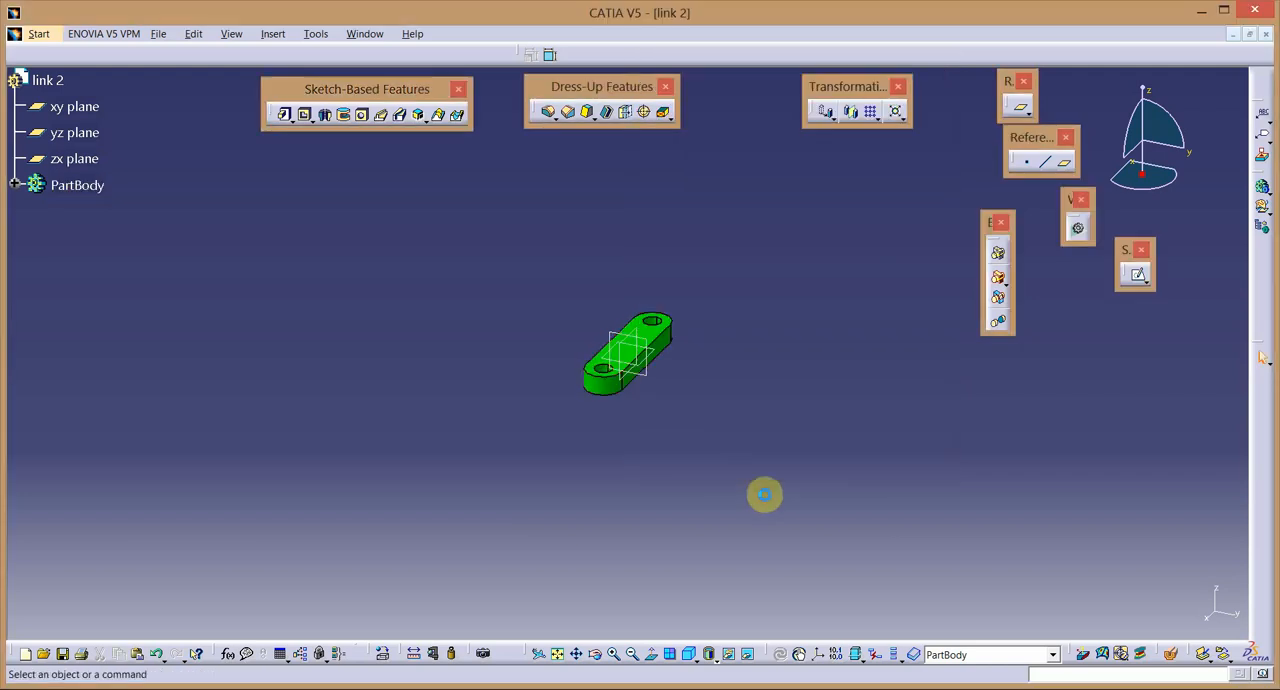
Save the part as "link 2" in the "slider crank mechanism" folder and close it.
{"action": "left_click", "coordinate": [158, 35]}
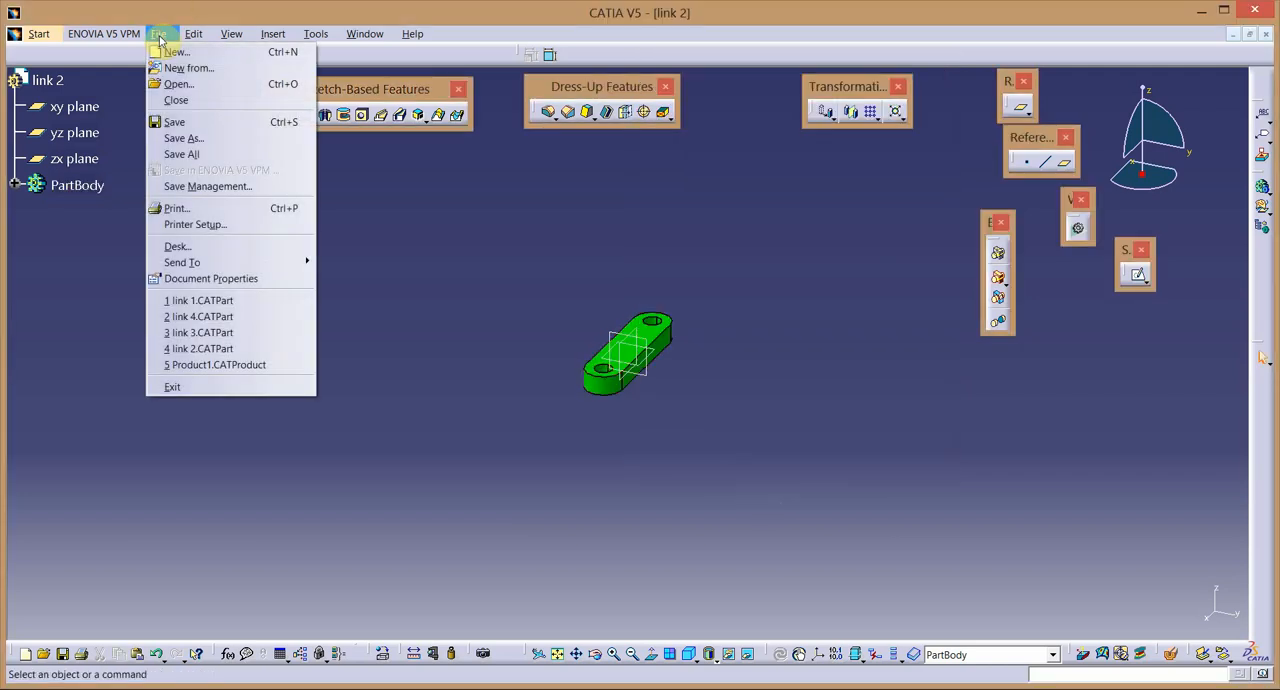
{"action": "left_click", "coordinate": [185, 121]}
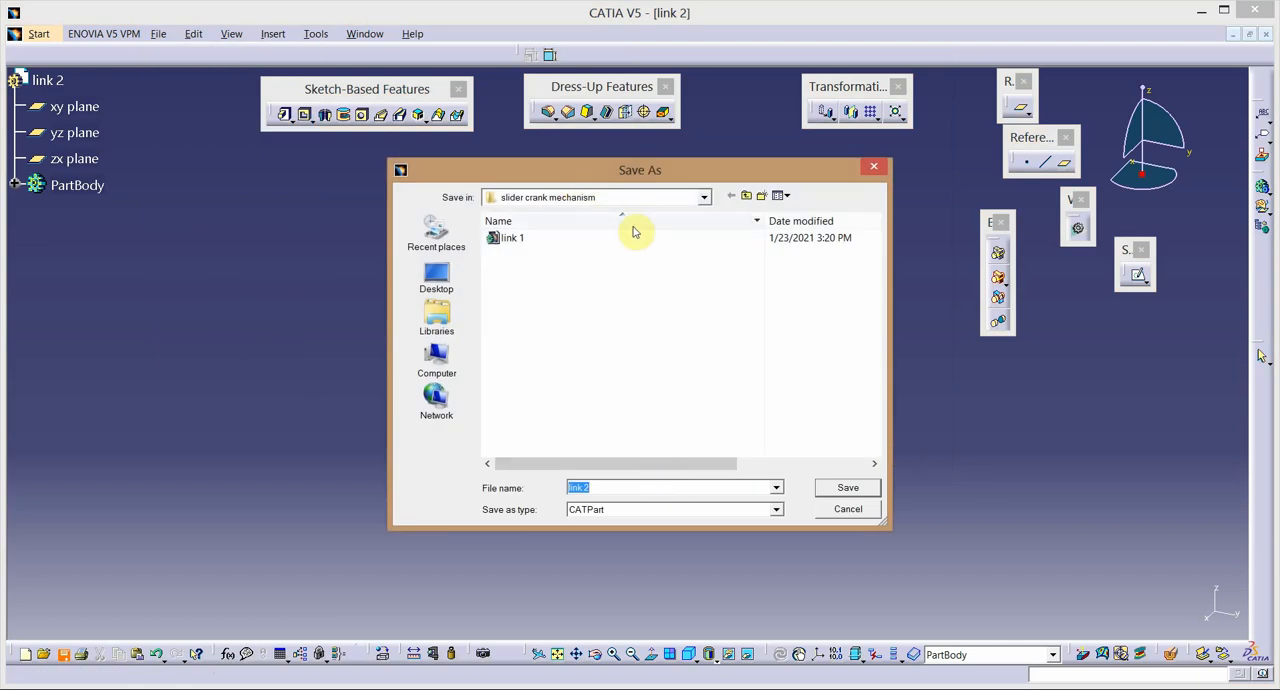
{"action": "left_click", "coordinate": [845, 488]}
{"action": "left_click", "coordinate": [1266, 35]}
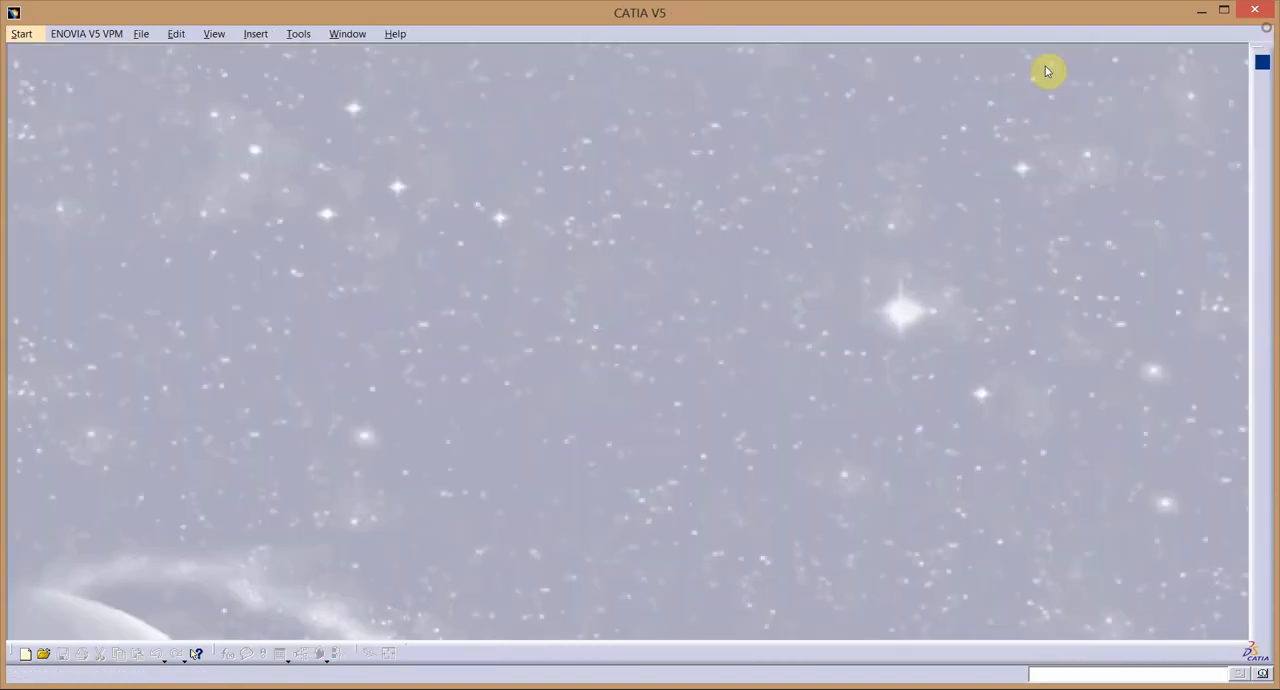
Create a new part named "link 3" in Part Design and start a sketch on its xy plane.
{"action": "left_click", "coordinate": [21, 34]}
{"action": "mouse_move", "coordinate": [120, 68]}
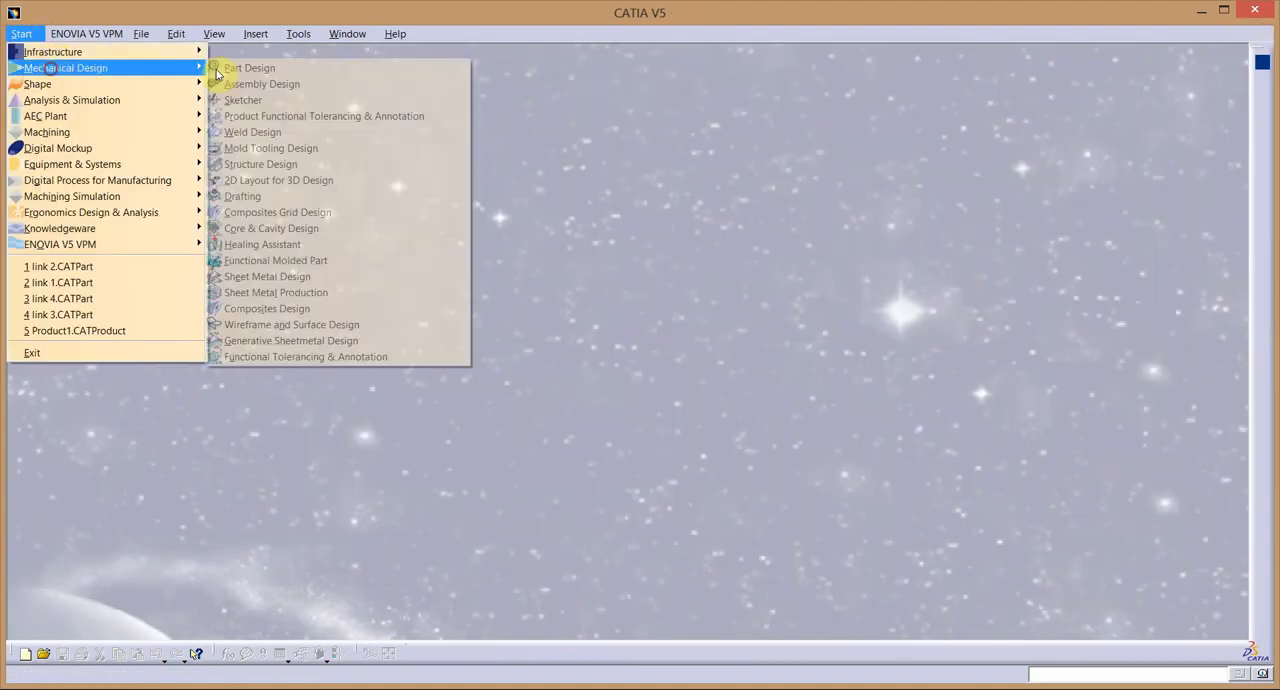
{"action": "left_click", "coordinate": [271, 66]}
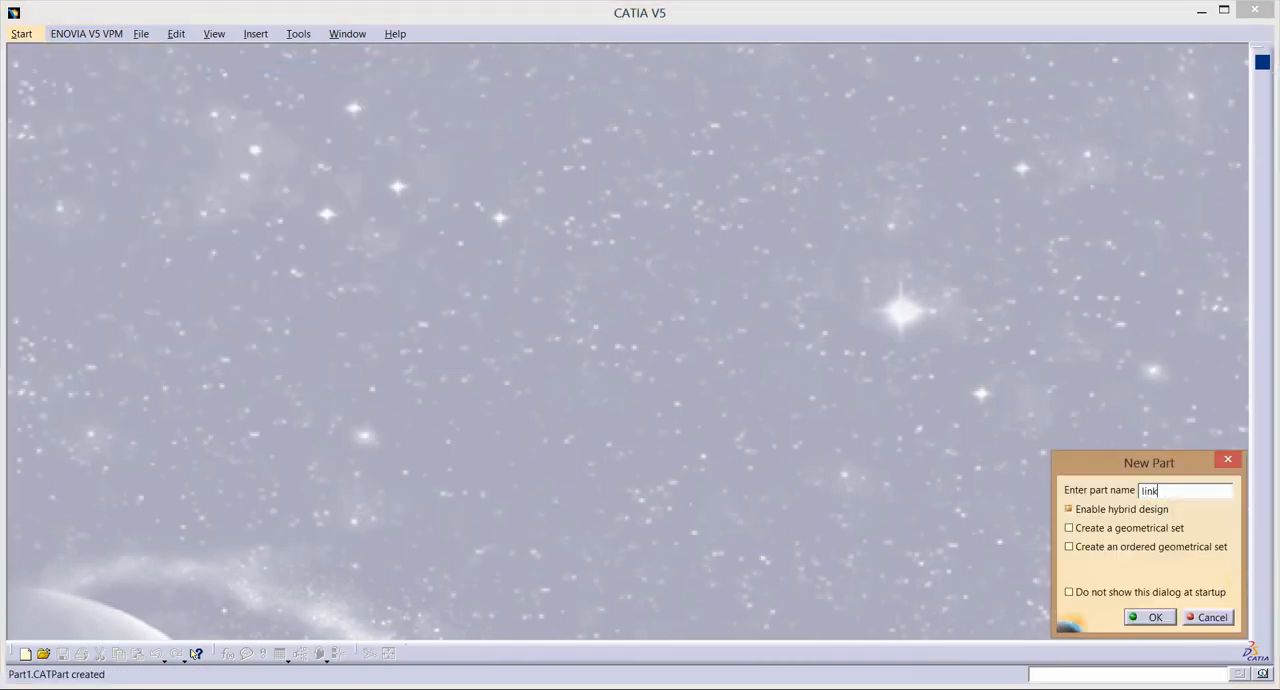
{"action": "key", "text": "Return"}
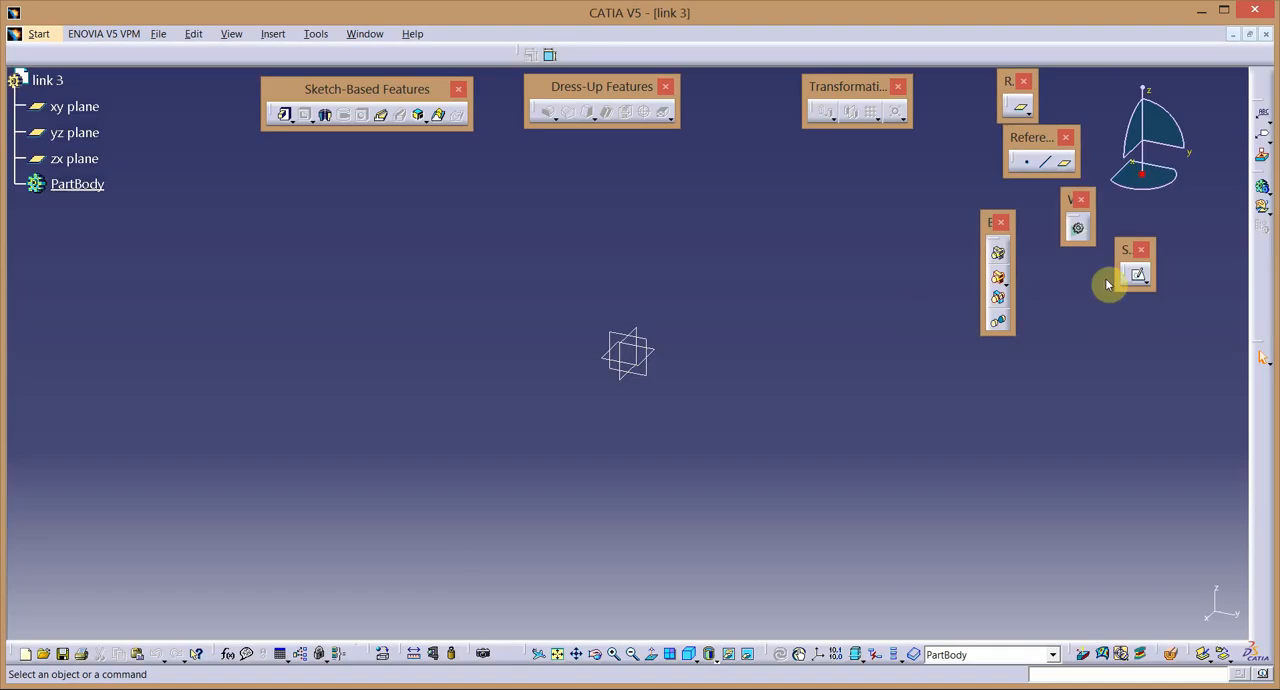
{"action": "left_click", "coordinate": [1134, 276]}
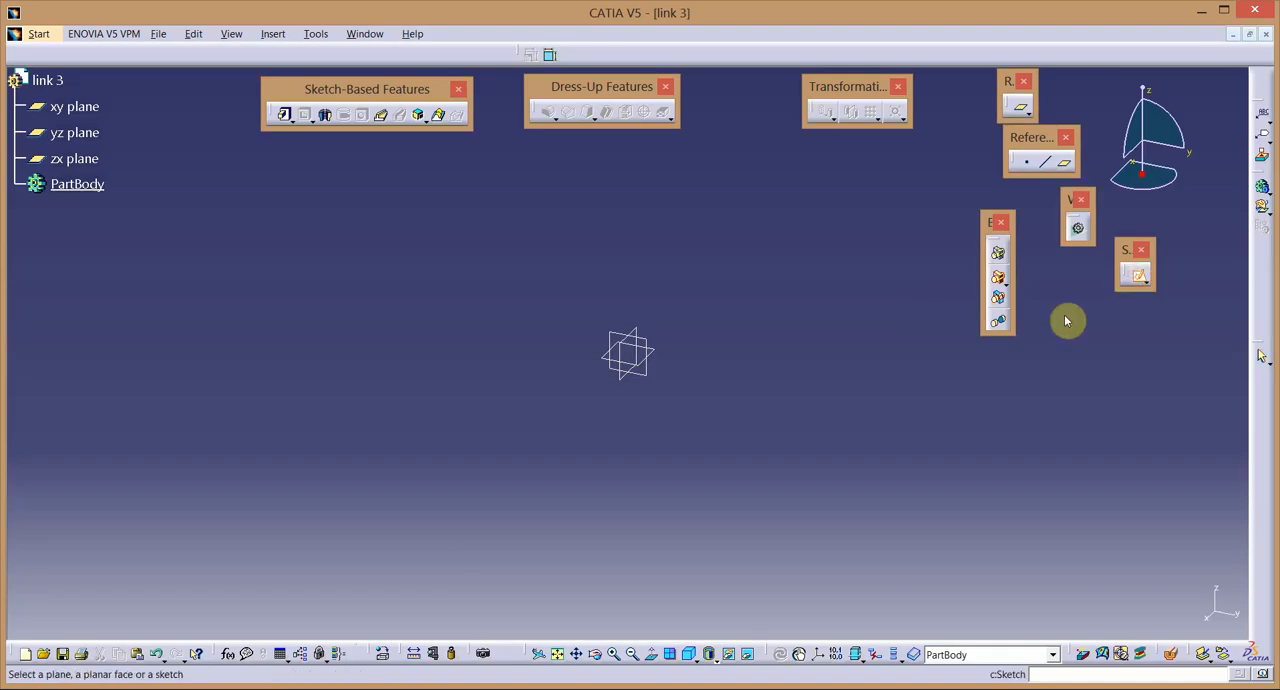
{"action": "left_click", "coordinate": [656, 353]}
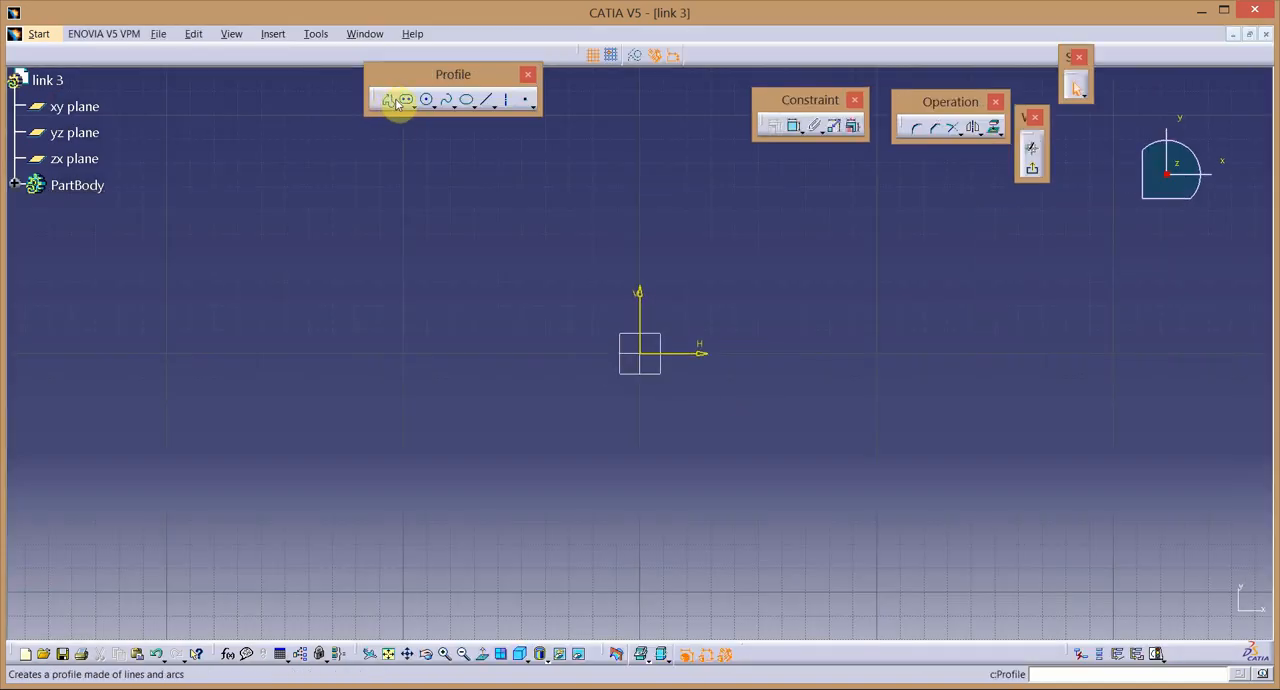
Draw a horizontal elongated hole profile across the origin along the H axis, with a radius of about 33 mm.
{"action": "left_click", "coordinate": [405, 100]}
{"action": "left_click", "coordinate": [476, 355]}
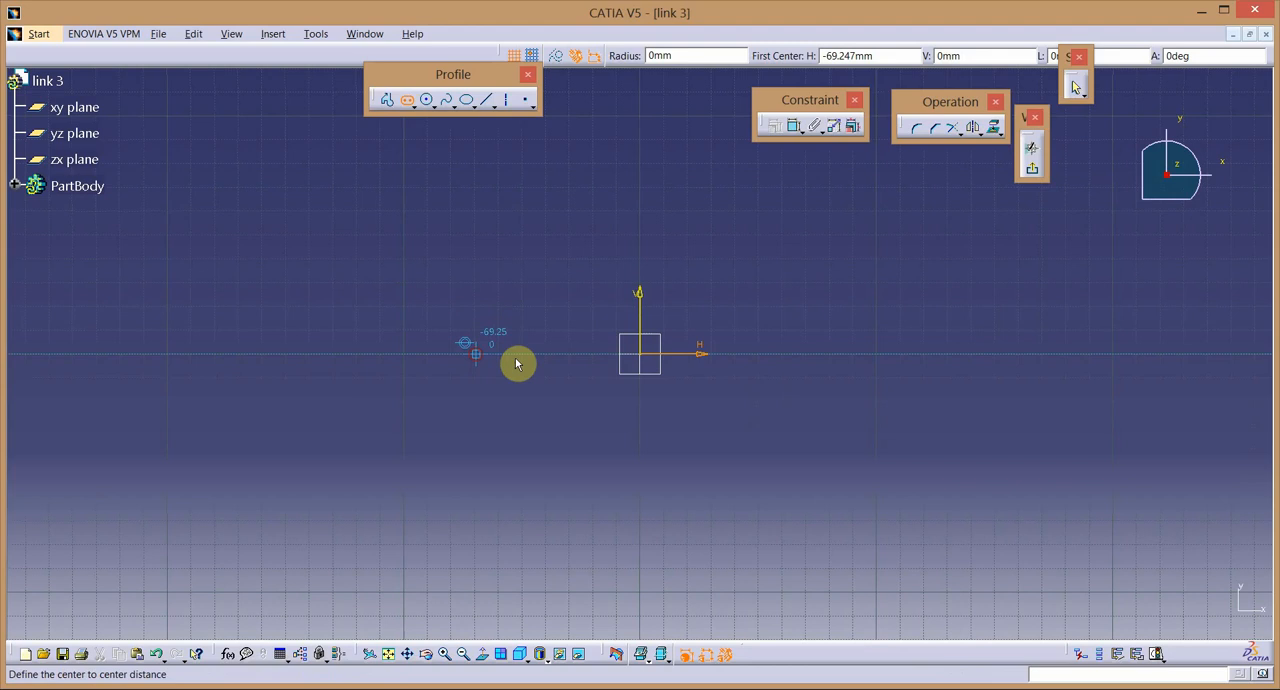
{"action": "left_click", "coordinate": [851, 356]}
{"action": "left_click", "coordinate": [834, 432]}
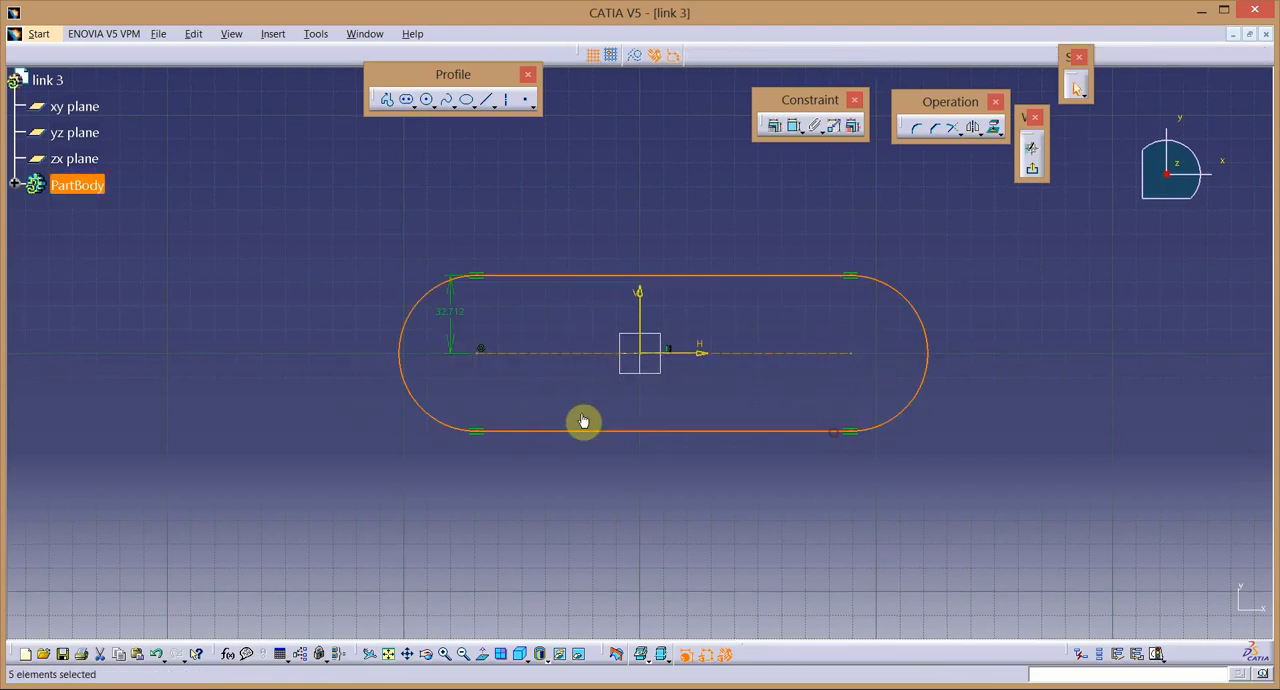
{"action": "left_click", "coordinate": [584, 421]}
Constrain the profile's two arc centre points to be symmetric about the V axis.
{"action": "left_click", "coordinate": [479, 356]}
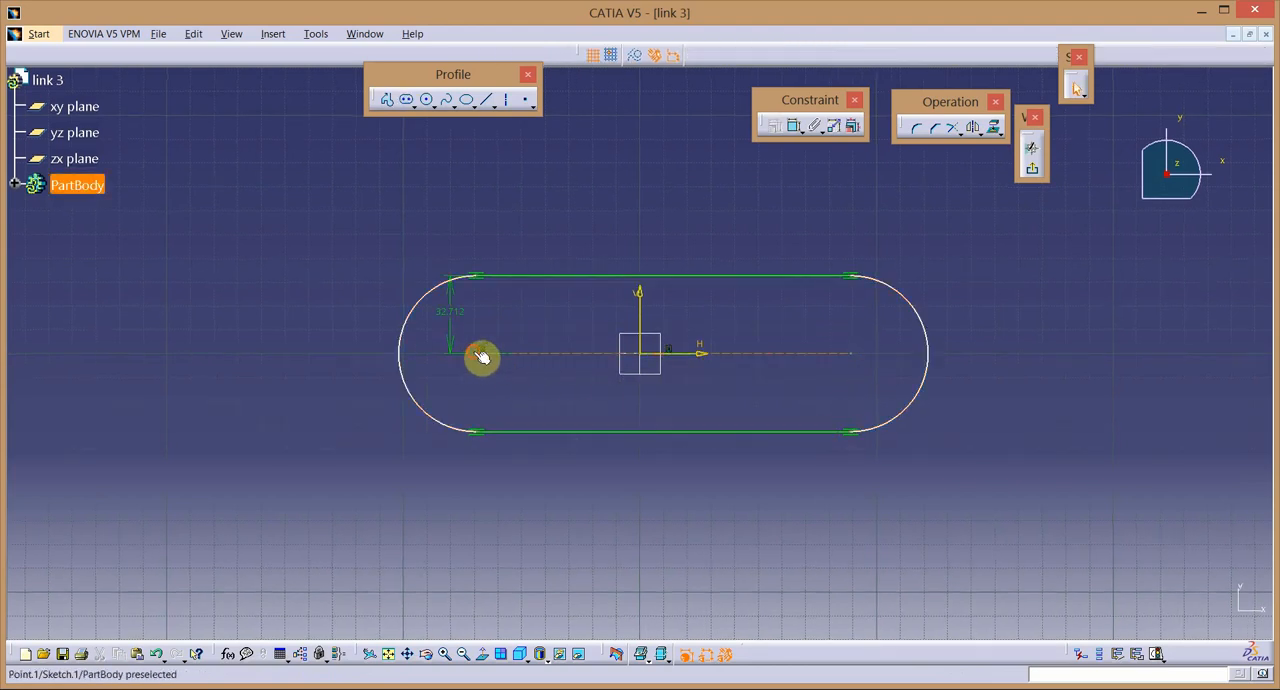
{"action": "left_click", "coordinate": [852, 356], "text": "ctrl"}
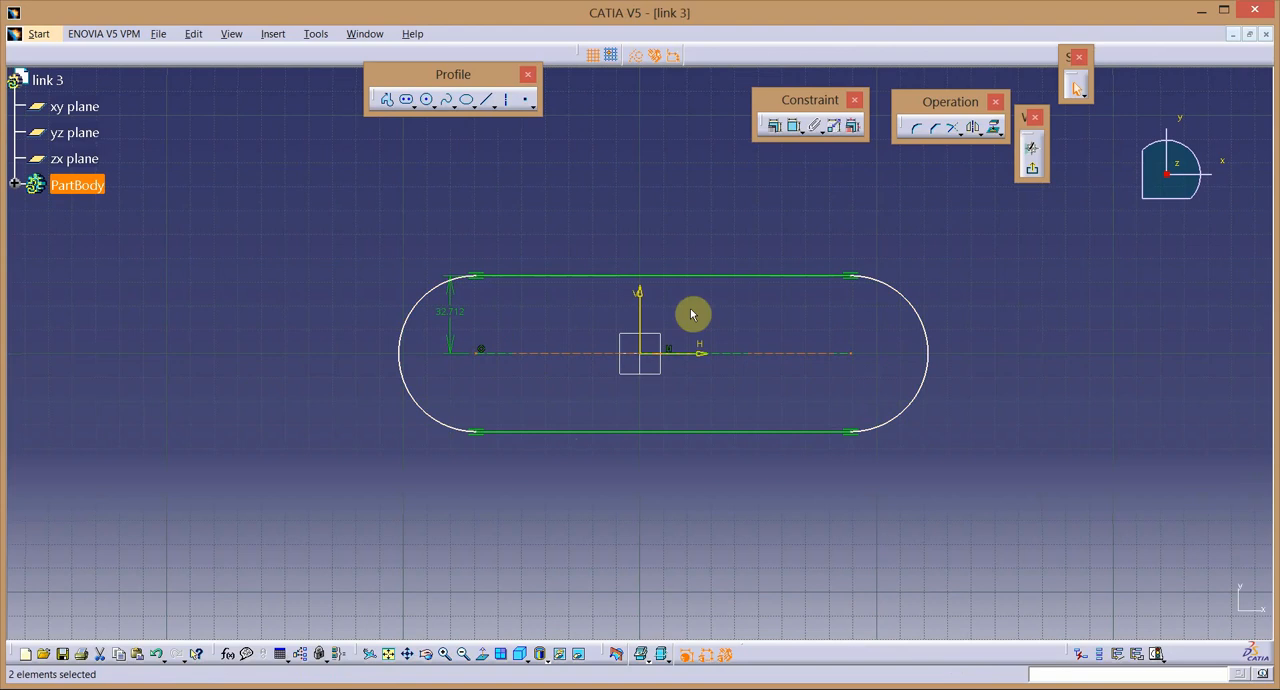
{"action": "left_click", "coordinate": [642, 306], "text": "ctrl"}
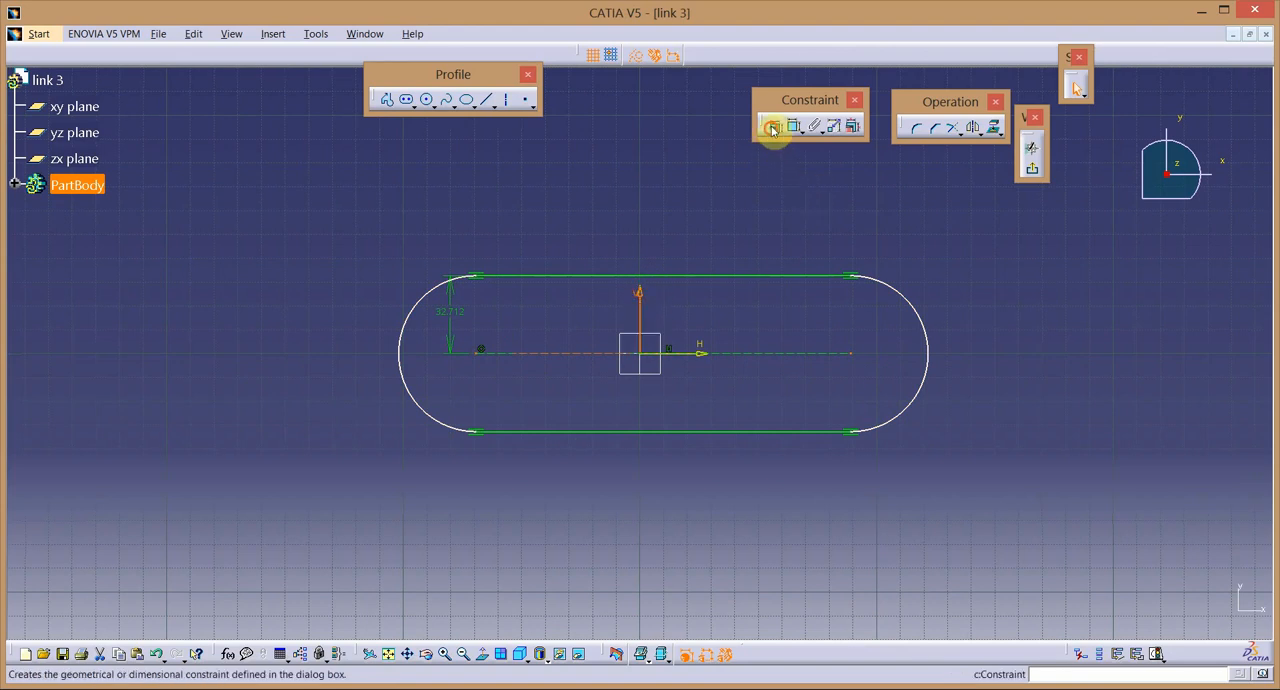
{"action": "left_click", "coordinate": [856, 330]}
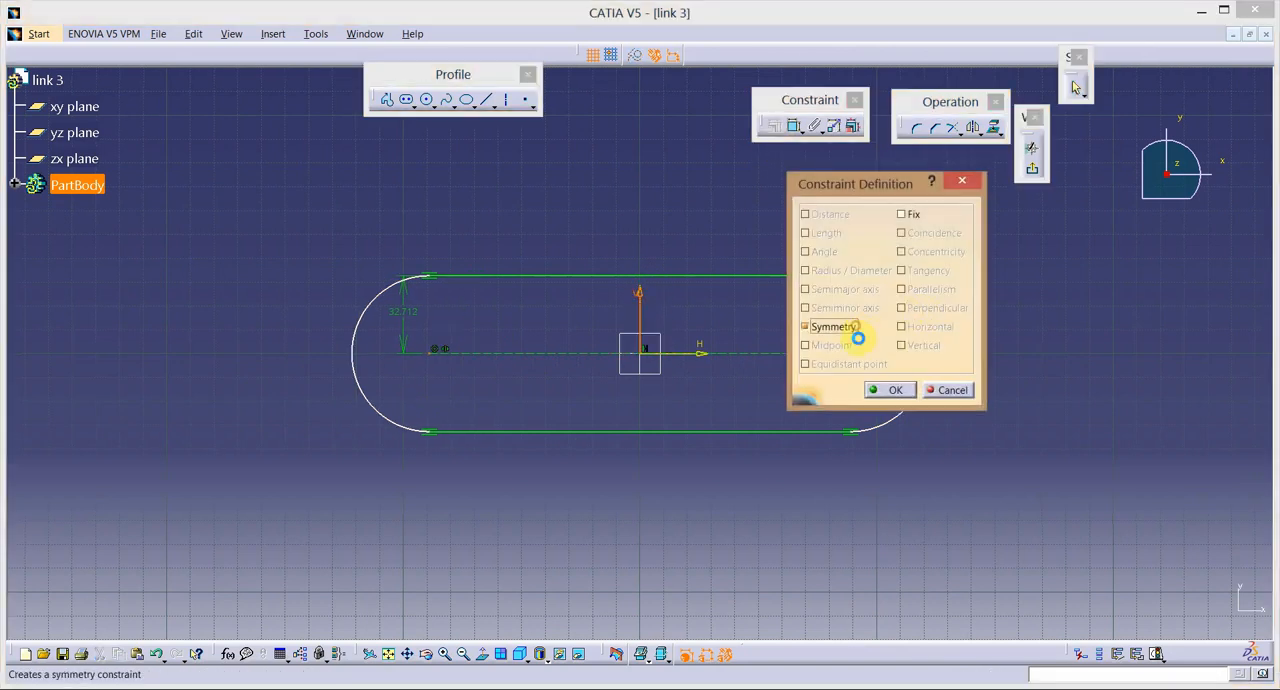
{"action": "left_click", "coordinate": [896, 390]}
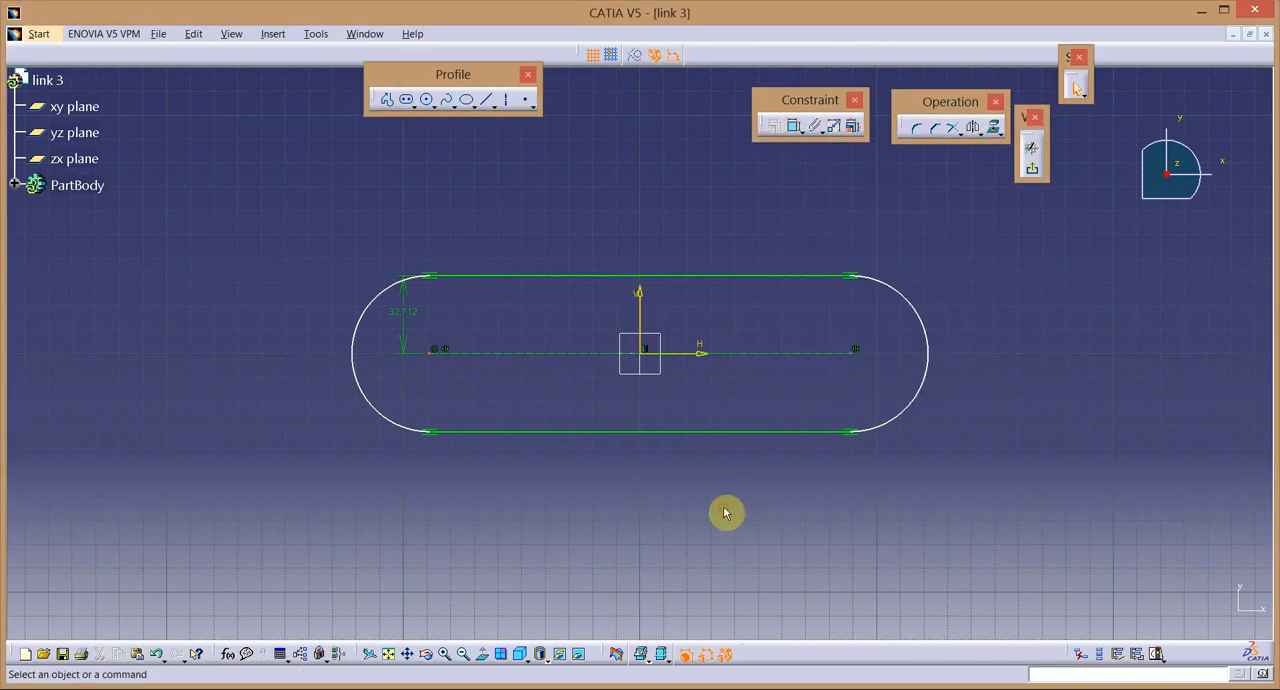
Set the elongated profile's radius to 5 mm and dimension its centre-to-centre length at 80 mm.
{"action": "double_click", "coordinate": [412, 314]}
{"action": "type", "text": "5mm"}
{"action": "key", "text": "Return"}
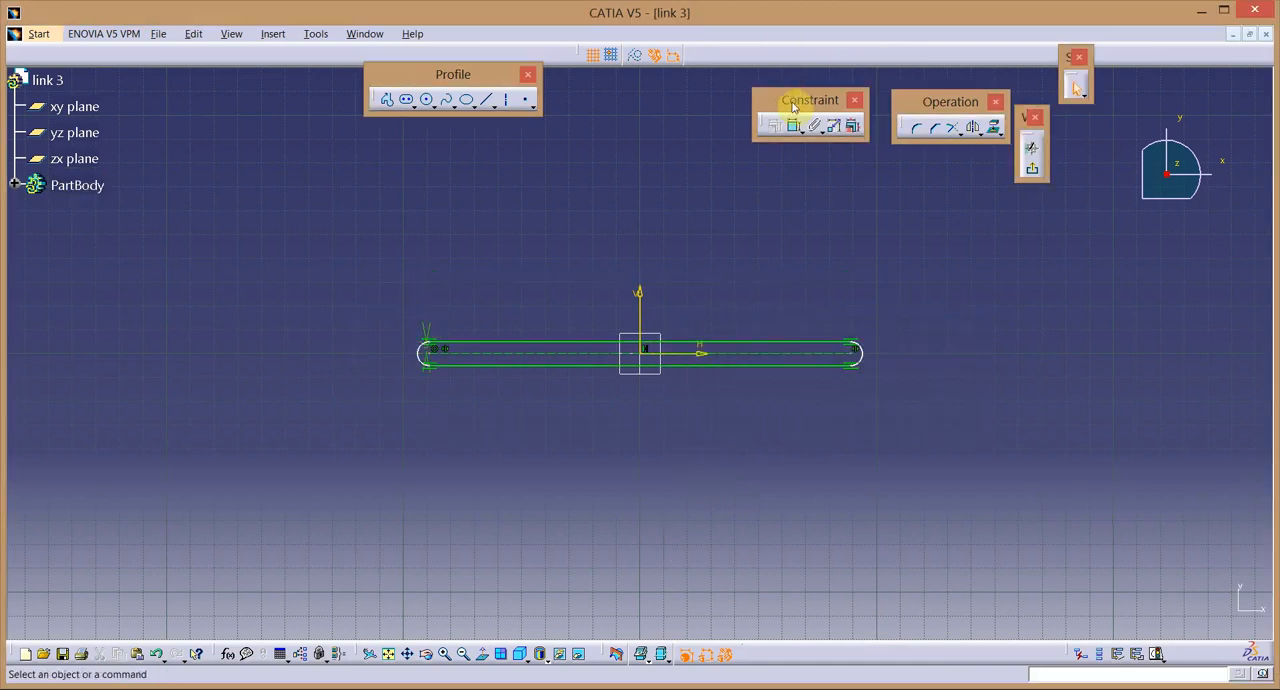
{"action": "left_click", "coordinate": [757, 364]}
{"action": "left_click", "coordinate": [680, 228]}
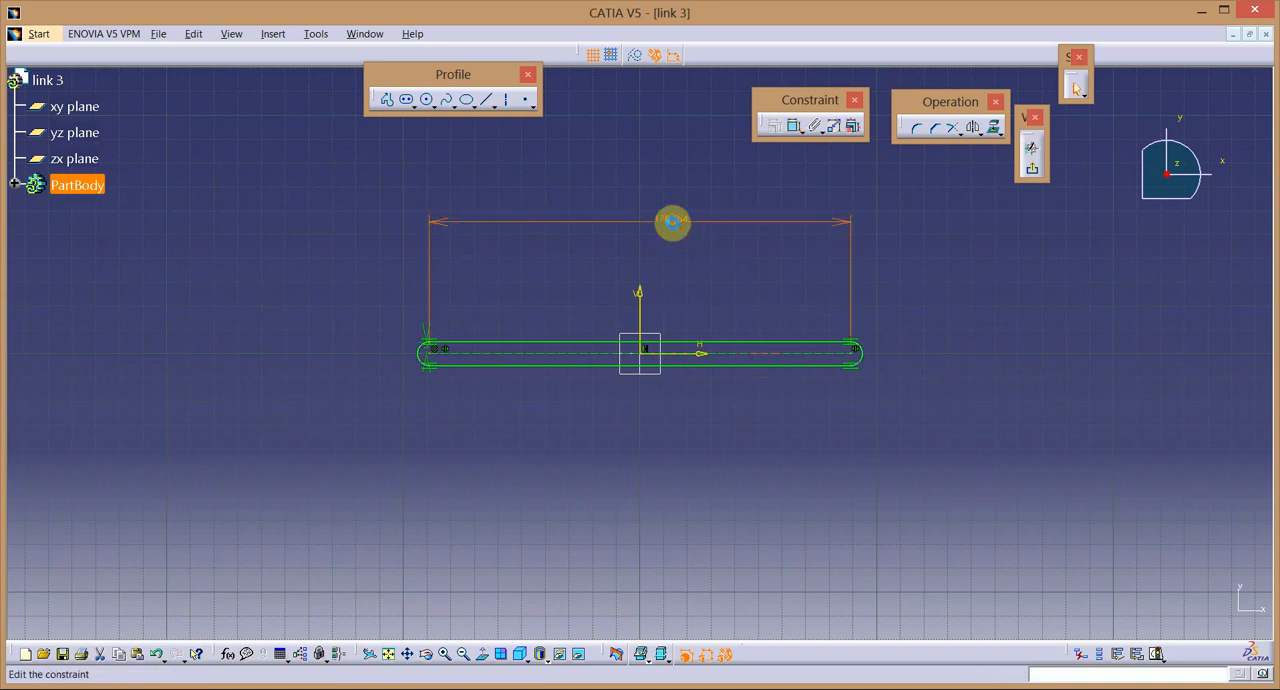
{"action": "double_click", "coordinate": [672, 222]}
{"action": "type", "text": "80"}
{"action": "key", "text": "Return"}
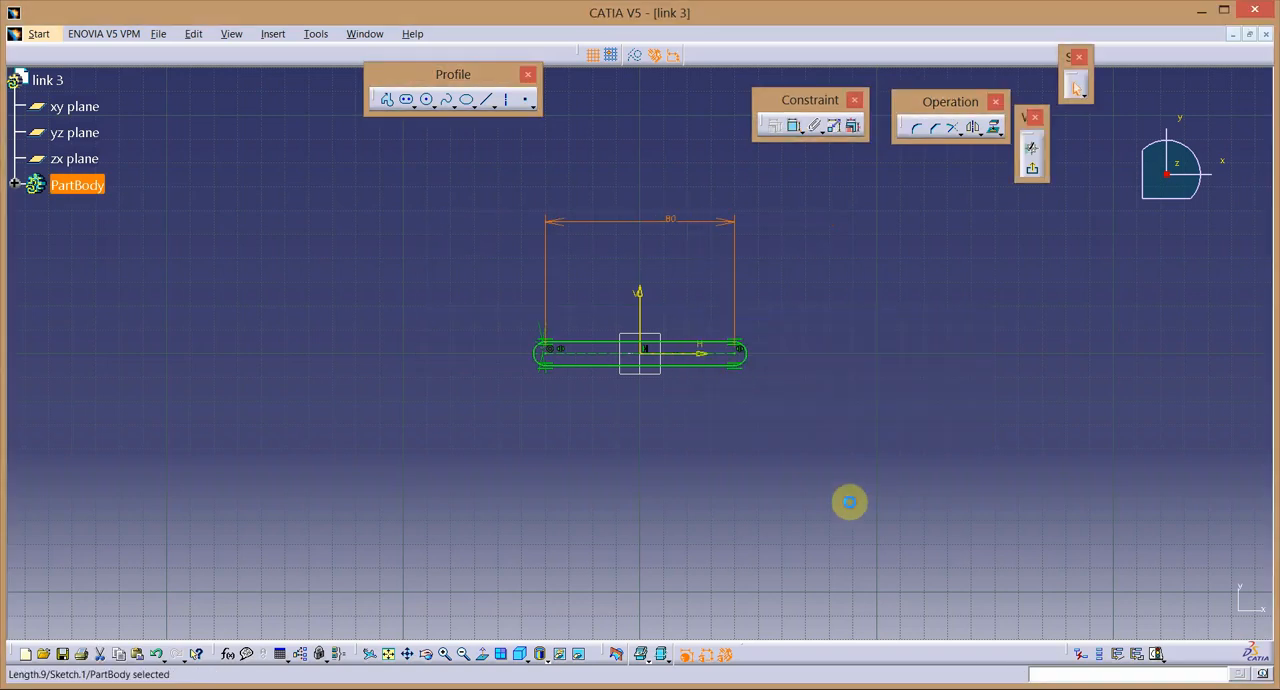
Draw a circle below and to the left of the elongated profile and set its diameter to 5 mm.
{"action": "left_click", "coordinate": [424, 100]}
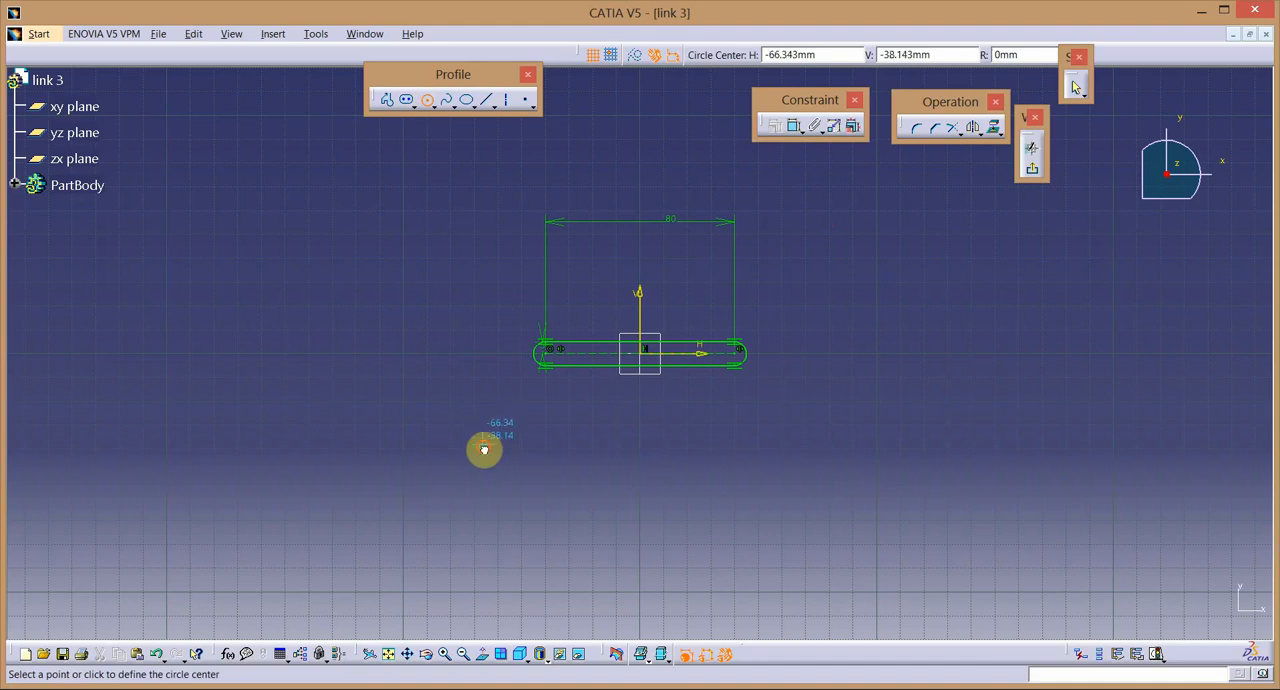
{"action": "left_click", "coordinate": [483, 443]}
{"action": "left_click", "coordinate": [520, 443]}
{"action": "left_click", "coordinate": [790, 127]}
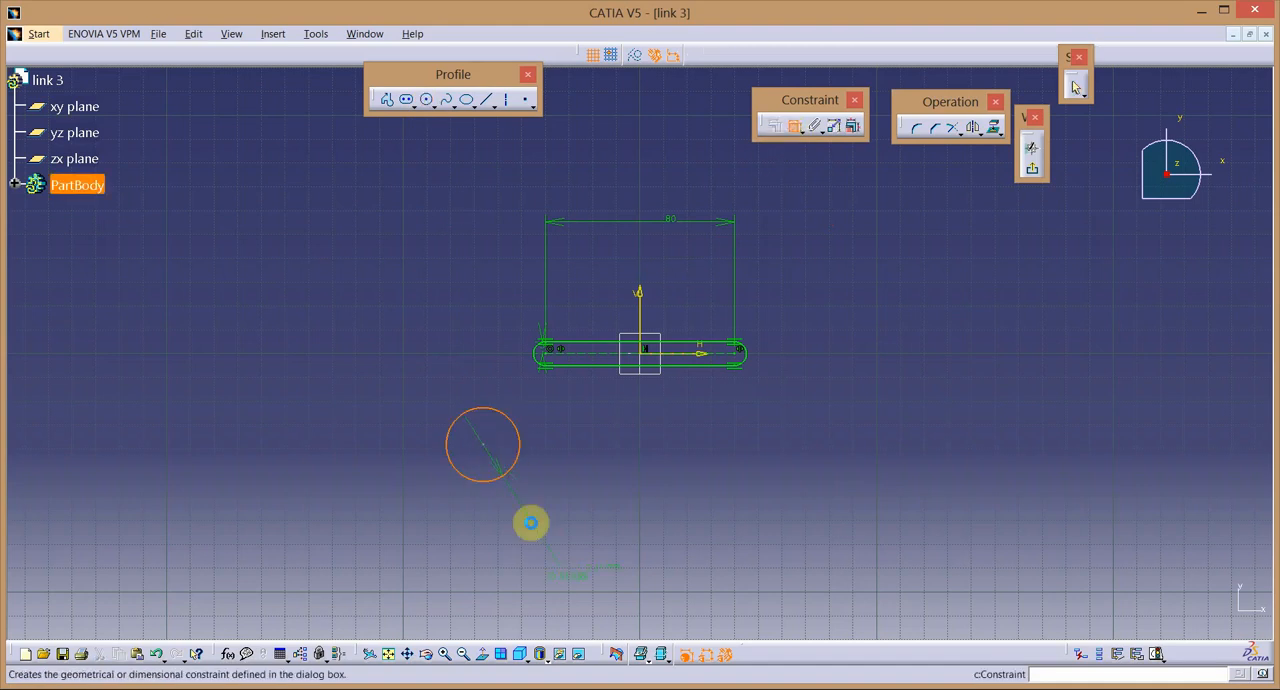
{"action": "double_click", "coordinate": [561, 468]}
{"action": "type", "text": "5mm"}
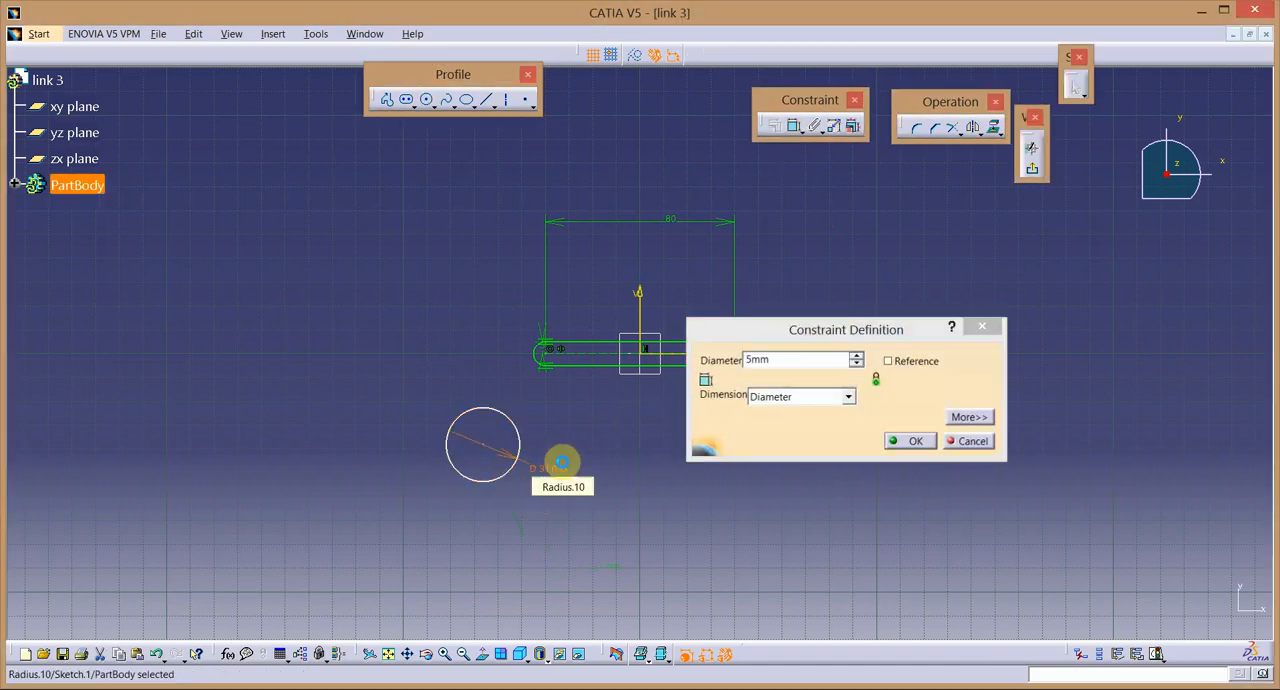
{"action": "key", "text": "Return"}
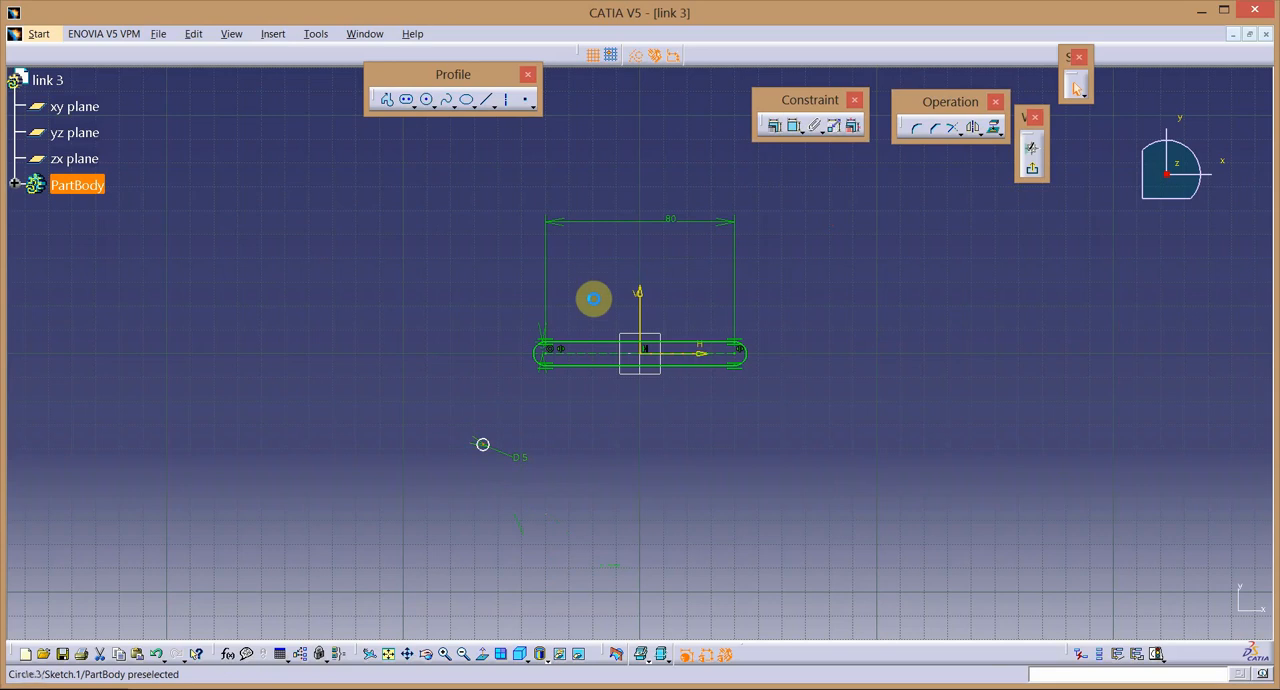
Make the 5 mm circle concentric with the profile's left end arc and mirror it about the V axis.
{"action": "left_click", "coordinate": [485, 446]}
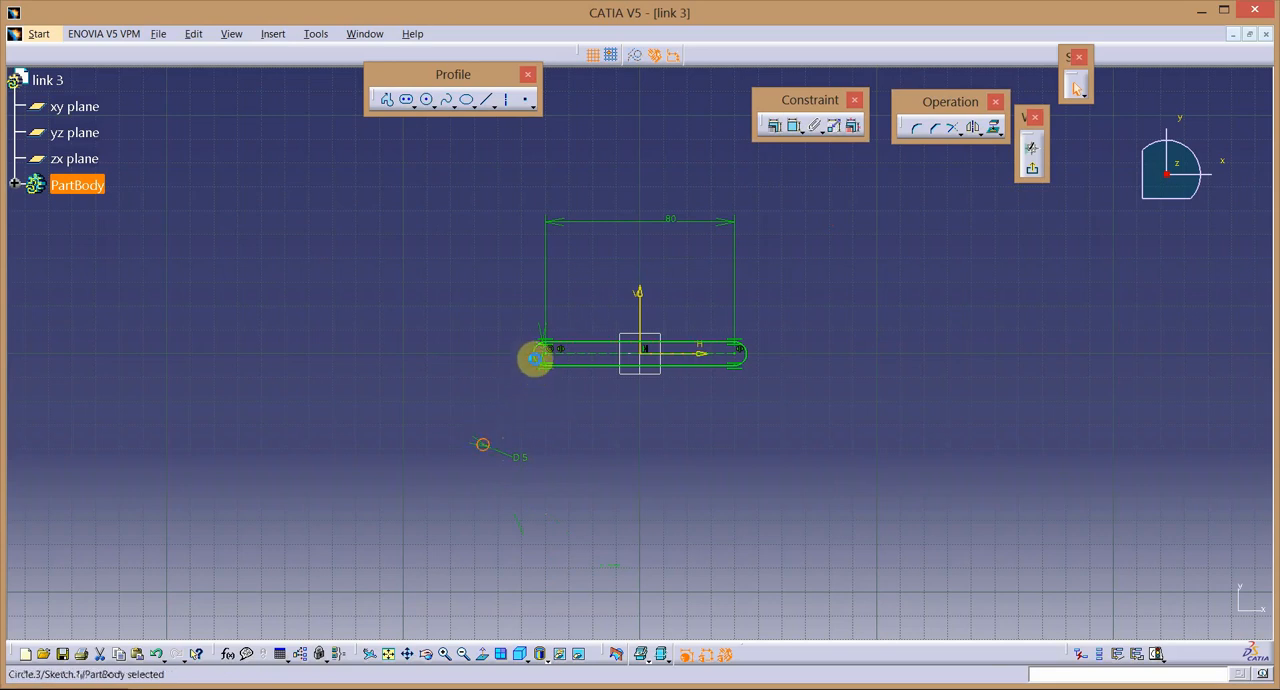
{"action": "left_click", "coordinate": [535, 358], "text": "ctrl"}
{"action": "left_click", "coordinate": [775, 126]}
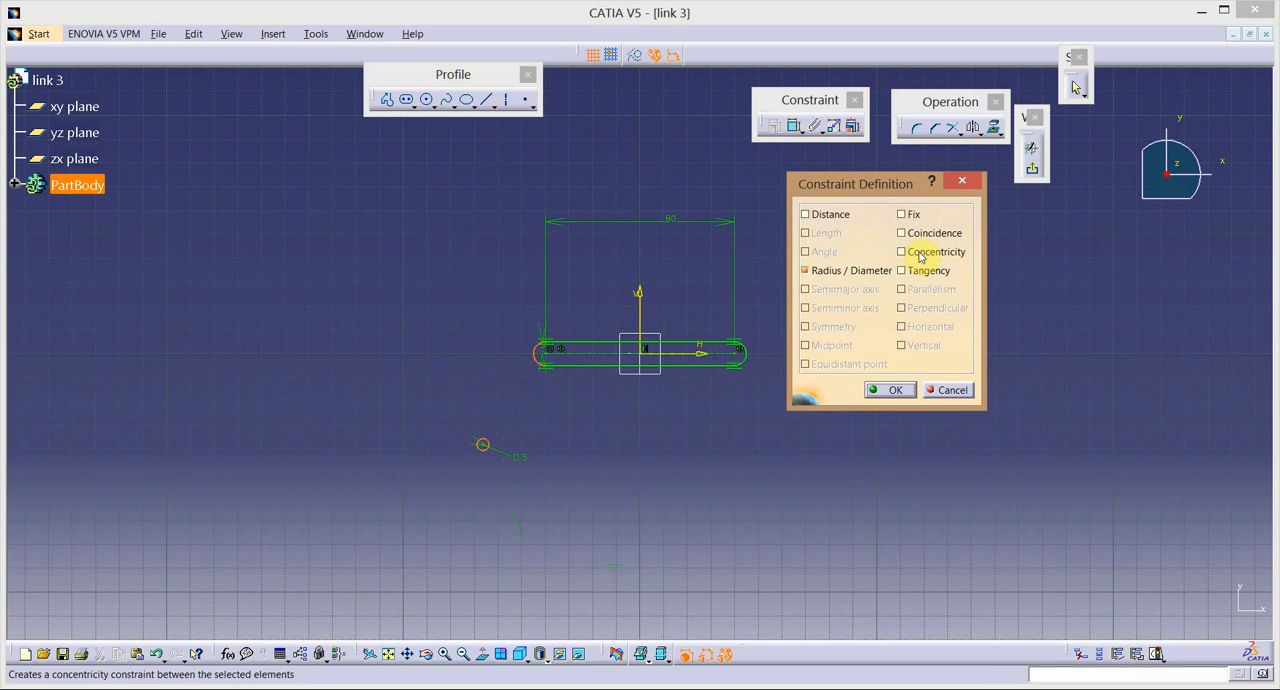
{"action": "left_click", "coordinate": [920, 257]}
{"action": "left_click", "coordinate": [893, 390]}
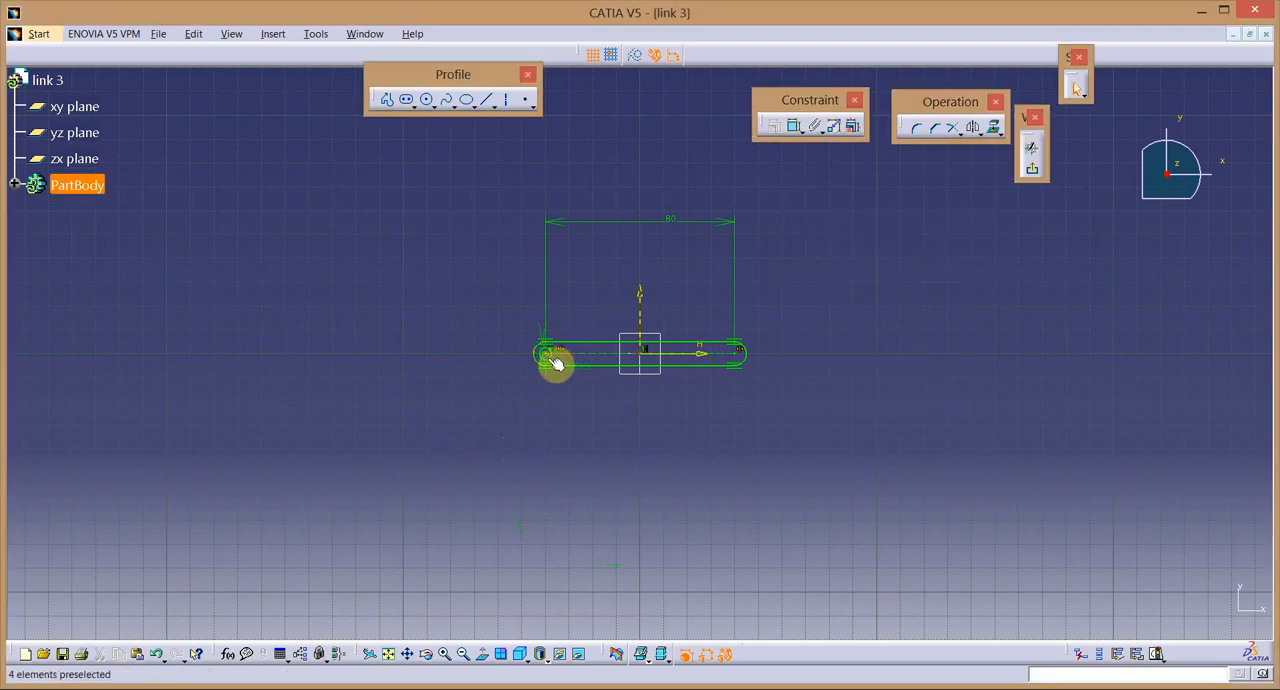
{"action": "left_click", "coordinate": [972, 127]}
{"action": "left_click", "coordinate": [640, 316]}
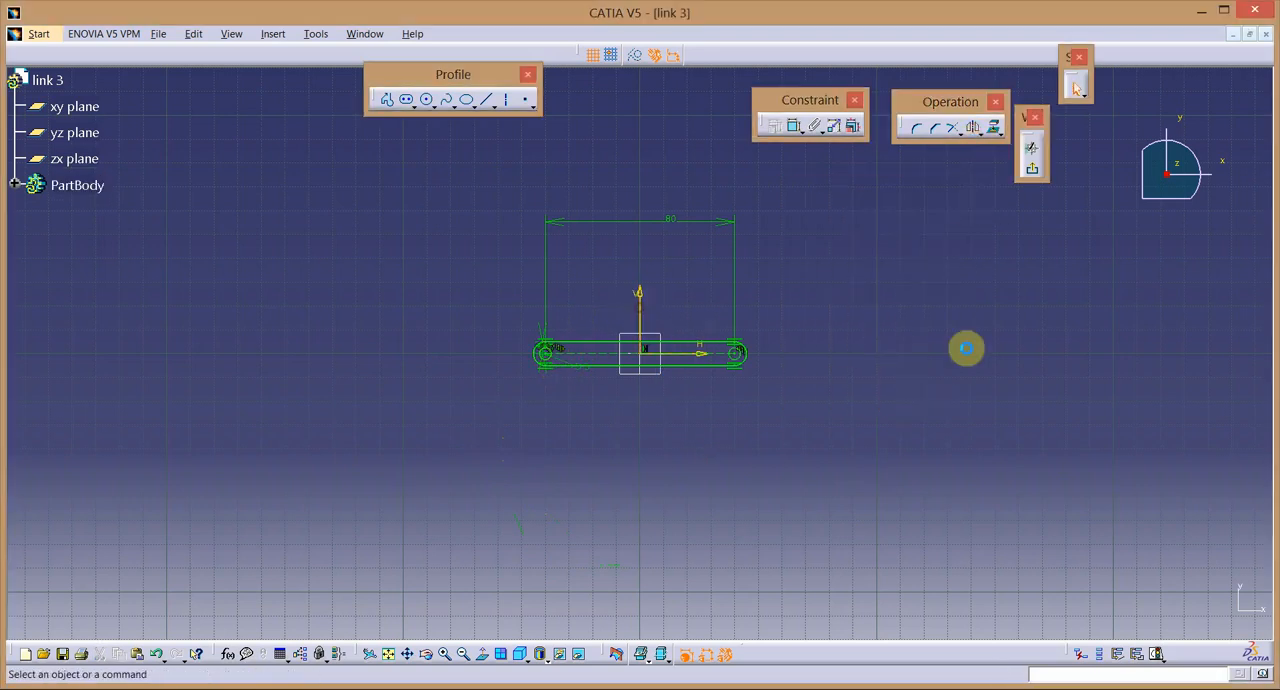
Exit the sketch and pad the link profile with a 2.5 mm length and mirrored extent.
{"action": "left_click", "coordinate": [1032, 169]}
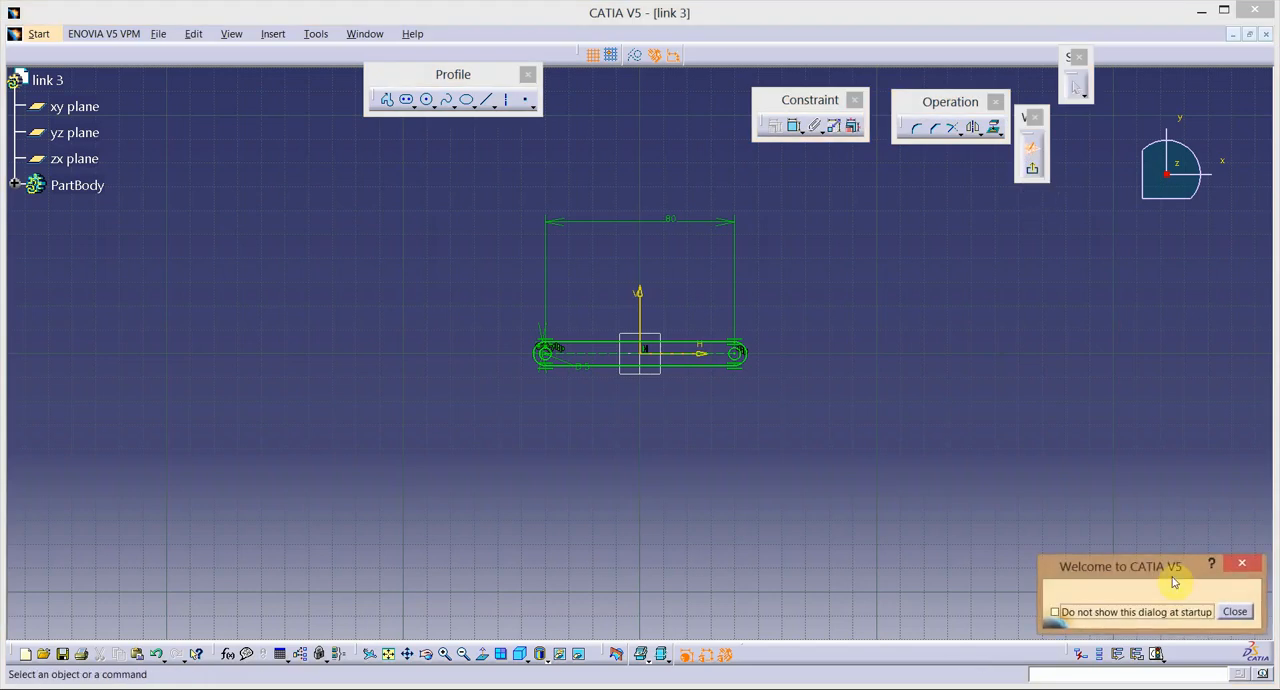
{"action": "left_click", "coordinate": [1233, 612]}
{"action": "left_click", "coordinate": [1032, 169]}
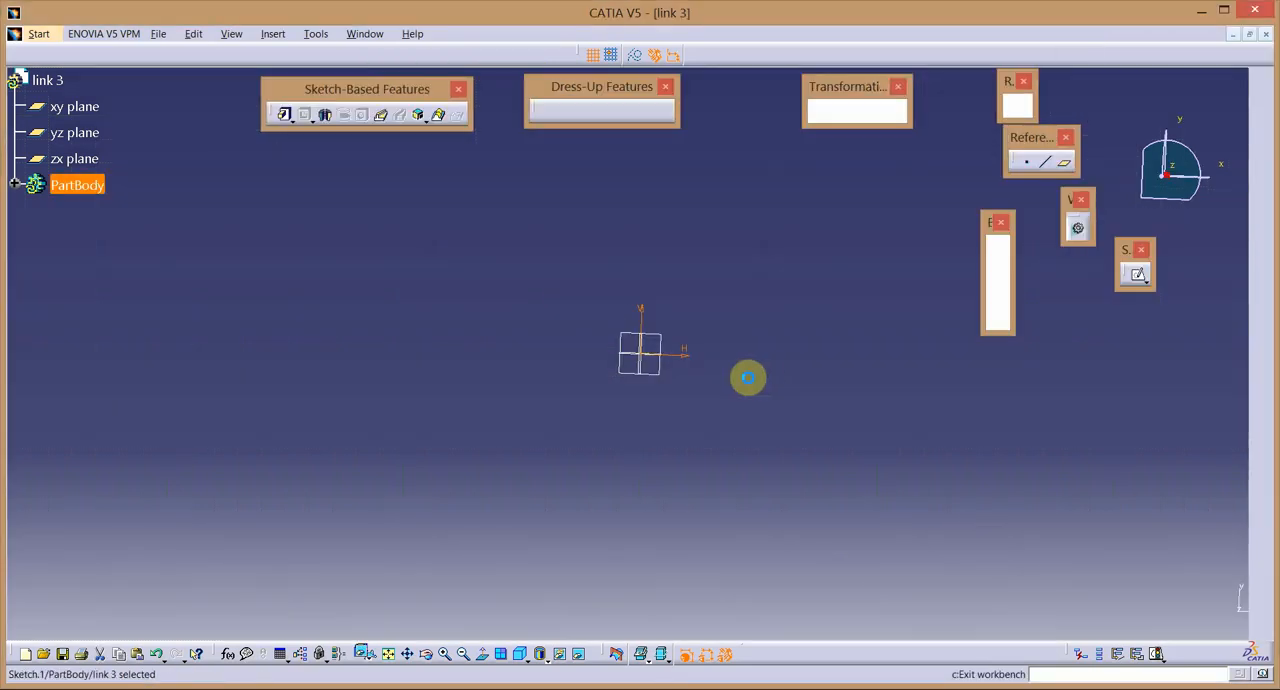
{"action": "left_click", "coordinate": [284, 115]}
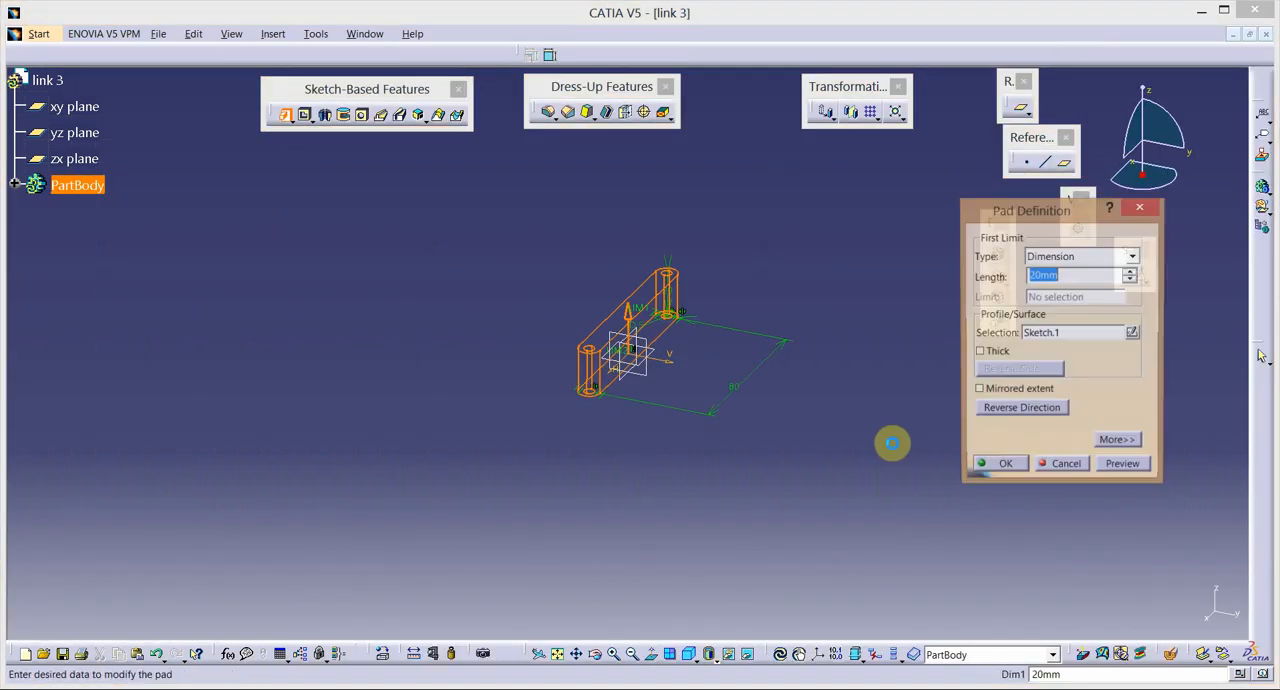
{"action": "left_click", "coordinate": [1010, 390]}
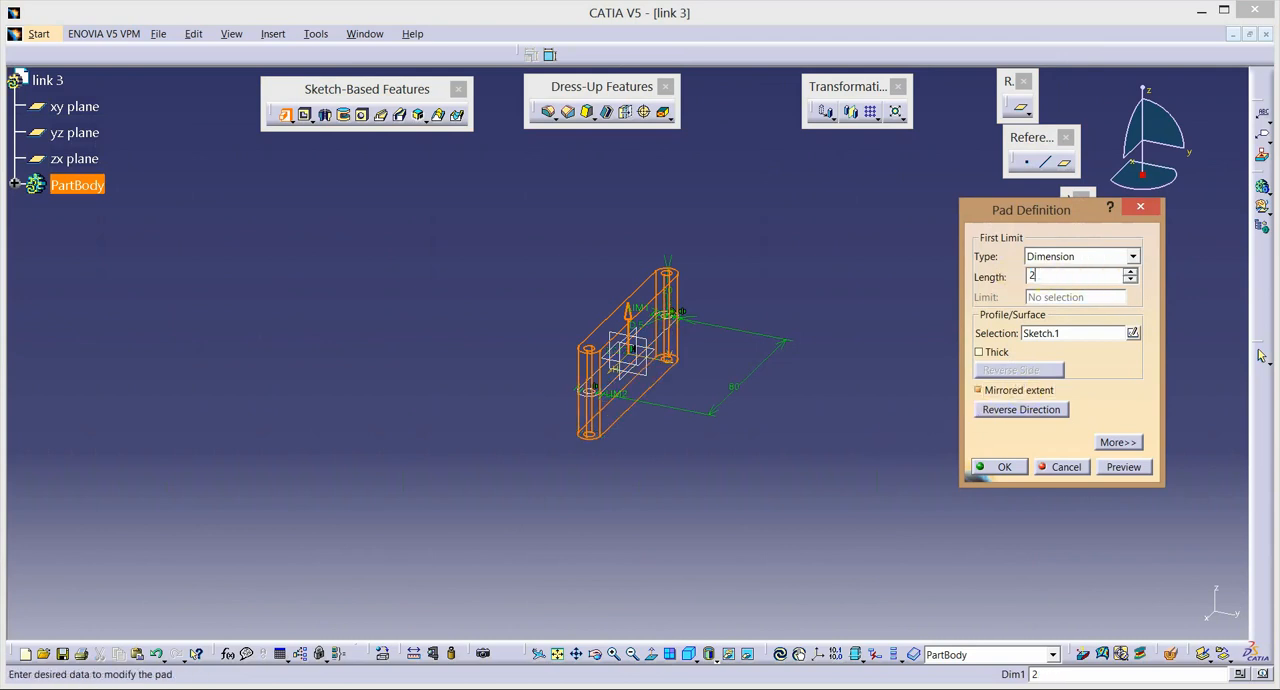
{"action": "type", "text": "2.5"}
{"action": "key", "text": "Return"}
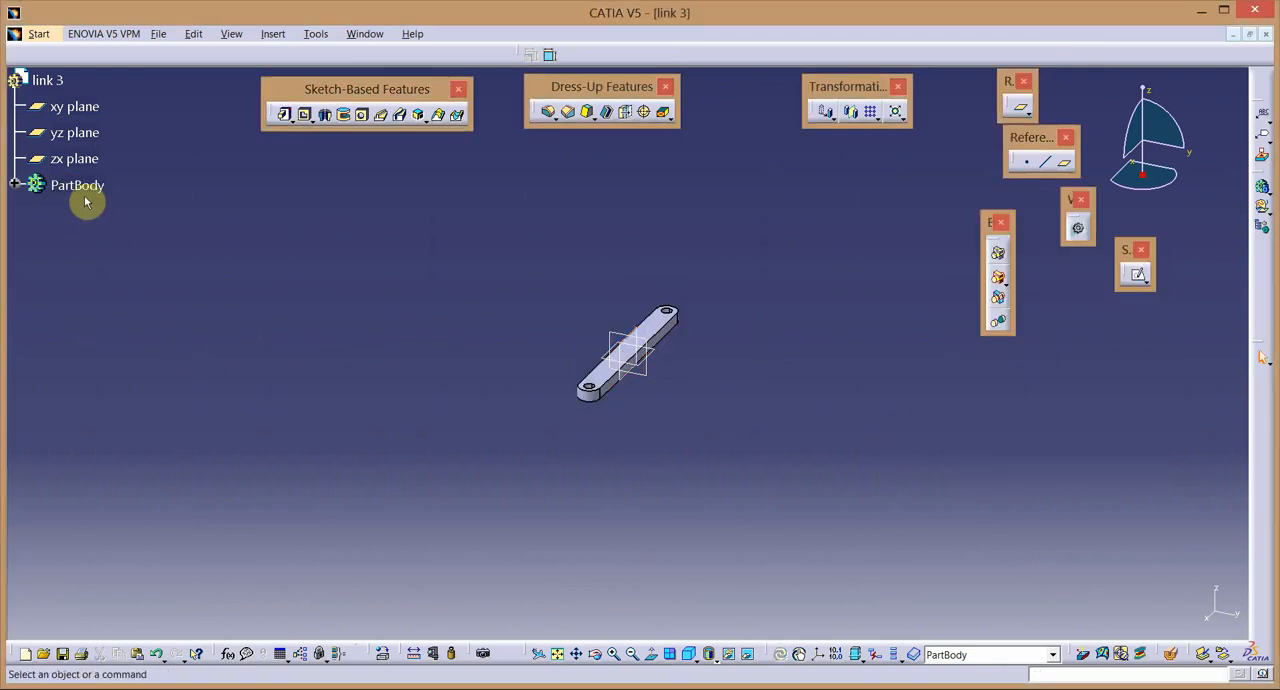
Change the PartBody's fill colour to magenta.
{"action": "left_click", "coordinate": [76, 185]}
{"action": "right_click", "coordinate": [76, 185]}
{"action": "left_click", "coordinate": [128, 250]}
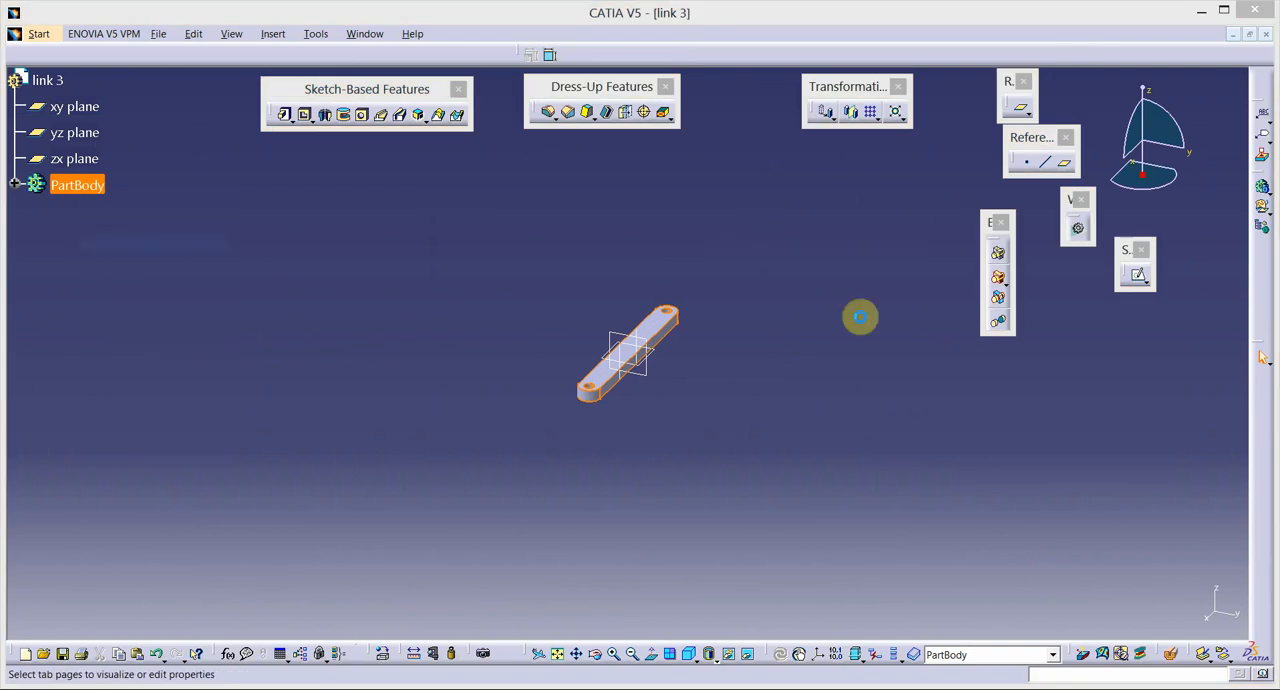
{"action": "left_click", "coordinate": [754, 168]}
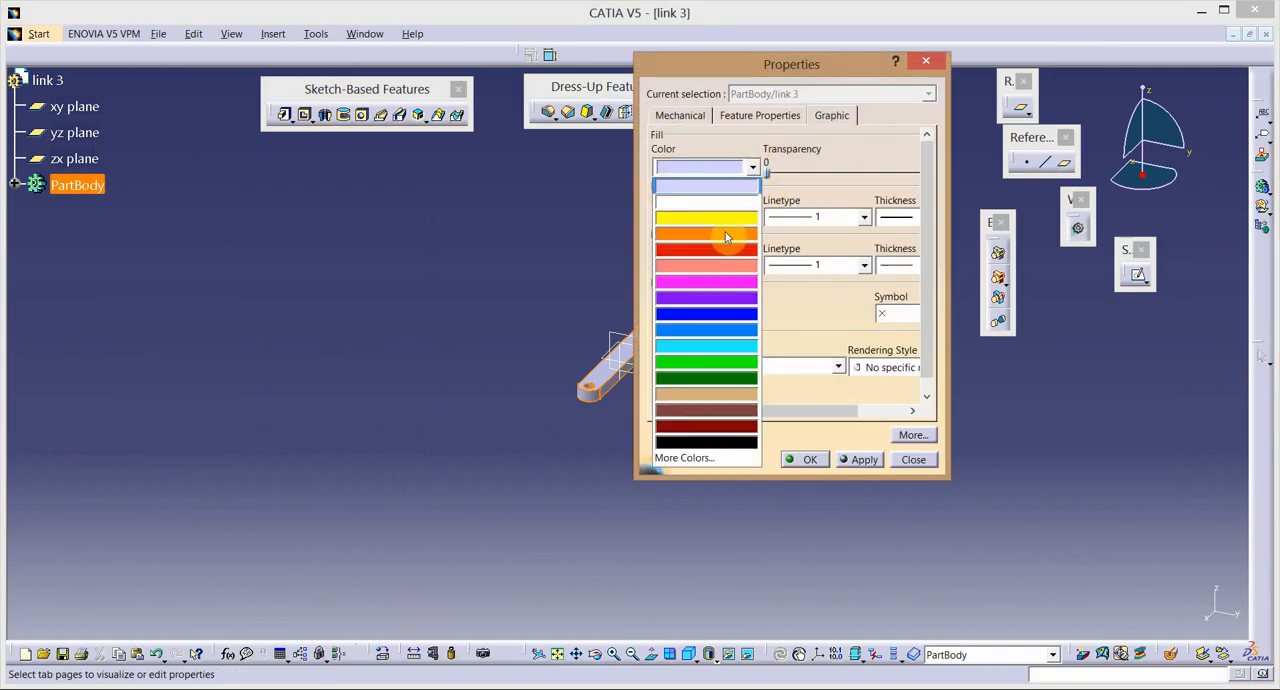
{"action": "left_click", "coordinate": [718, 282]}
{"action": "left_click", "coordinate": [862, 460]}
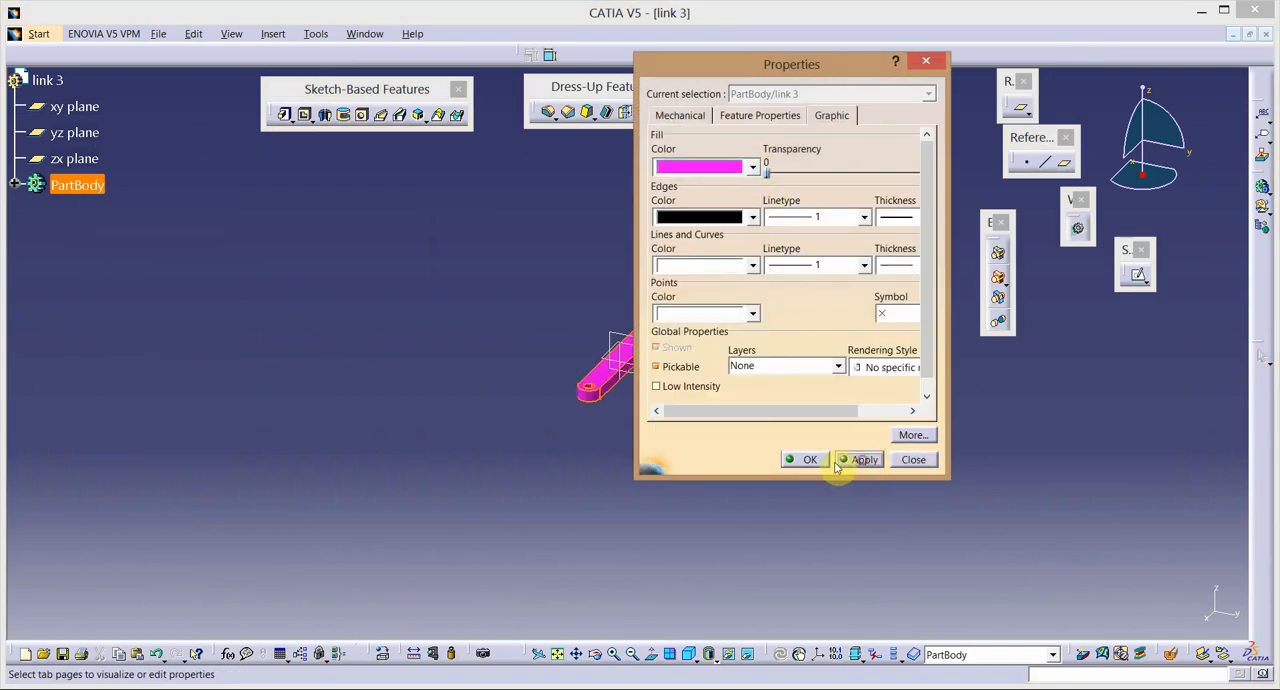
{"action": "left_click", "coordinate": [805, 460]}
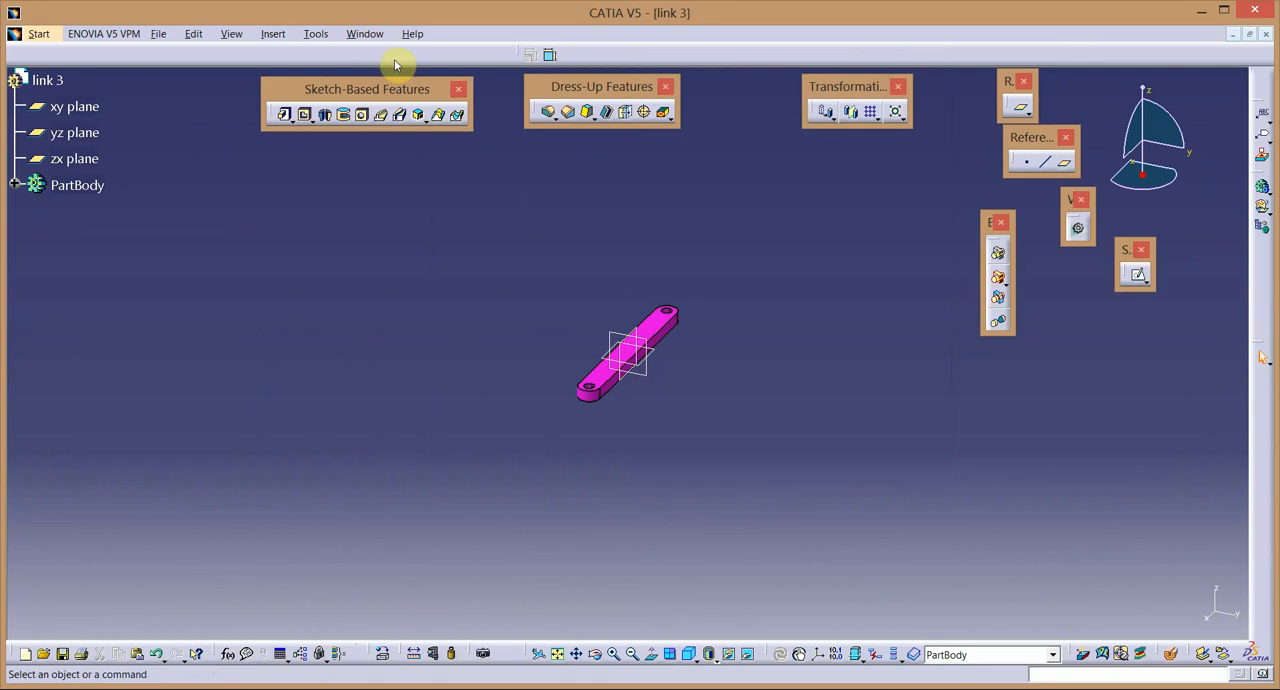
Save the part as link 3 in the slider crank mechanism folder and close it.
{"action": "left_click", "coordinate": [158, 33]}
{"action": "left_click", "coordinate": [185, 120]}
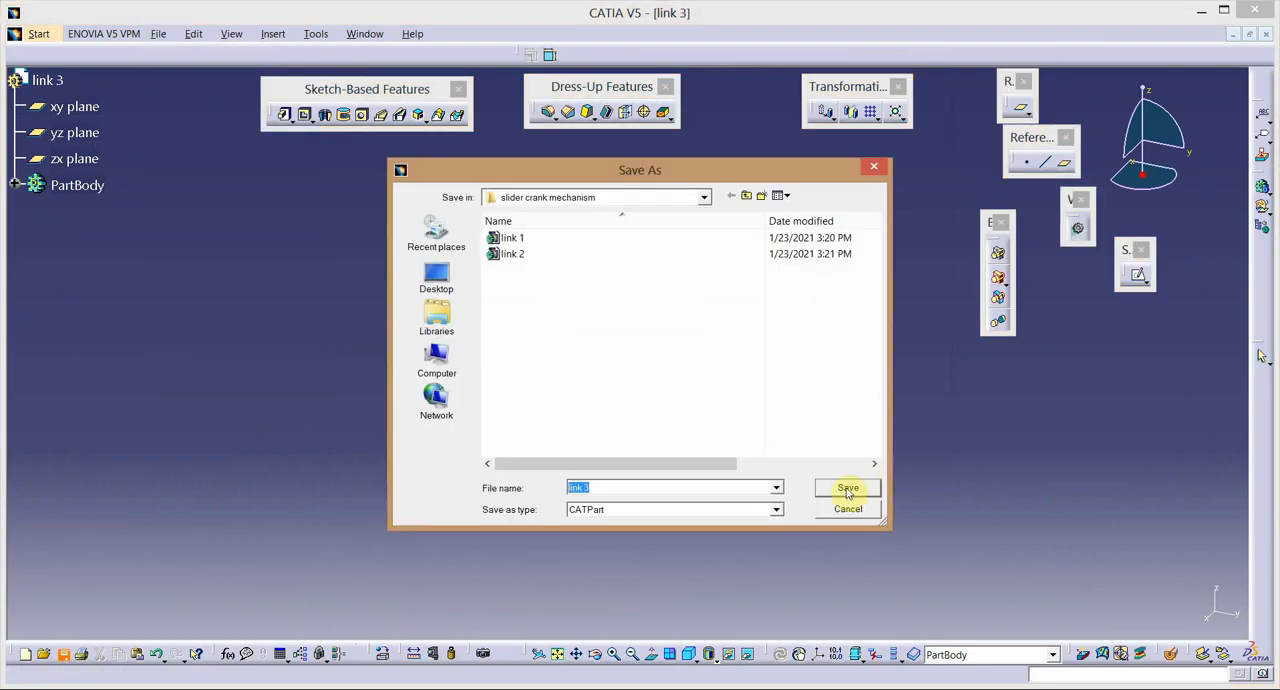
{"action": "left_click", "coordinate": [847, 490]}
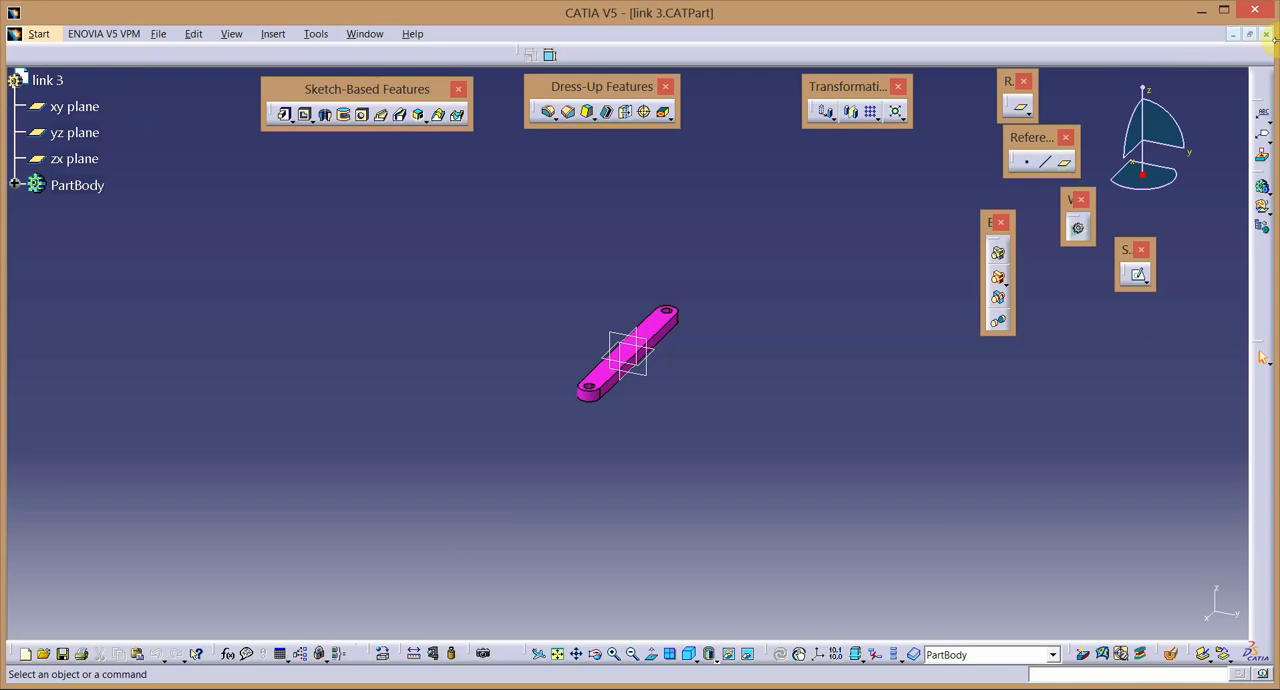
{"action": "left_click", "coordinate": [1268, 34]}
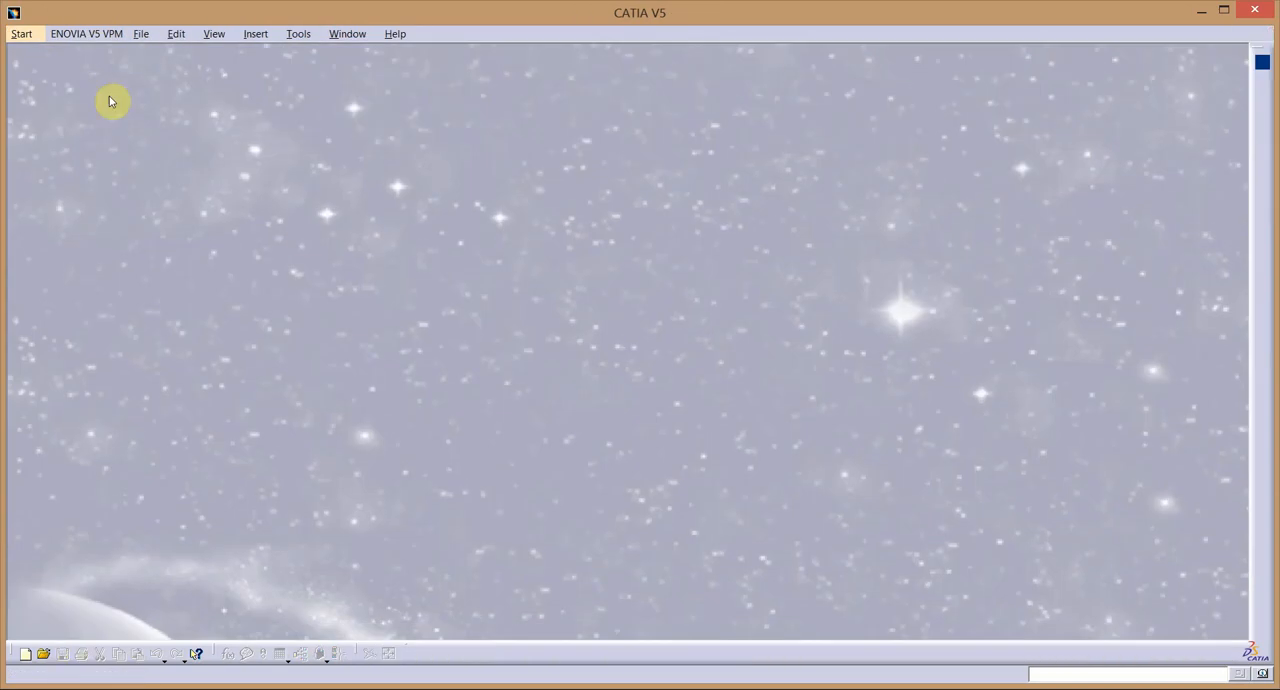
Create a new part named link 4.
{"action": "left_click", "coordinate": [21, 35]}
{"action": "mouse_move", "coordinate": [66, 67]}
{"action": "left_click", "coordinate": [262, 68]}
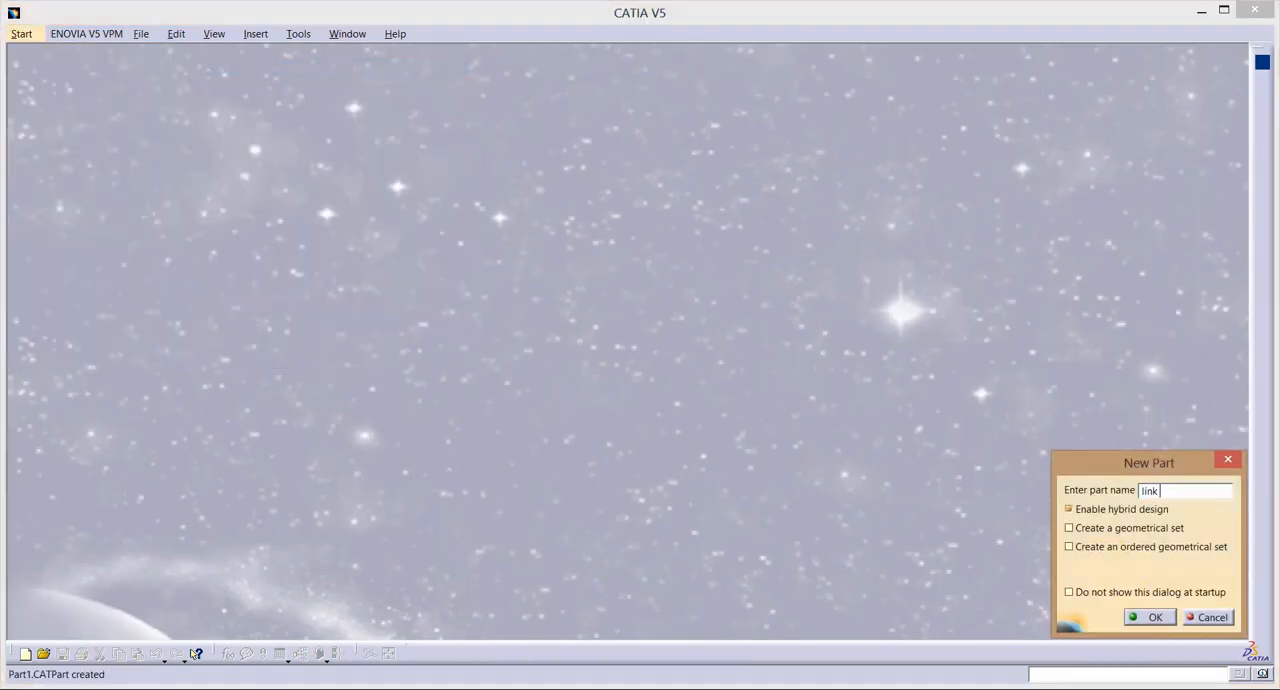
{"action": "left_click", "coordinate": [1153, 617]}
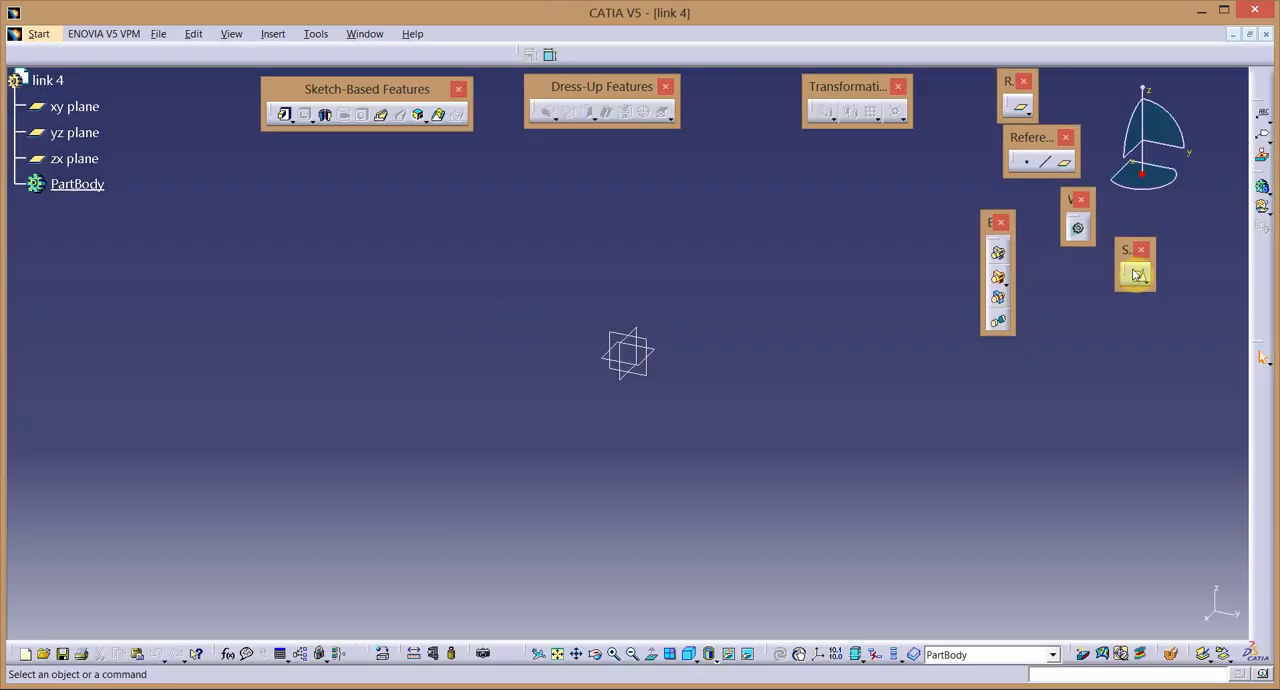
Sketch a circle centred on the origin of the zx plane and set its diameter to 14 mm.
{"action": "left_click", "coordinate": [1137, 275]}
{"action": "left_click", "coordinate": [628, 370]}
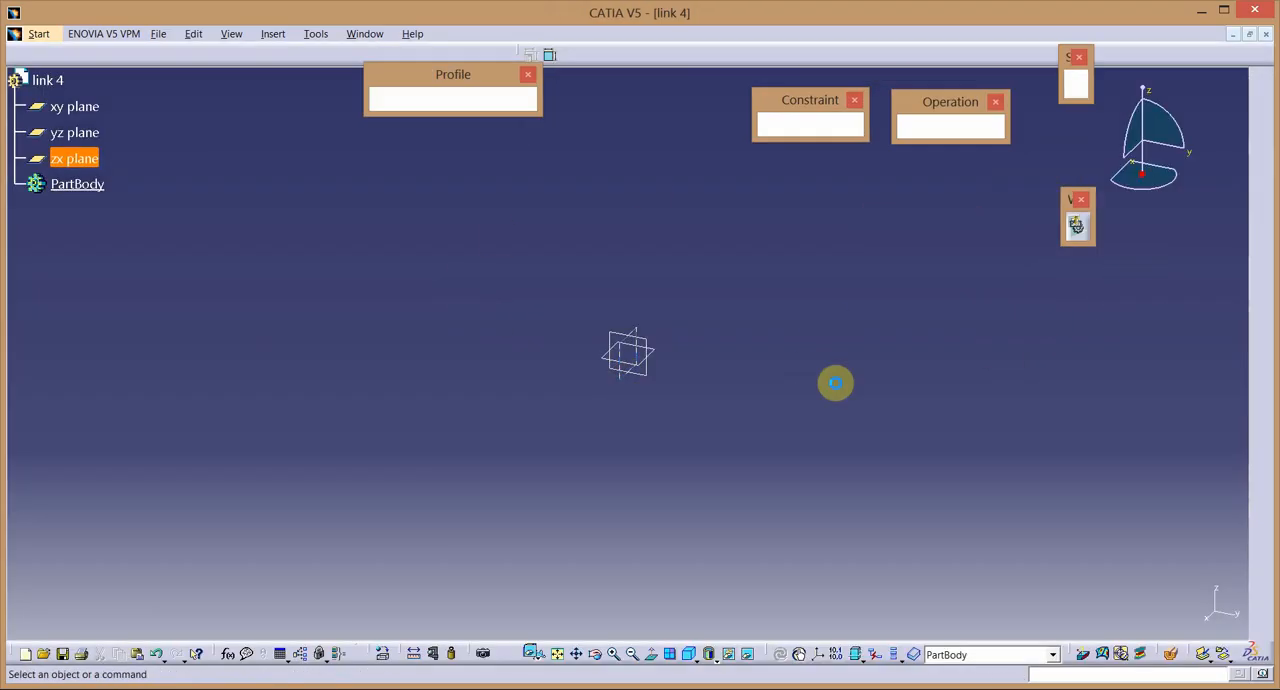
{"action": "left_click", "coordinate": [427, 99]}
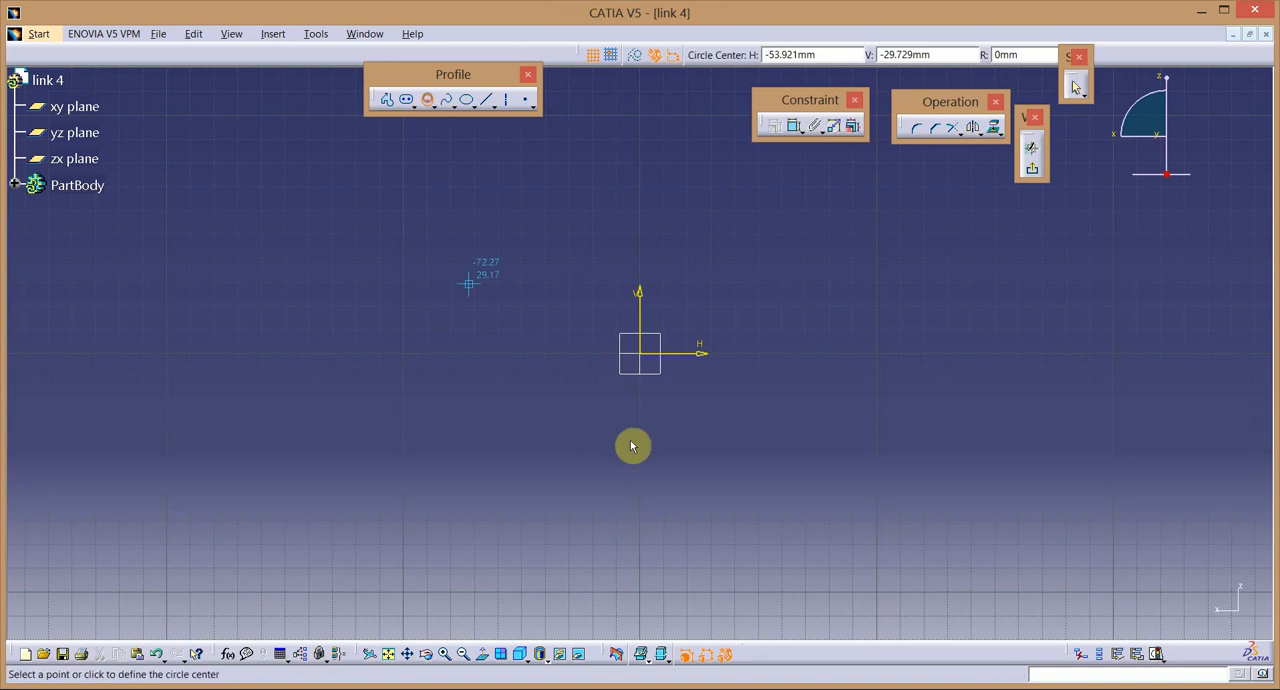
{"action": "left_click", "coordinate": [642, 356]}
{"action": "left_click", "coordinate": [742, 416]}
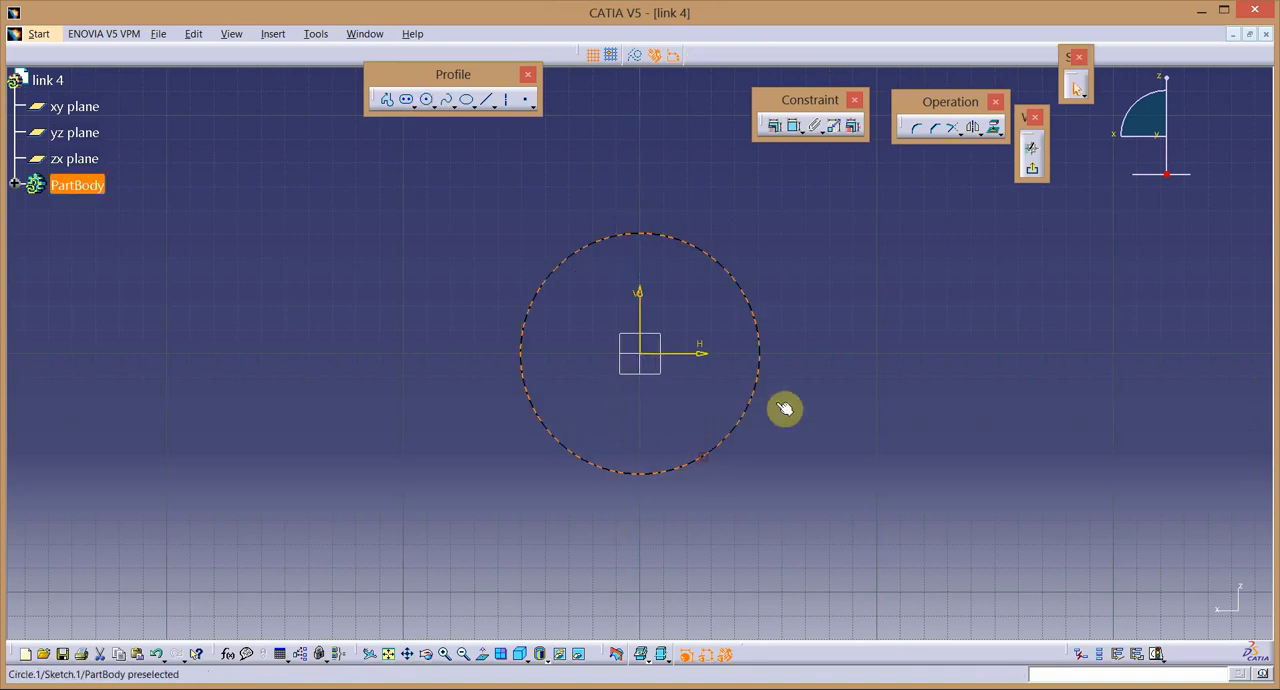
{"action": "left_click", "coordinate": [794, 125]}
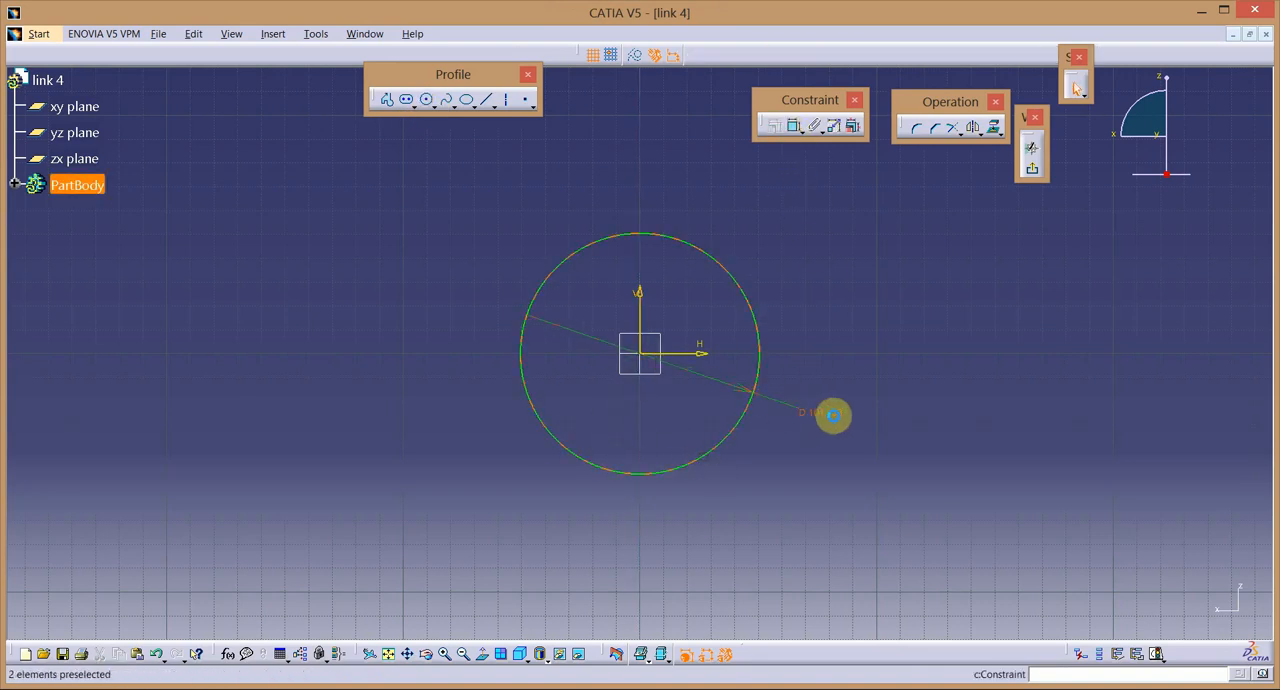
{"action": "double_click", "coordinate": [835, 412]}
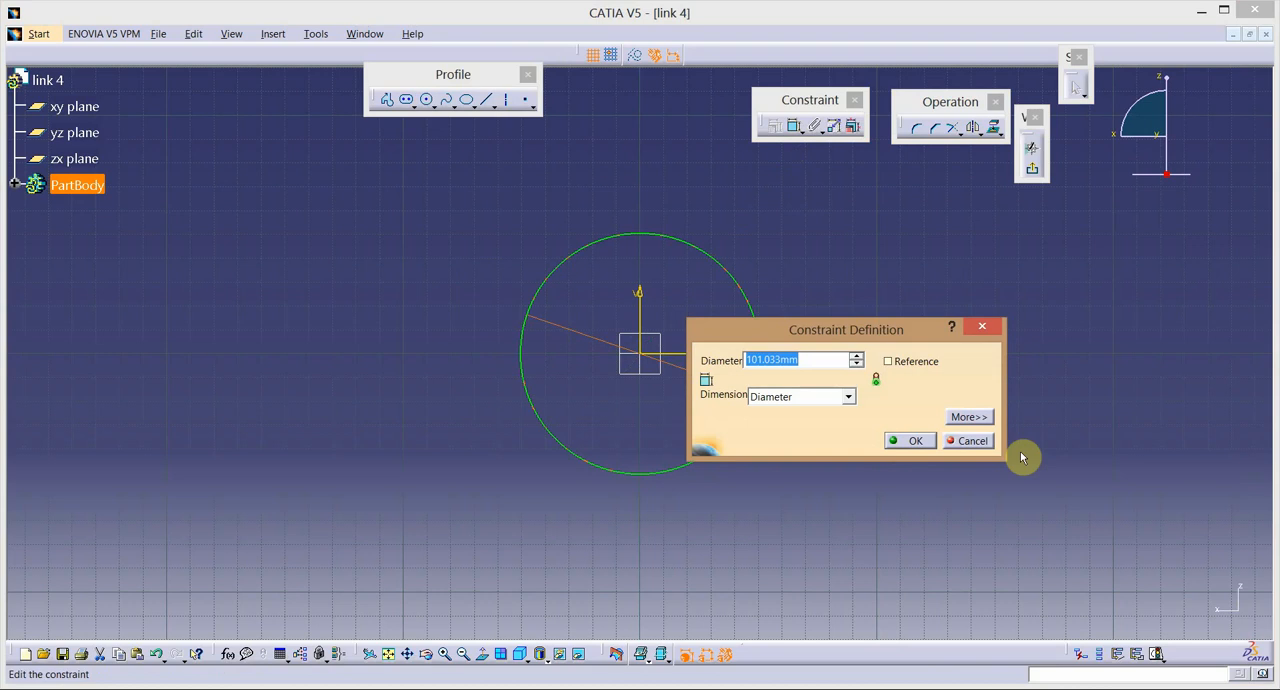
{"action": "type", "text": "14"}
{"action": "key", "text": "Return"}
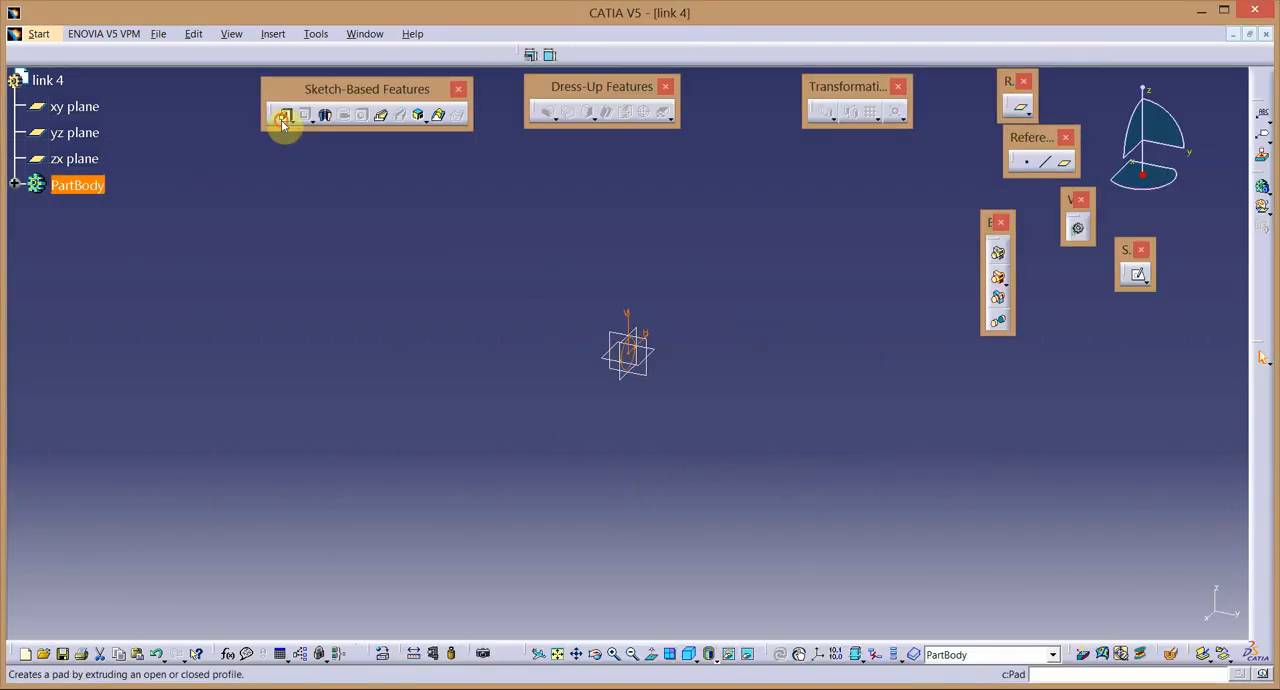
Pad the circle with a 15 mm length and mirrored extent to form the cylinder.
{"action": "left_click", "coordinate": [285, 116]}
{"action": "left_click", "coordinate": [1000, 391]}
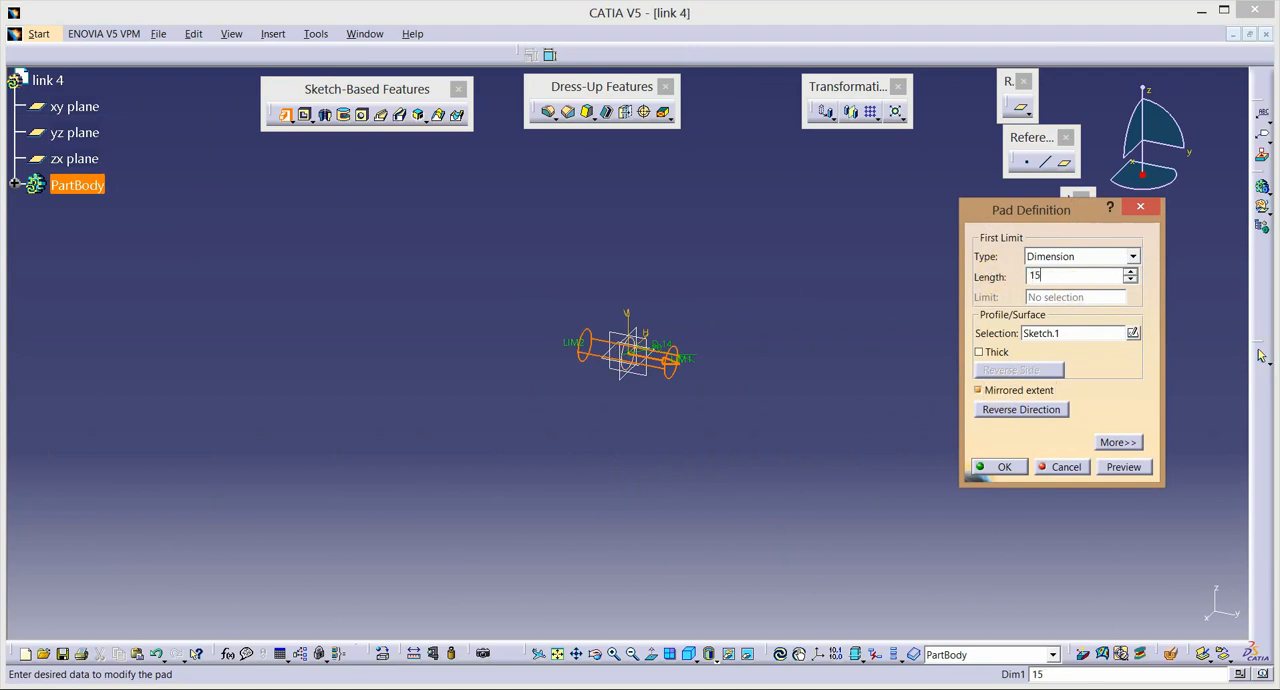
{"action": "left_click", "coordinate": [1000, 467]}
{"action": "left_click", "coordinate": [586, 512]}
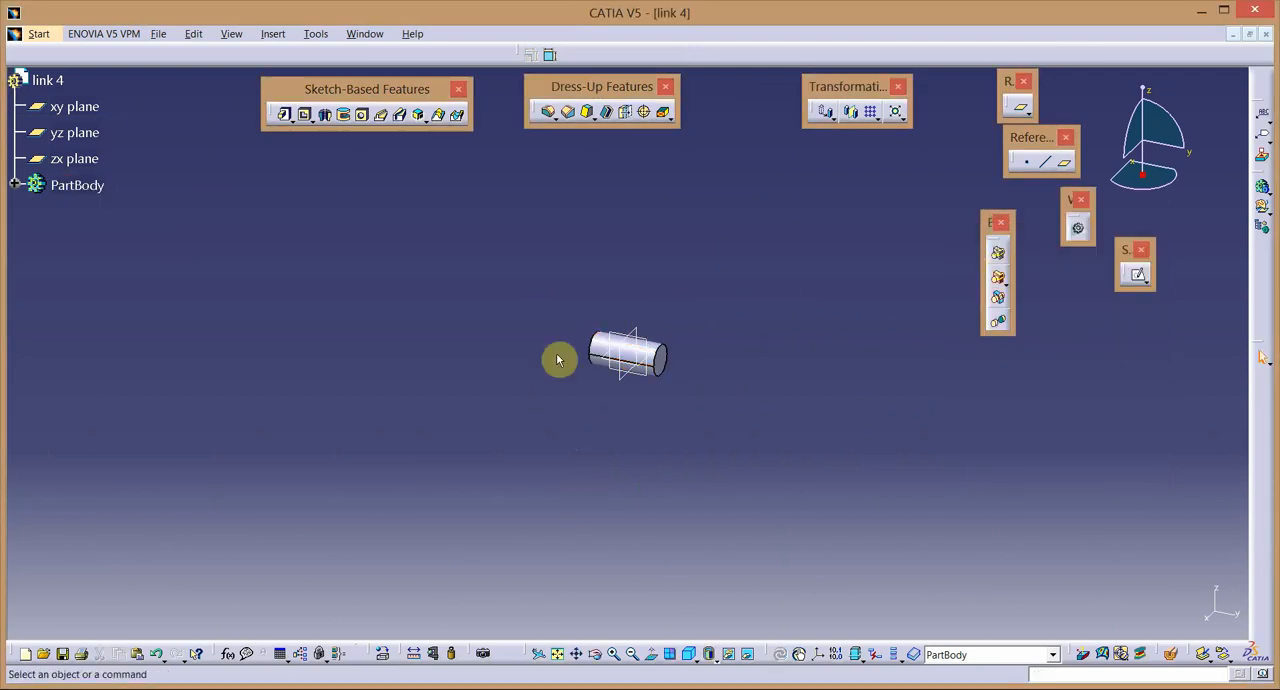
Shell the cylinder with a 2 mm inside thickness, removing both end faces.
{"action": "left_click", "coordinate": [615, 655]}
{"action": "left_click", "coordinate": [615, 655]}
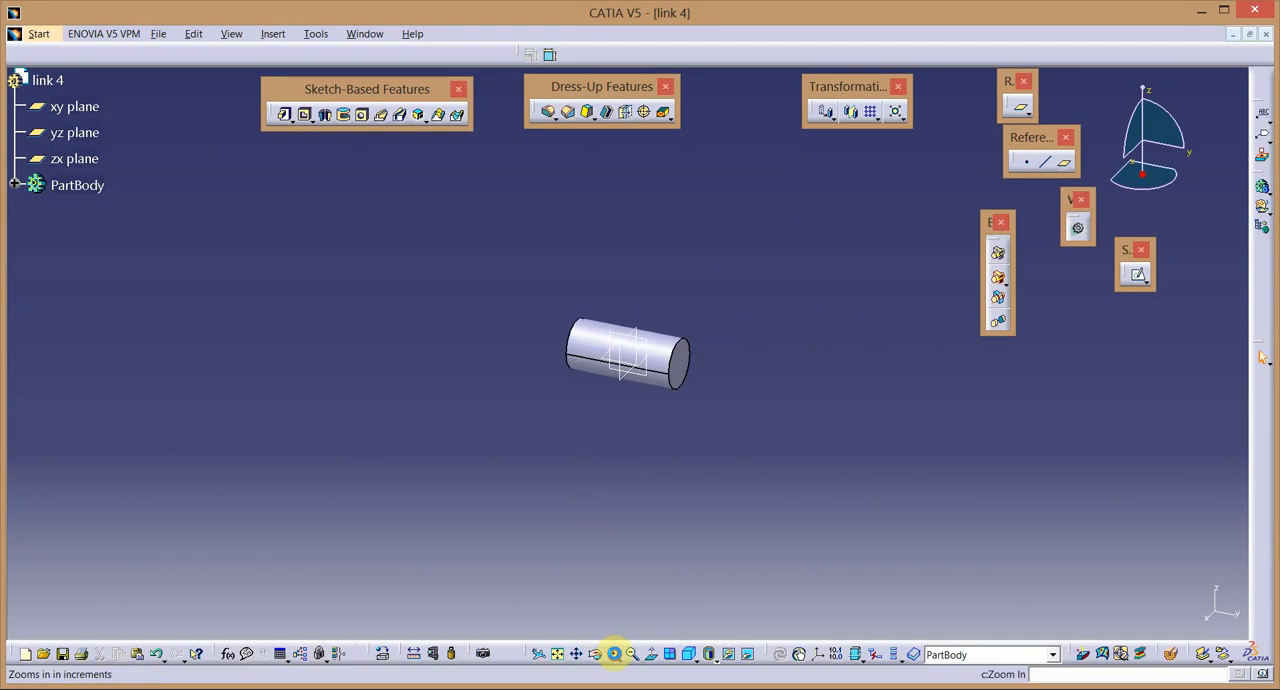
{"action": "left_click", "coordinate": [852, 486]}
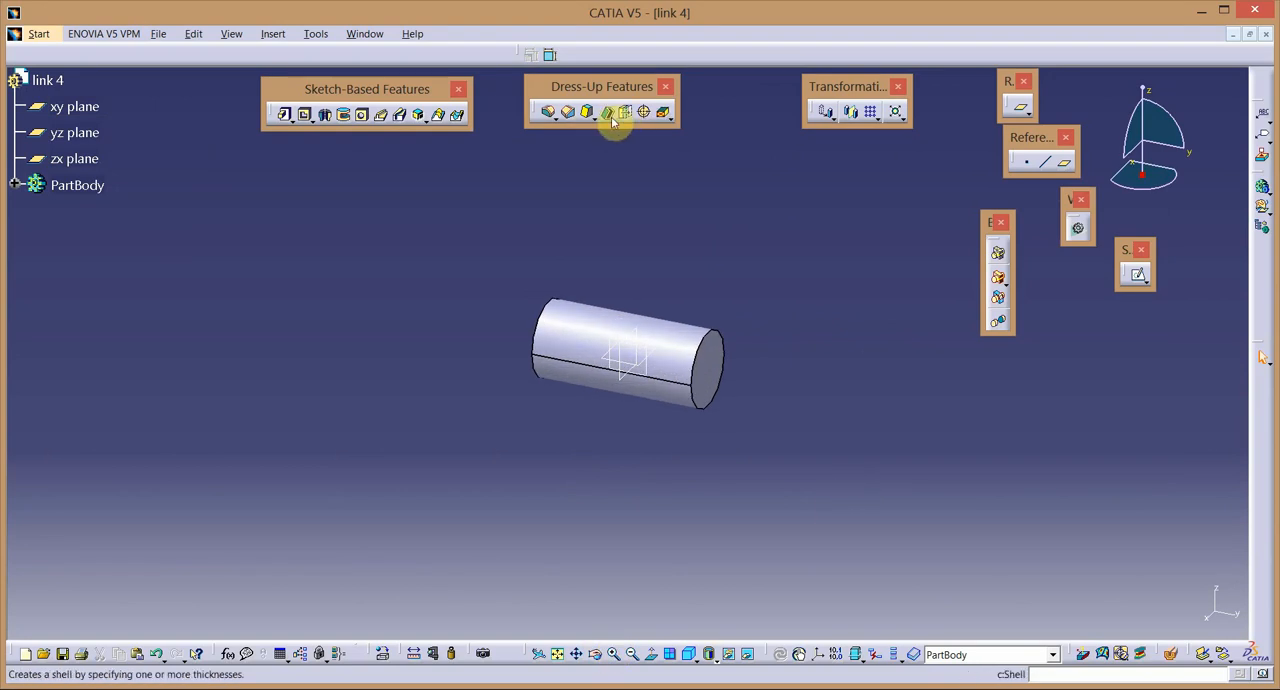
{"action": "left_click", "coordinate": [607, 113]}
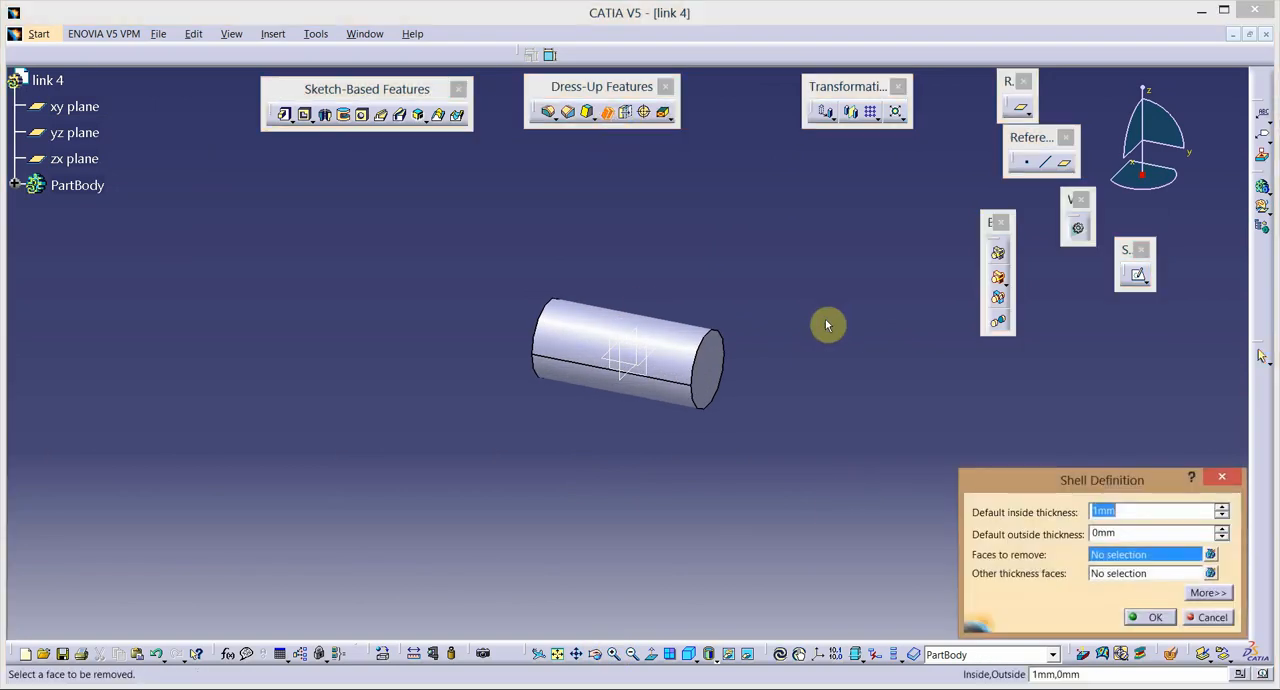
{"action": "left_click", "coordinate": [710, 373]}
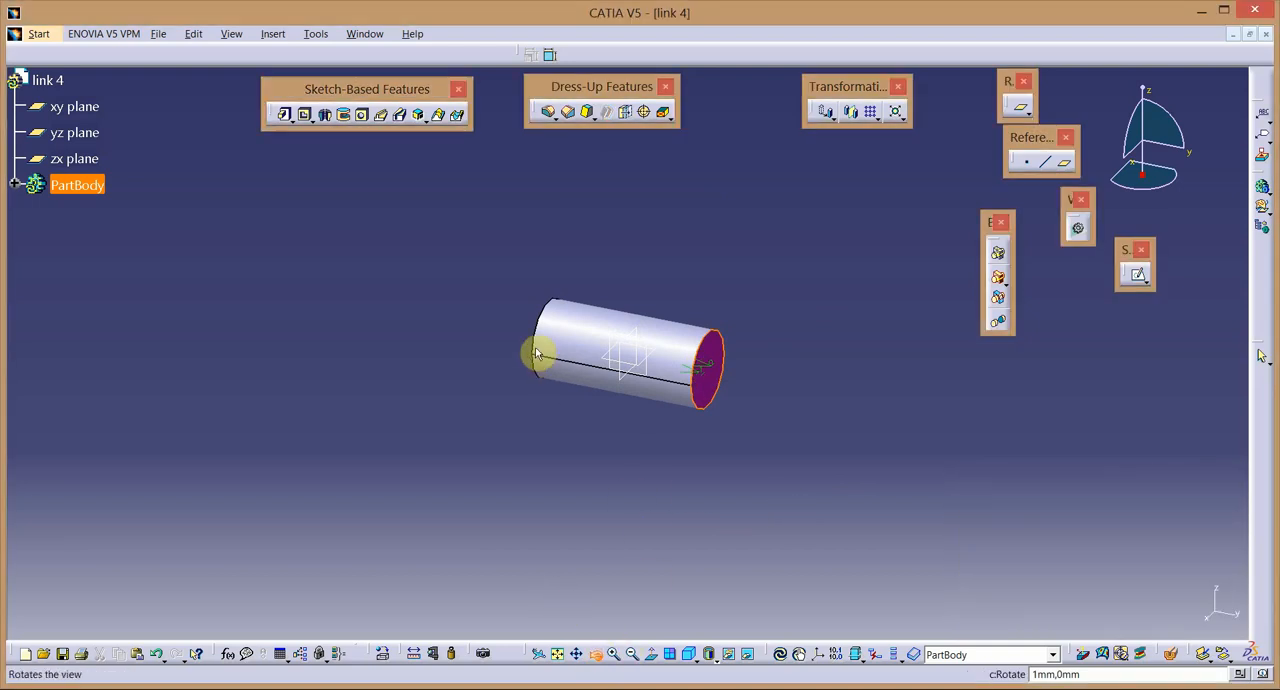
{"action": "mouse_move", "coordinate": [534, 354]}
{"action": "middle_mouse_down"}
{"action": "mouse_move", "coordinate": [729, 383]}
{"action": "mouse_move", "coordinate": [529, 360]}
{"action": "middle_mouse_up"}
{"action": "left_click", "coordinate": [566, 365]}
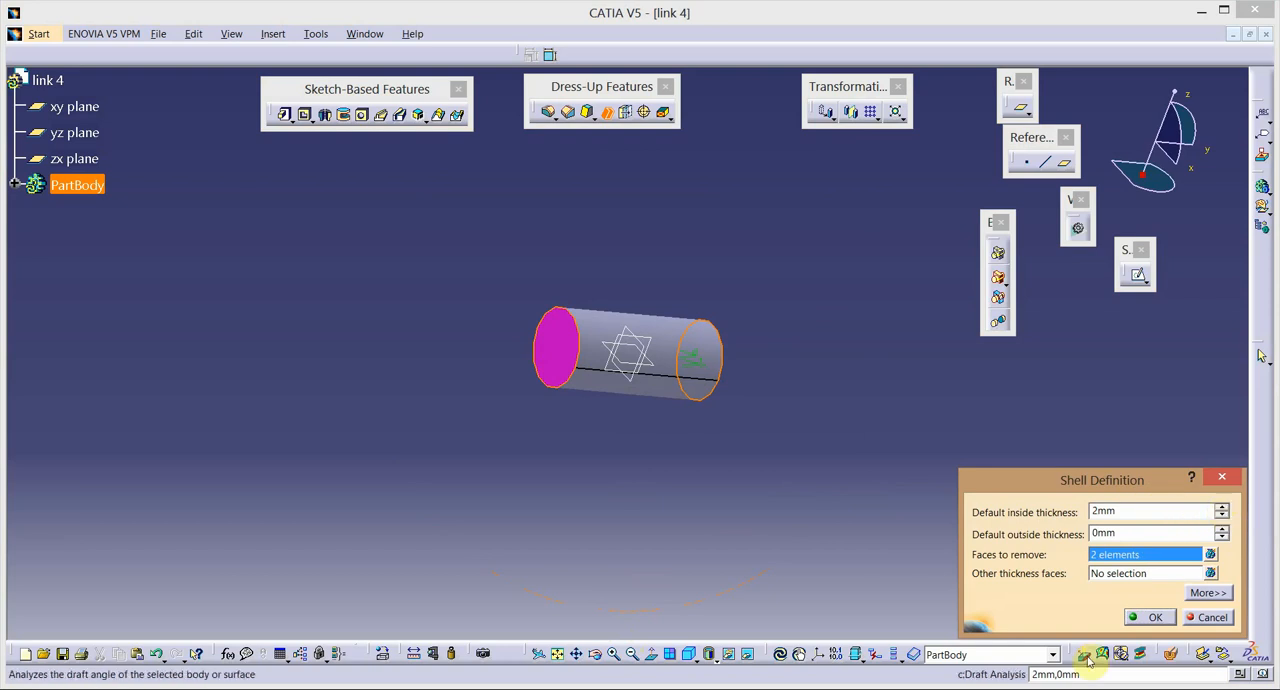
{"action": "left_click", "coordinate": [1148, 617]}
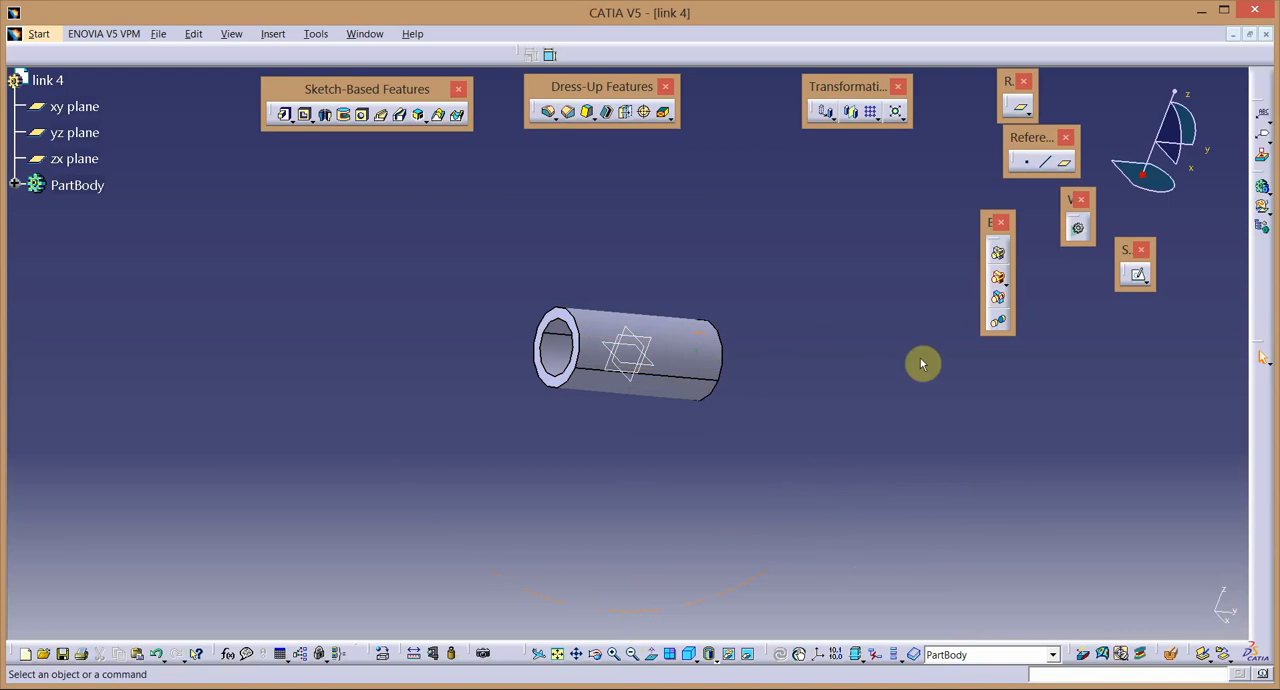
Start a sketch on the tube's ring-shaped end face and draw an upright rectangle about 5 by 11 mm around the origin.
{"action": "left_click", "coordinate": [1146, 280]}
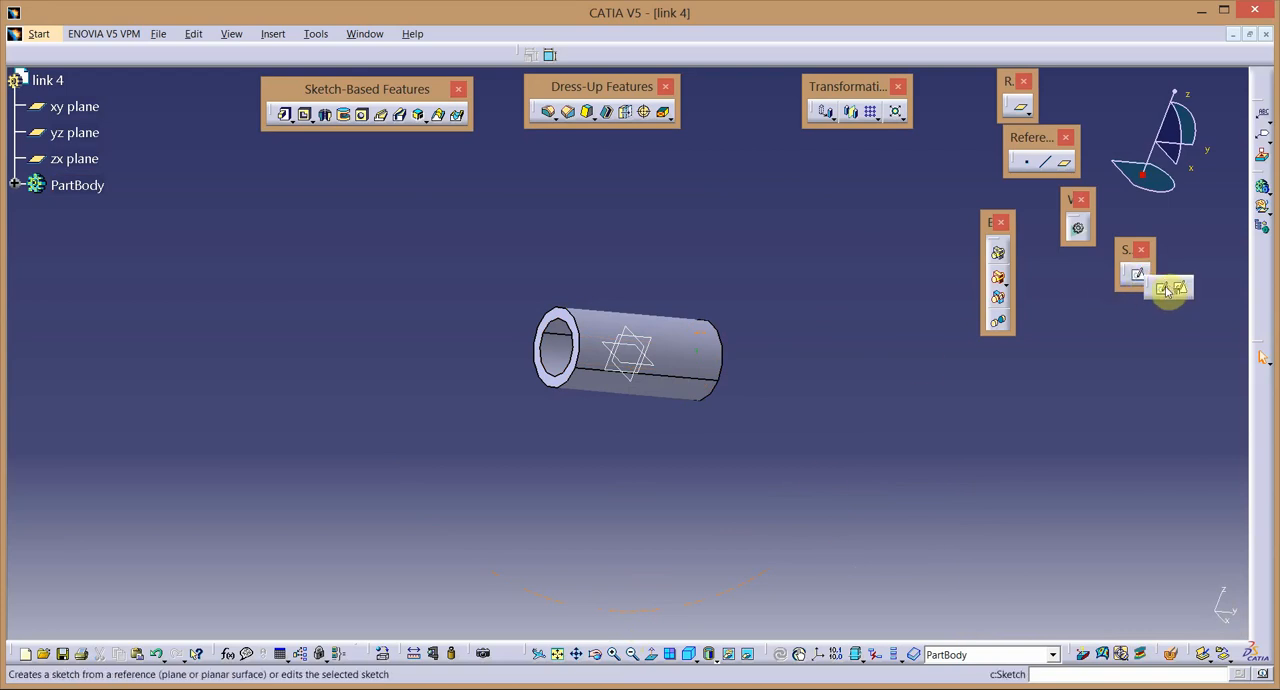
{"action": "left_click", "coordinate": [556, 321]}
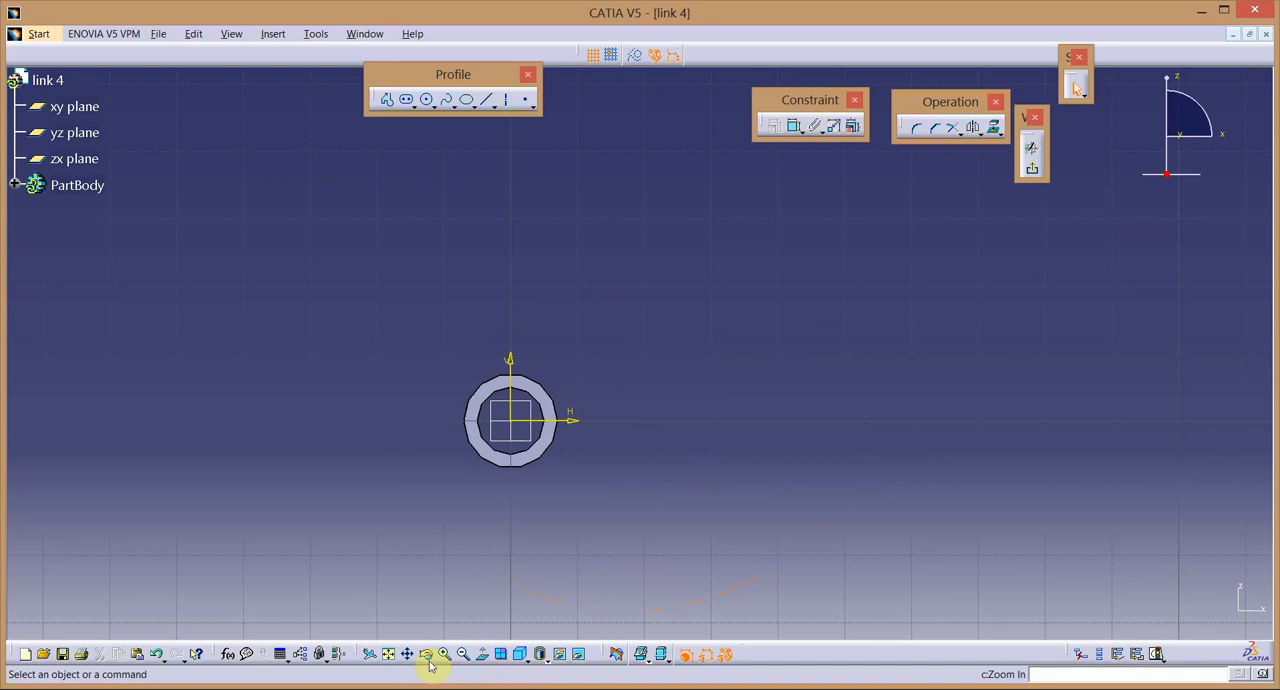
{"action": "left_click", "coordinate": [388, 653]}
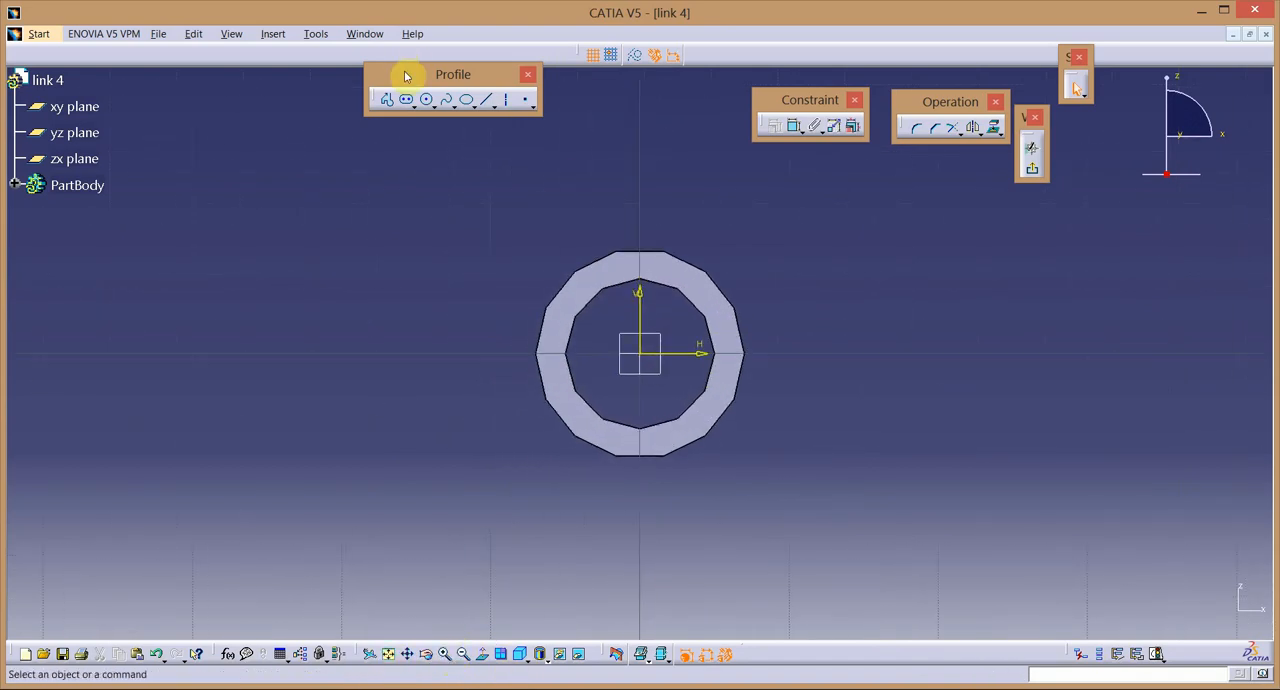
{"action": "left_click", "coordinate": [413, 106]}
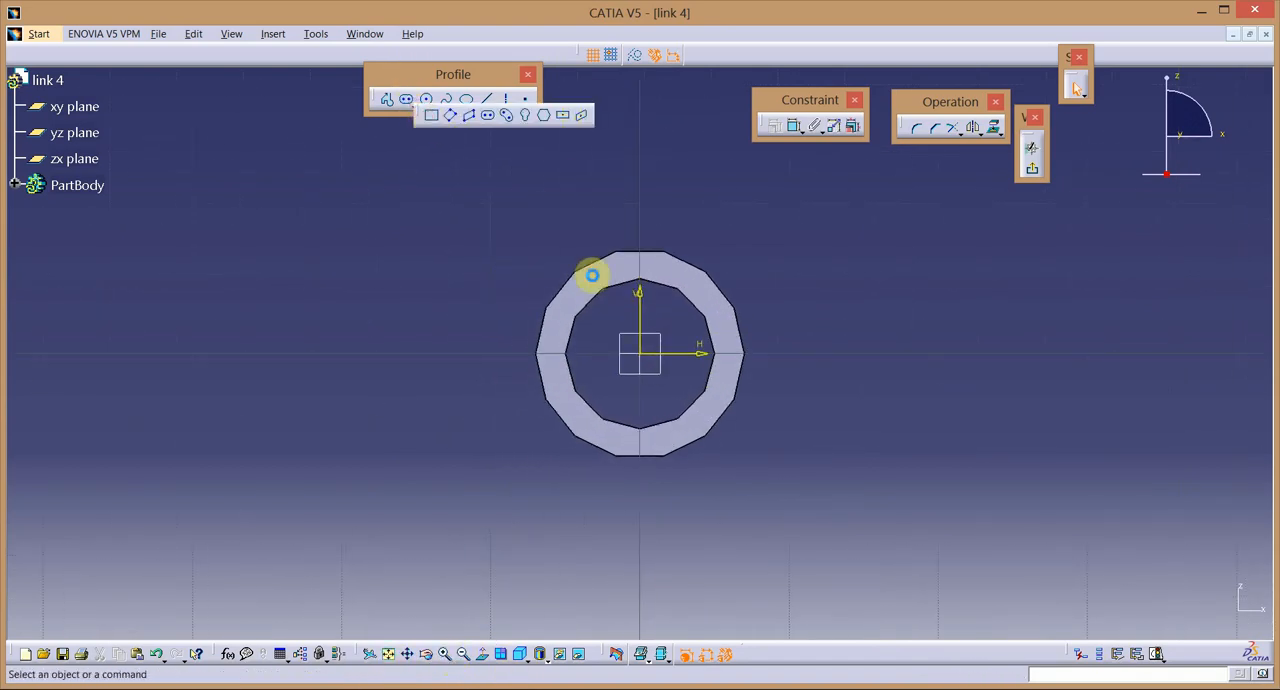
{"action": "left_click", "coordinate": [640, 343]}
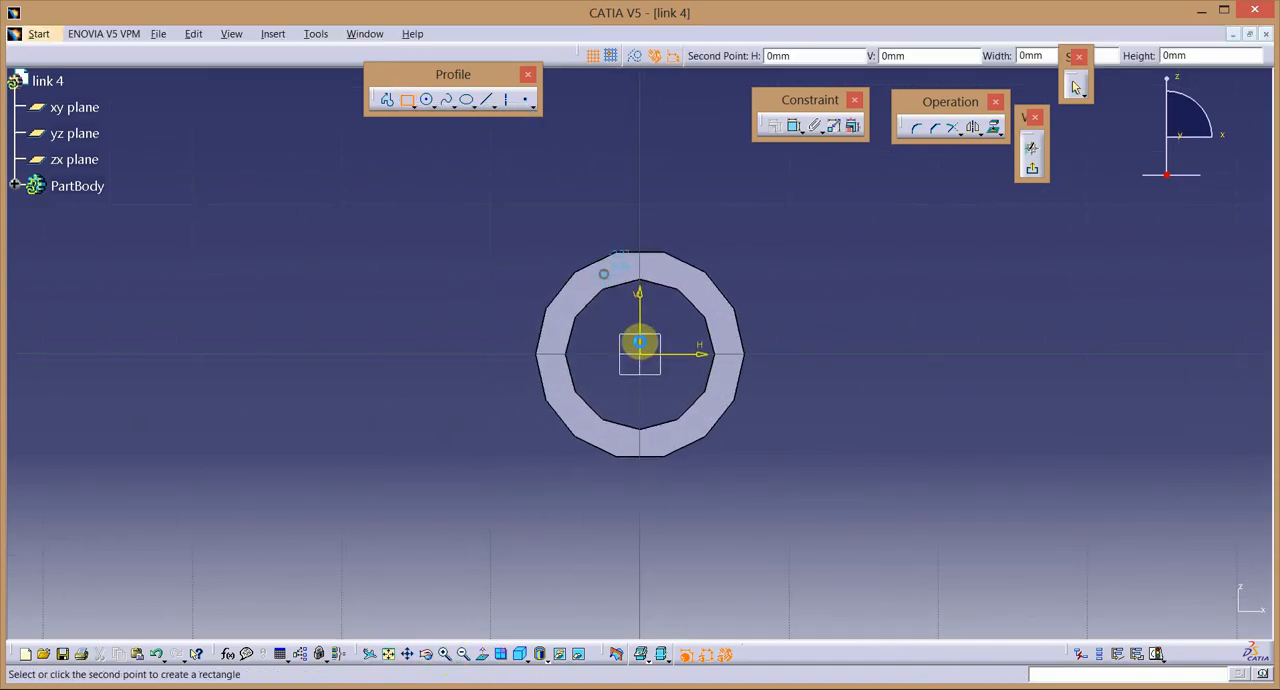
{"action": "left_click", "coordinate": [679, 446]}
Constrain the rectangle's two vertical sides to be symmetric about the vertical sketch axis.
{"action": "left_click", "coordinate": [606, 393]}
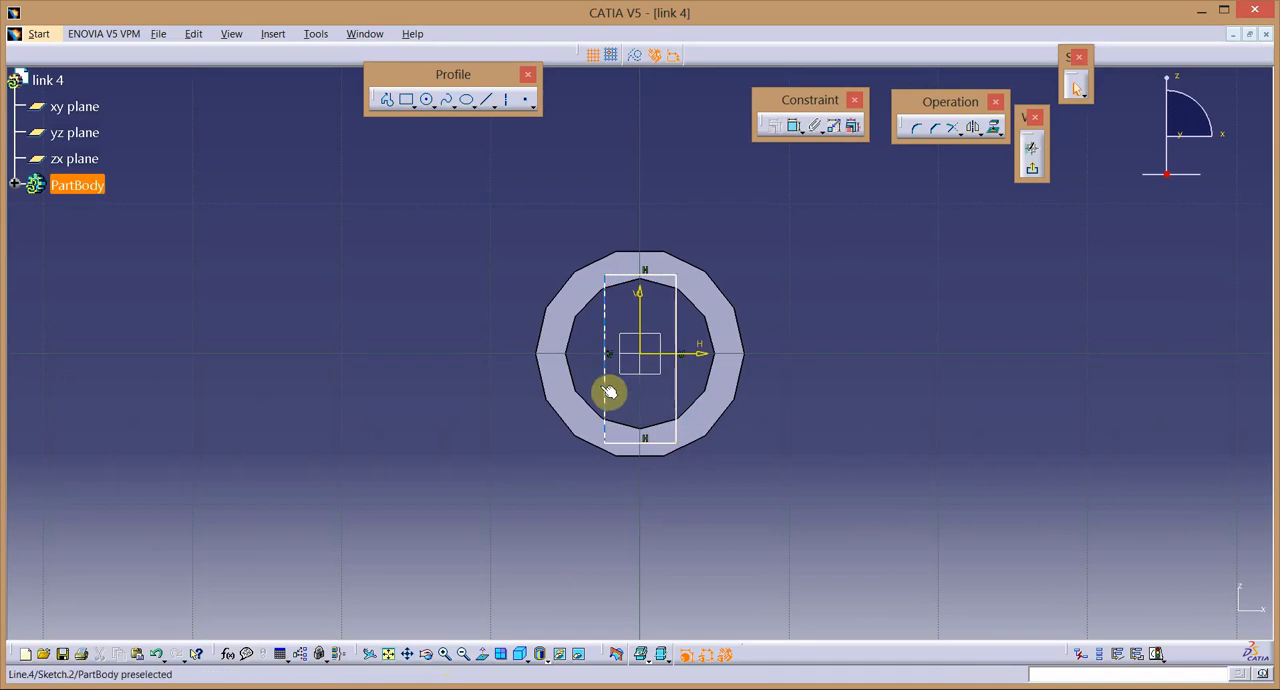
{"action": "left_click", "coordinate": [677, 392], "text": "ctrl"}
{"action": "left_click", "coordinate": [775, 128]}
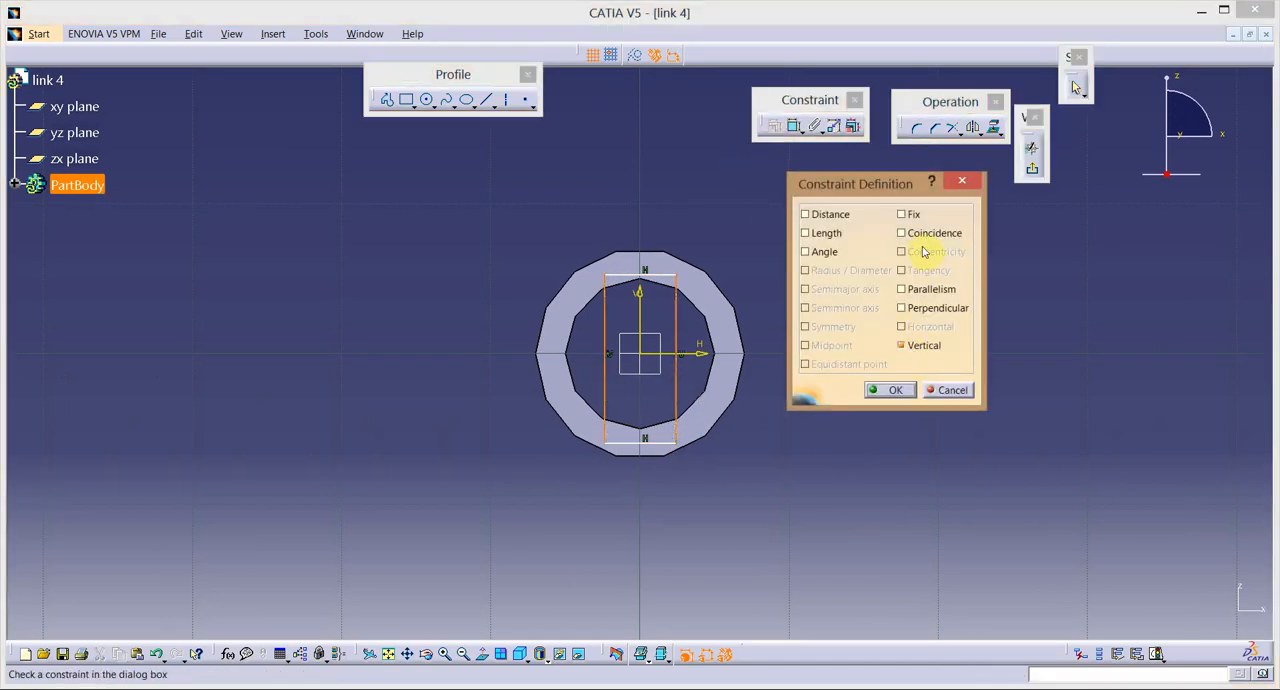
{"action": "left_click", "coordinate": [889, 391]}
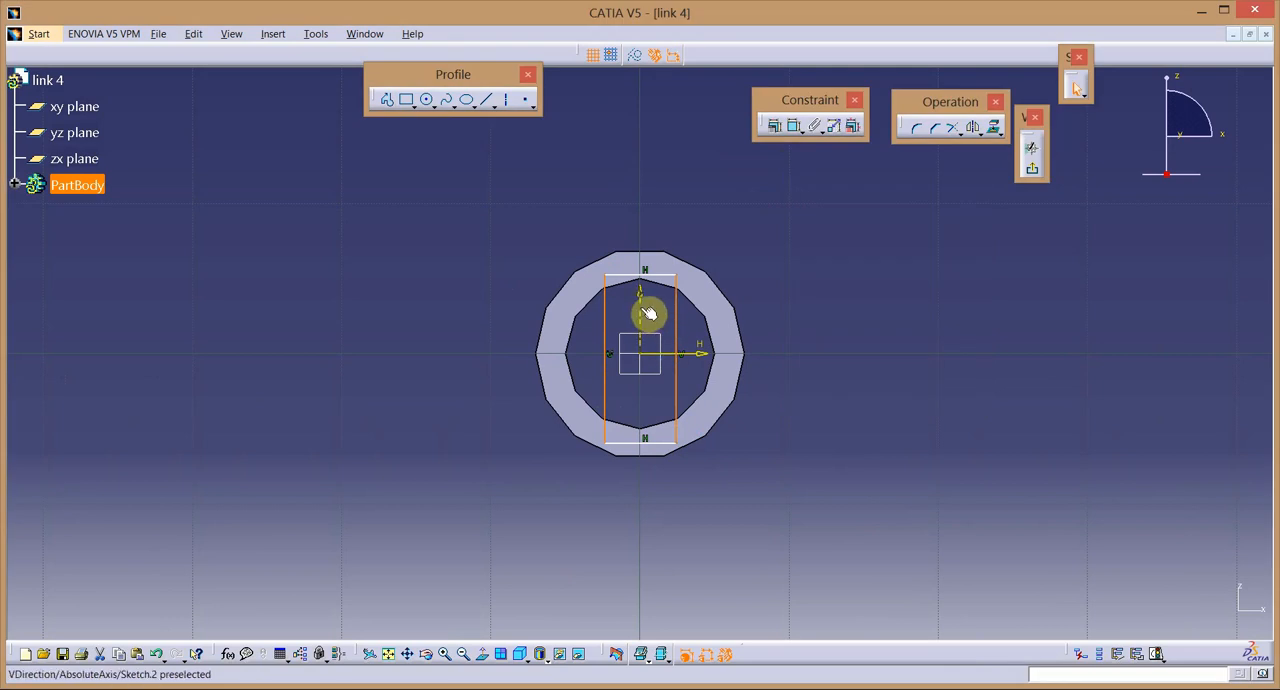
{"action": "left_click", "coordinate": [776, 127]}
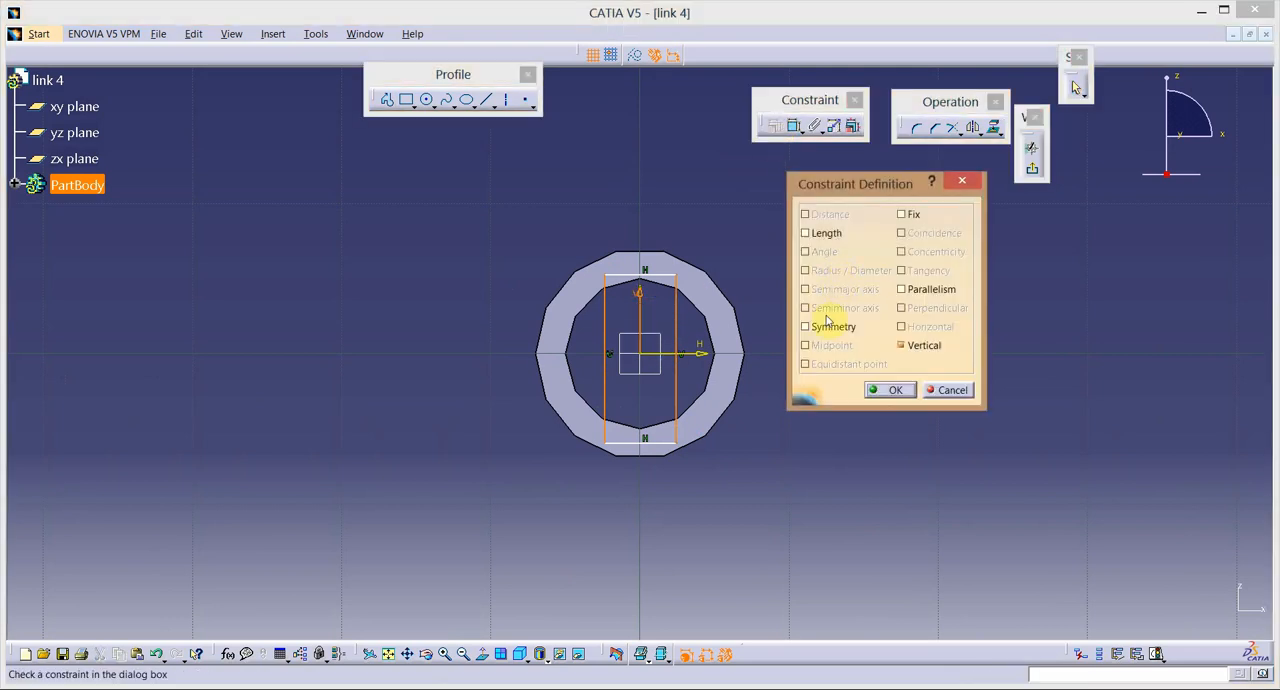
{"action": "left_click", "coordinate": [891, 390]}
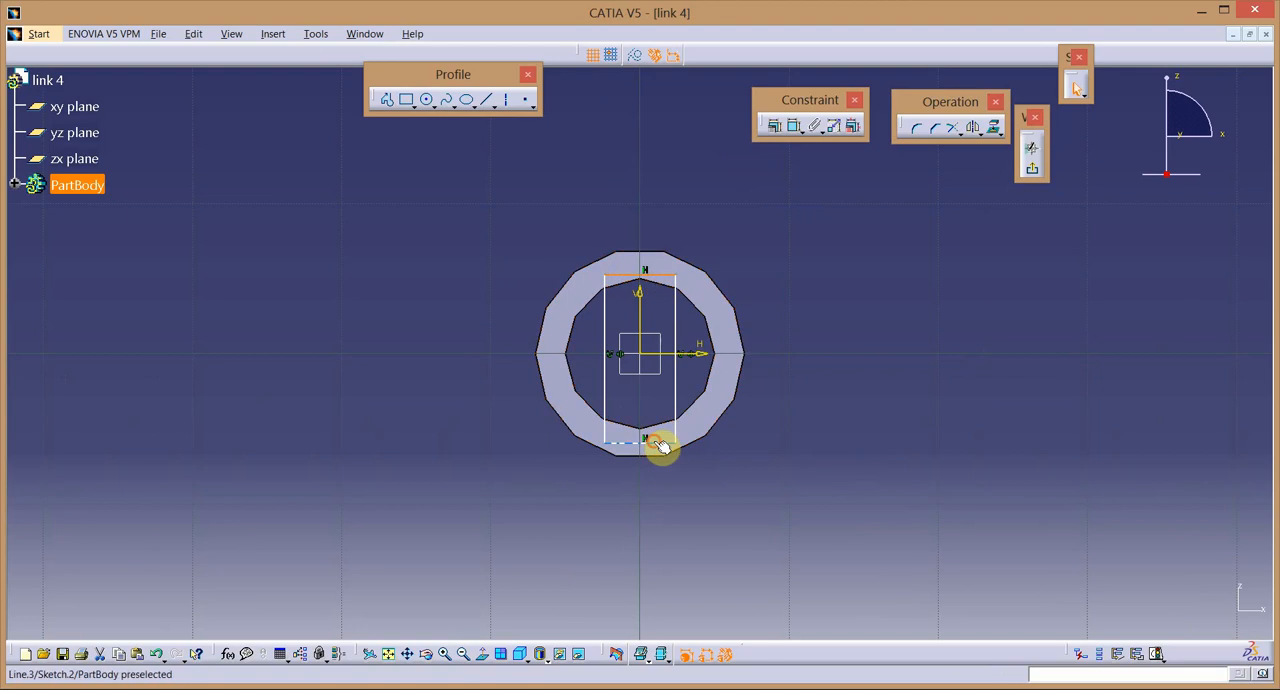
Constrain the rectangle's two horizontal sides to be symmetric about the horizontal sketch axis.
{"action": "left_click", "coordinate": [660, 447], "text": "ctrl"}
{"action": "left_click", "coordinate": [776, 126]}
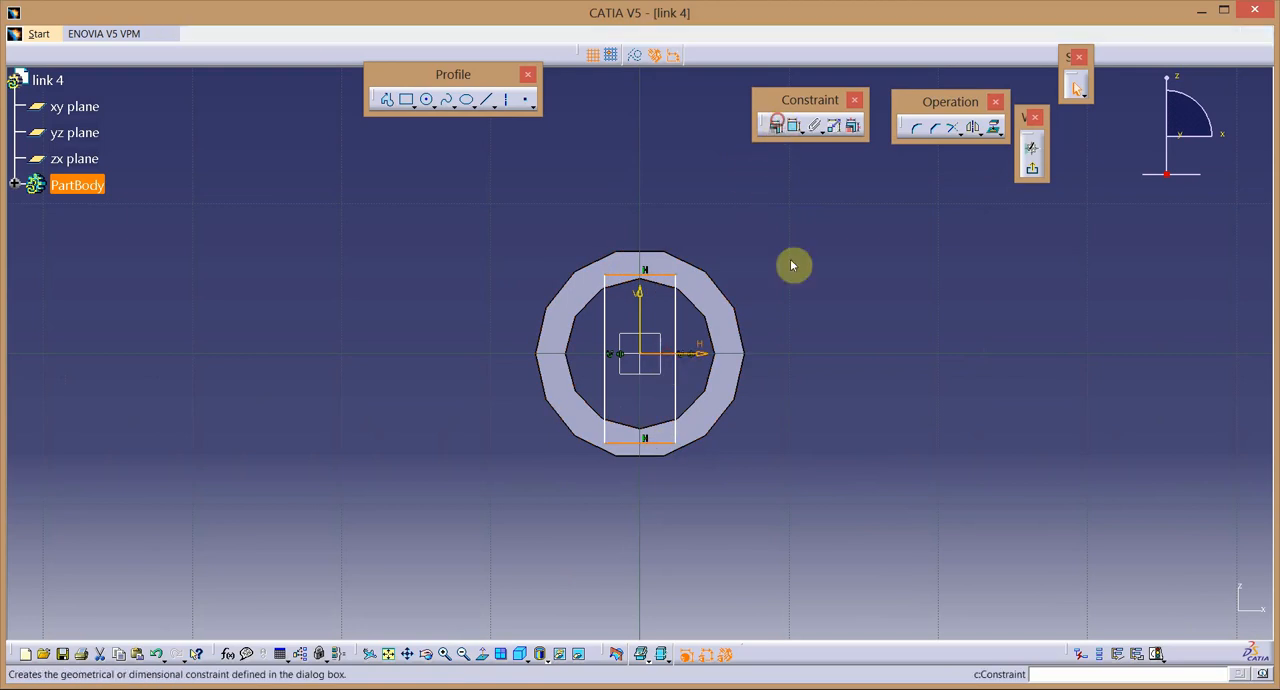
{"action": "left_click", "coordinate": [833, 327]}
{"action": "left_click", "coordinate": [890, 390]}
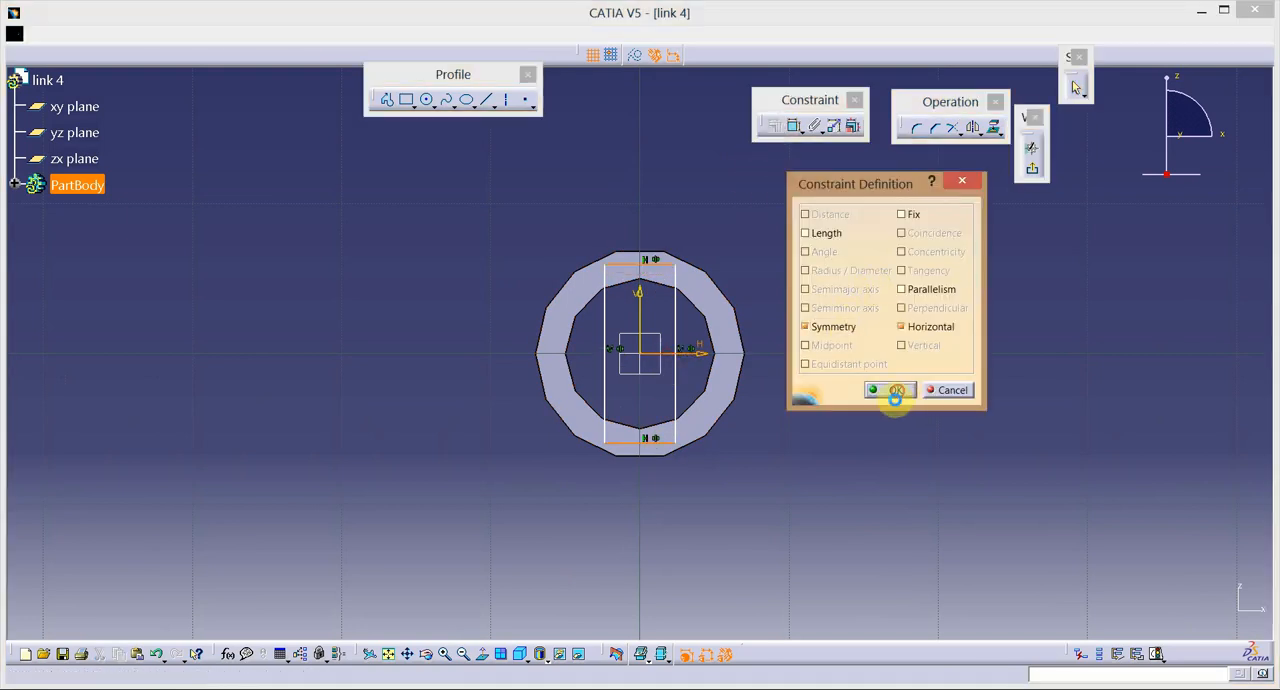
Dimension the rectangle's height and set it to 10 mm.
{"action": "left_click", "coordinate": [793, 128]}
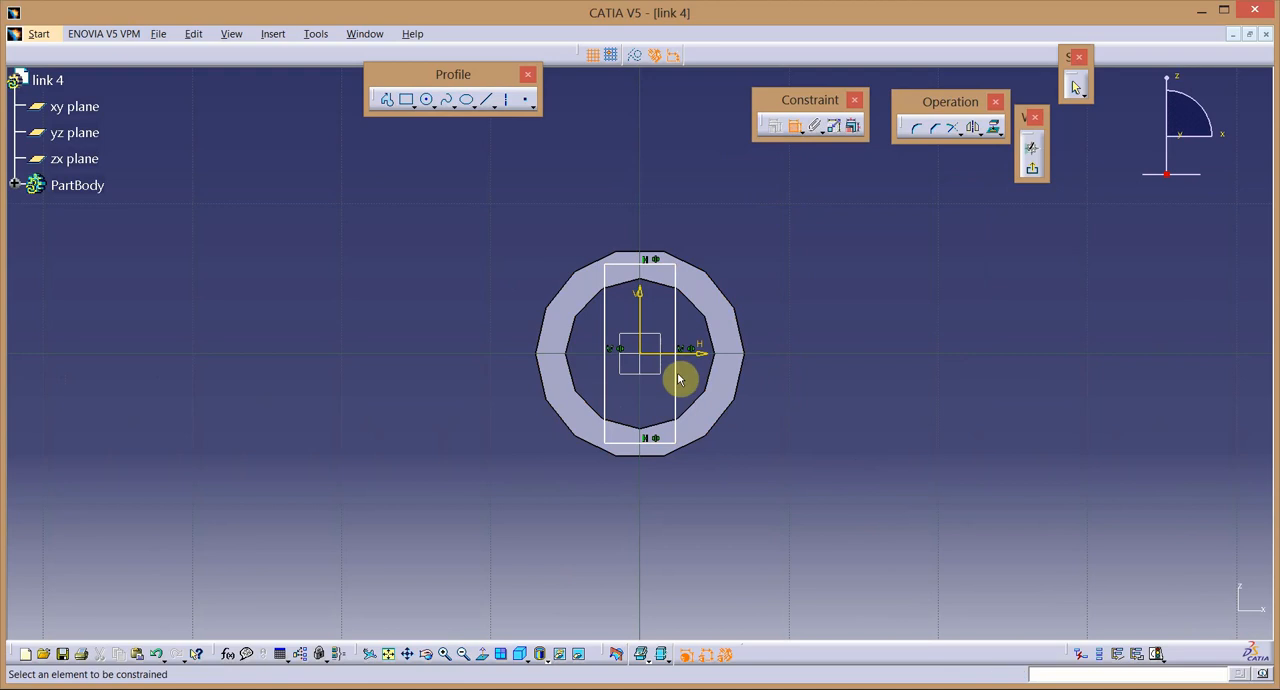
{"action": "left_click", "coordinate": [677, 377]}
{"action": "left_click", "coordinate": [822, 375]}
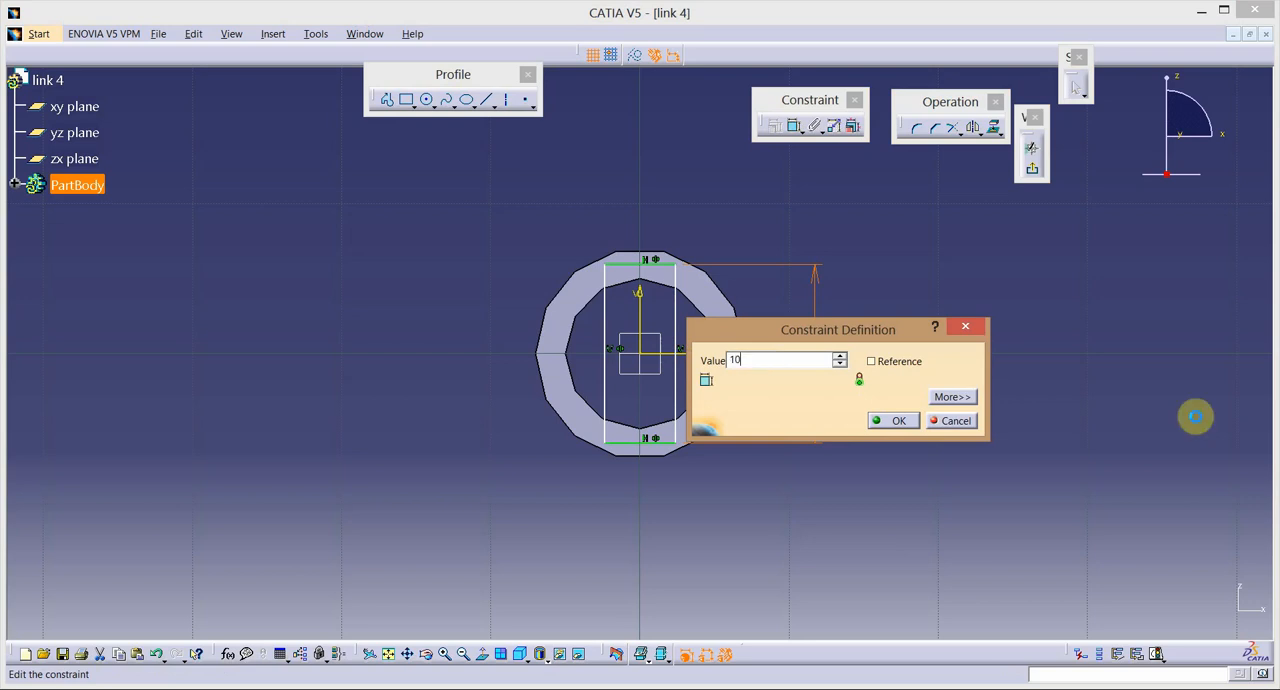
{"action": "key", "text": "Return"}
Dimension the rectangle's width, set it to 5 mm and leave the sketch.
{"action": "left_click", "coordinate": [794, 126]}
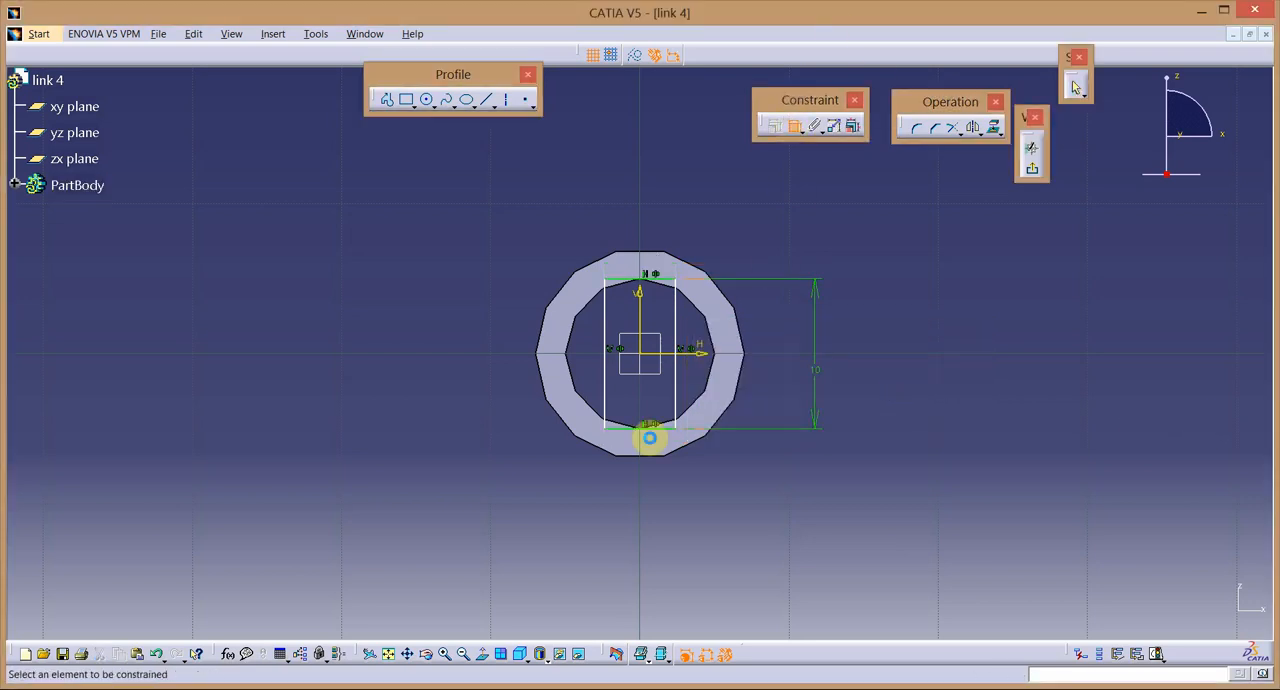
{"action": "left_click", "coordinate": [628, 432]}
{"action": "left_click", "coordinate": [636, 520]}
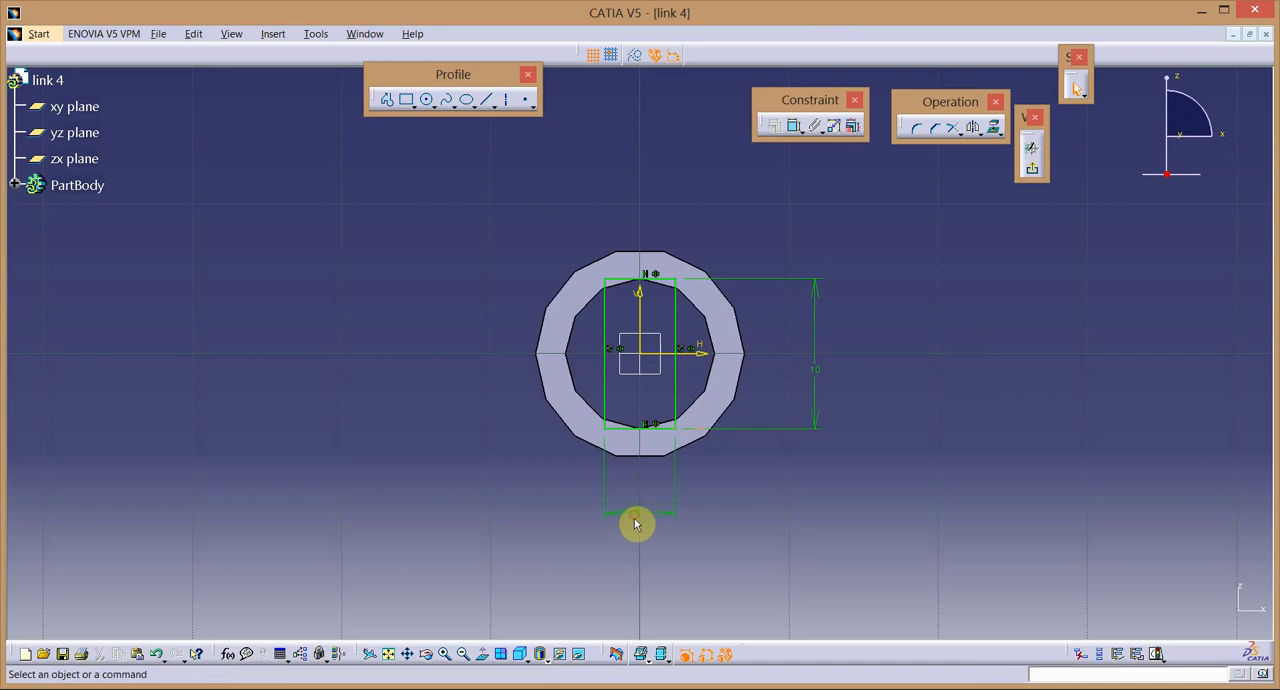
{"action": "double_click", "coordinate": [634, 513]}
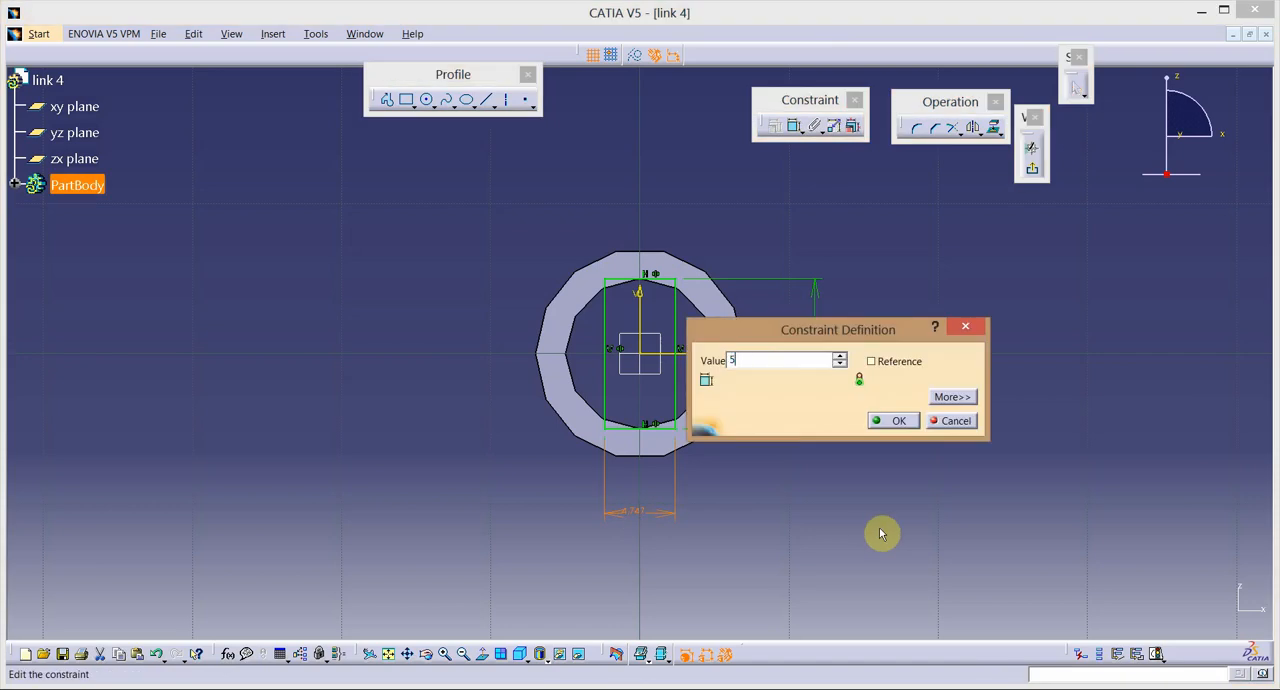
{"action": "type", "text": "5"}
{"action": "key", "text": "Return"}
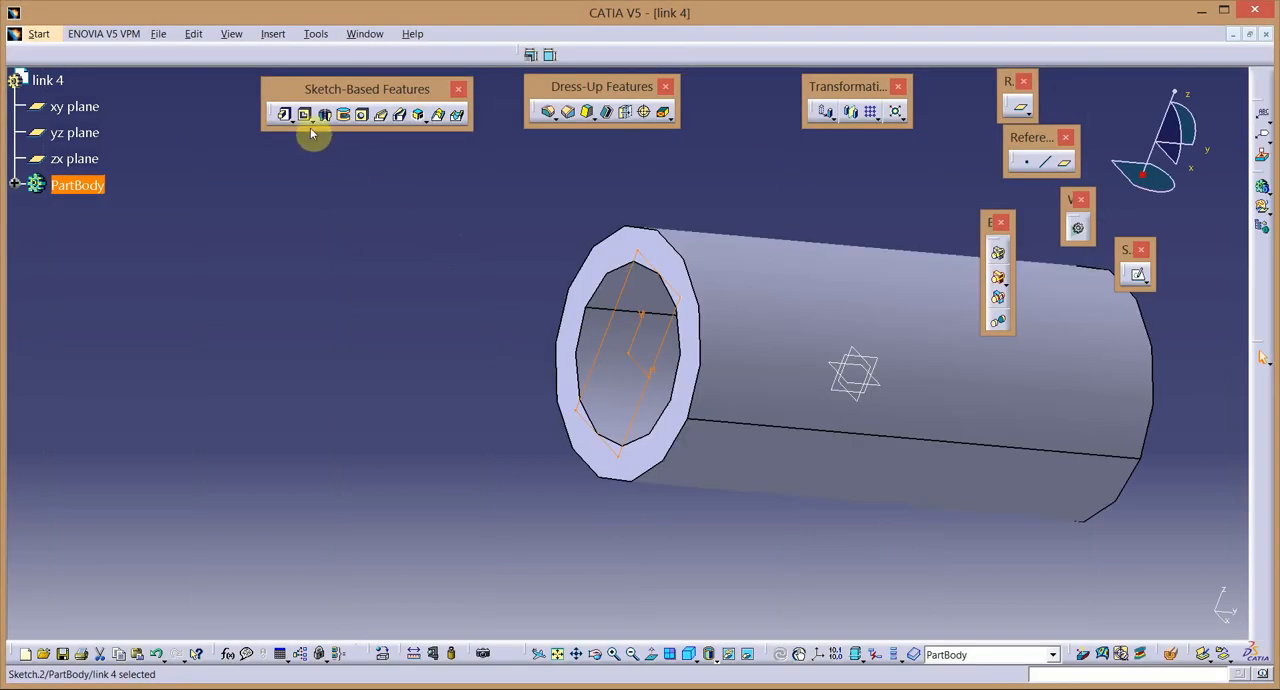
Cut the rectangle through the whole tube as a pocket with the limit type Up to last.
{"action": "left_click", "coordinate": [304, 116]}
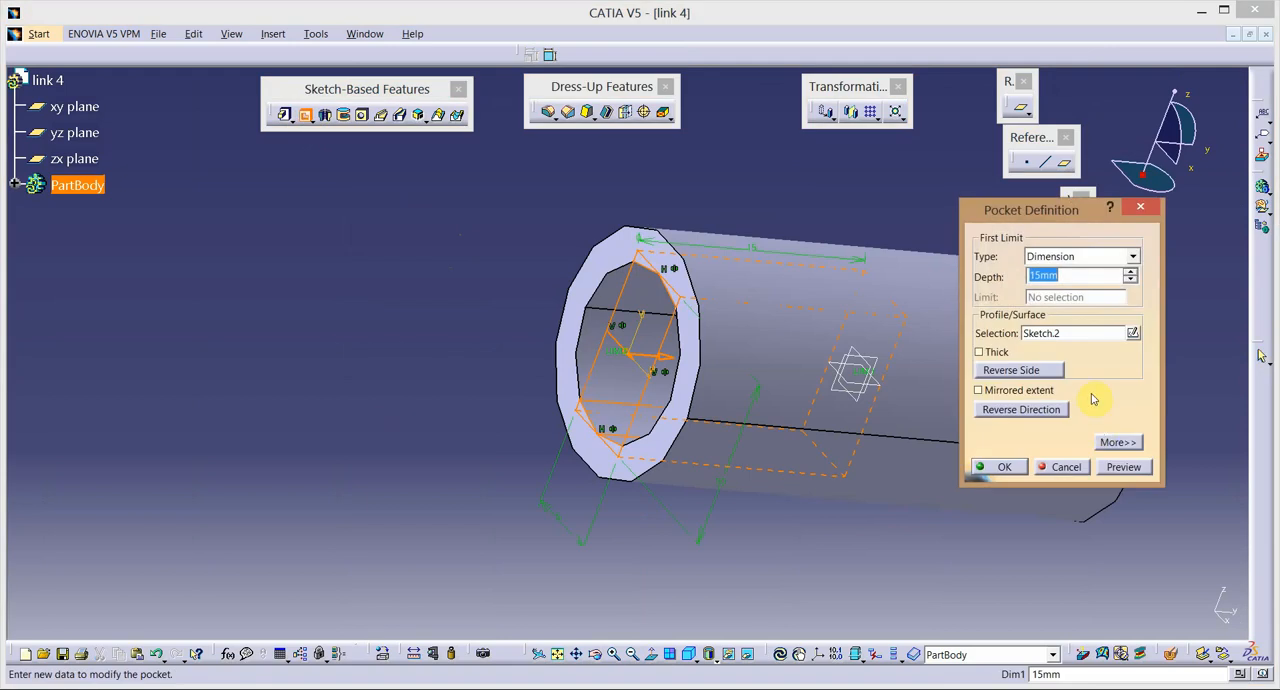
{"action": "left_click", "coordinate": [1136, 257]}
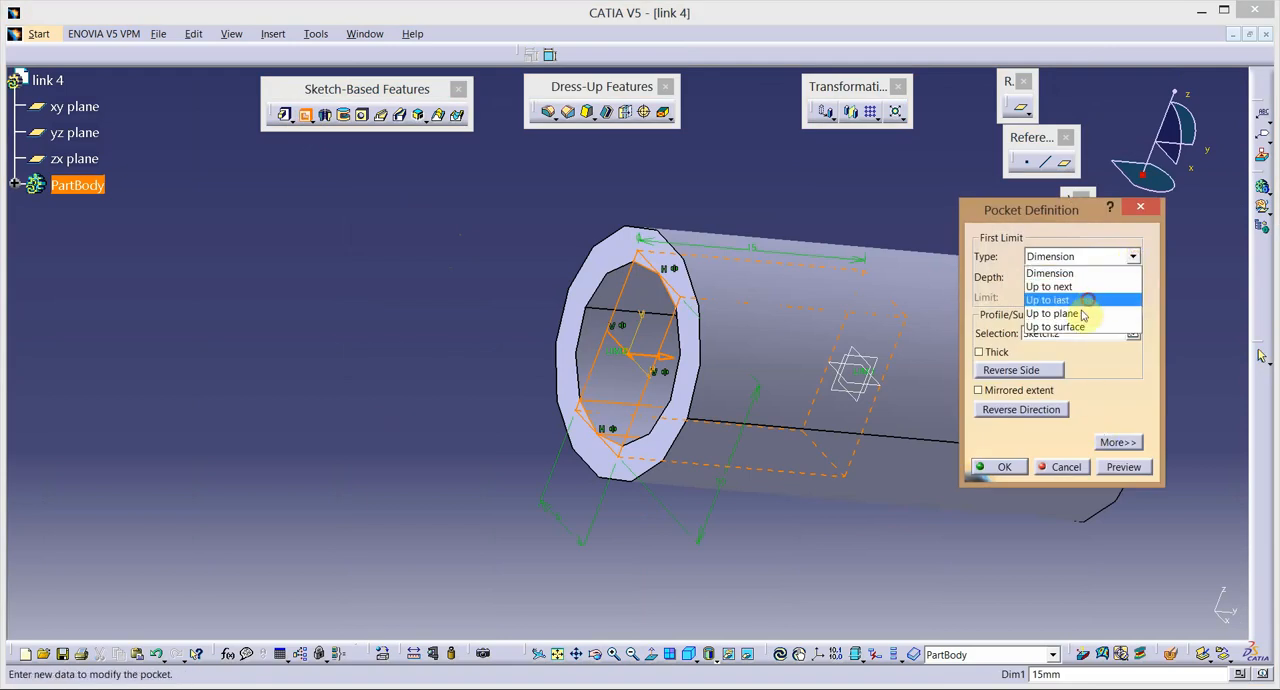
{"action": "left_click", "coordinate": [1070, 298]}
{"action": "left_click", "coordinate": [1006, 467]}
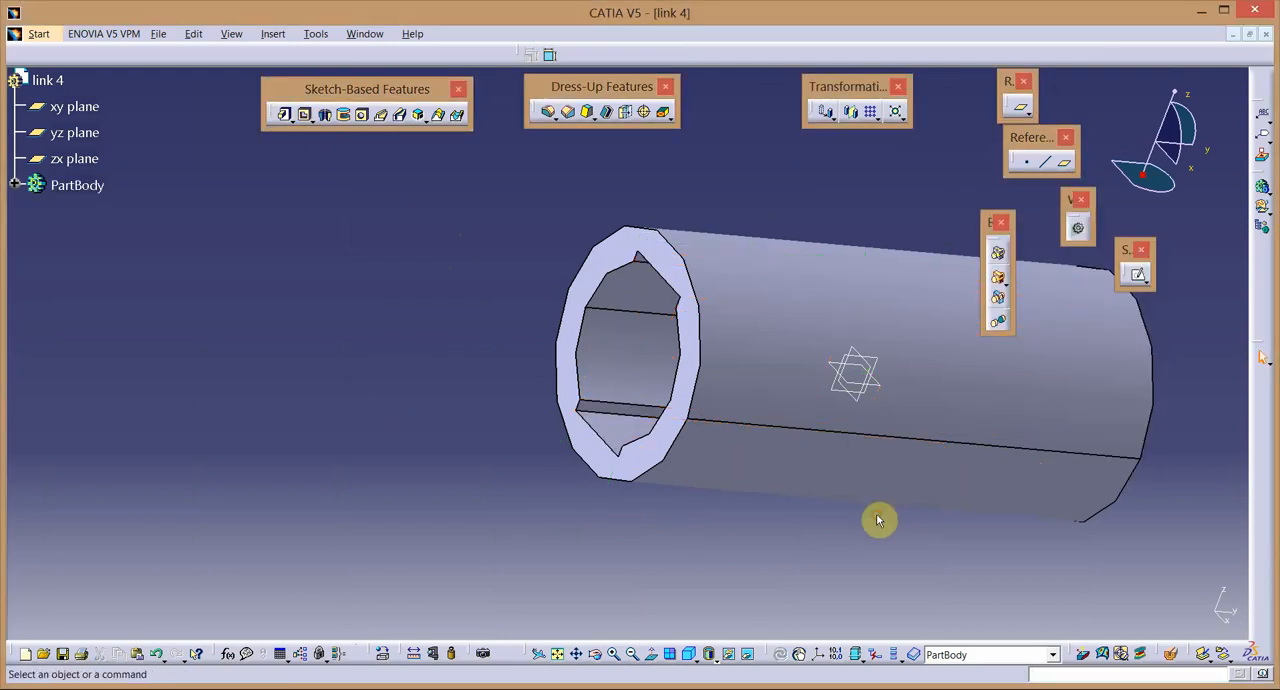
Create a reference plane offset 20 mm from the yz plane.
{"action": "left_click", "coordinate": [690, 655]}
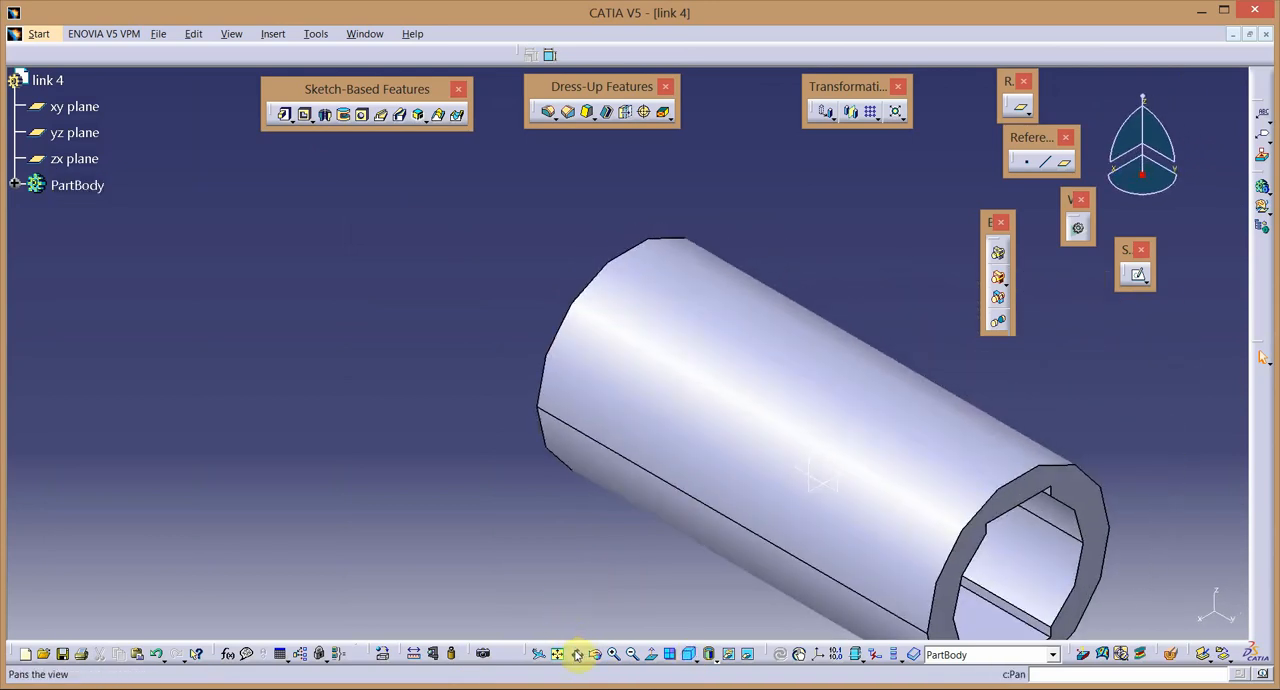
{"action": "left_click", "coordinate": [576, 655]}
{"action": "left_click_drag", "start_coordinate": [831, 525], "coordinate": [650, 412]}
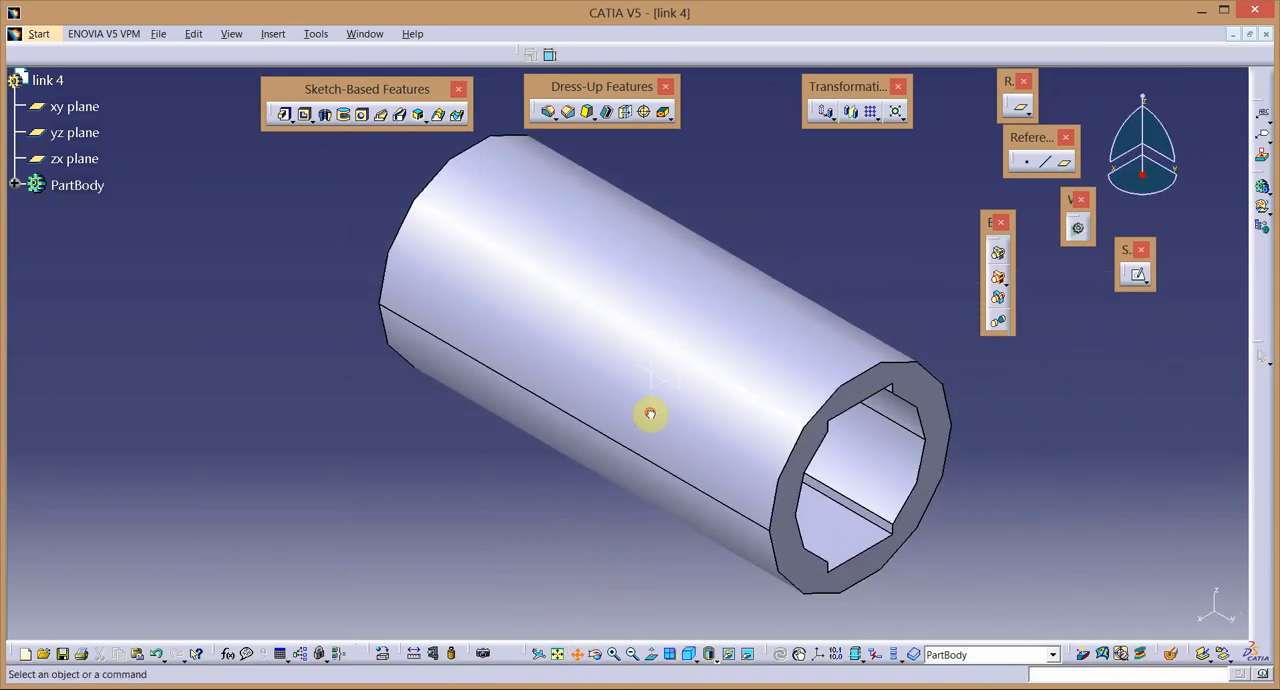
{"action": "left_click", "coordinate": [605, 651]}
{"action": "left_click_drag", "start_coordinate": [771, 524], "coordinate": [687, 419]}
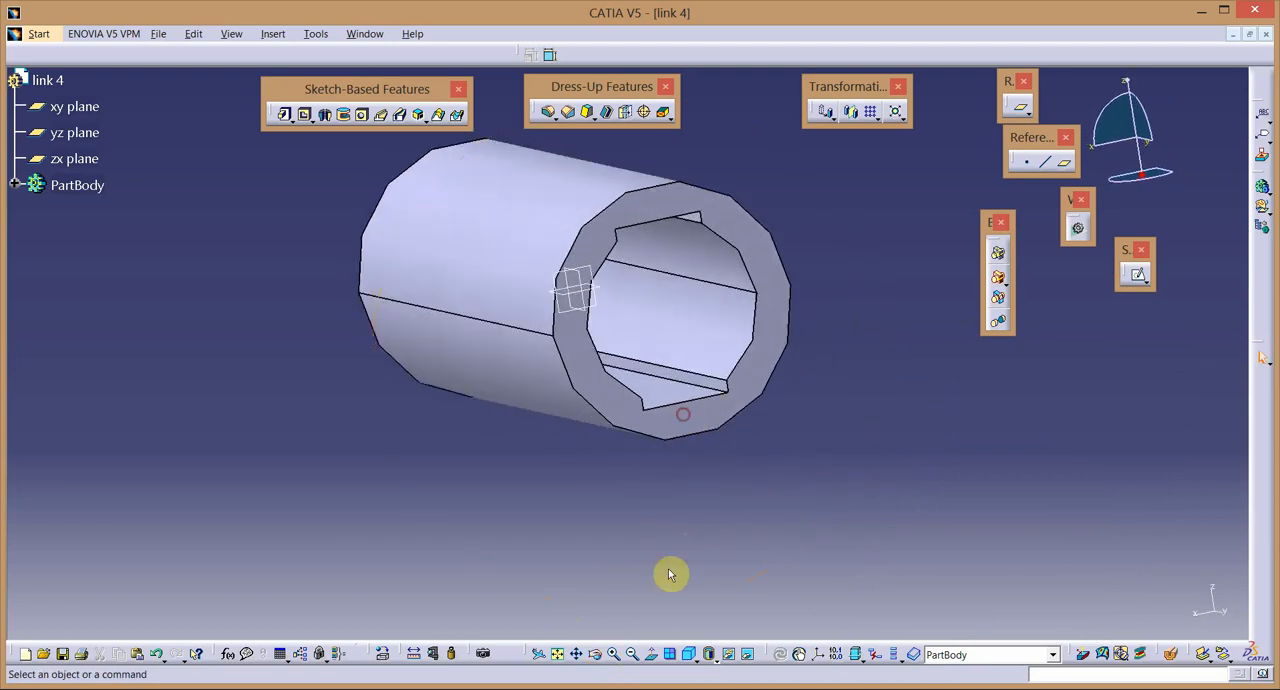
{"action": "left_click", "coordinate": [632, 655]}
{"action": "left_click", "coordinate": [632, 655]}
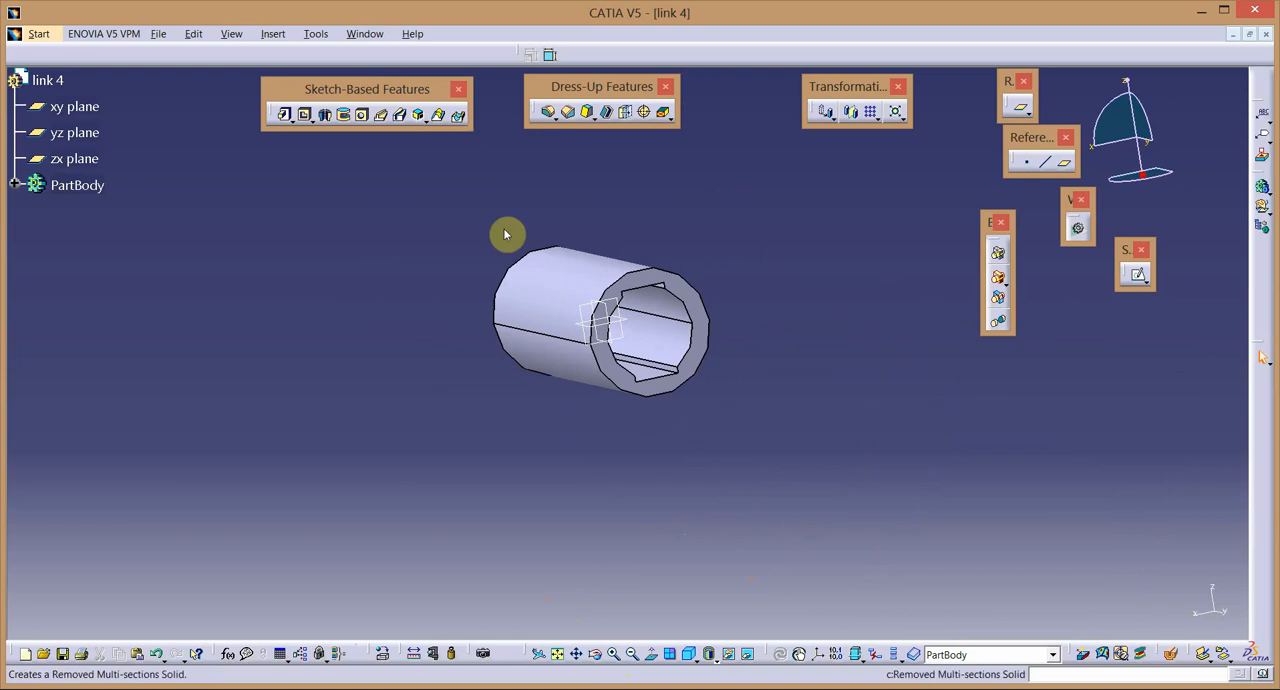
{"action": "left_click", "coordinate": [615, 313]}
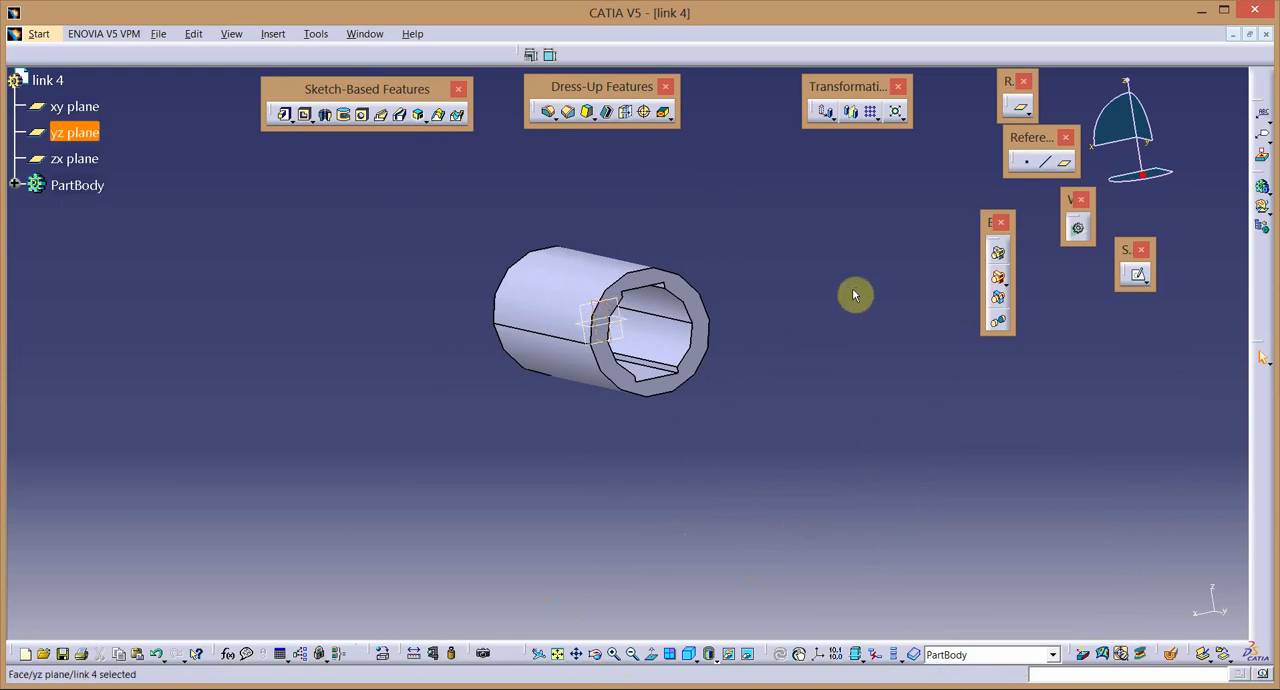
{"action": "left_click", "coordinate": [1066, 166]}
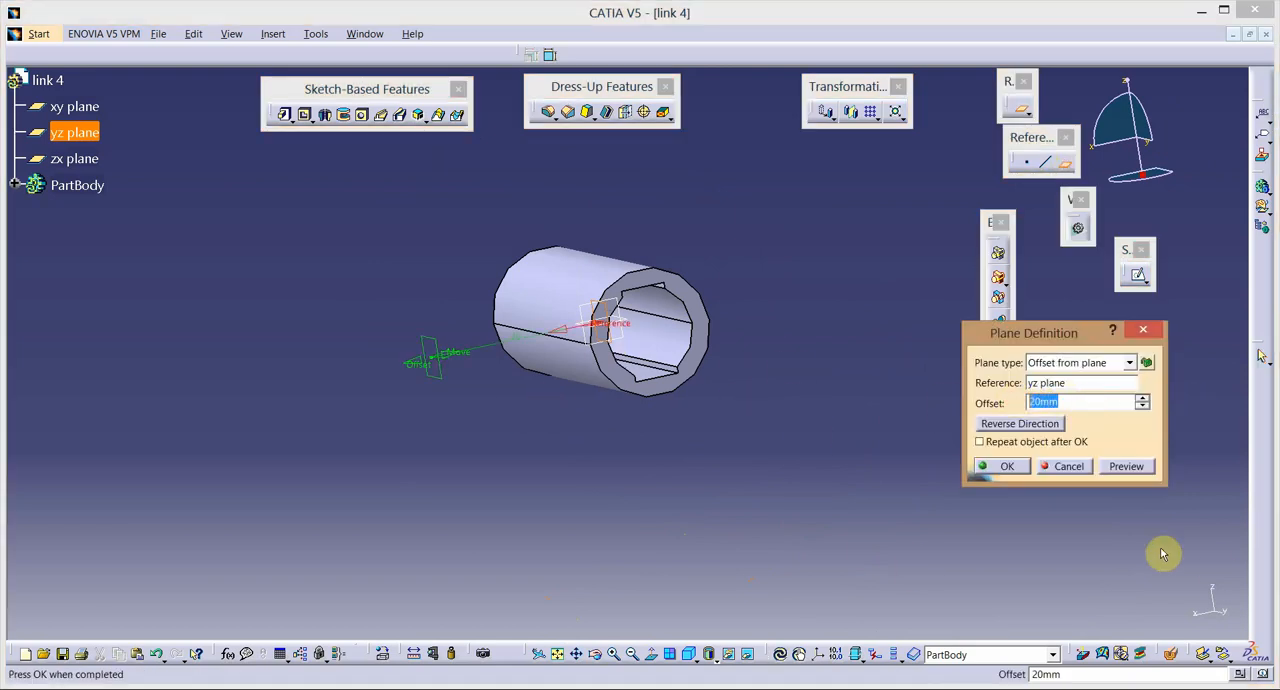
{"action": "left_click", "coordinate": [1008, 468]}
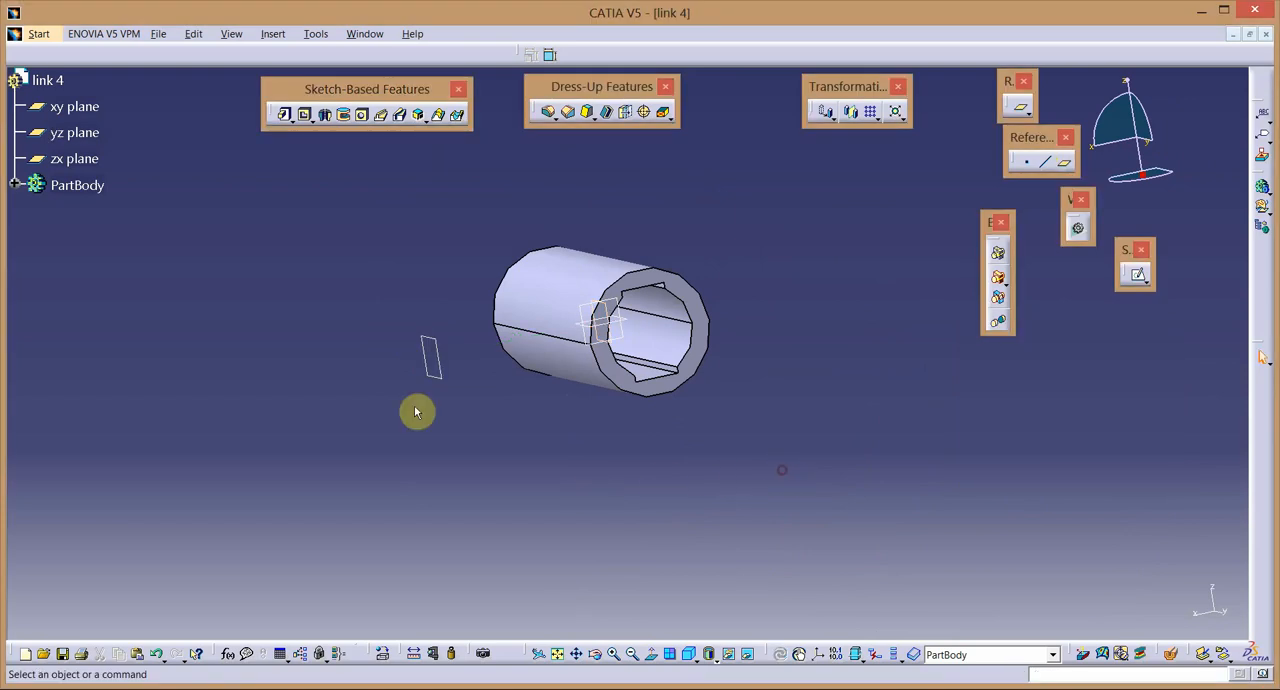
Start a sketch on the offset plane and draw a circle about 24 mm in diameter centred on the origin.
{"action": "left_click", "coordinate": [440, 378]}
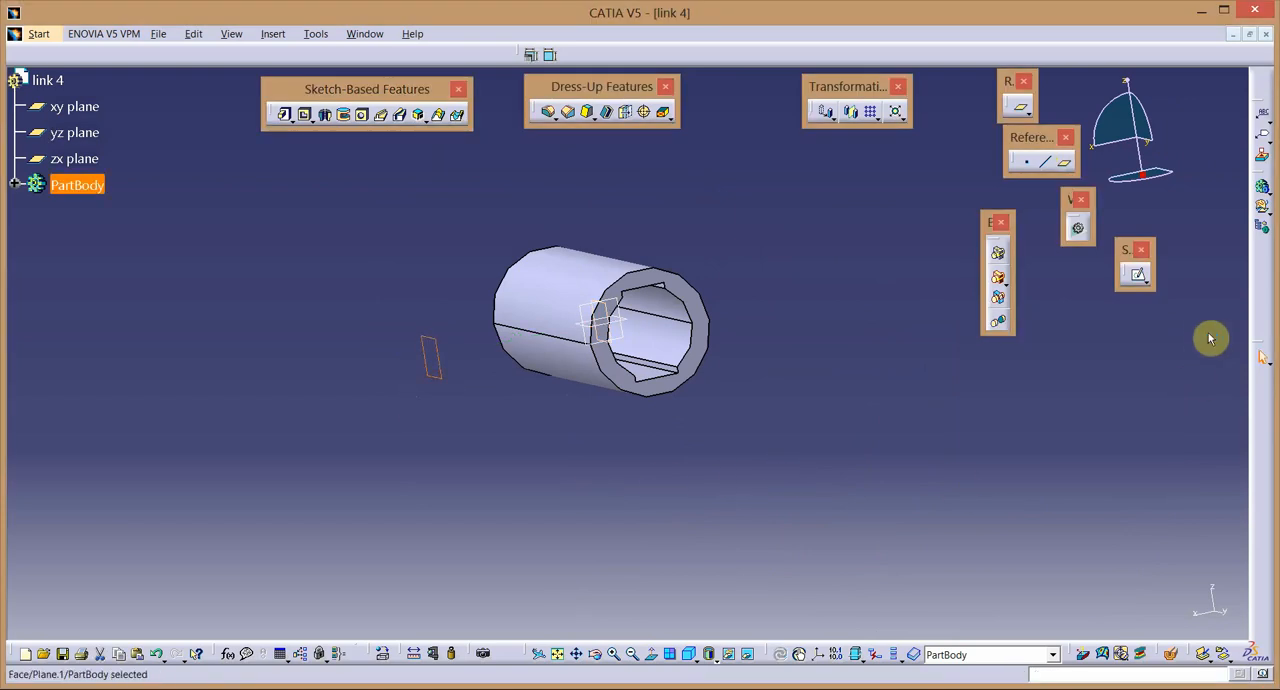
{"action": "left_click", "coordinate": [1137, 275]}
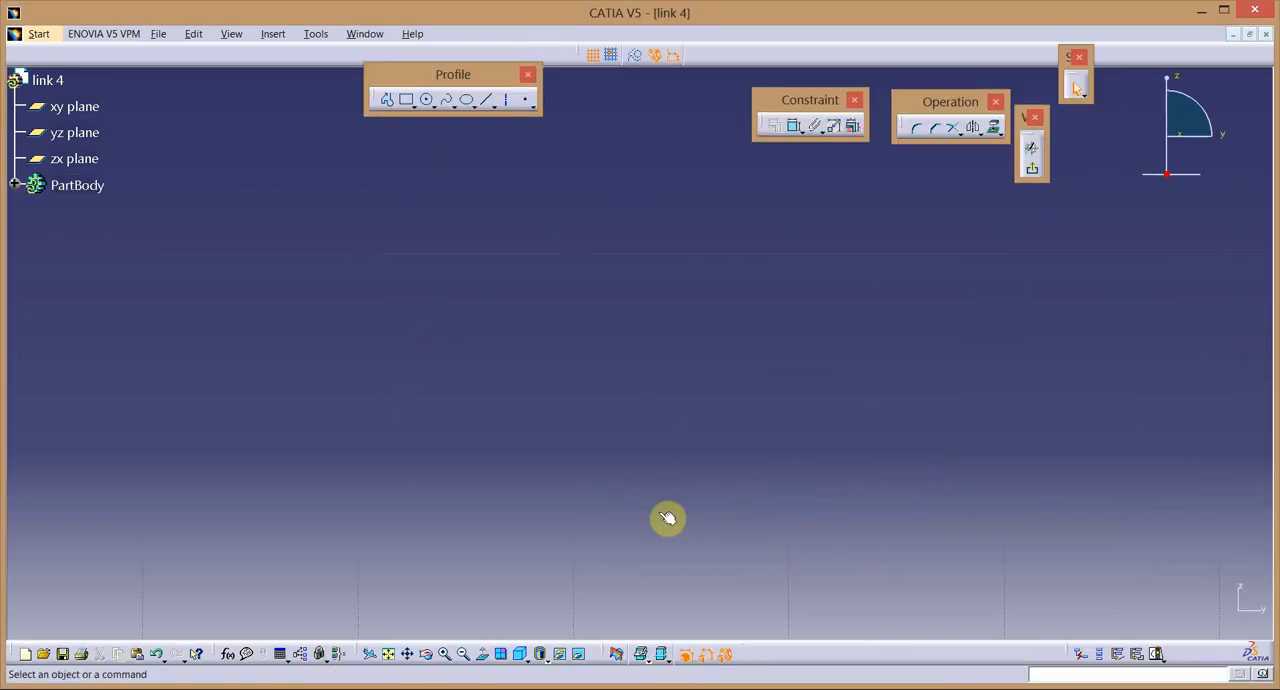
{"action": "left_click", "coordinate": [388, 653]}
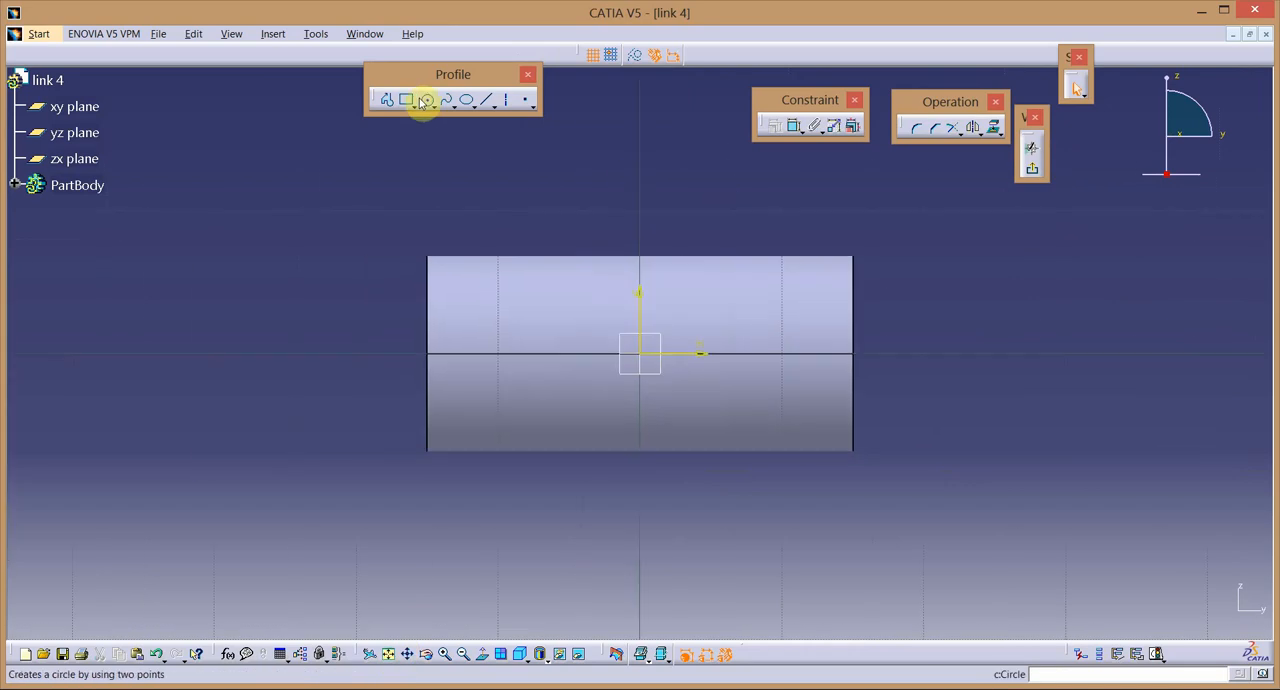
{"action": "left_click", "coordinate": [428, 102]}
{"action": "left_click", "coordinate": [451, 115]}
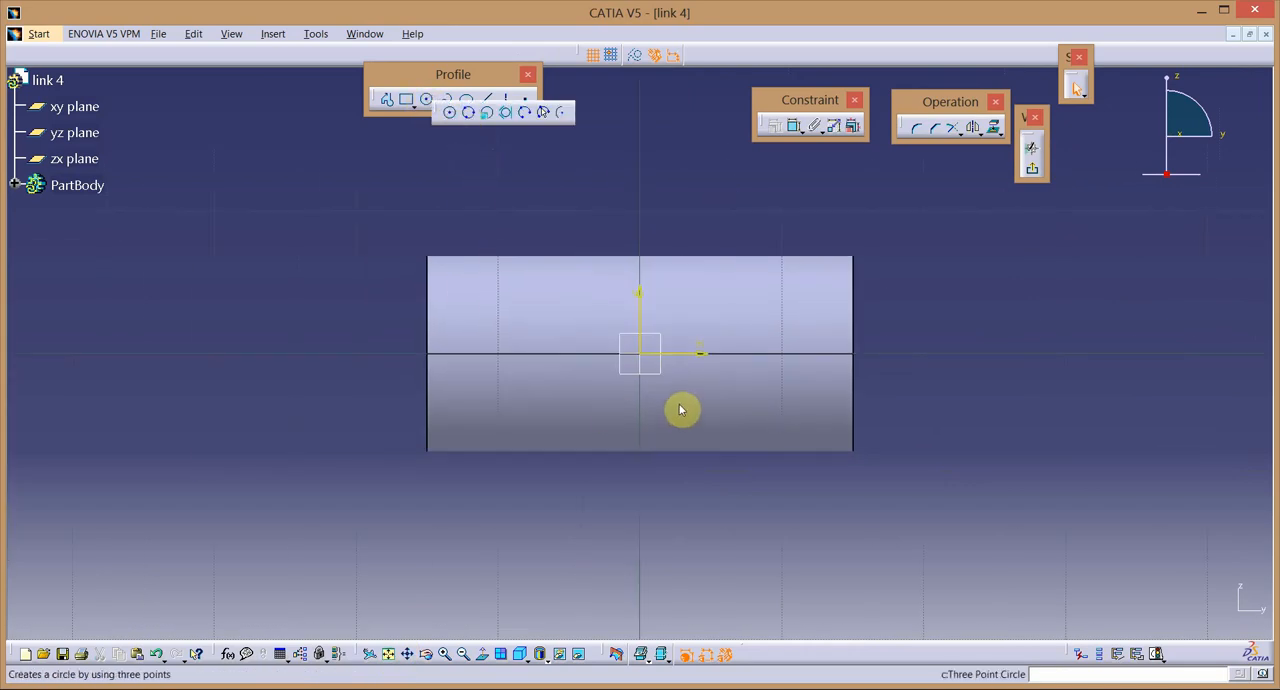
{"action": "left_click", "coordinate": [641, 356]}
{"action": "left_click", "coordinate": [717, 509]}
Dimension the circle, set its diameter to 5 mm and leave the sketch.
{"action": "left_click", "coordinate": [799, 131]}
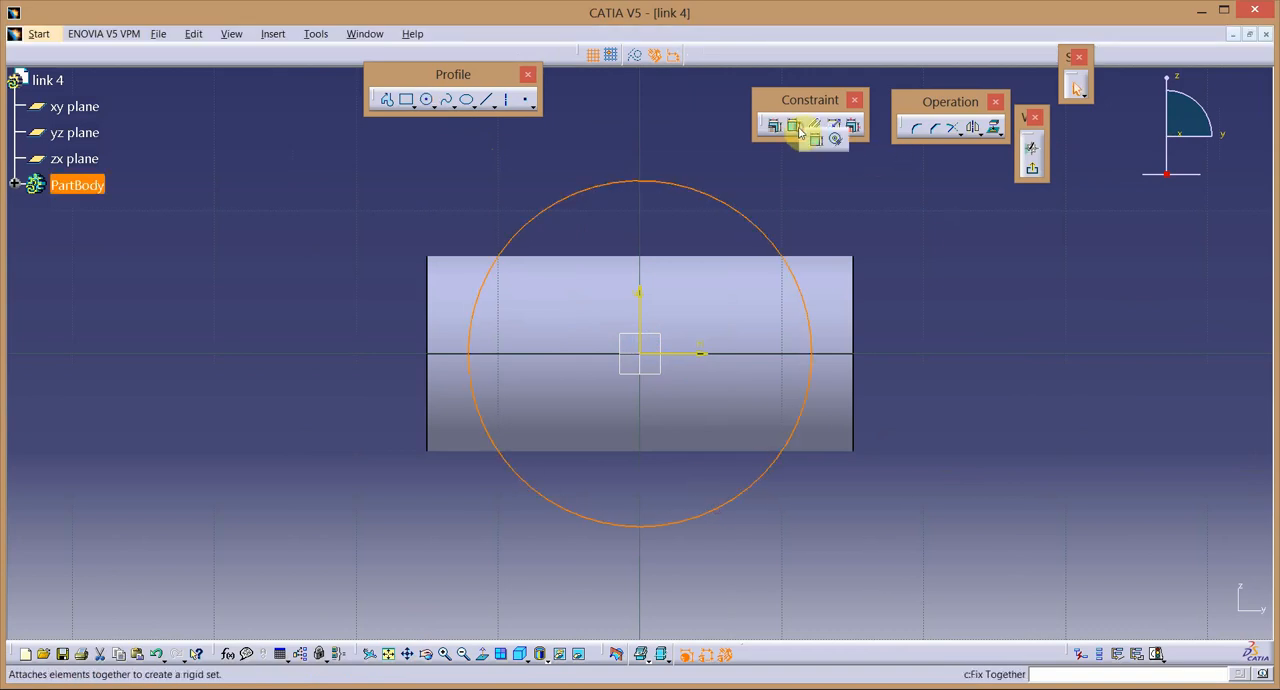
{"action": "left_click", "coordinate": [794, 131]}
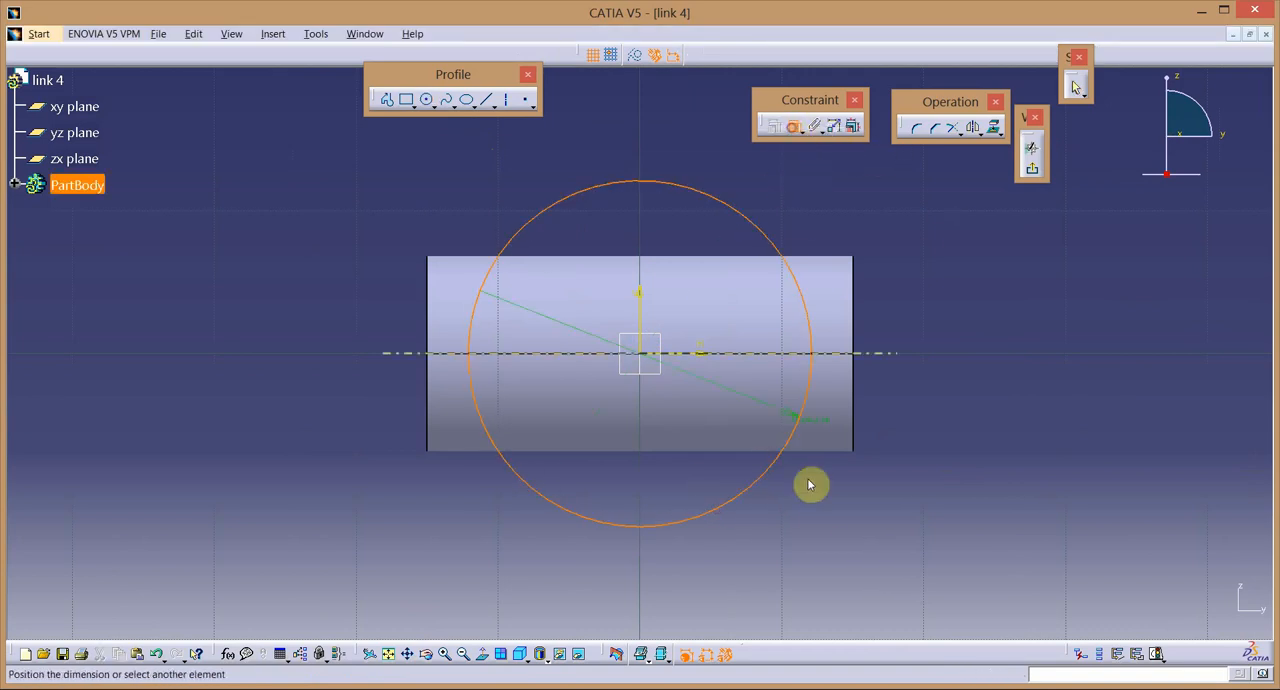
{"action": "left_click", "coordinate": [811, 505]}
{"action": "double_click", "coordinate": [826, 507]}
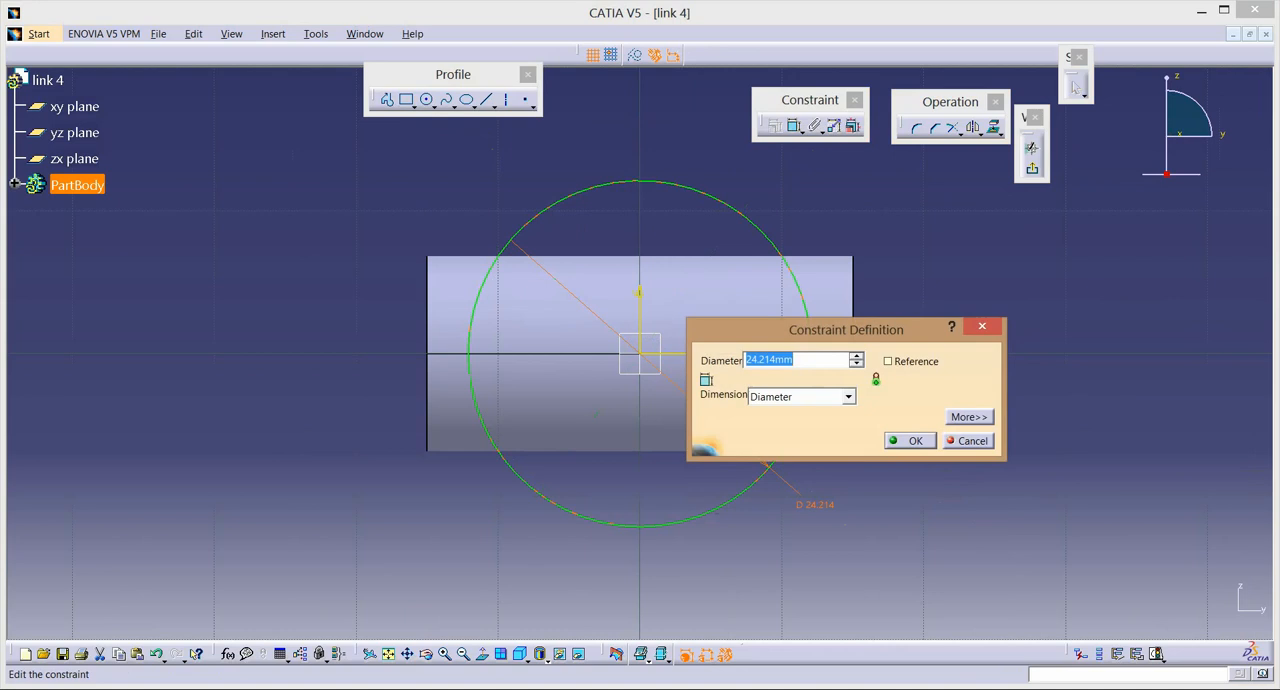
{"action": "type", "text": "5"}
{"action": "key", "text": "Return"}
{"action": "left_click", "coordinate": [1032, 176]}
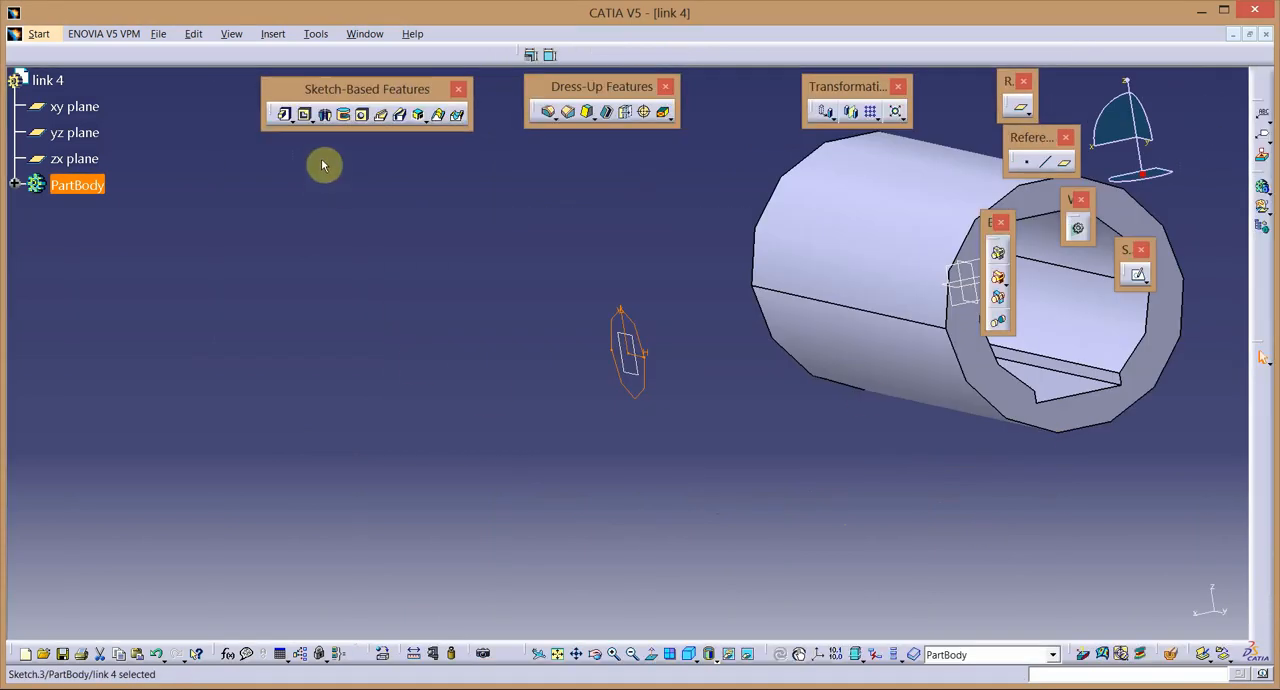
Pad the 5 mm circle in the reversed direction towards the tube with the limit type Up to next.
{"action": "left_click", "coordinate": [284, 114]}
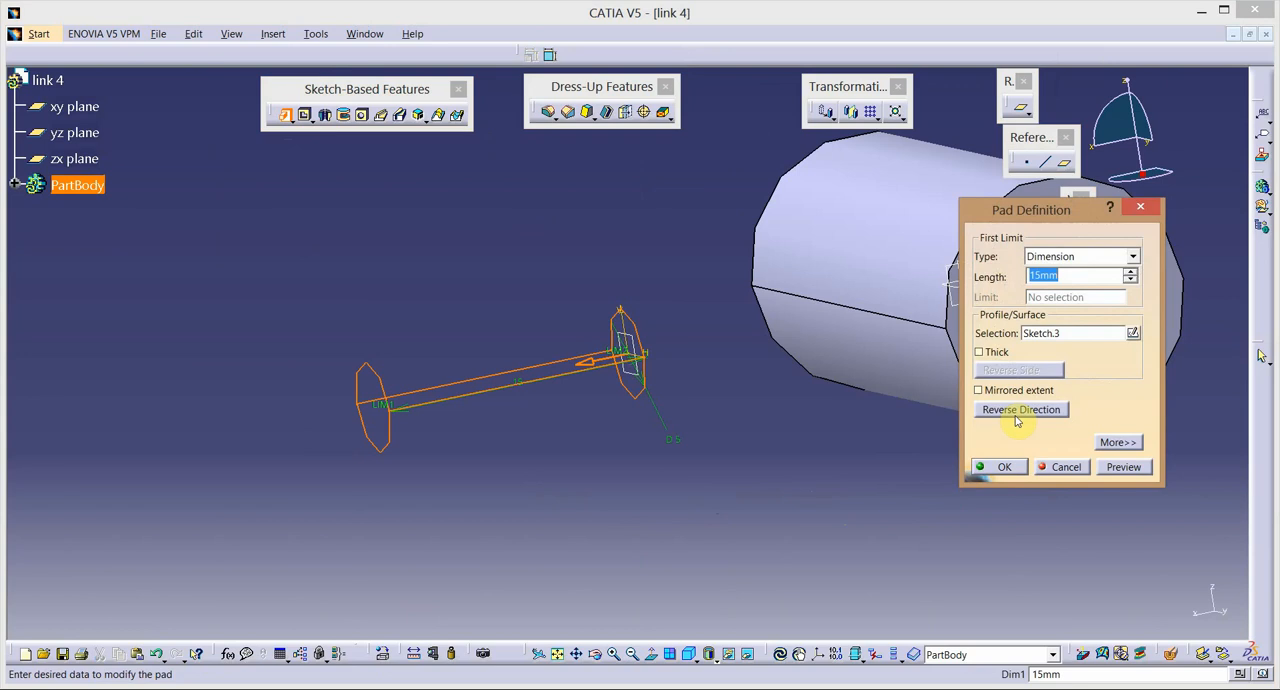
{"action": "left_click", "coordinate": [1016, 410]}
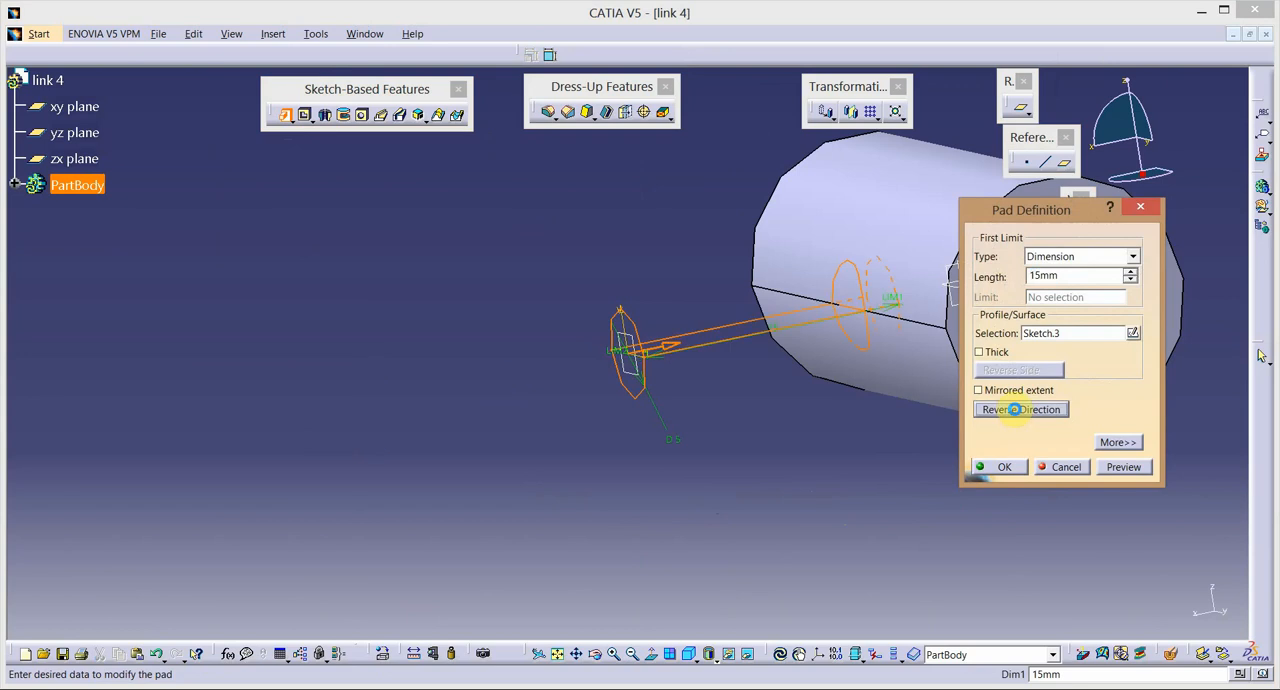
{"action": "left_click", "coordinate": [1132, 256]}
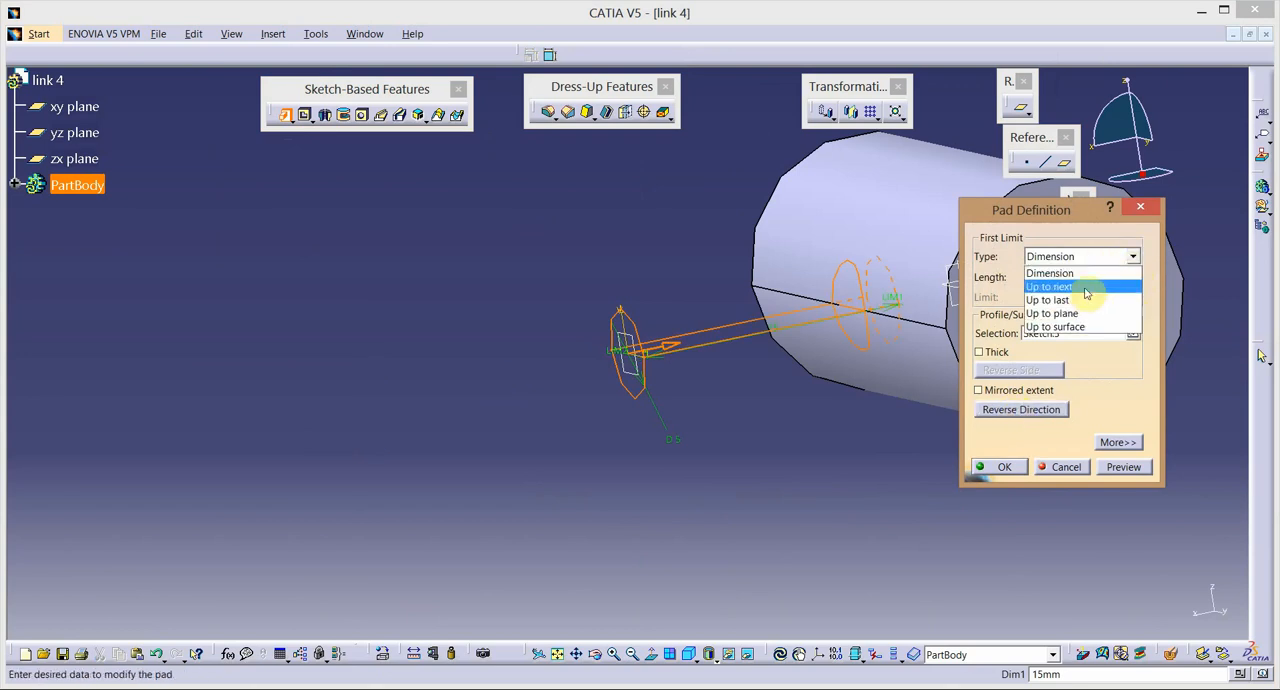
{"action": "left_click", "coordinate": [1086, 288]}
{"action": "left_click", "coordinate": [1023, 464]}
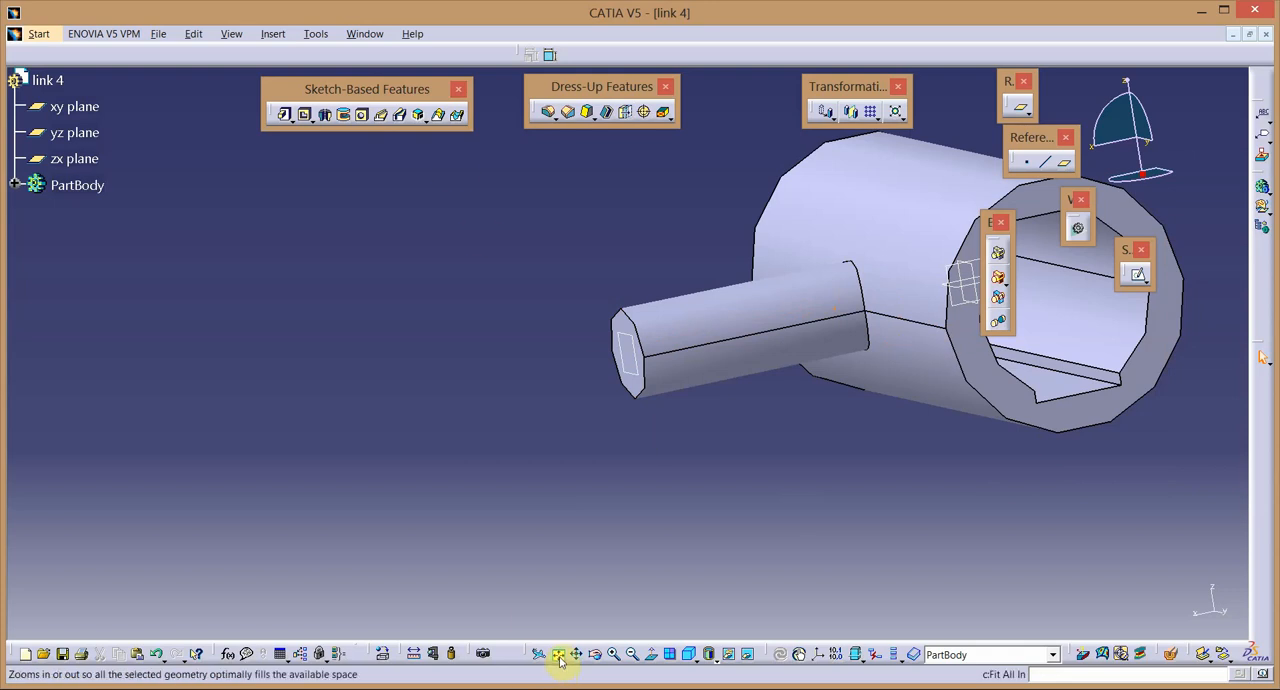
Save the finished link 4 part and close its document.
{"action": "left_click", "coordinate": [630, 655]}
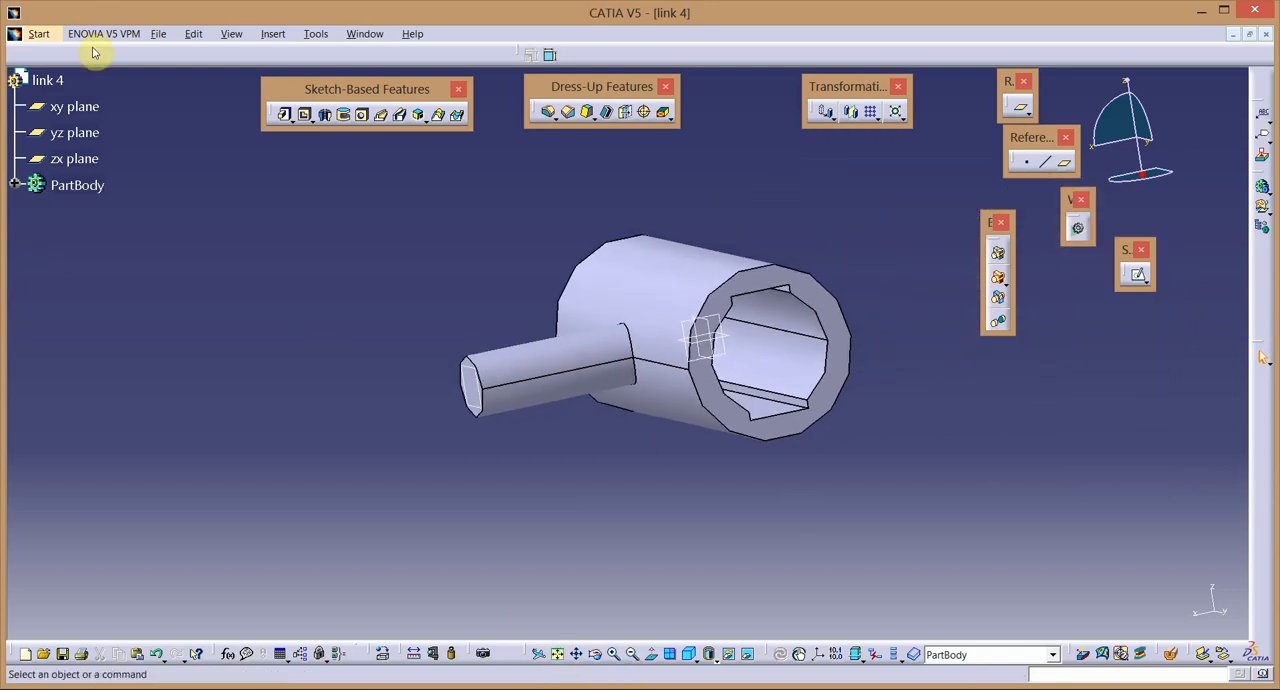
{"action": "left_click", "coordinate": [161, 38]}
{"action": "left_click", "coordinate": [185, 122]}
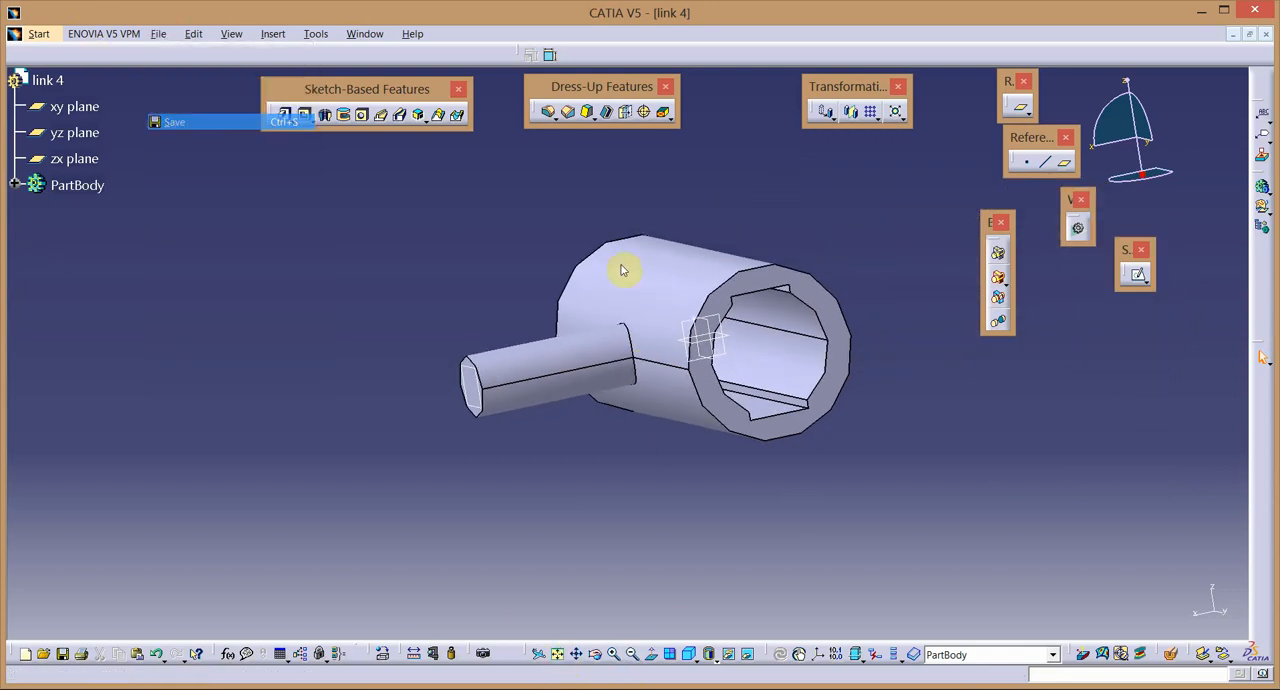
{"action": "left_click", "coordinate": [680, 486]}
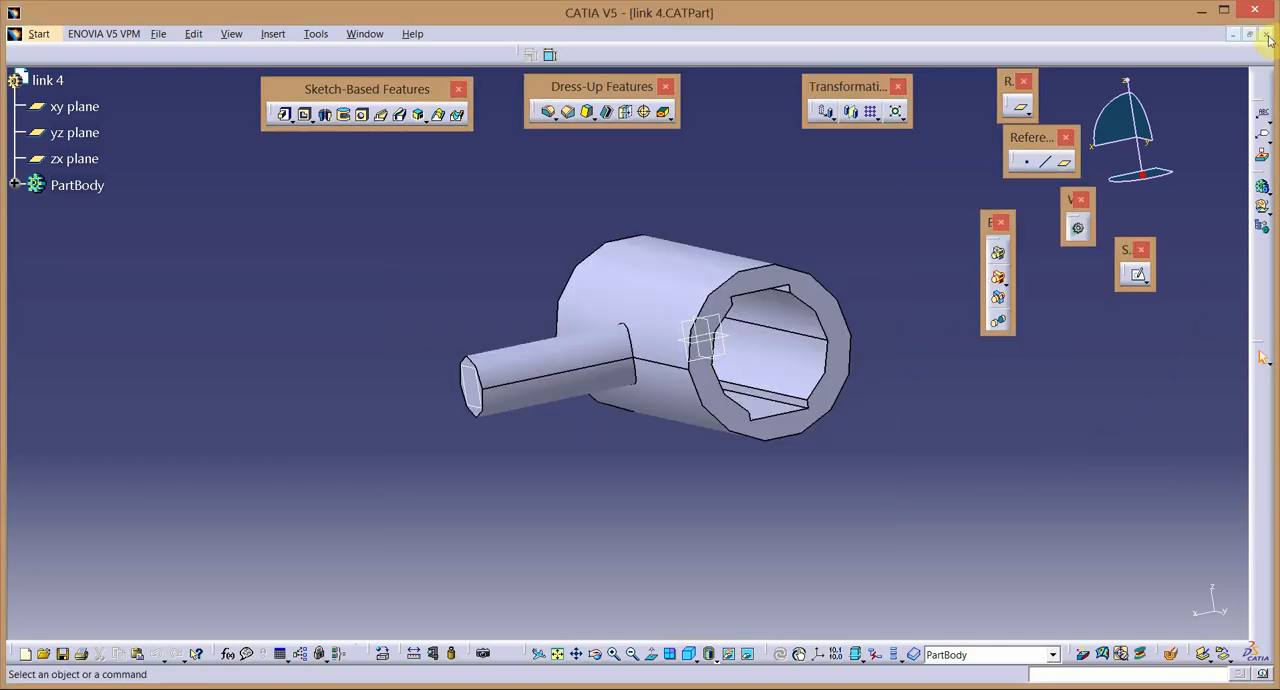
{"action": "left_click", "coordinate": [1266, 34]}
Start a new product in the Assembly Design workbench.
{"action": "left_click", "coordinate": [22, 35]}
{"action": "mouse_move", "coordinate": [65, 67]}
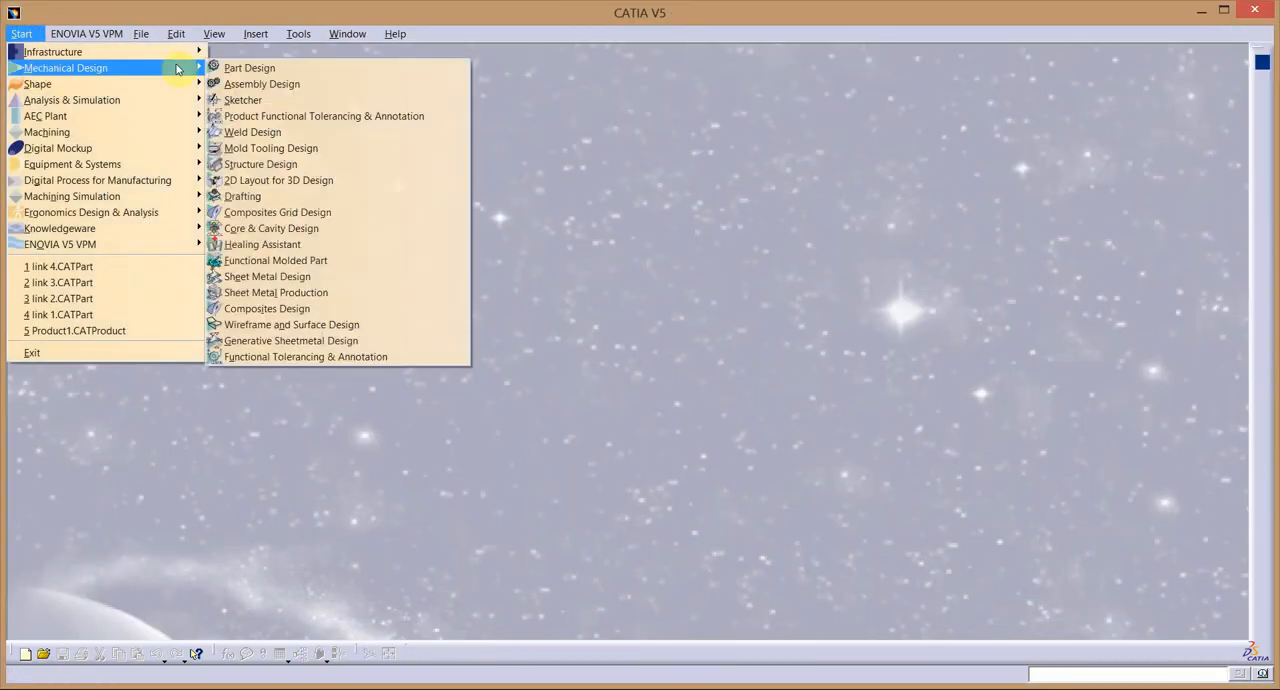
{"action": "left_click", "coordinate": [256, 88]}
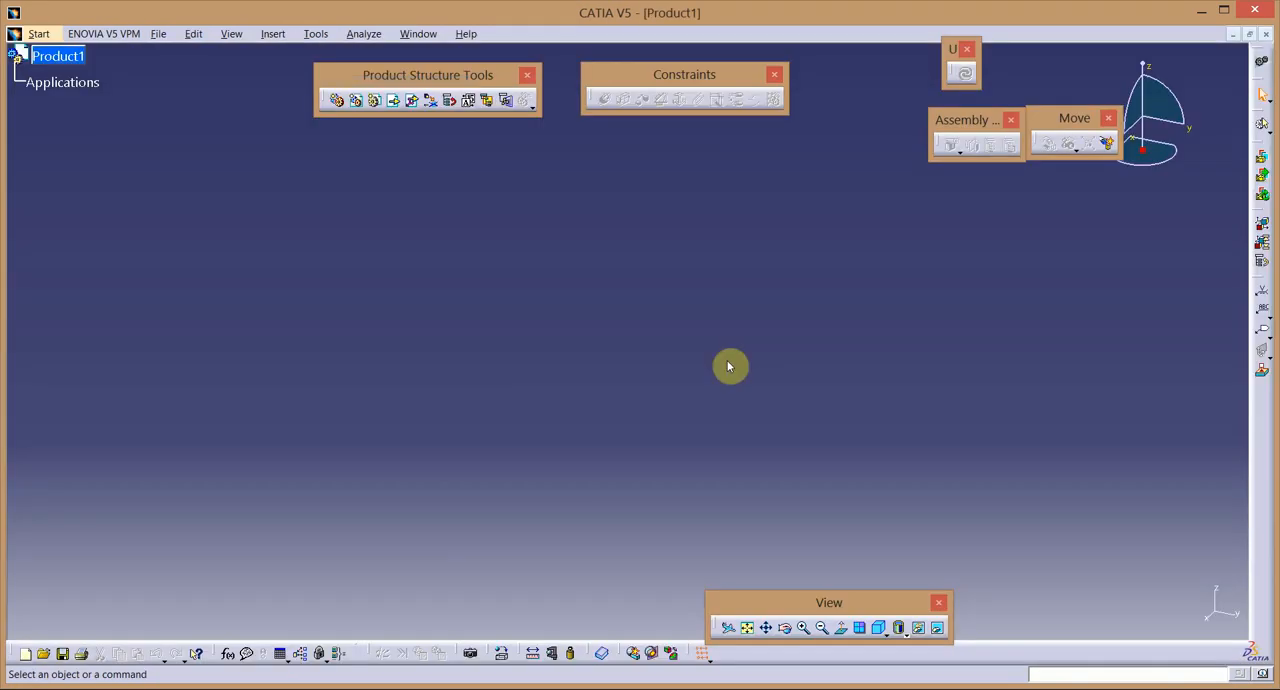
Set the part number of the new product to "slider crank mechanism" in its properties.
{"action": "right_click", "coordinate": [66, 56]}
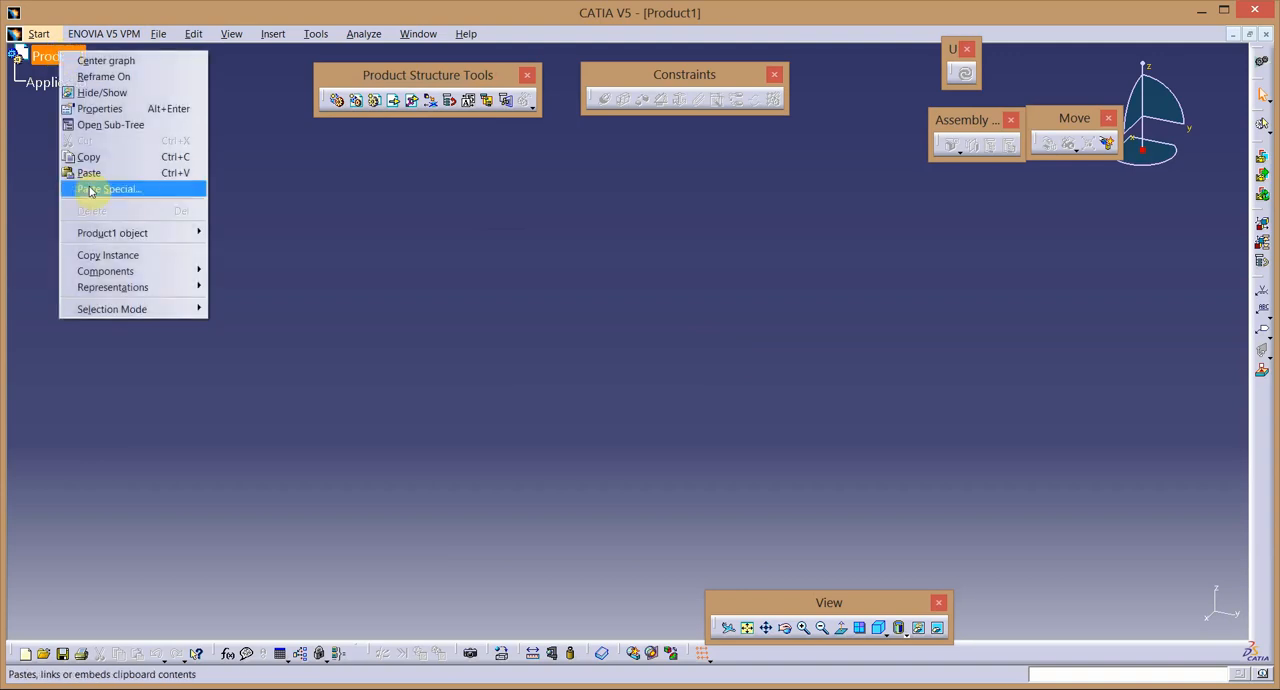
{"action": "left_click", "coordinate": [100, 109]}
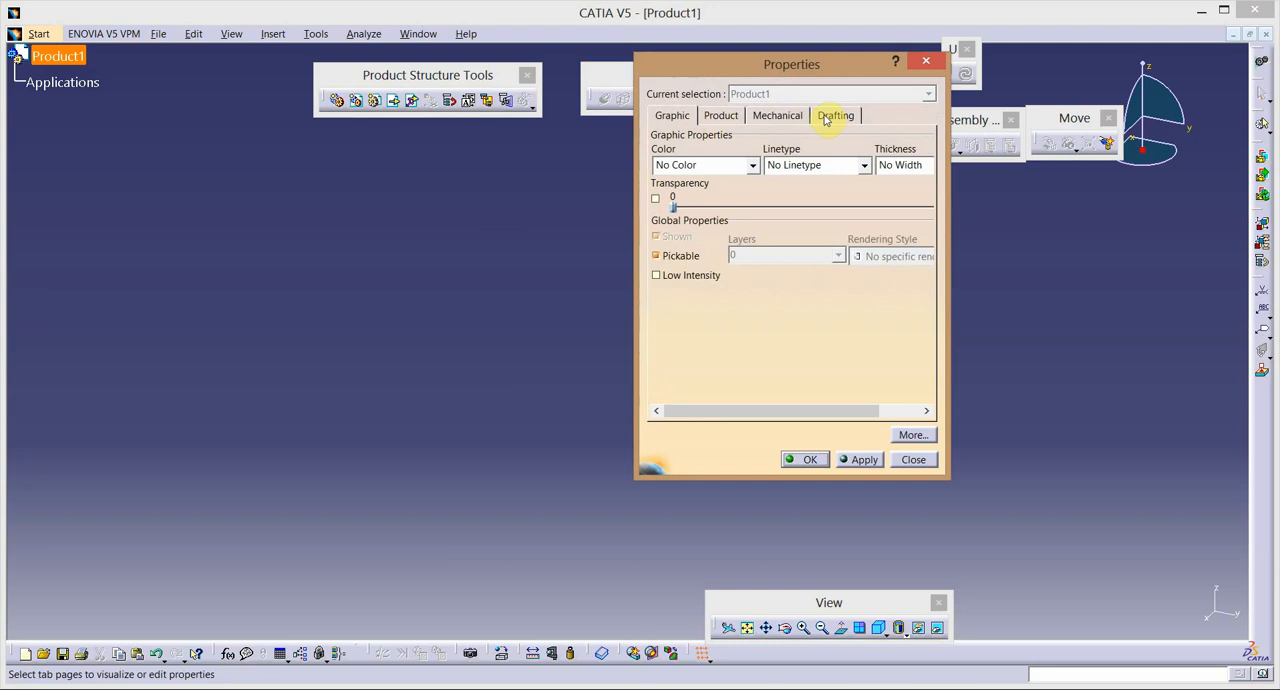
{"action": "left_click", "coordinate": [722, 116]}
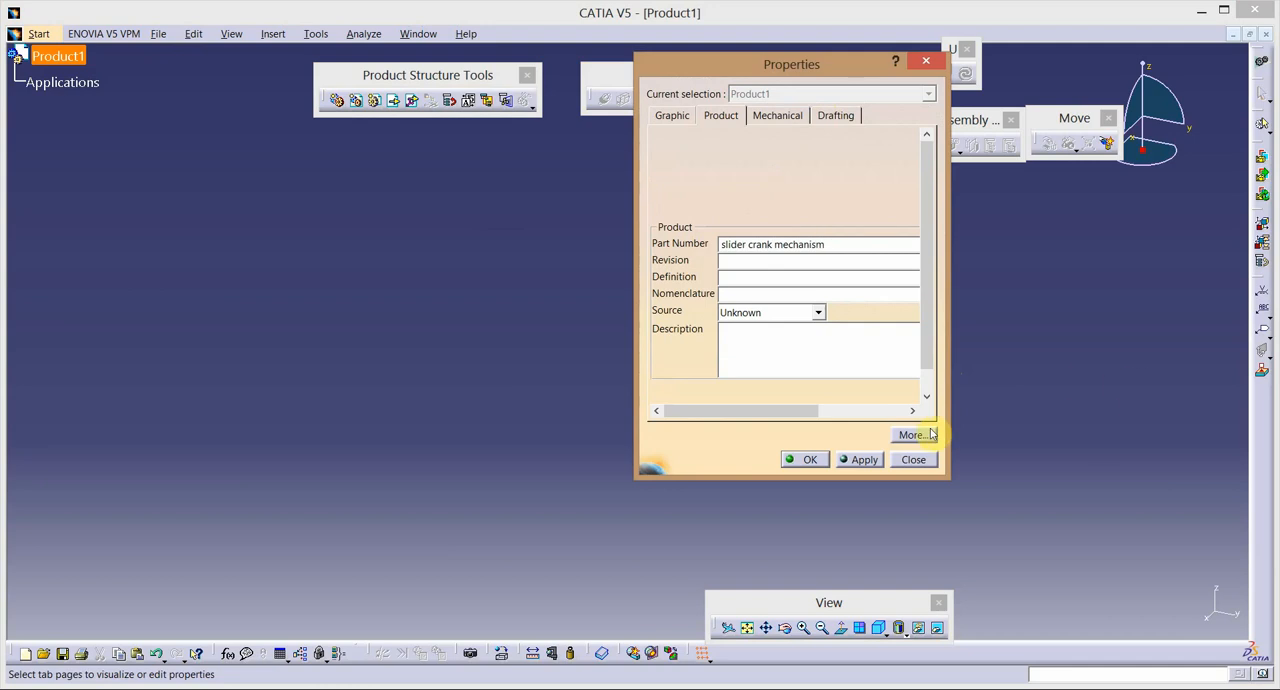
{"action": "left_click", "coordinate": [856, 459]}
{"action": "left_click", "coordinate": [805, 459]}
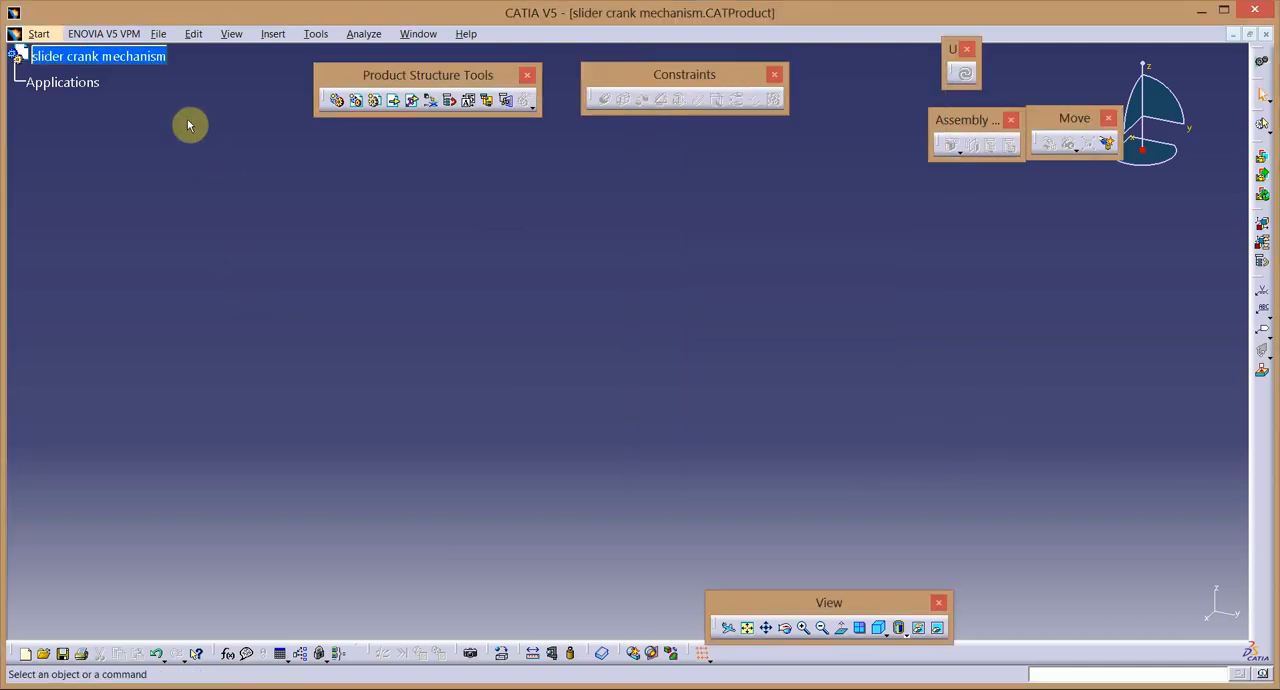
Insert link 1 from the desktop folder "slider crank mechanism" as an existing component of the product.
{"action": "left_click", "coordinate": [394, 103]}
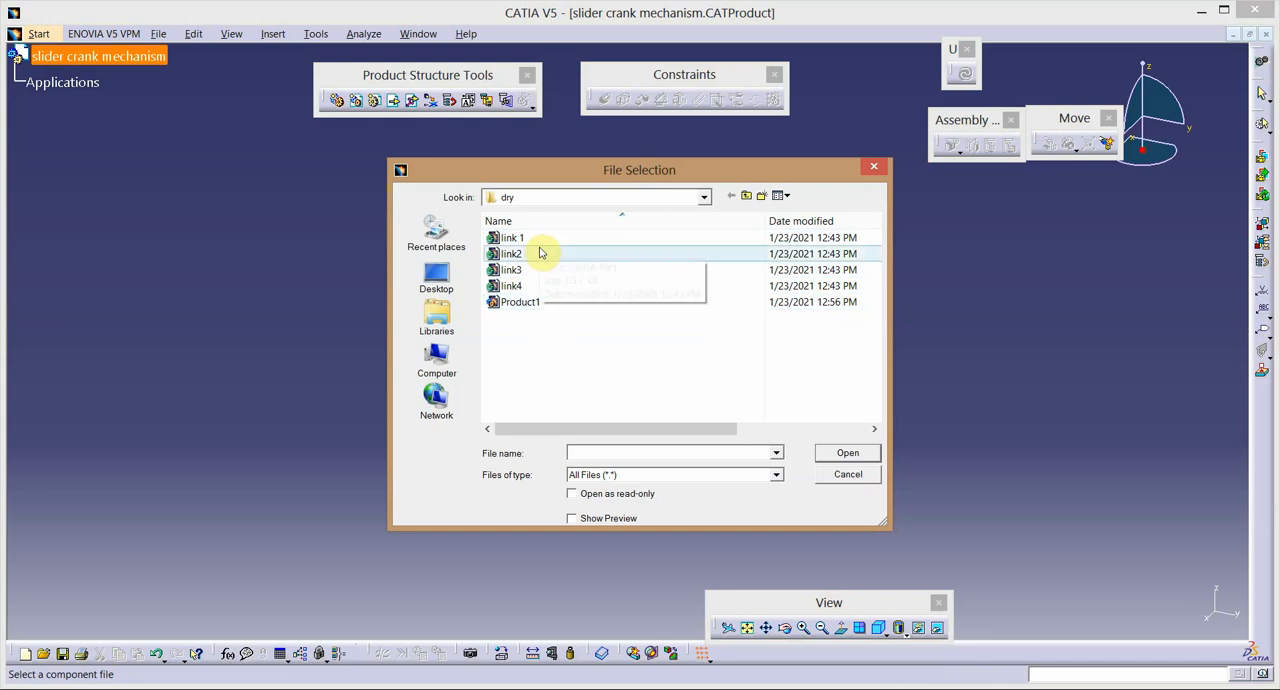
{"action": "left_click", "coordinate": [746, 197]}
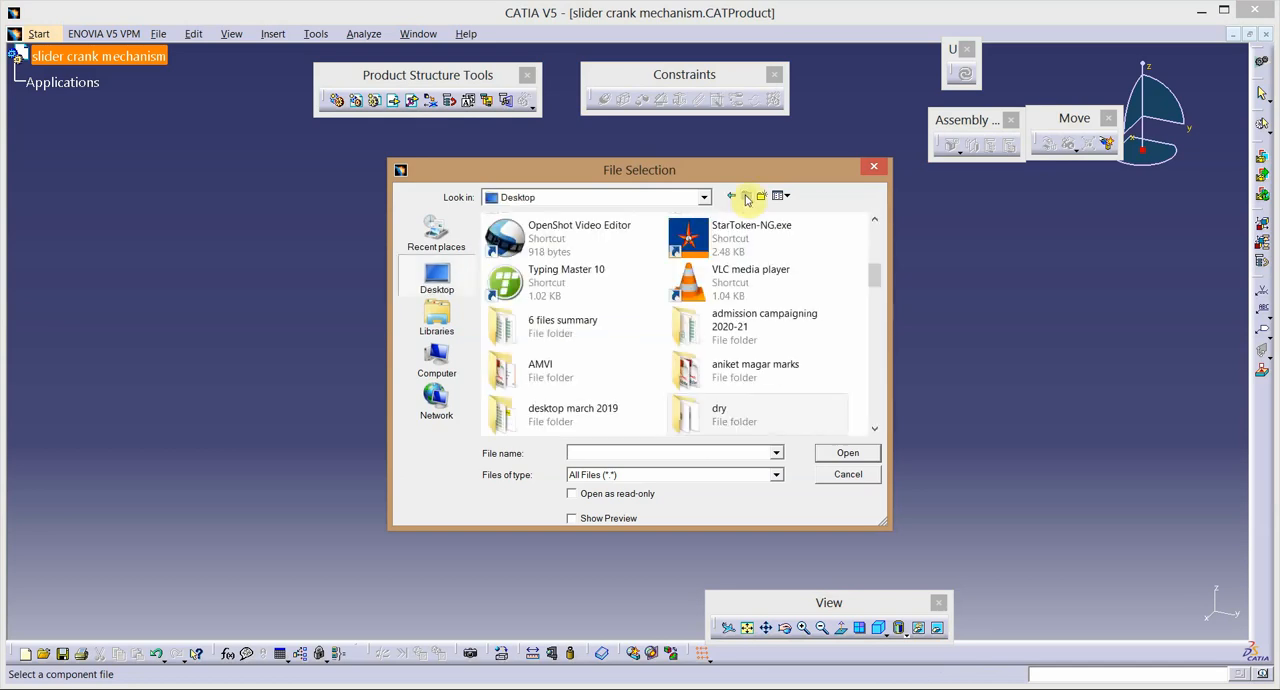
{"action": "left_click", "coordinate": [718, 366]}
{"action": "key", "text": "s"}
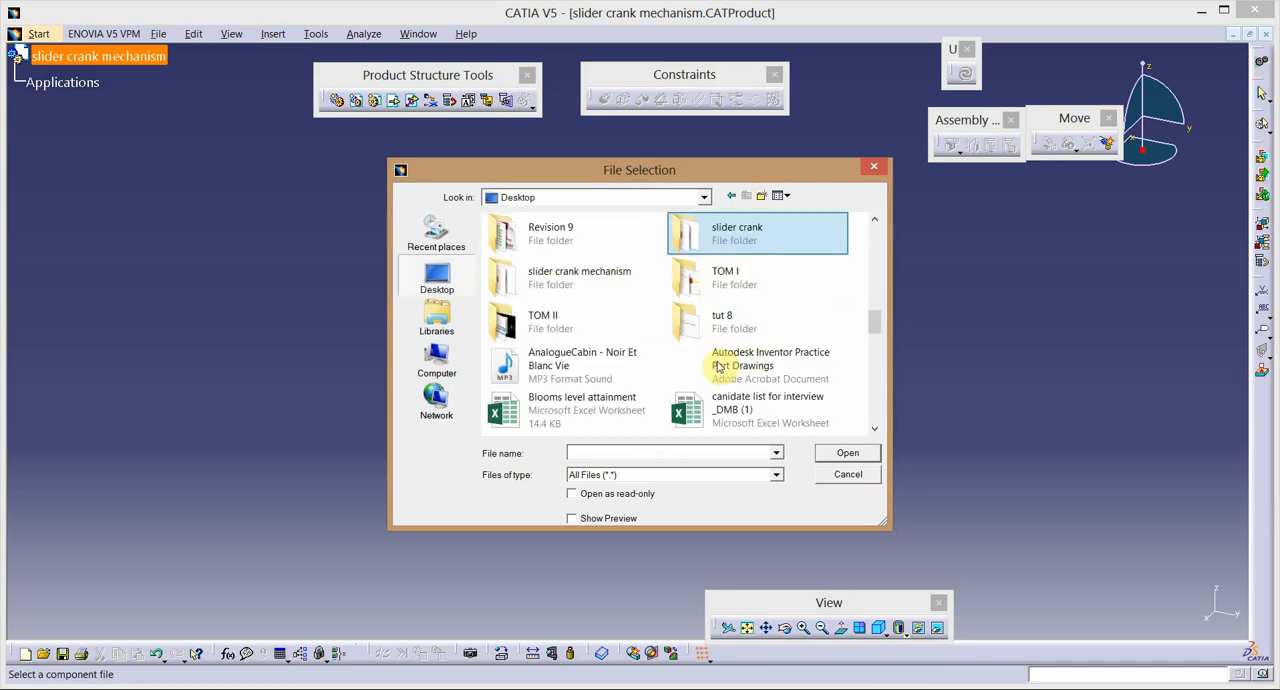
{"action": "double_click", "coordinate": [575, 278]}
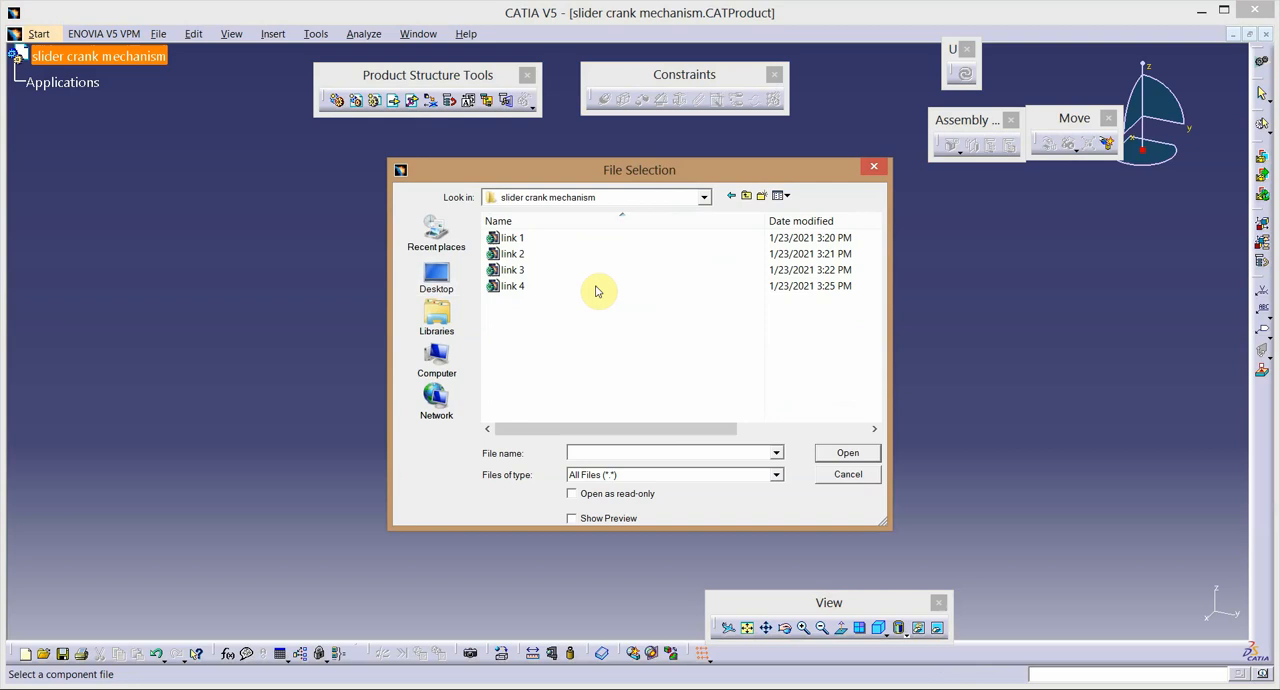
{"action": "double_click", "coordinate": [535, 241]}
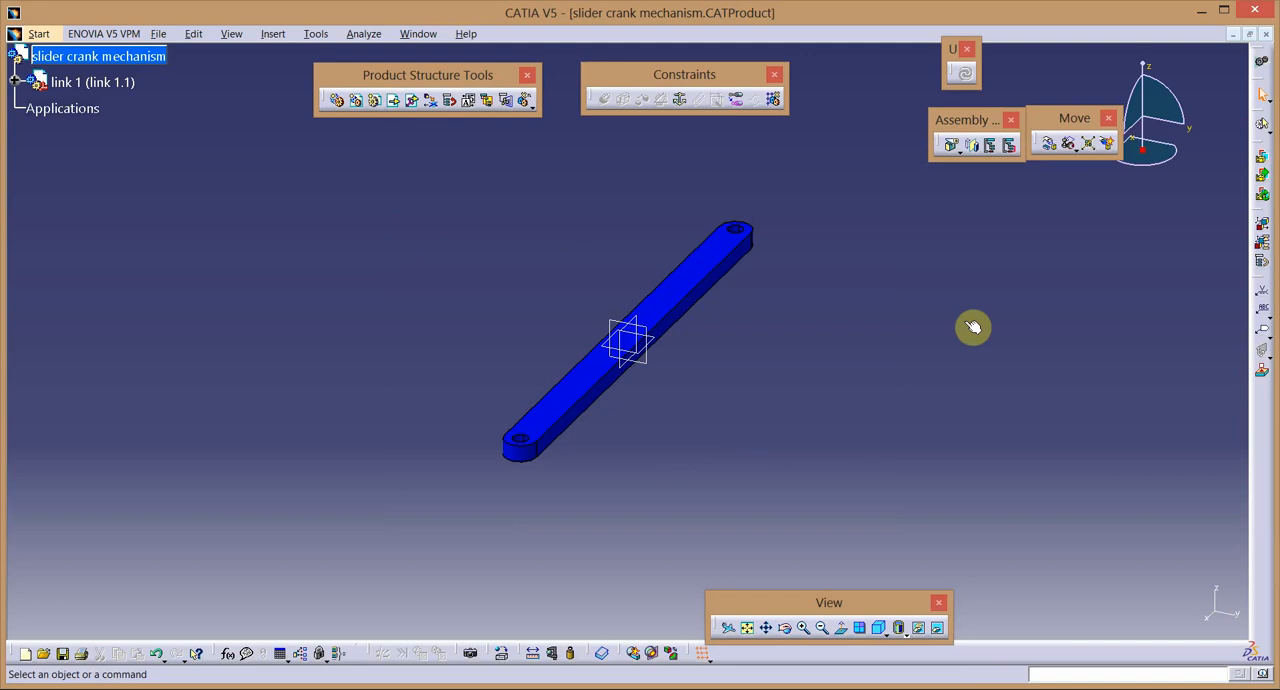
Fix link 1 in place with a Fix constraint and check its component degrees of freedom.
{"action": "left_click", "coordinate": [680, 99]}
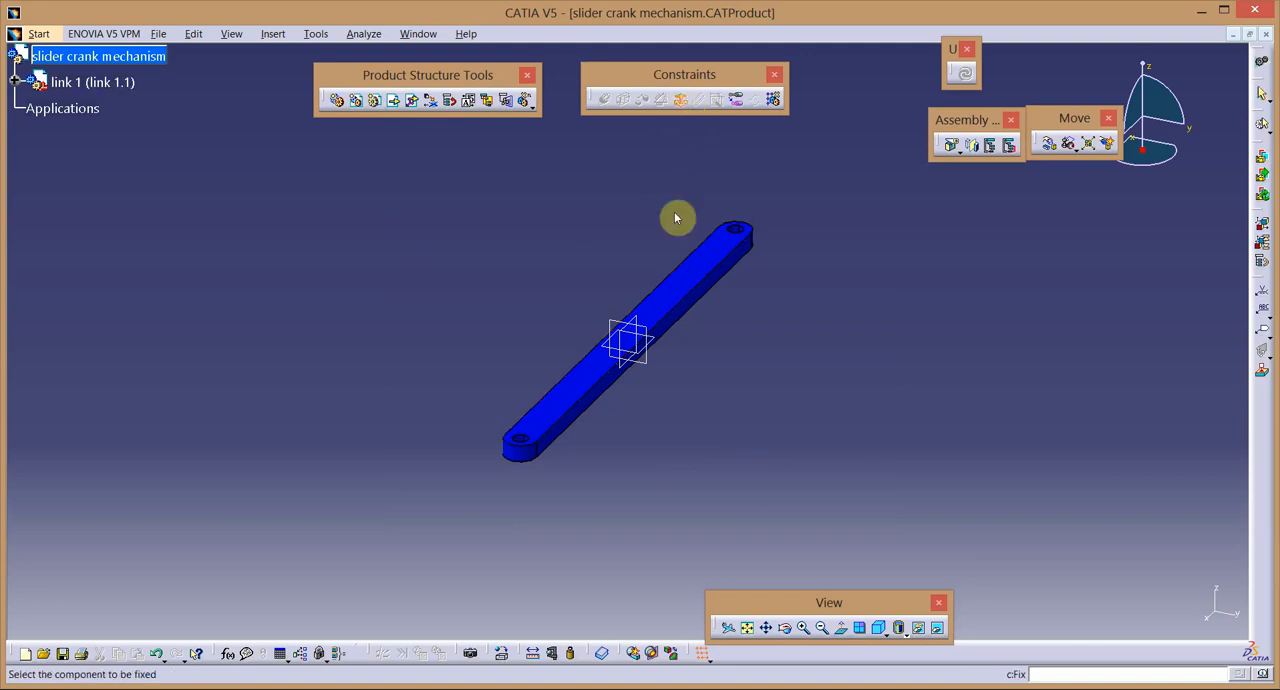
{"action": "left_click", "coordinate": [674, 289]}
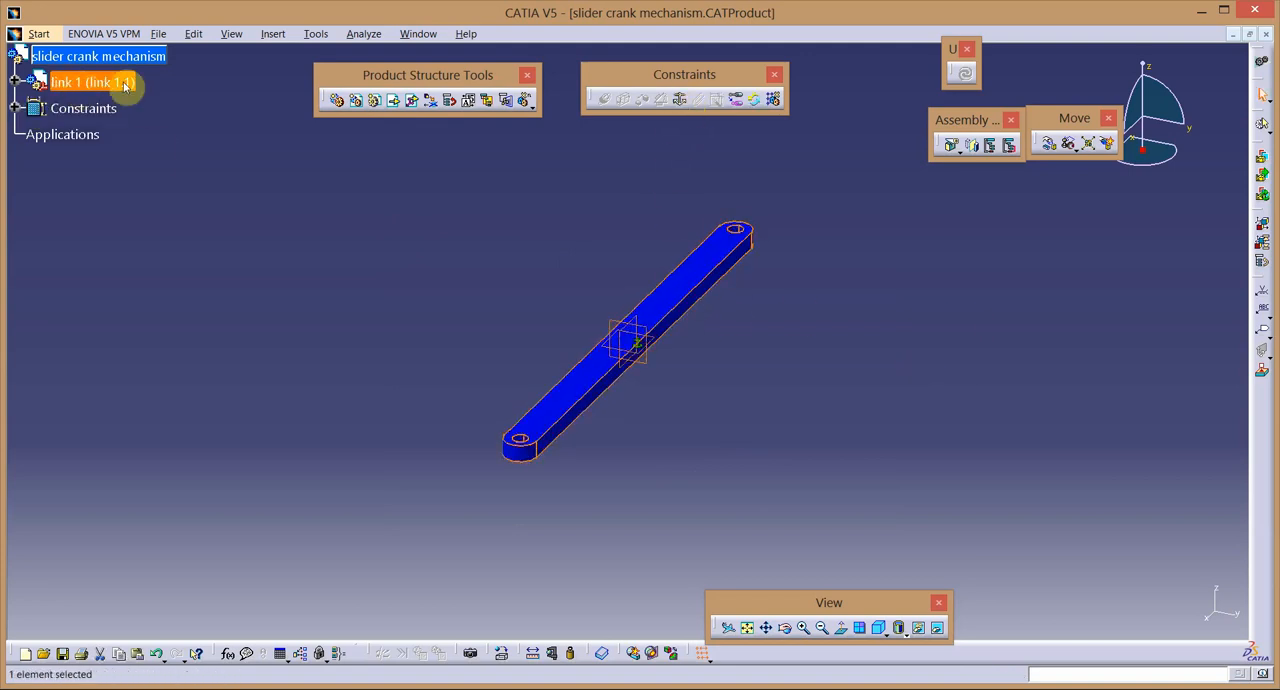
{"action": "right_click", "coordinate": [92, 82]}
{"action": "mouse_move", "coordinate": [166, 269]}
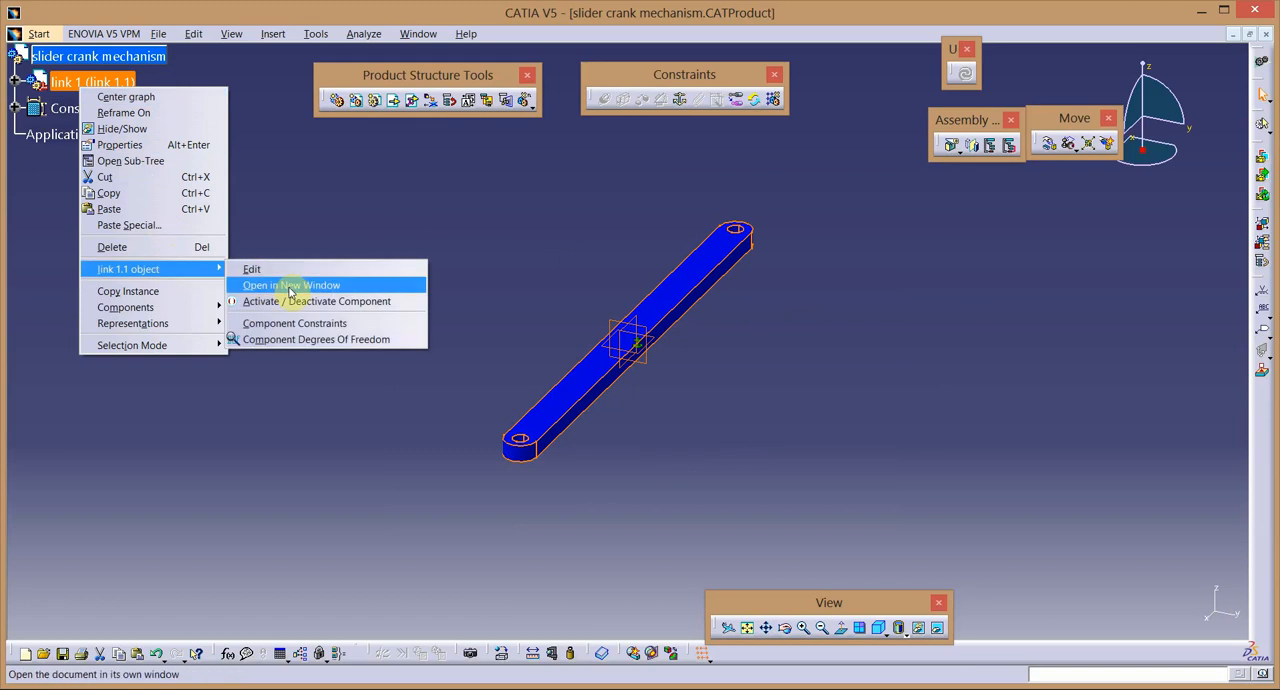
{"action": "left_click", "coordinate": [310, 339]}
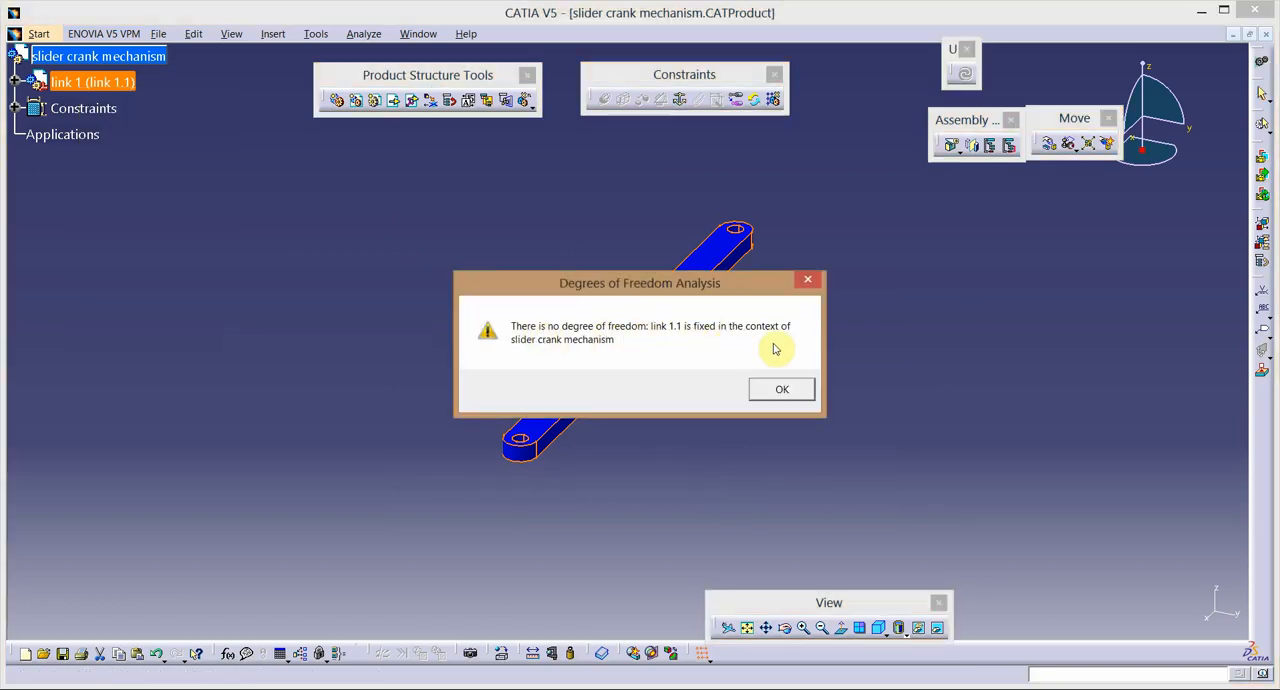
{"action": "left_click", "coordinate": [778, 391]}
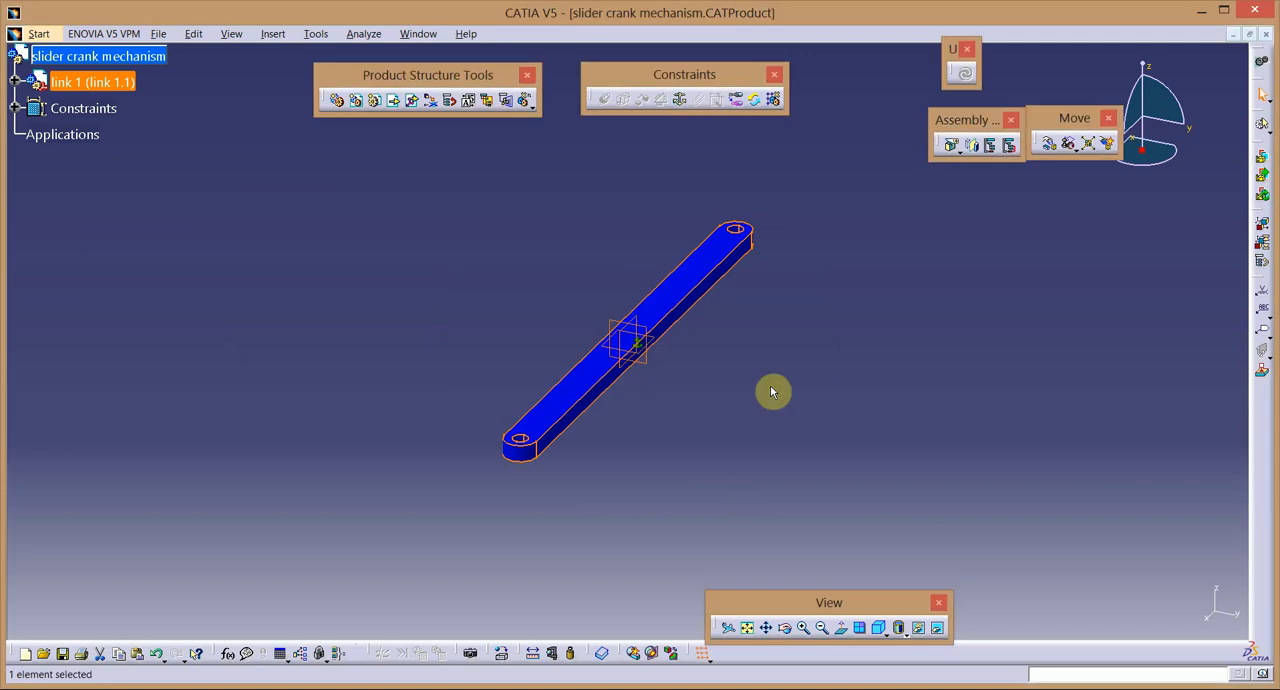
Insert link 2 from the "slider crank mechanism" folder into the product as an existing component.
{"action": "left_click", "coordinate": [785, 627]}
{"action": "left_click_drag", "start_coordinate": [621, 305], "coordinate": [560, 325]}
{"action": "left_click", "coordinate": [307, 115]}
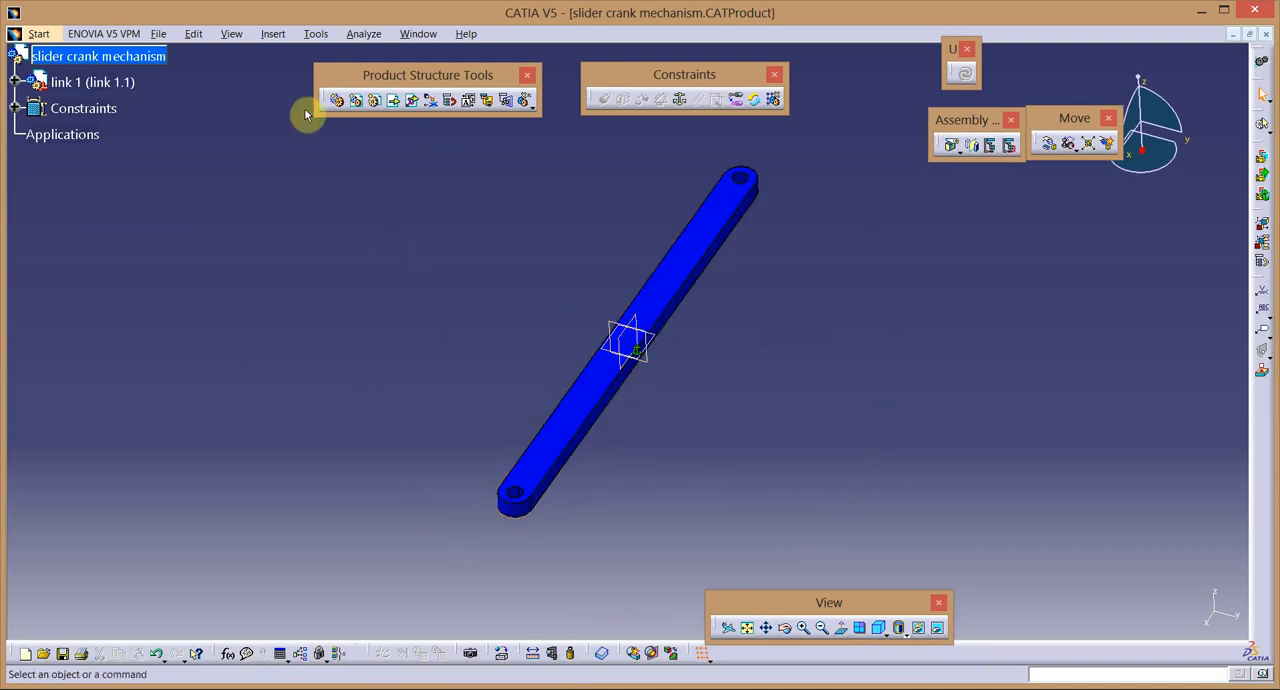
{"action": "left_click", "coordinate": [130, 52]}
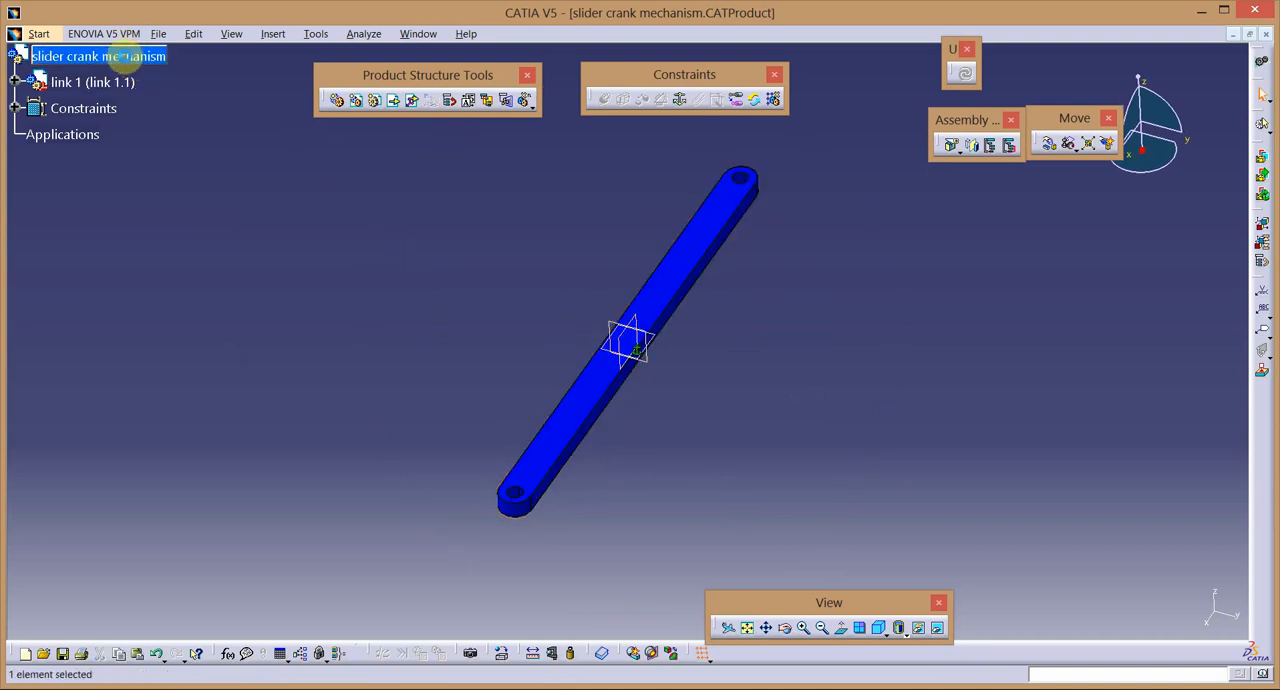
{"action": "left_click", "coordinate": [397, 104]}
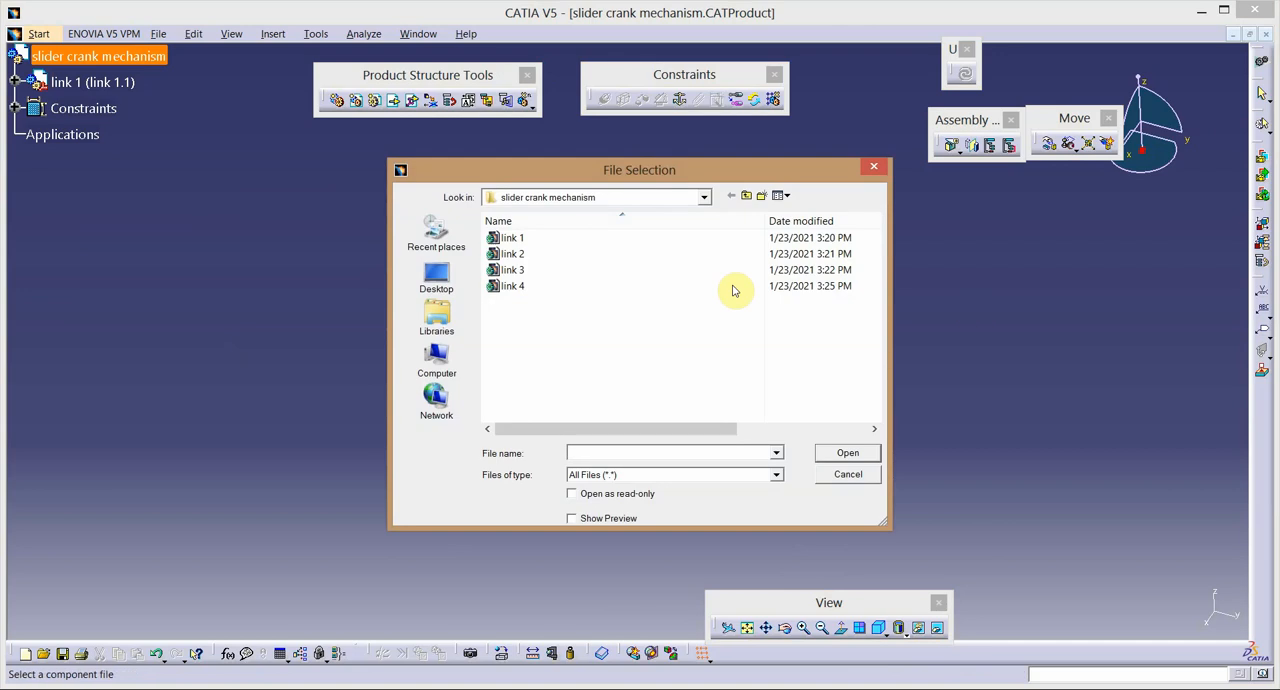
{"action": "double_click", "coordinate": [550, 262]}
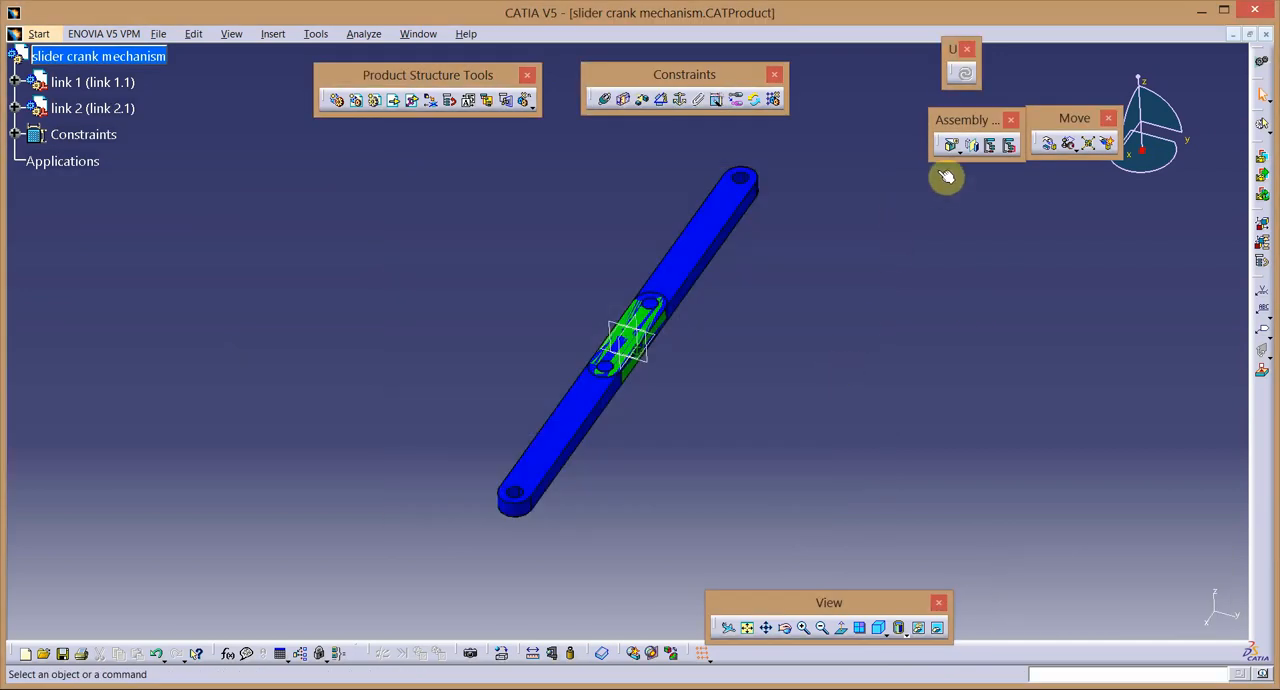
Move link 2 clear of link 1 with freehand manipulation along the X and Y axes.
{"action": "left_click", "coordinate": [1047, 148]}
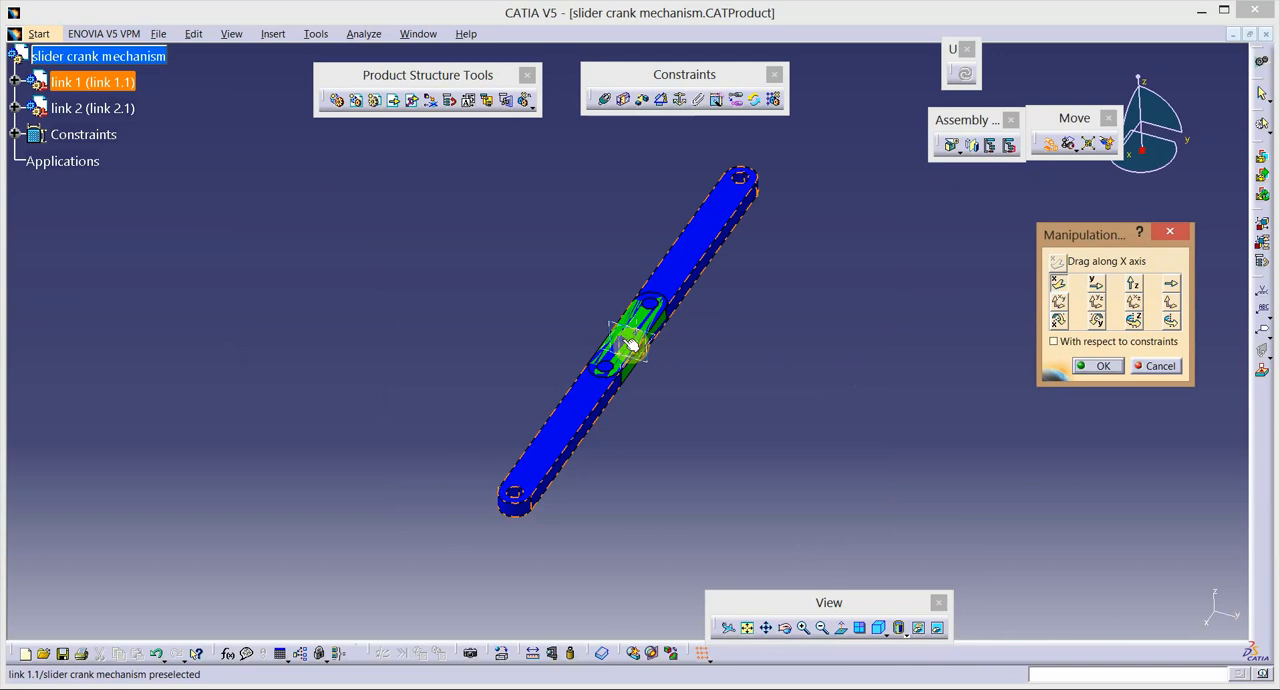
{"action": "left_click_drag", "start_coordinate": [630, 345], "coordinate": [520, 290]}
{"action": "left_click", "coordinate": [1096, 283]}
{"action": "left_click", "coordinate": [1100, 366]}
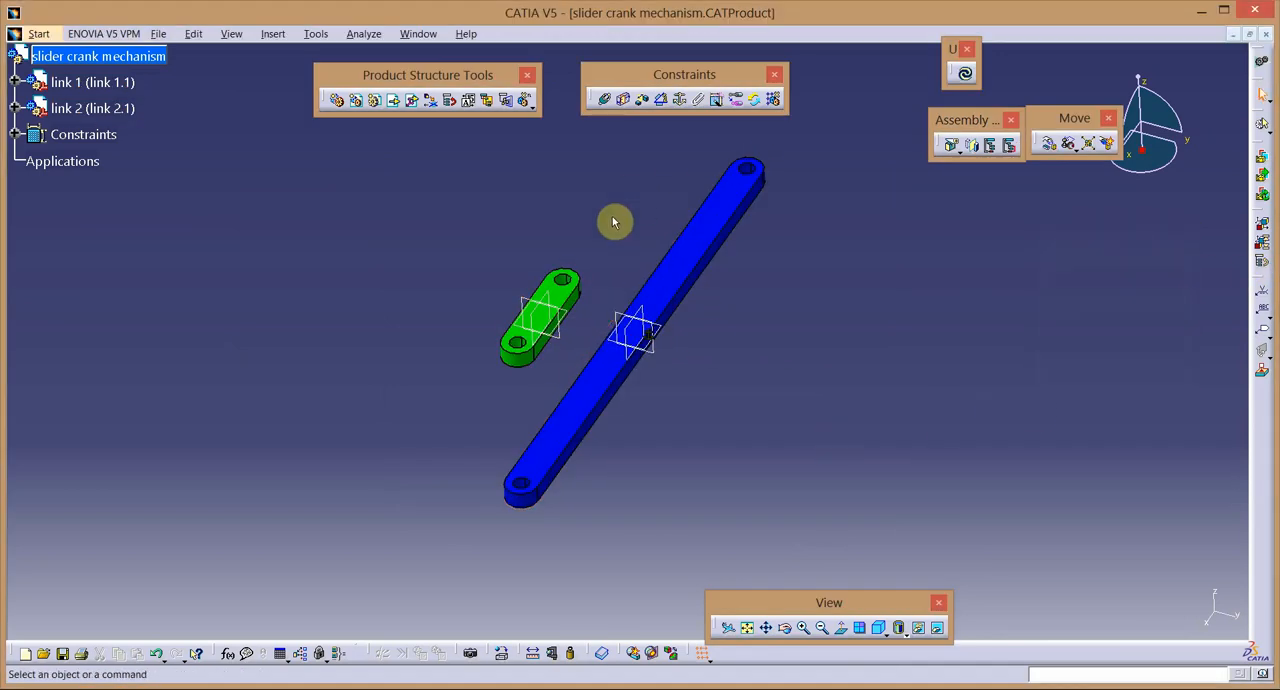
Add a coincidence constraint between the axis of link 2's near end hole and the axis of link 1's near end hole.
{"action": "left_click", "coordinate": [604, 99]}
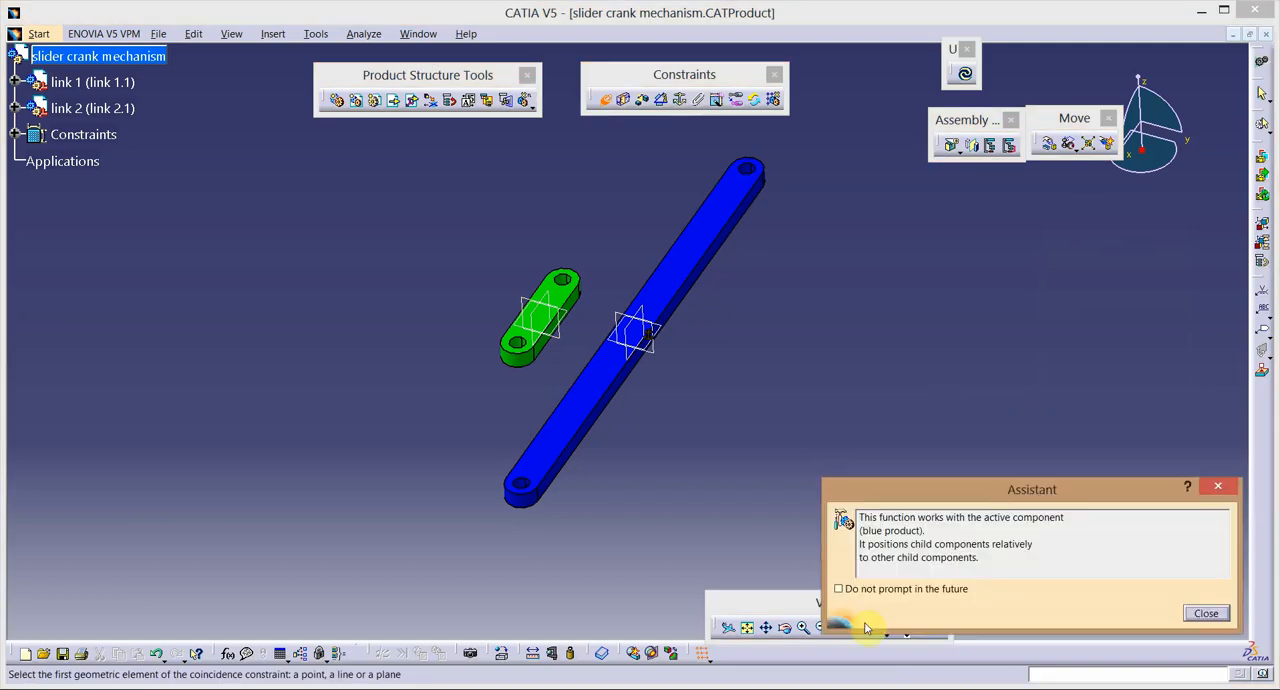
{"action": "left_click", "coordinate": [1207, 613]}
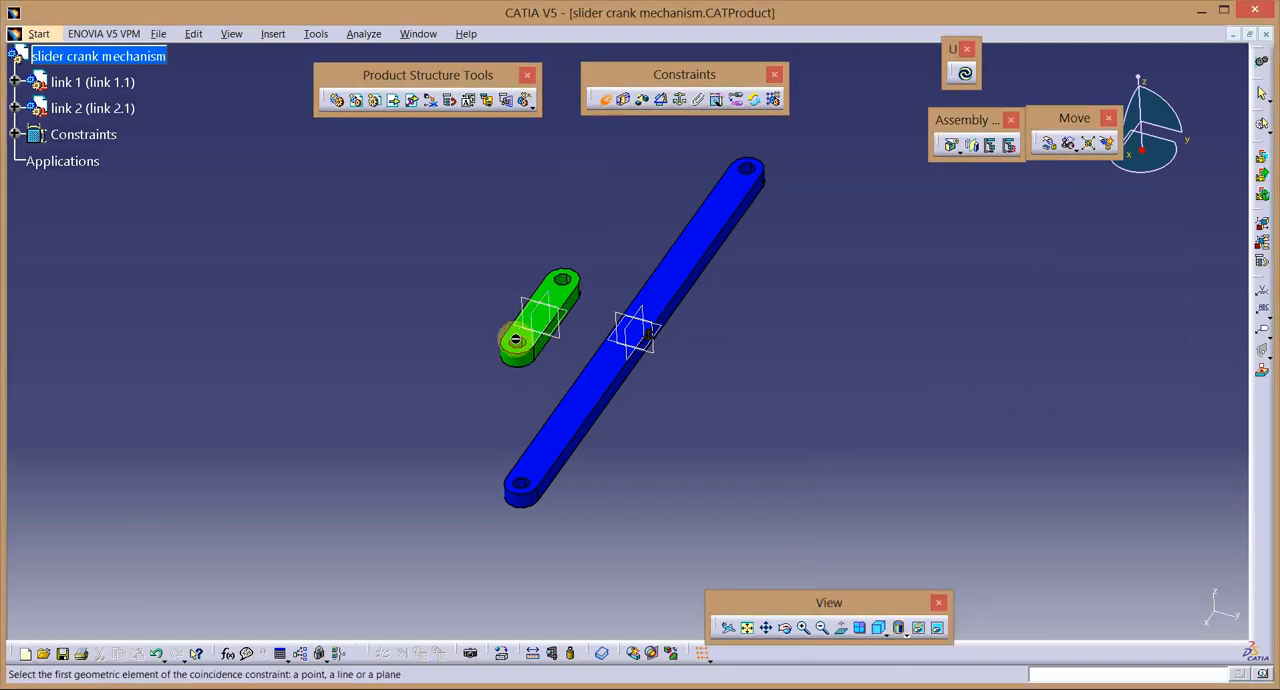
{"action": "left_click", "coordinate": [513, 344]}
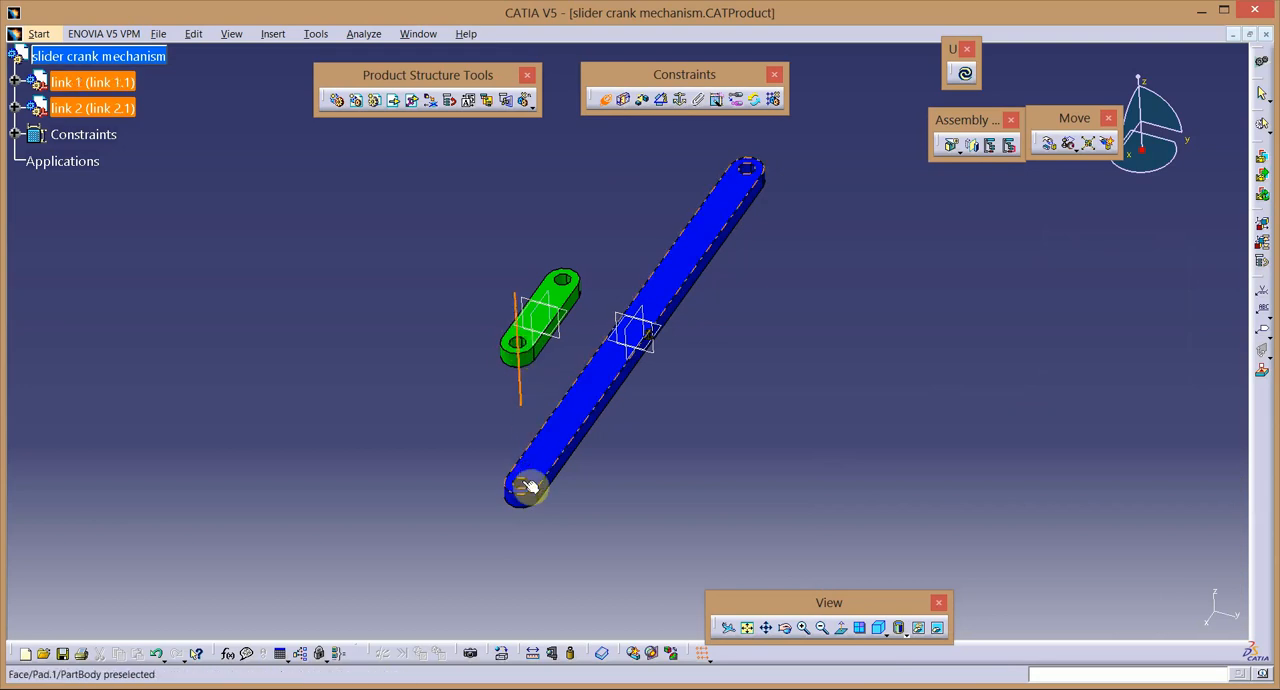
{"action": "left_click", "coordinate": [528, 487]}
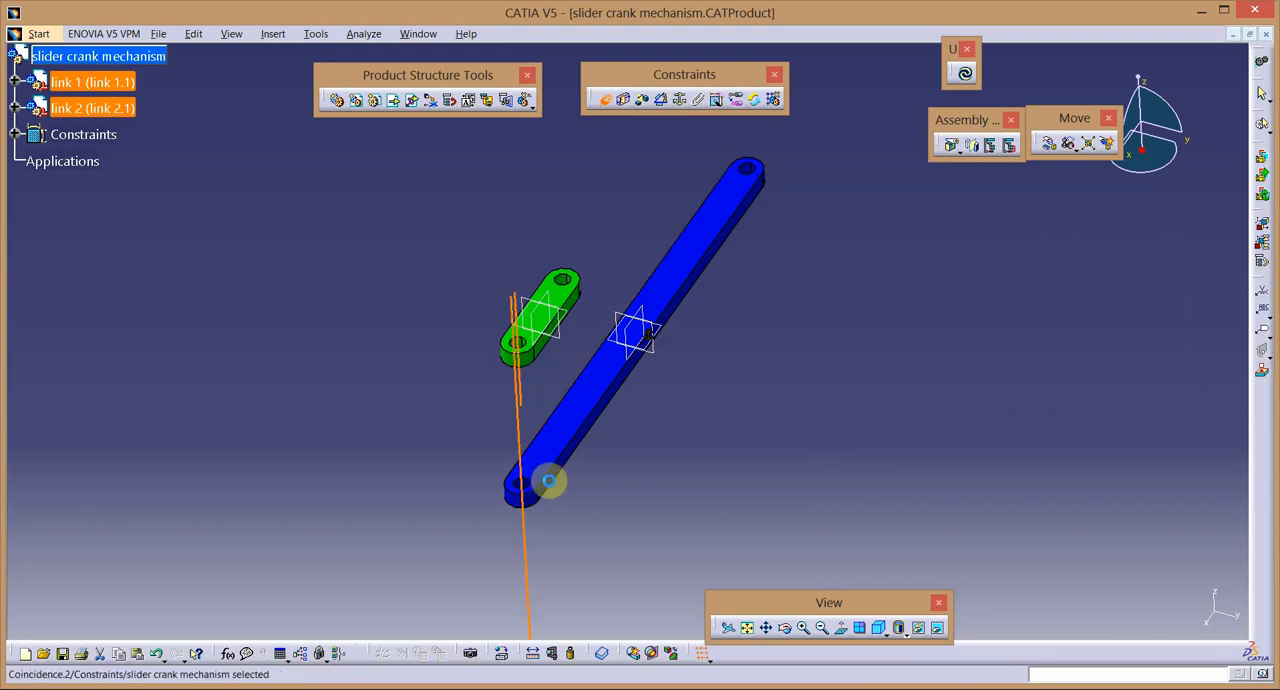
Add a contact constraint between the upper flat faces of link 2 and link 1, and update the assembly.
{"action": "left_click", "coordinate": [623, 99]}
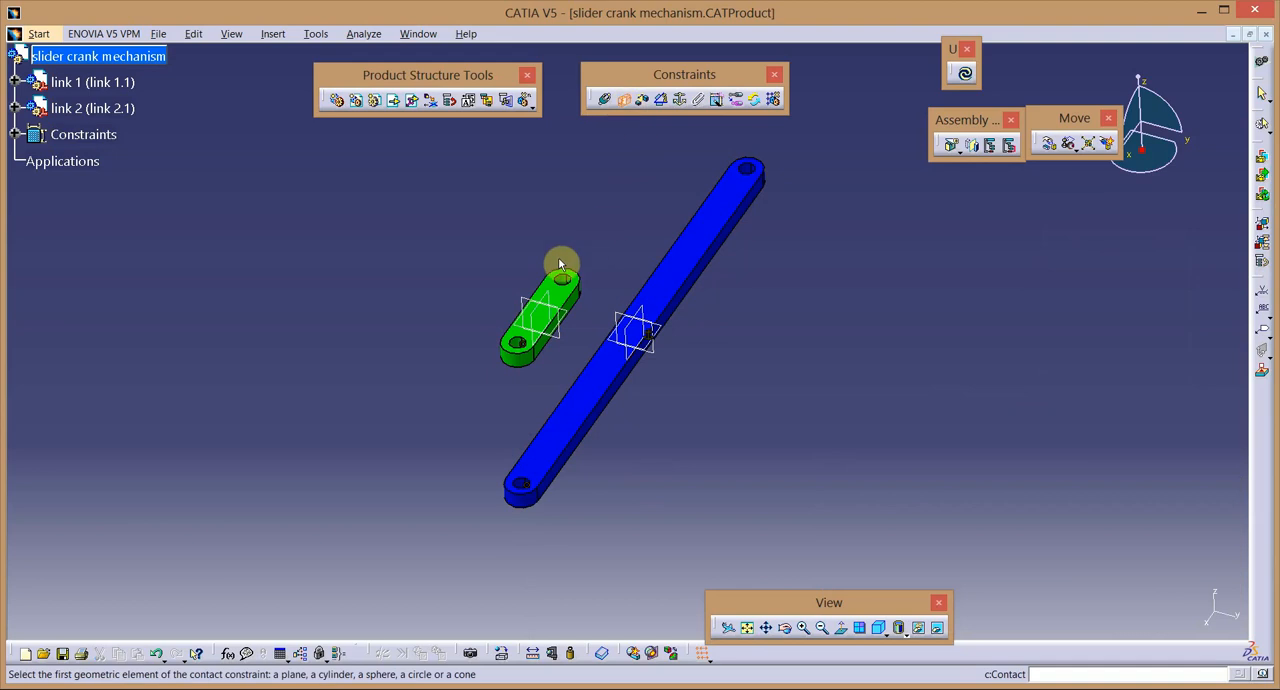
{"action": "left_click", "coordinate": [568, 298]}
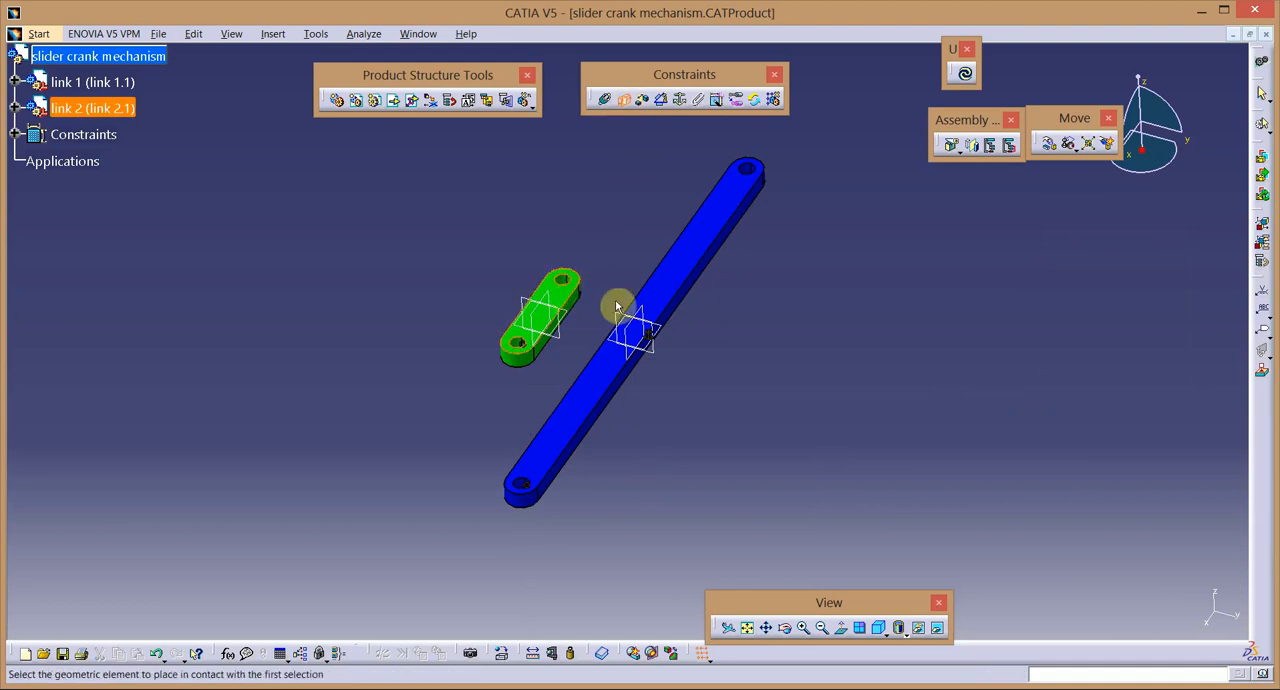
{"action": "left_click", "coordinate": [591, 408]}
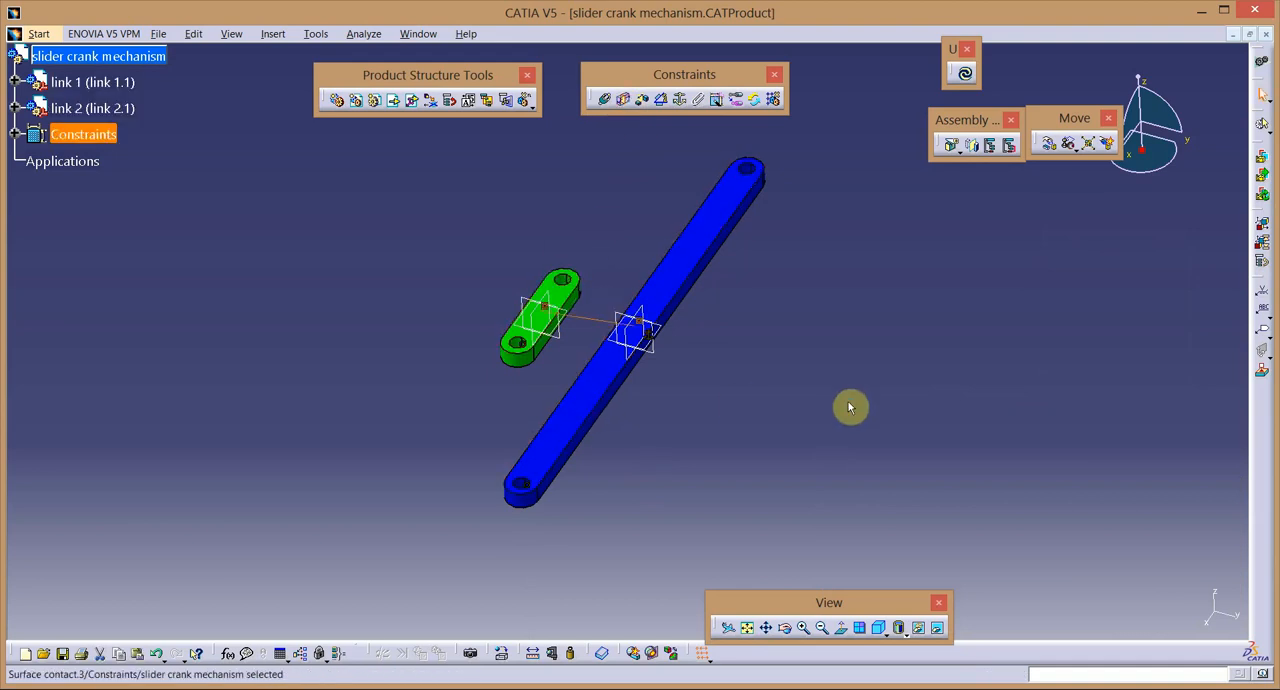
{"action": "left_click", "coordinate": [963, 74]}
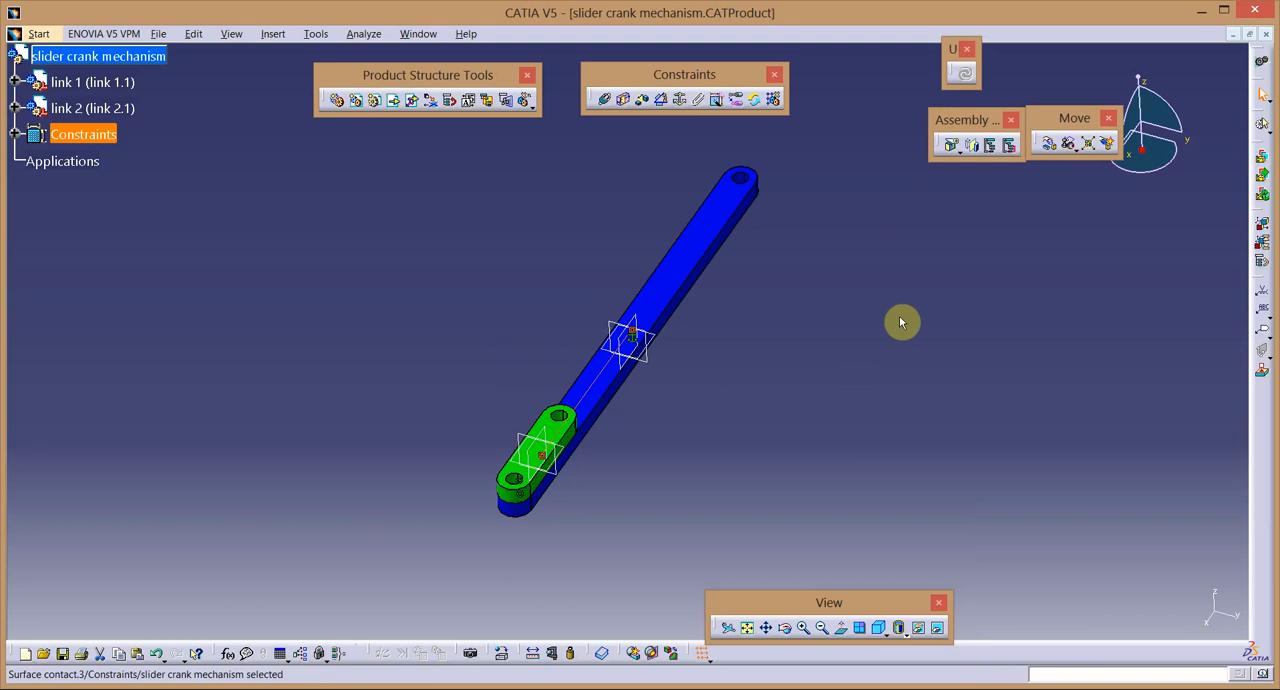
Rotate link 2 about its shared hole axis with link 1 so it swings out to an angle from link 1.
{"action": "left_click", "coordinate": [1048, 145]}
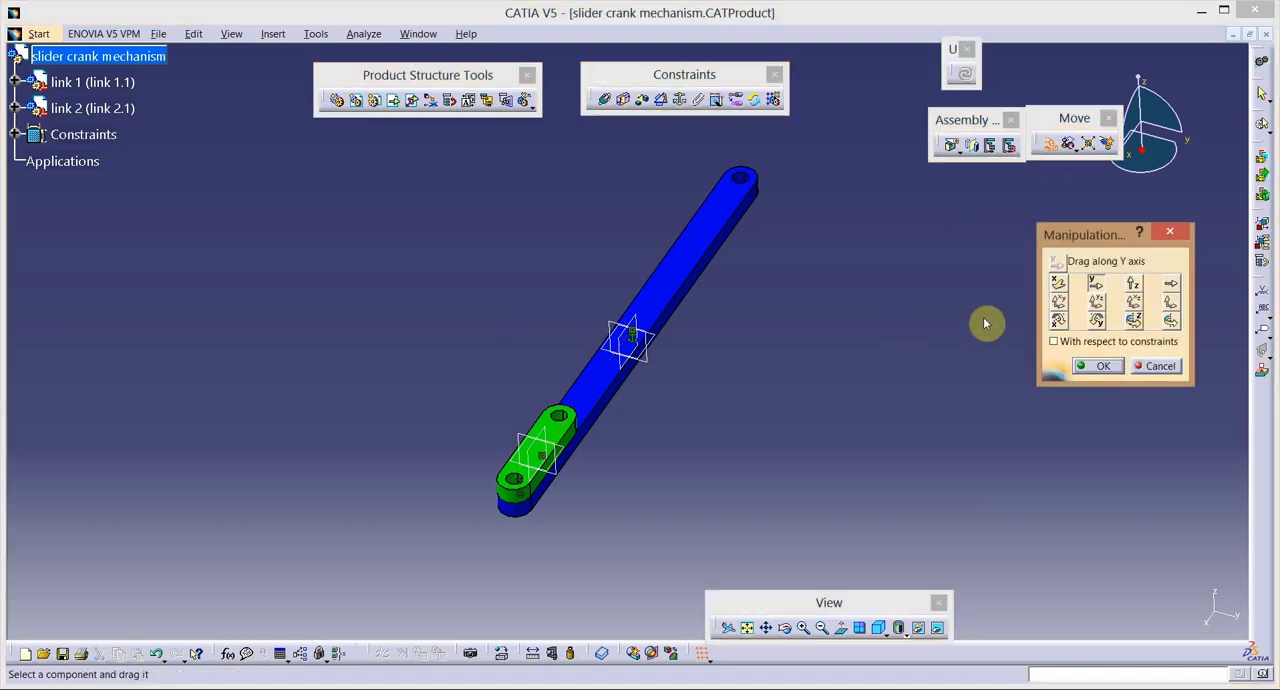
{"action": "left_click", "coordinate": [1170, 321]}
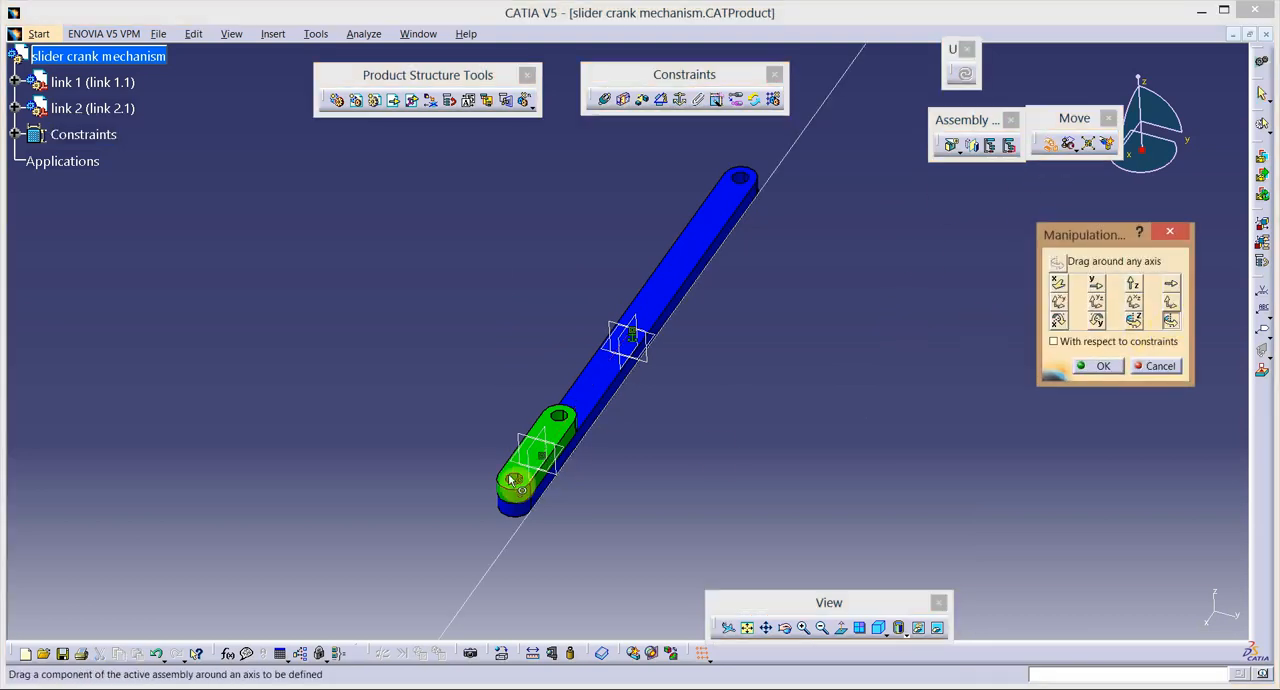
{"action": "left_click_drag", "start_coordinate": [565, 441], "coordinate": [466, 408]}
{"action": "left_click", "coordinate": [1097, 366]}
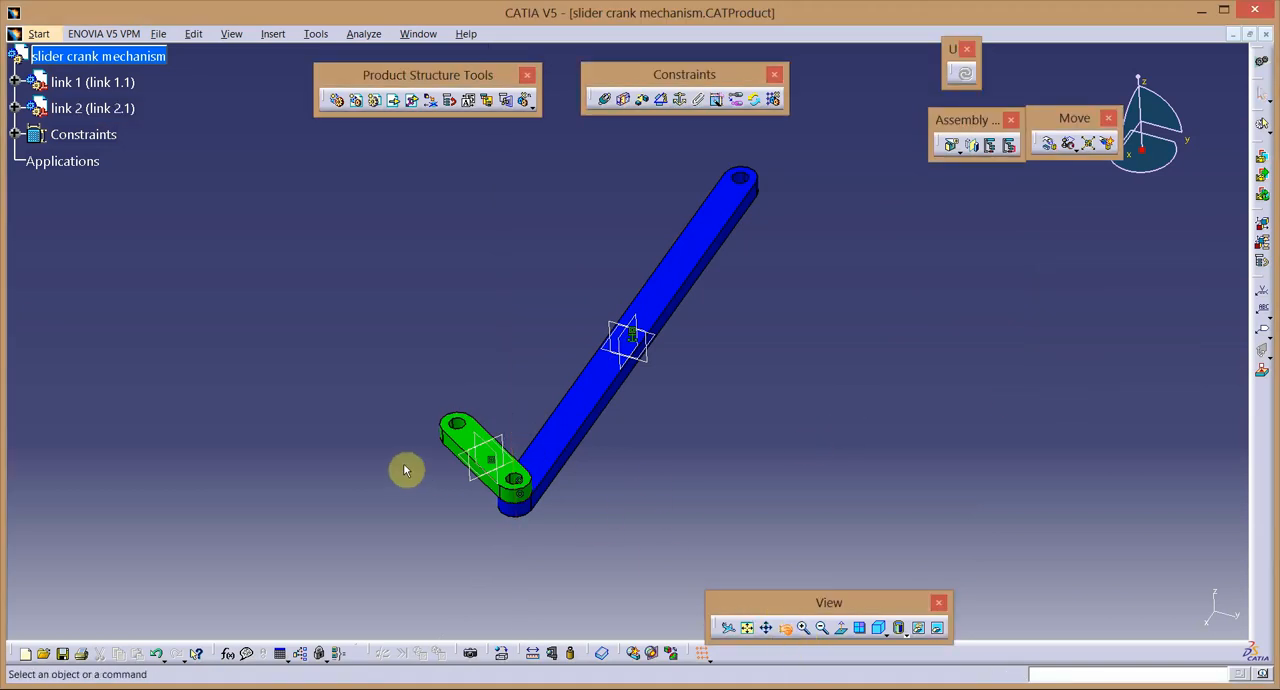
Insert link 3 from the "slider crank mechanism" folder into the product as an existing component.
{"action": "middle_click_drag", "start_coordinate": [405, 470], "coordinate": [330, 385]}
{"action": "left_click", "coordinate": [787, 632]}
{"action": "left_click_drag", "start_coordinate": [749, 314], "coordinate": [600, 600]}
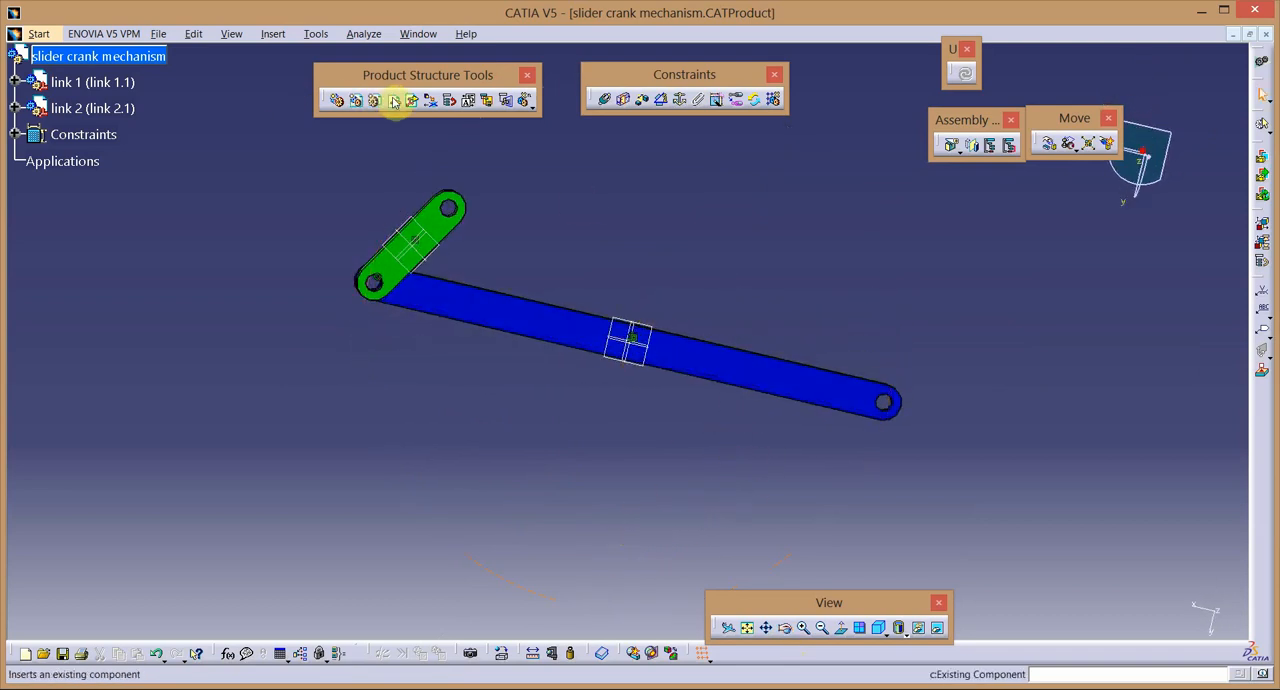
{"action": "left_click", "coordinate": [138, 56]}
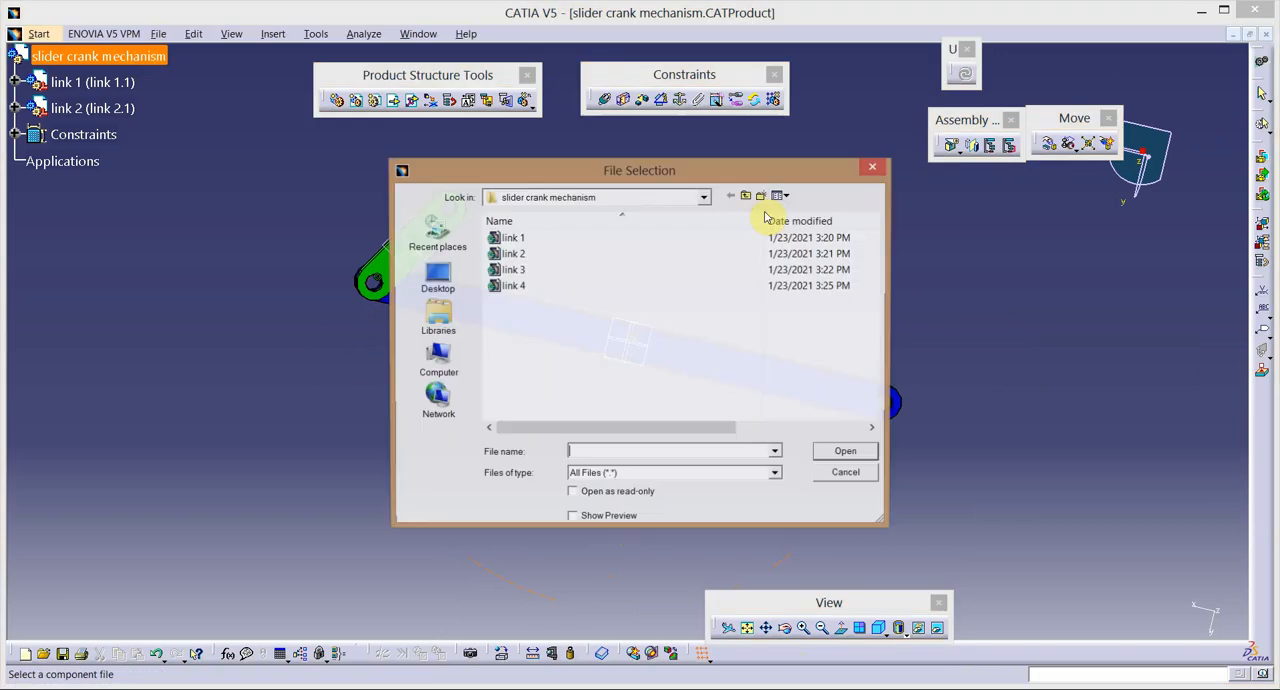
{"action": "double_click", "coordinate": [545, 272]}
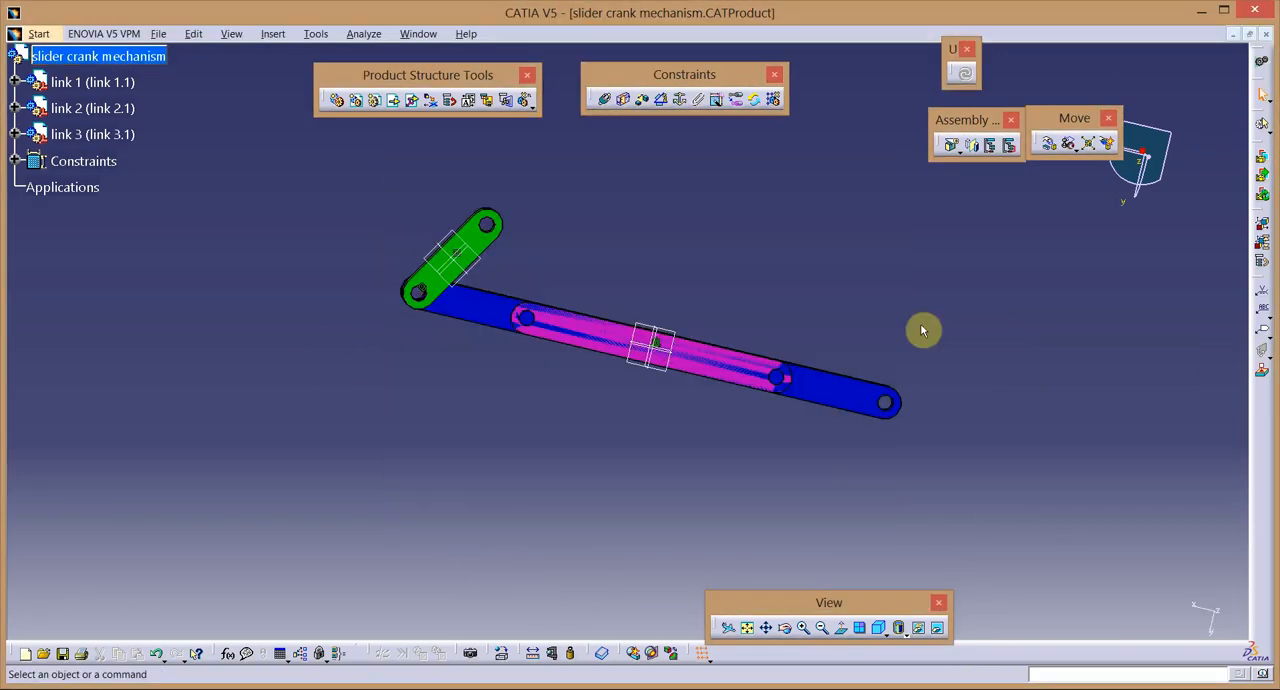
Move link 3 clear of link 1 along the X and Y axes using manipulation with respect to constraints.
{"action": "left_click", "coordinate": [1049, 144]}
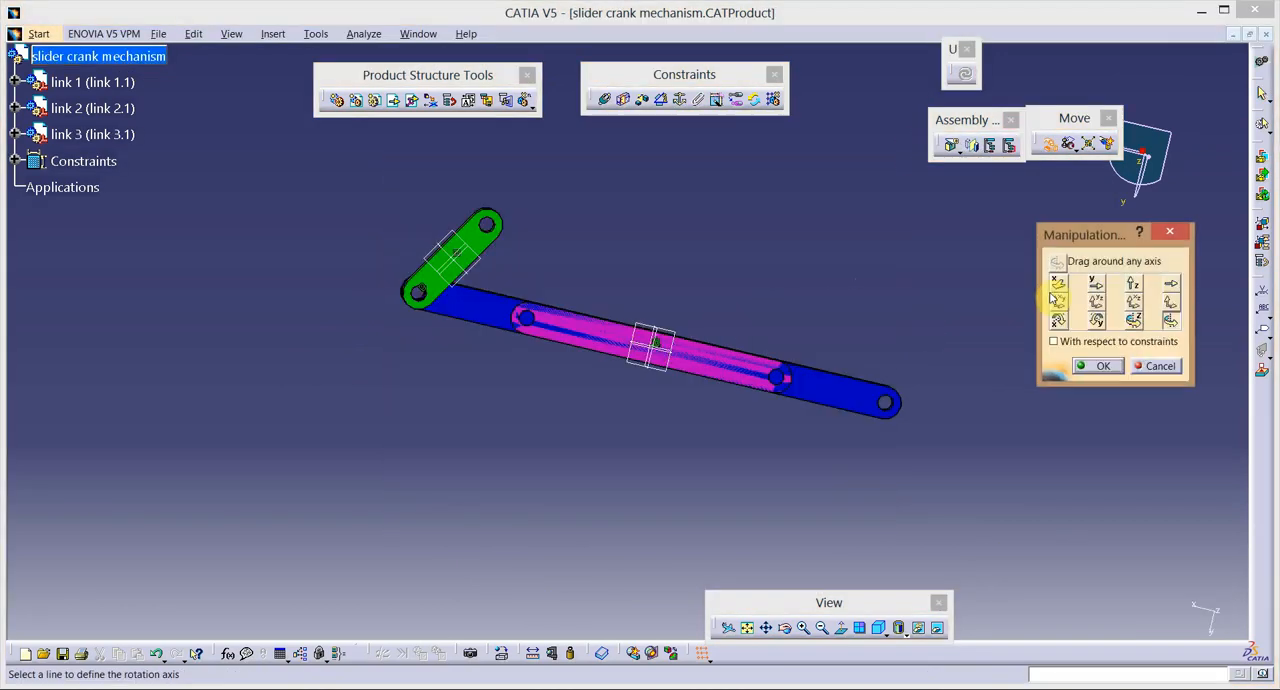
{"action": "left_click", "coordinate": [1096, 283]}
{"action": "left_click_drag", "start_coordinate": [680, 371], "coordinate": [751, 381]}
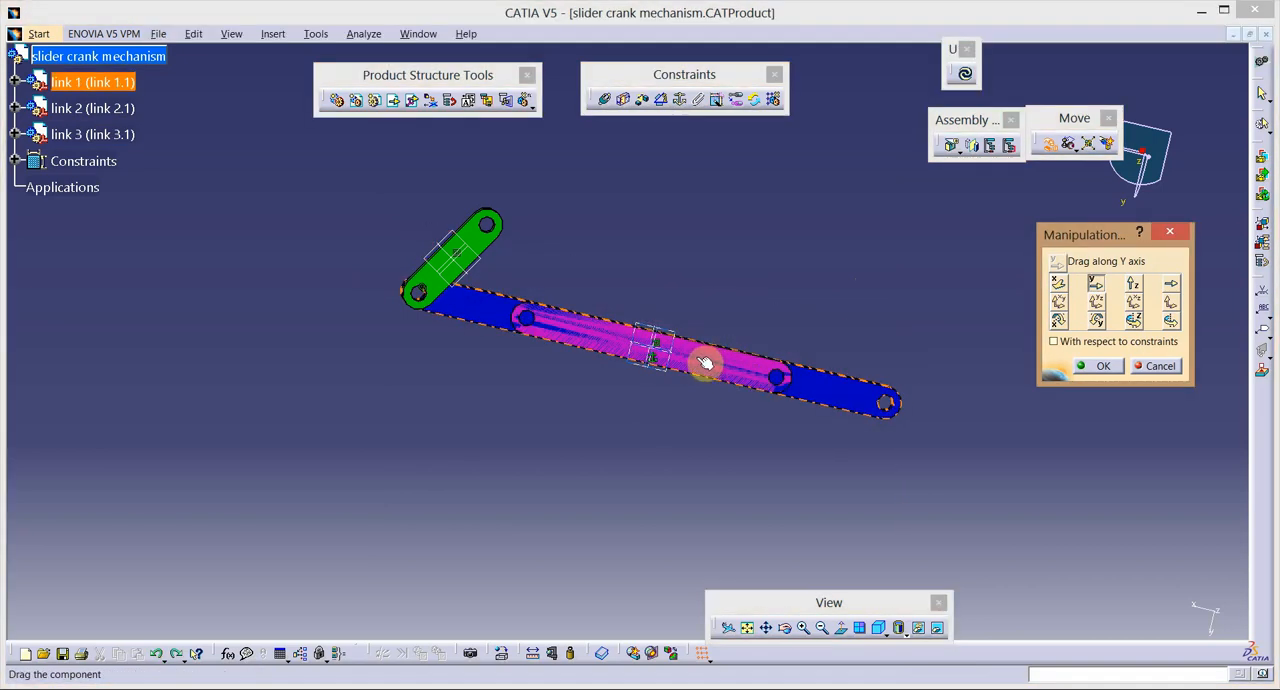
{"action": "left_click_drag", "start_coordinate": [579, 328], "coordinate": [579, 328]}
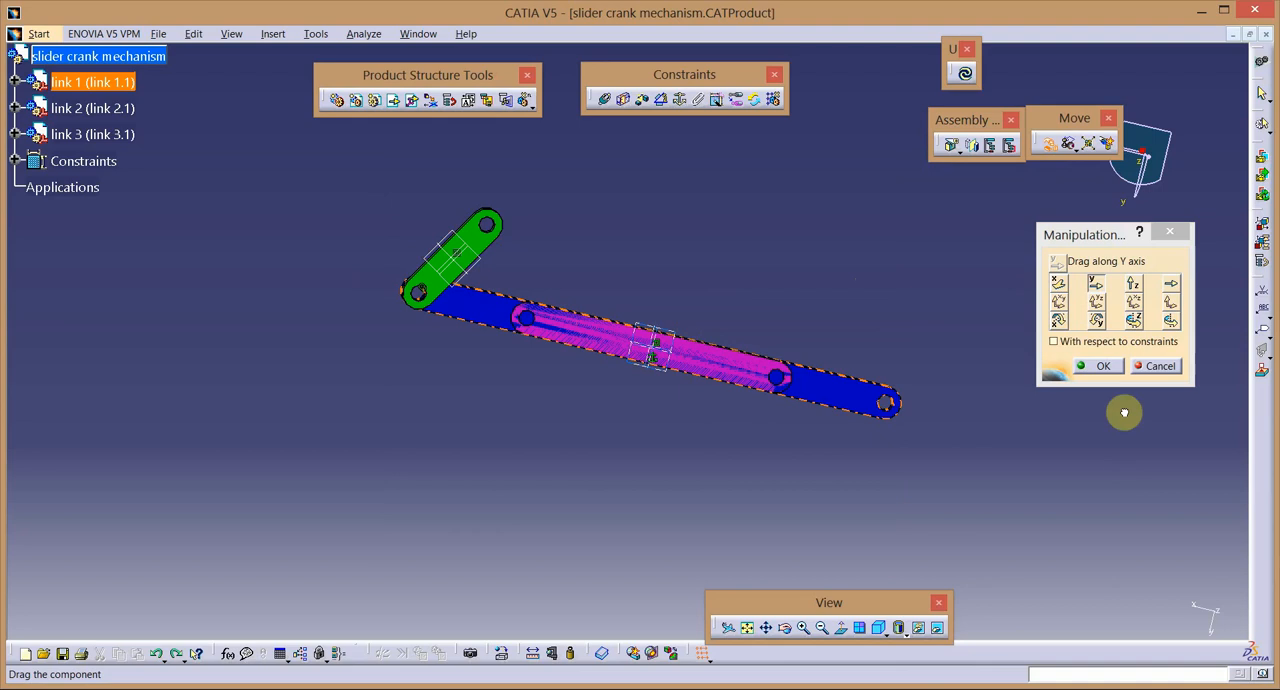
{"action": "left_click", "coordinate": [1080, 341]}
{"action": "left_click", "coordinate": [1060, 284]}
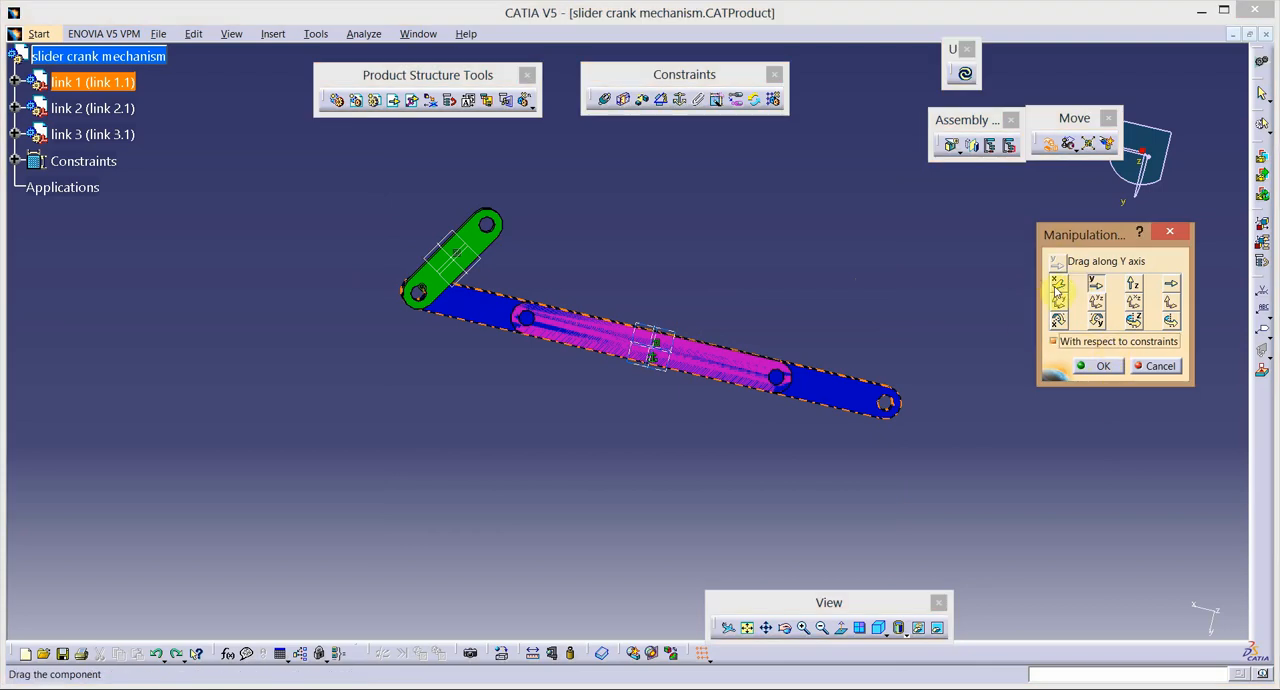
{"action": "left_click", "coordinate": [760, 316]}
{"action": "left_click_drag", "start_coordinate": [760, 316], "coordinate": [794, 303]}
{"action": "left_click", "coordinate": [1096, 290]}
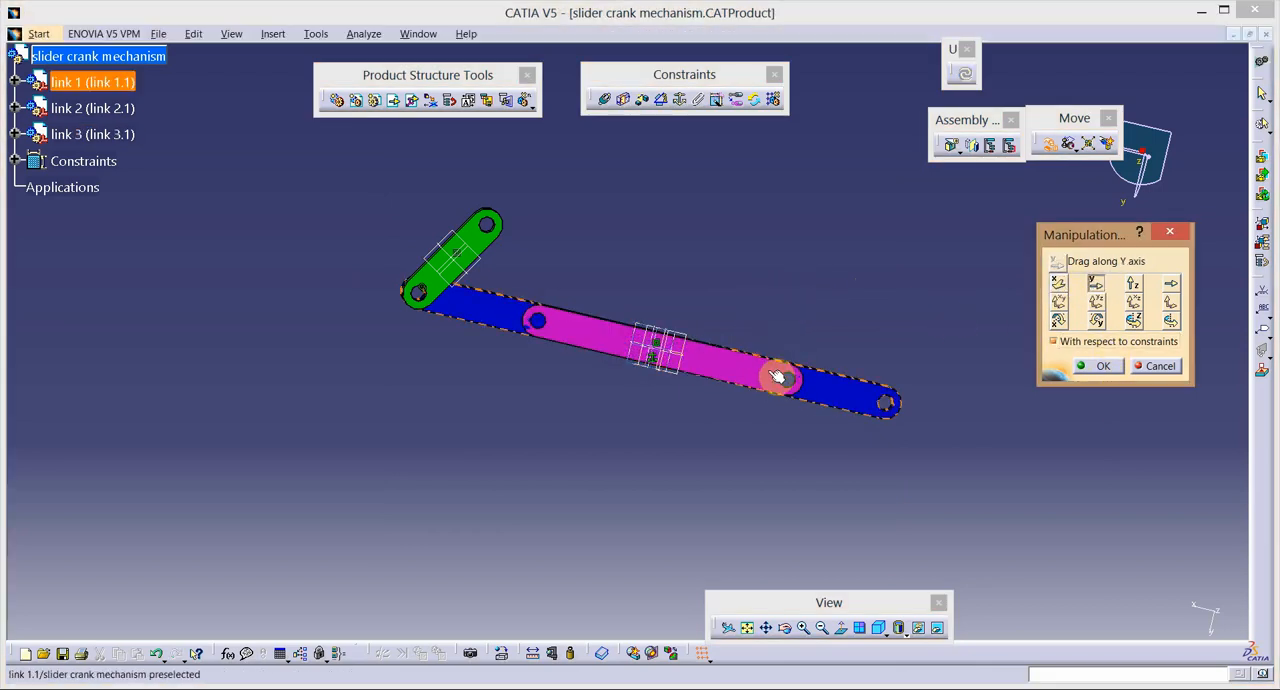
{"action": "left_click_drag", "start_coordinate": [772, 358], "coordinate": [809, 291]}
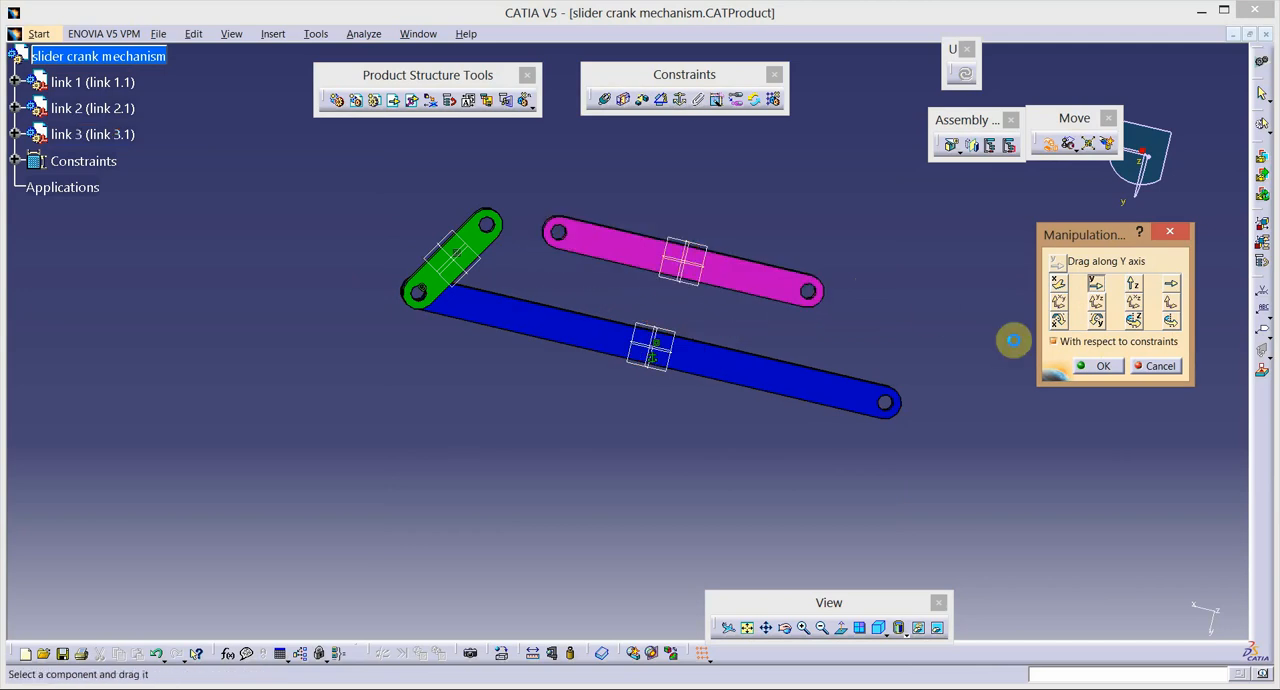
{"action": "left_click", "coordinate": [1098, 367]}
Add a coincidence constraint between the axis of link 3's near end hole and the axis of link 2's free end hole.
{"action": "left_click", "coordinate": [605, 99]}
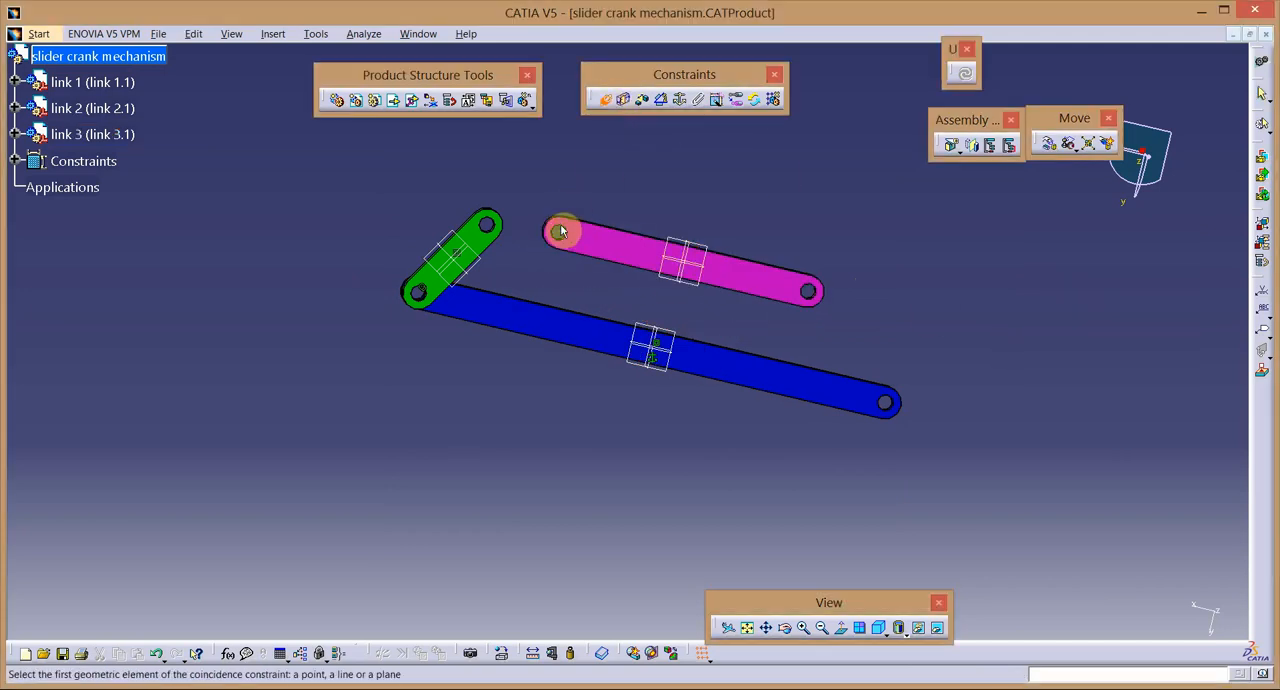
{"action": "left_click", "coordinate": [805, 627]}
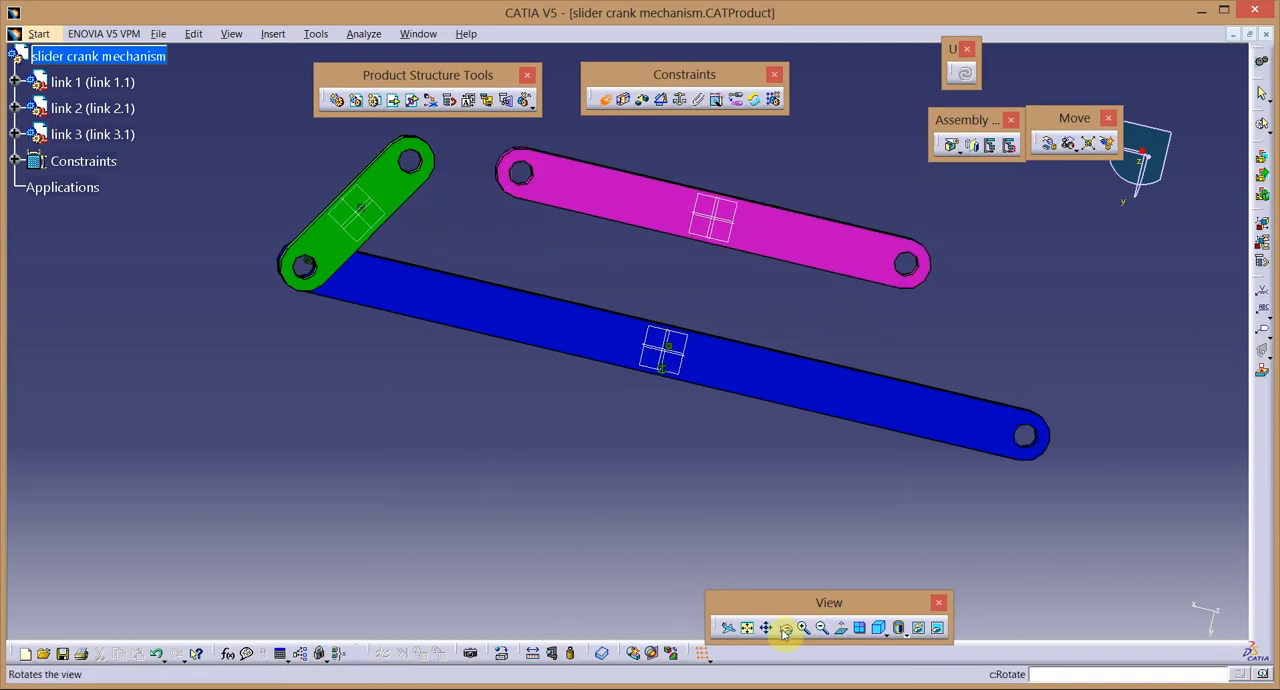
{"action": "middle_click_drag", "start_coordinate": [366, 403], "coordinate": [420, 440]}
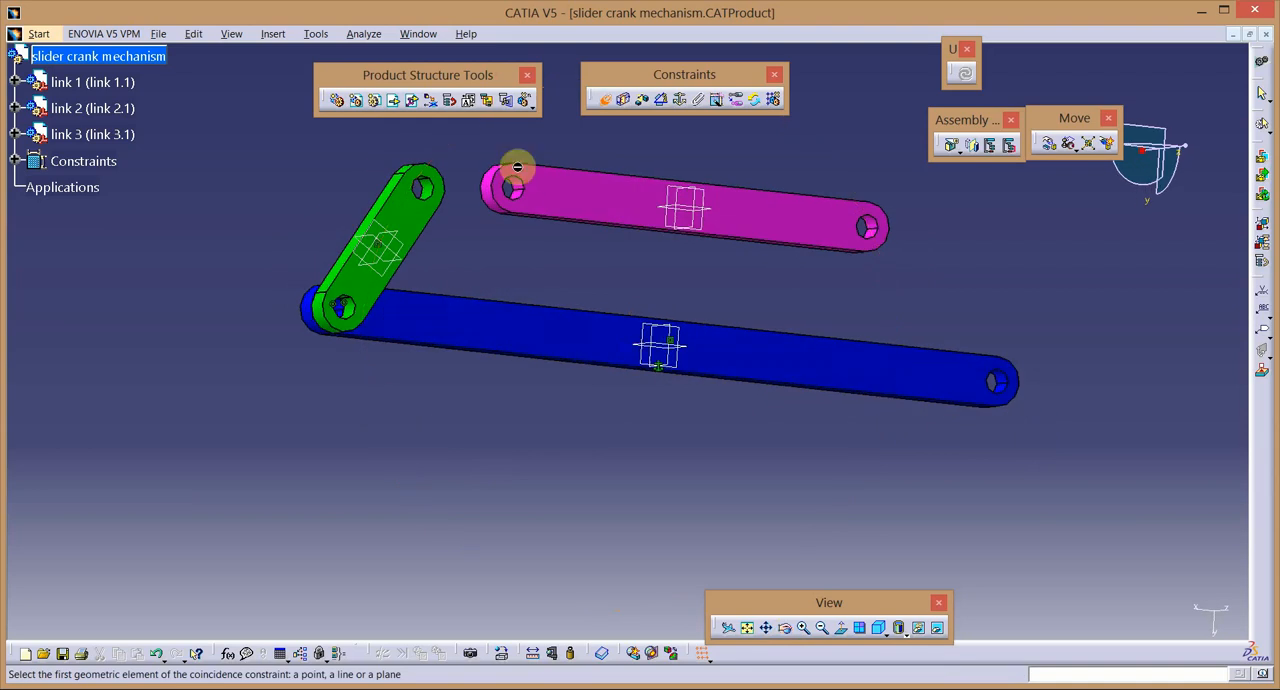
{"action": "left_click", "coordinate": [487, 185]}
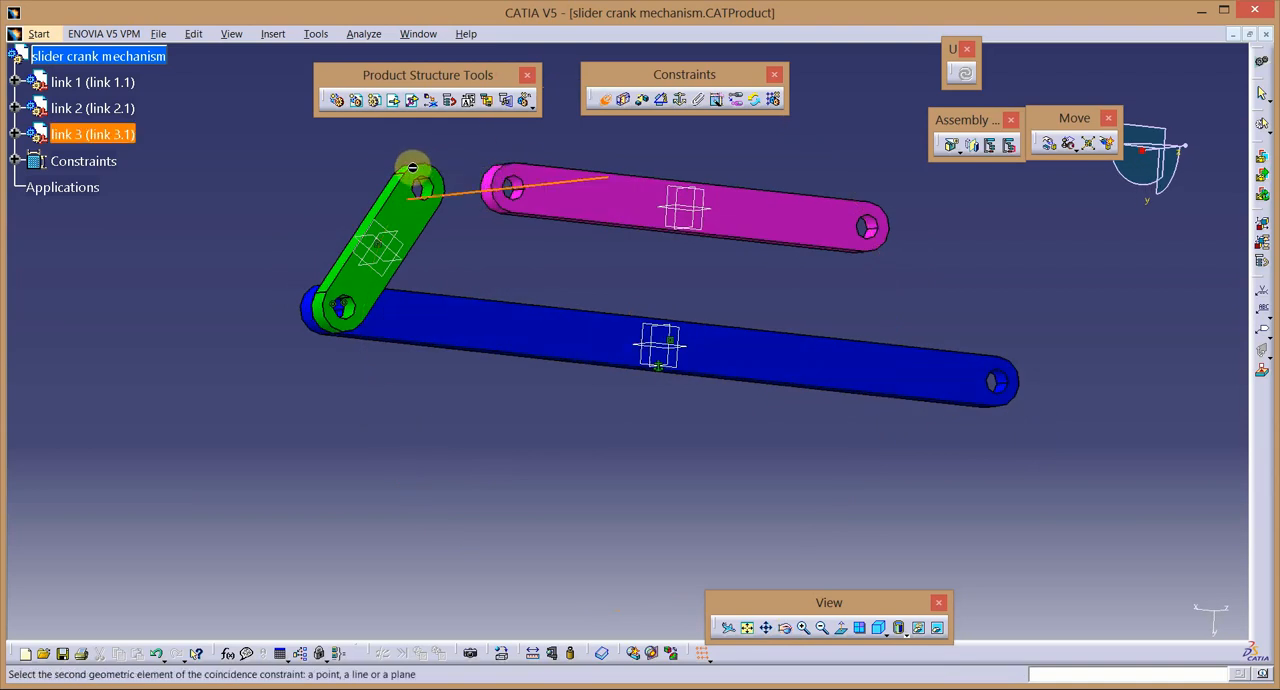
{"action": "left_click", "coordinate": [428, 190]}
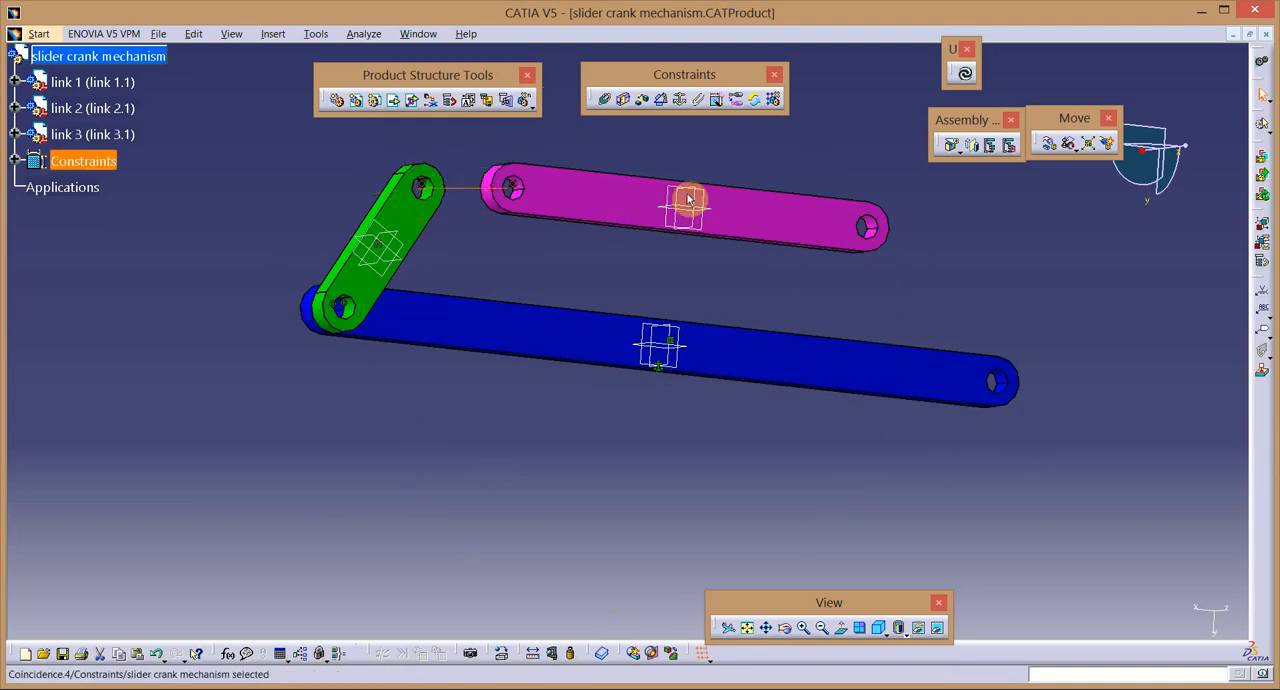
Add a contact constraint between the large flat faces of link 3 and link 2, and update the assembly.
{"action": "left_click", "coordinate": [624, 100]}
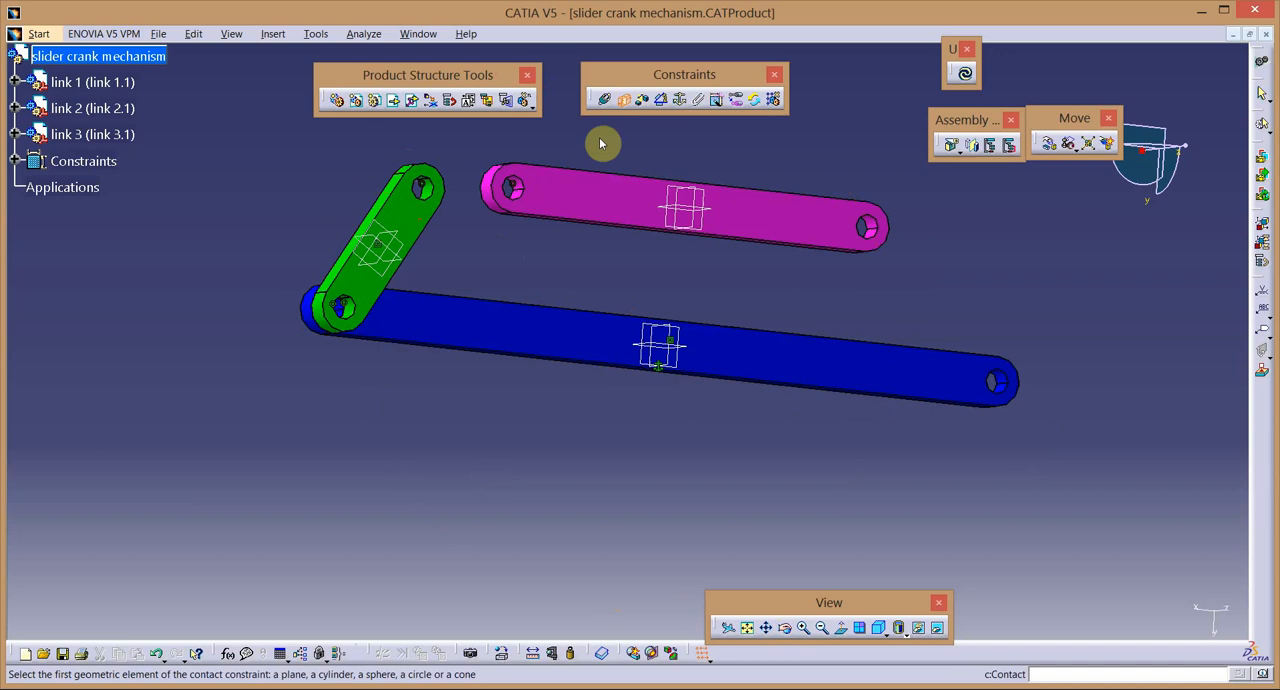
{"action": "left_click", "coordinate": [596, 190]}
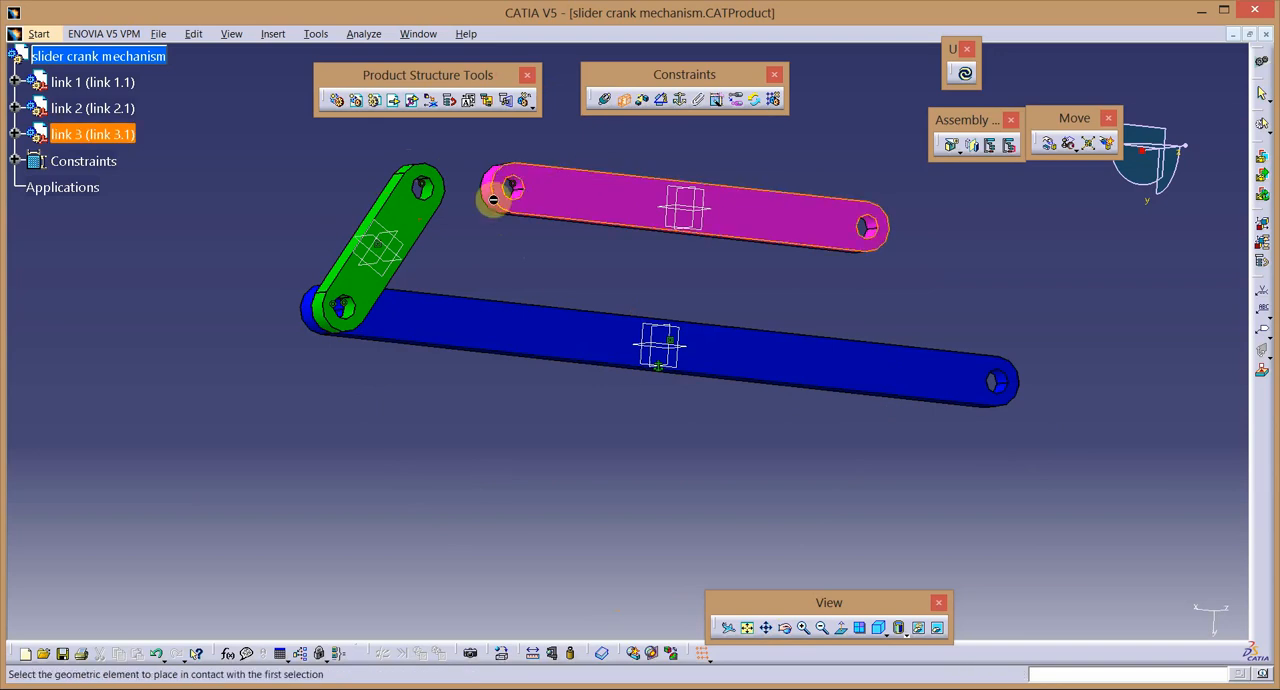
{"action": "left_click", "coordinate": [427, 213]}
{"action": "left_click", "coordinate": [965, 73]}
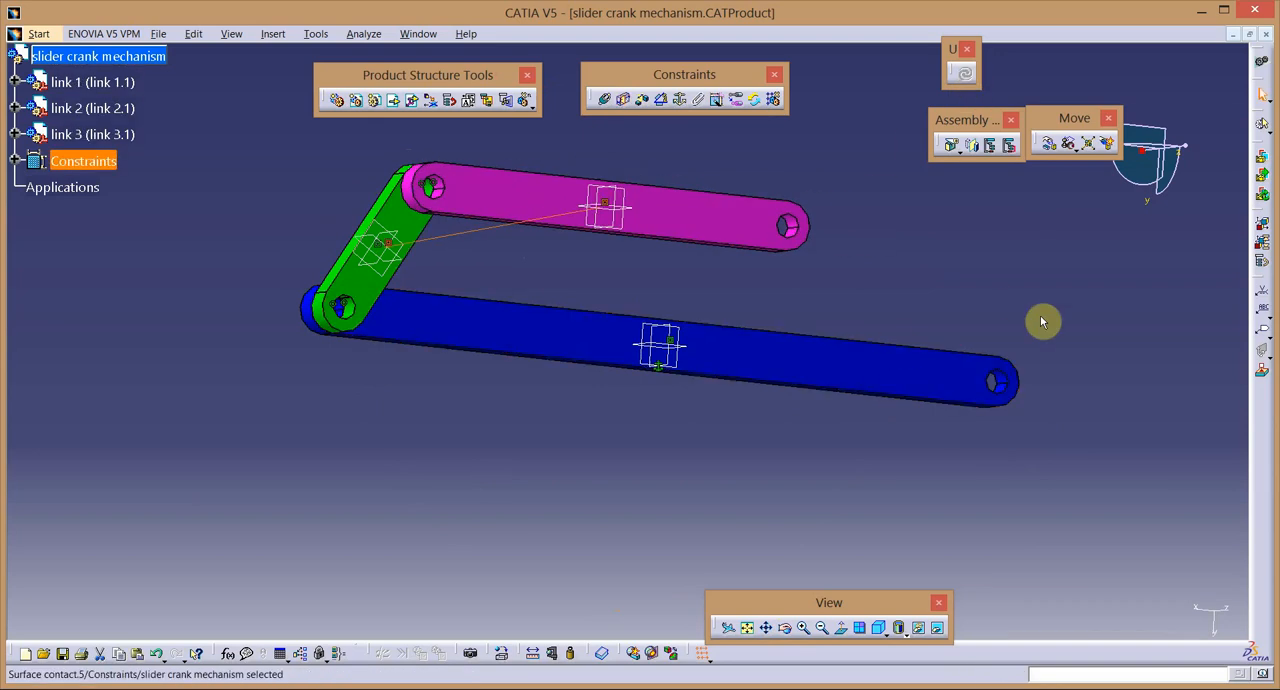
Insert link 4 from the "slider crank mechanism" folder into the product as an existing component.
{"action": "left_click", "coordinate": [825, 630]}
{"action": "left_click", "coordinate": [773, 629]}
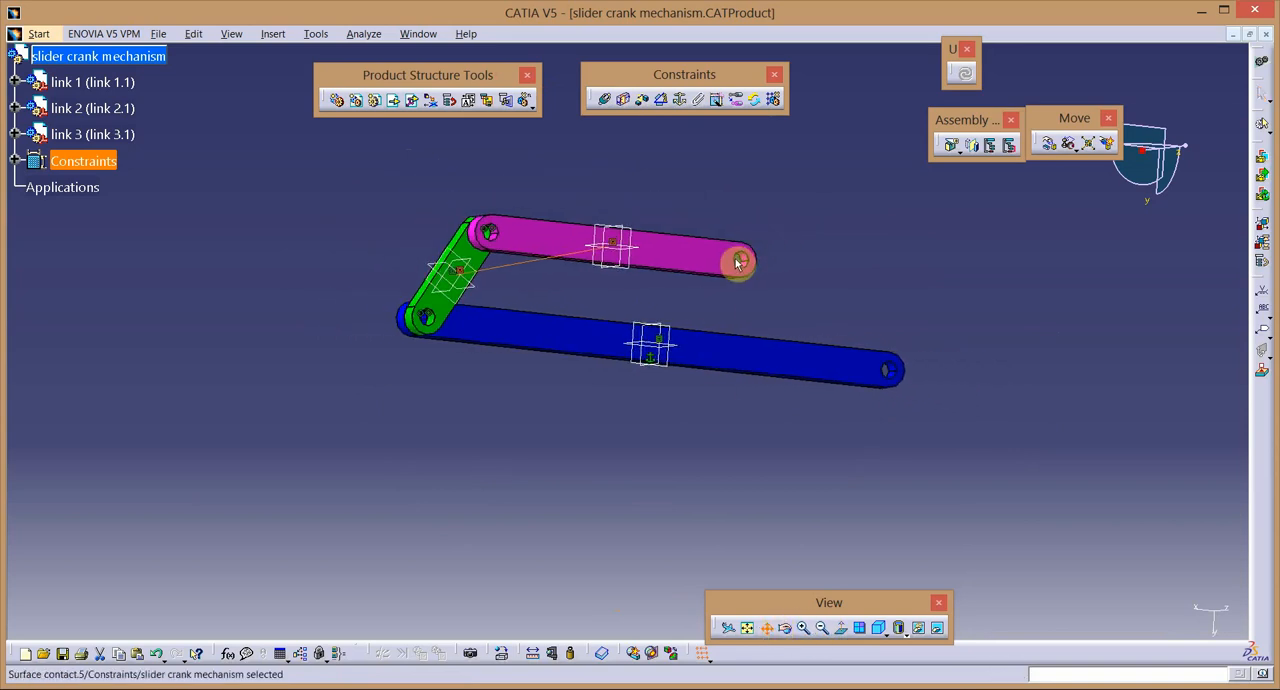
{"action": "left_click_drag", "start_coordinate": [738, 264], "coordinate": [692, 402]}
{"action": "left_click", "coordinate": [785, 627]}
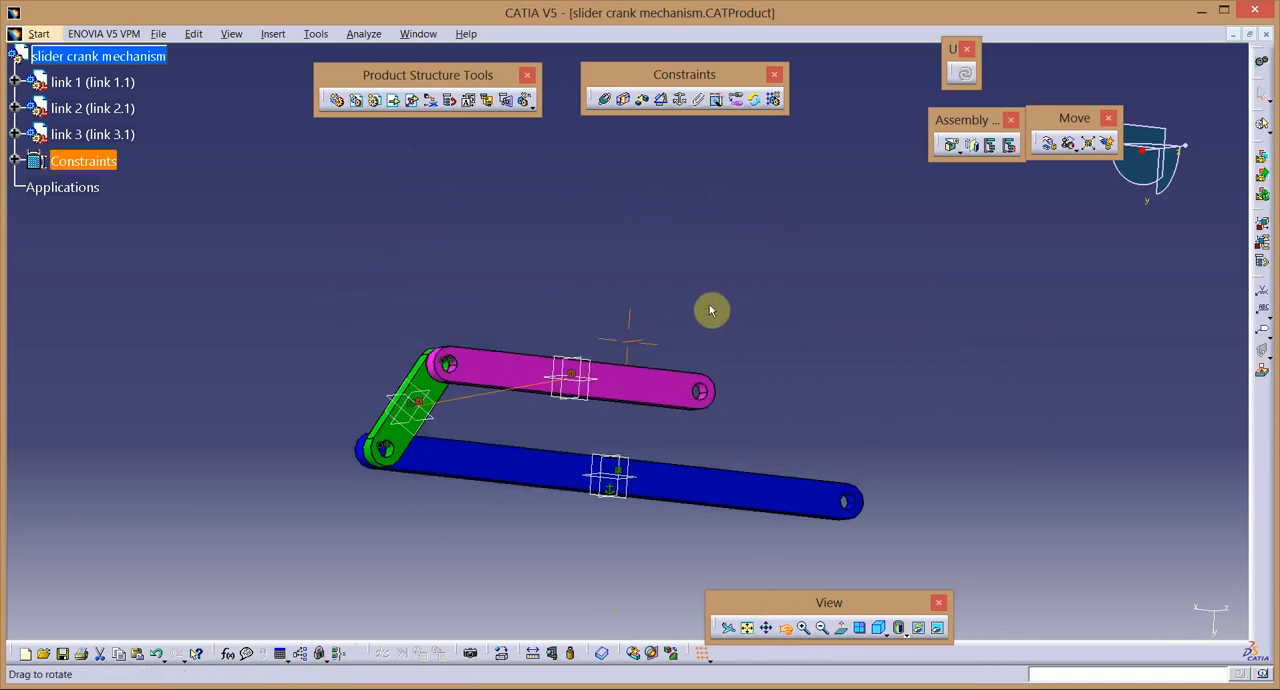
{"action": "left_click_drag", "start_coordinate": [710, 309], "coordinate": [572, 342]}
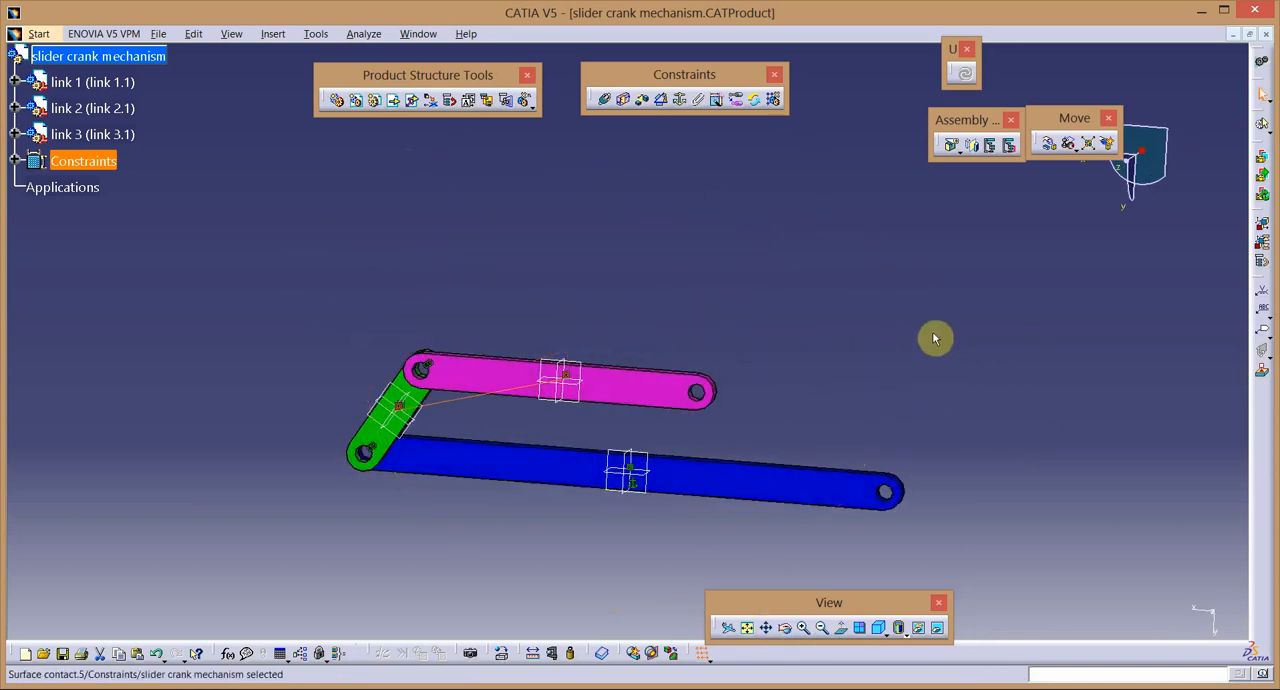
{"action": "left_click", "coordinate": [136, 56]}
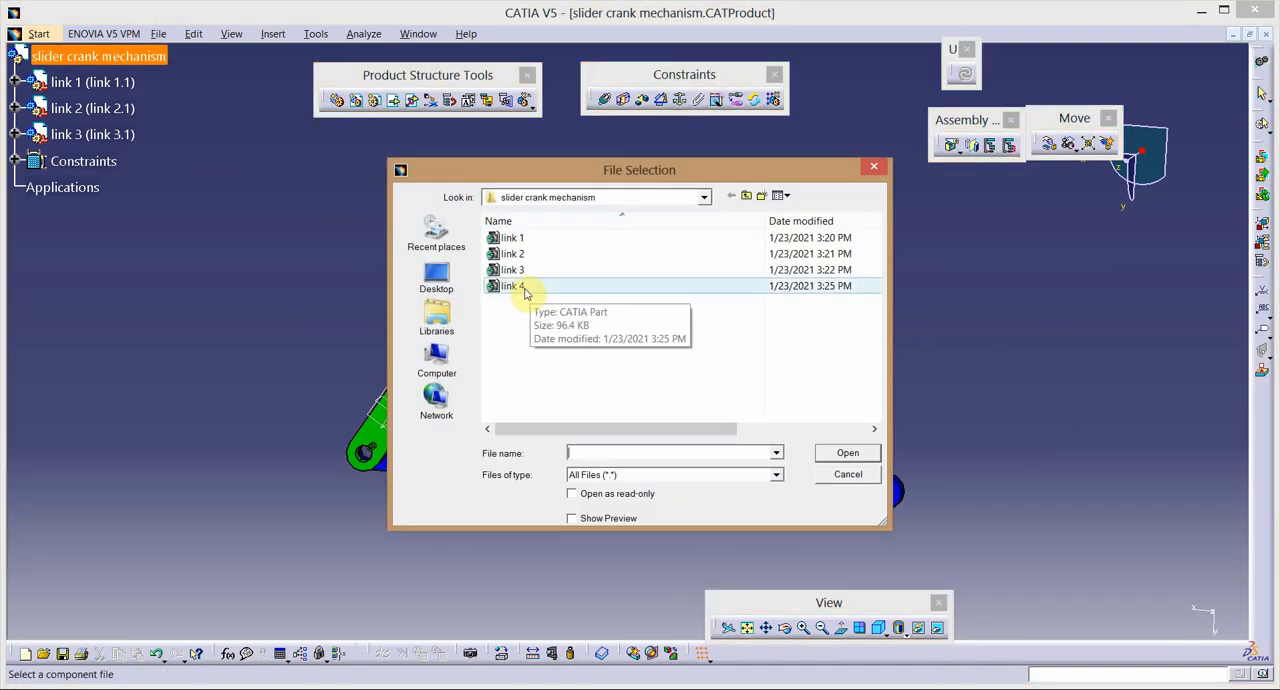
{"action": "double_click", "coordinate": [520, 285]}
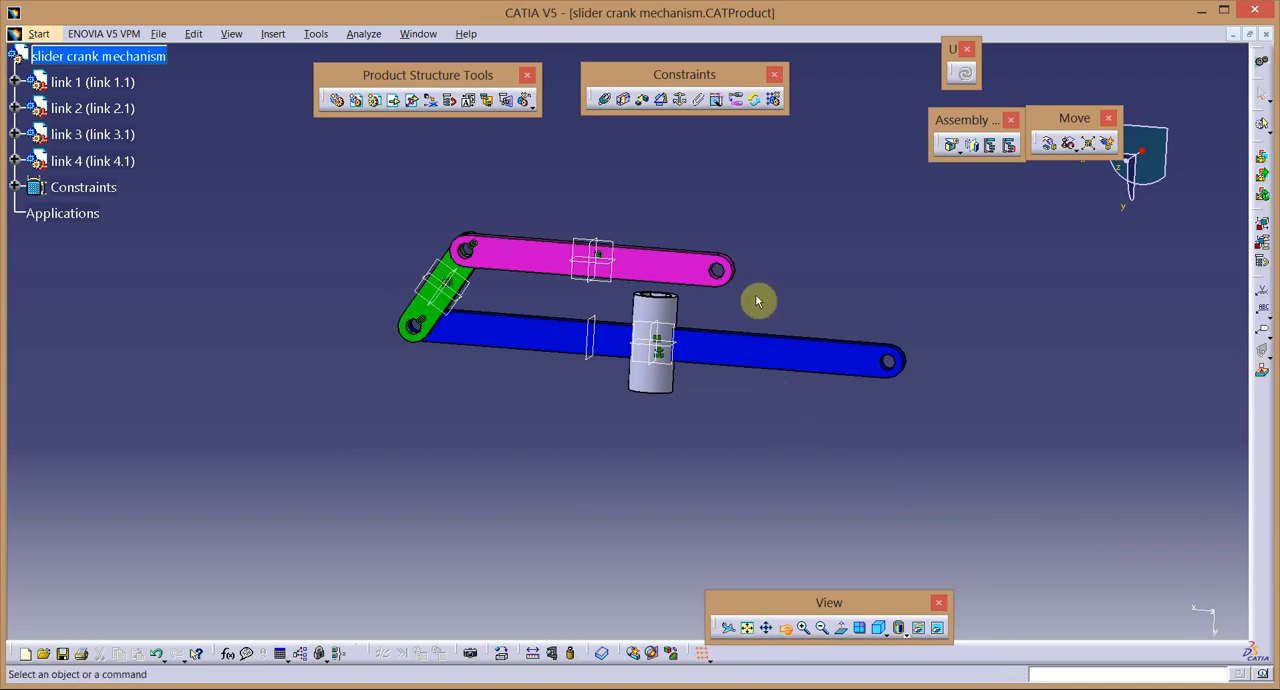
Rotate link 3 about the axis of its joint with link 2 so its free end swings away from link 4.
{"action": "middle_click_drag", "start_coordinate": [754, 297], "coordinate": [555, 548]}
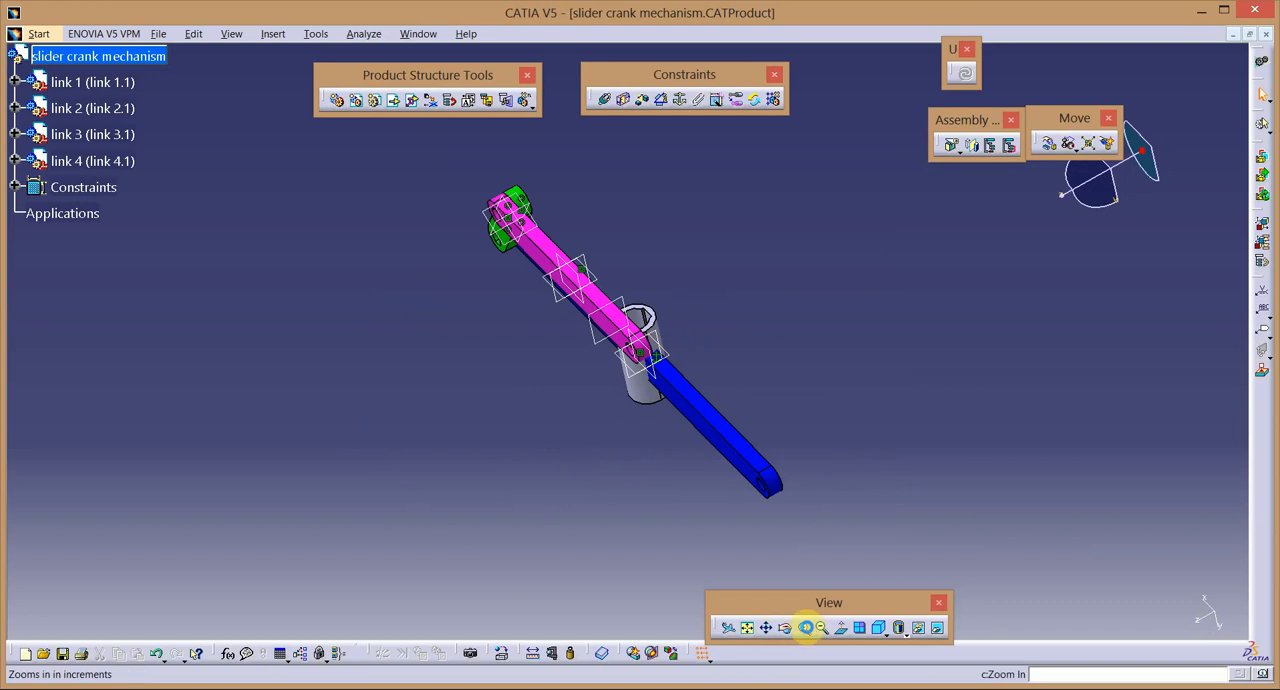
{"action": "left_click", "coordinate": [806, 627]}
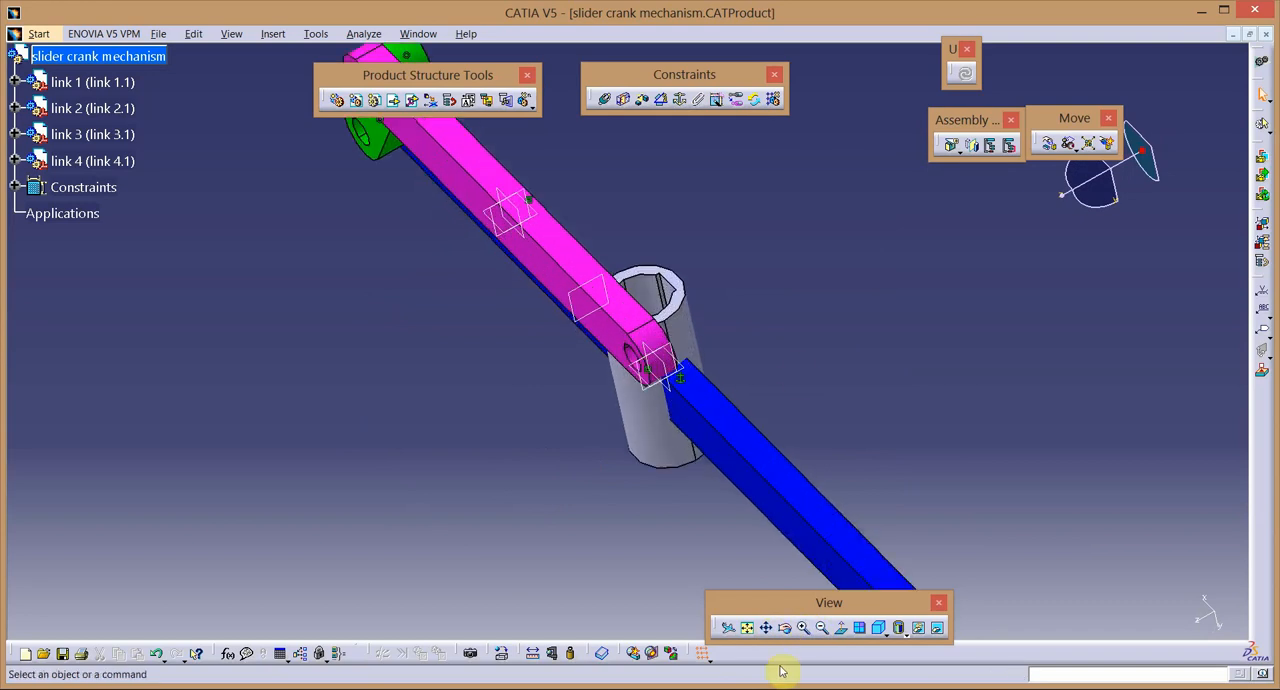
{"action": "left_click", "coordinate": [783, 627]}
{"action": "left_click_drag", "start_coordinate": [634, 464], "coordinate": [765, 358]}
{"action": "left_click", "coordinate": [1049, 143]}
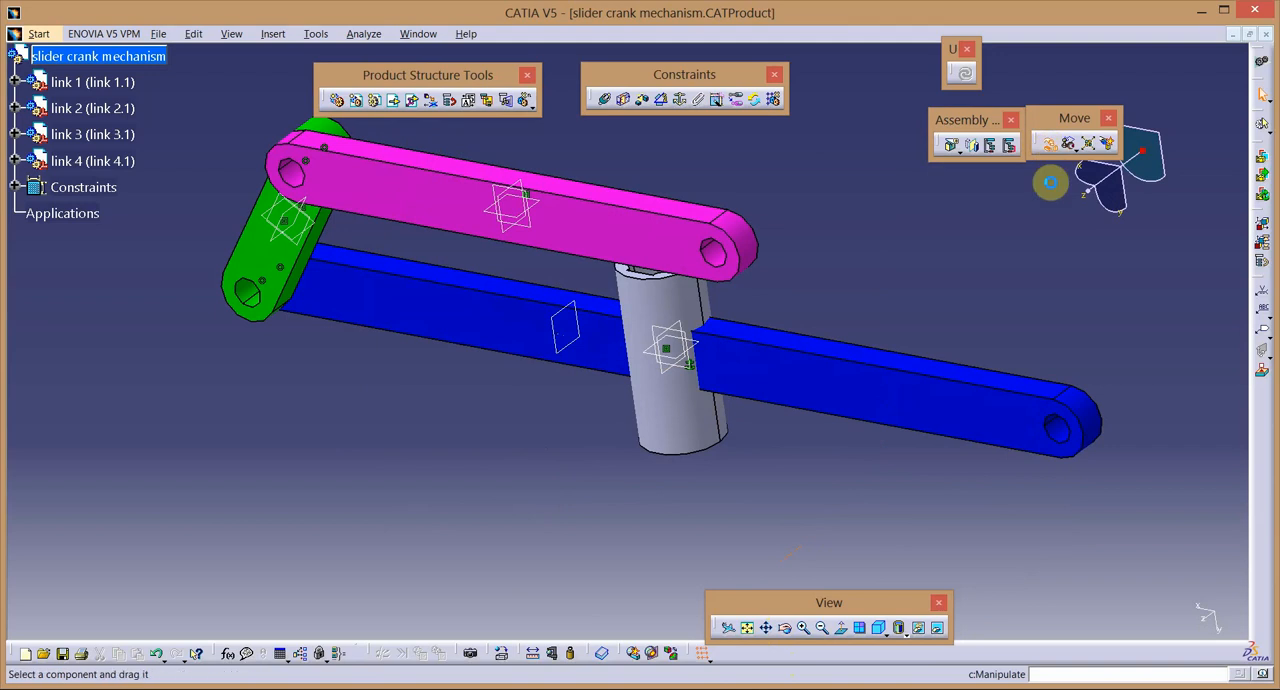
{"action": "left_click", "coordinate": [1170, 319]}
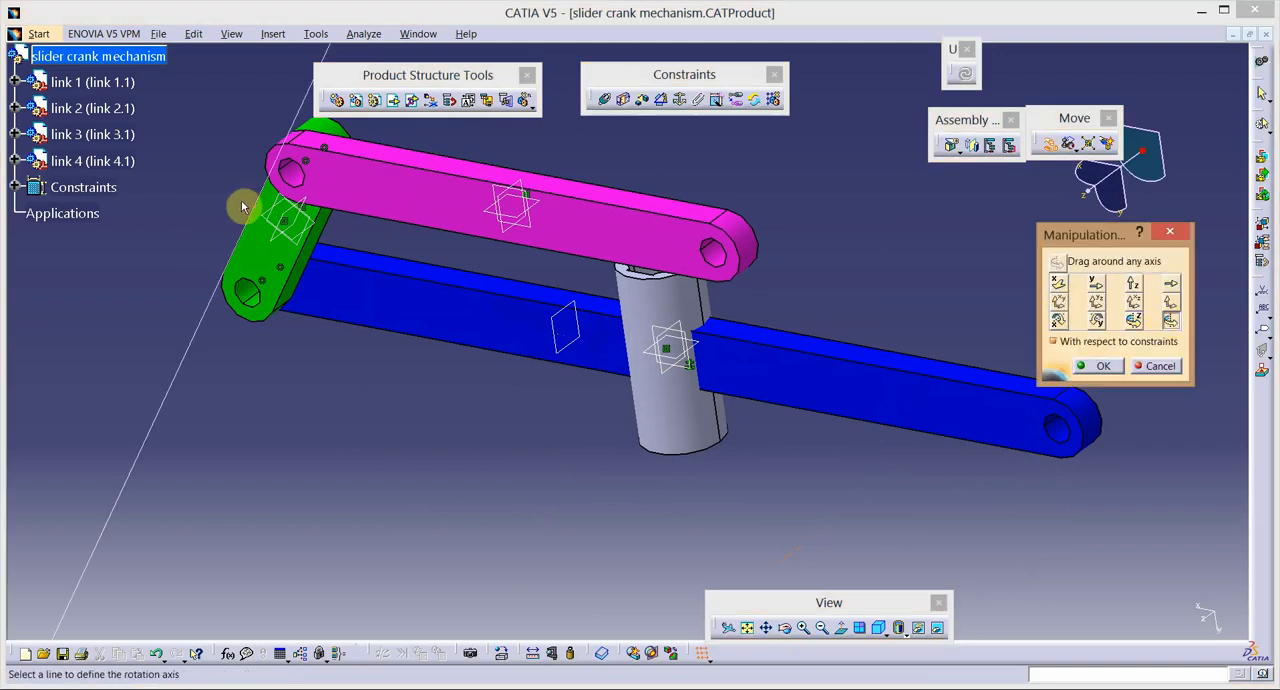
{"action": "left_click", "coordinate": [289, 177]}
{"action": "left_click_drag", "start_coordinate": [510, 192], "coordinate": [595, 118]}
{"action": "left_click", "coordinate": [1095, 366]}
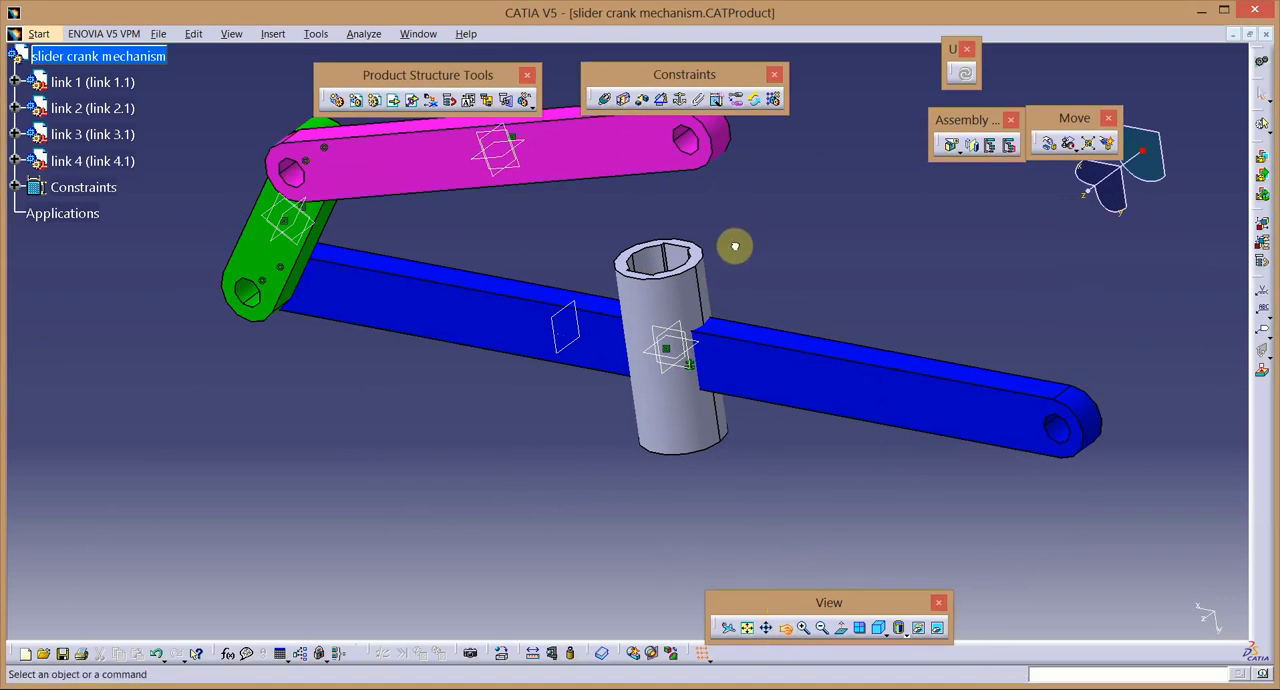
Move link 4 along the Y axis until it is clear of link 1, keeping manipulation with respect to constraints.
{"action": "middle_click_drag", "start_coordinate": [734, 246], "coordinate": [773, 357]}
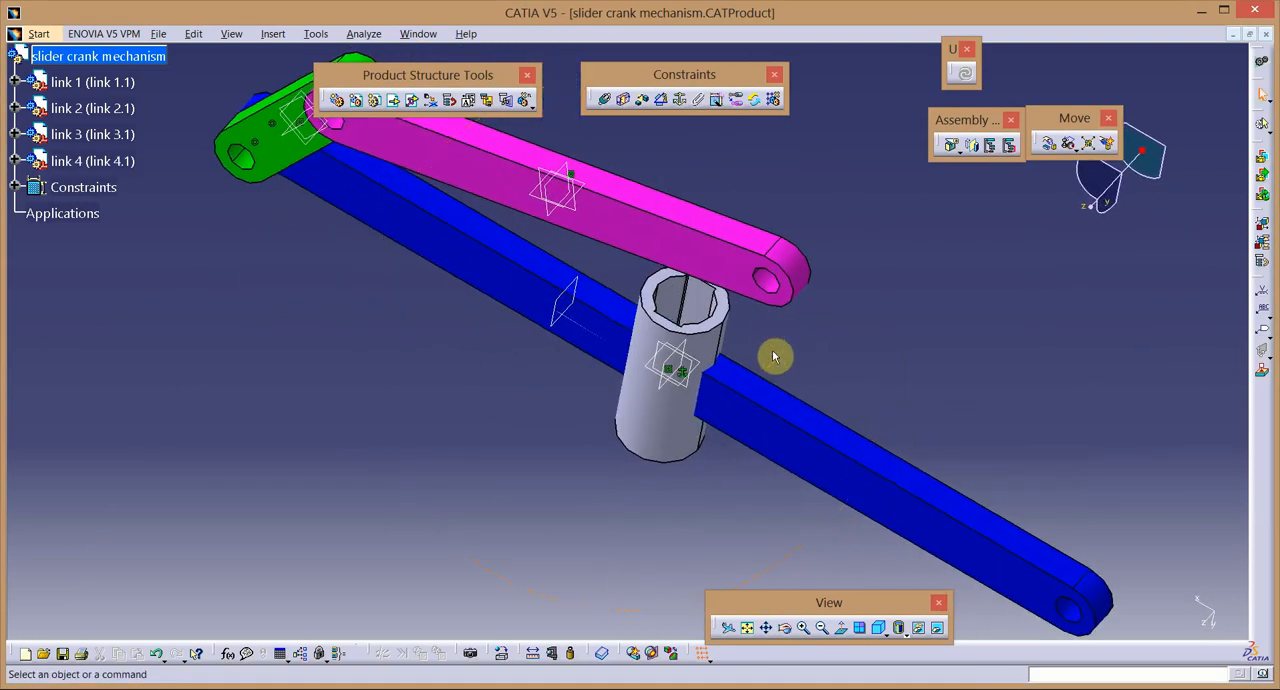
{"action": "left_click", "coordinate": [1048, 143]}
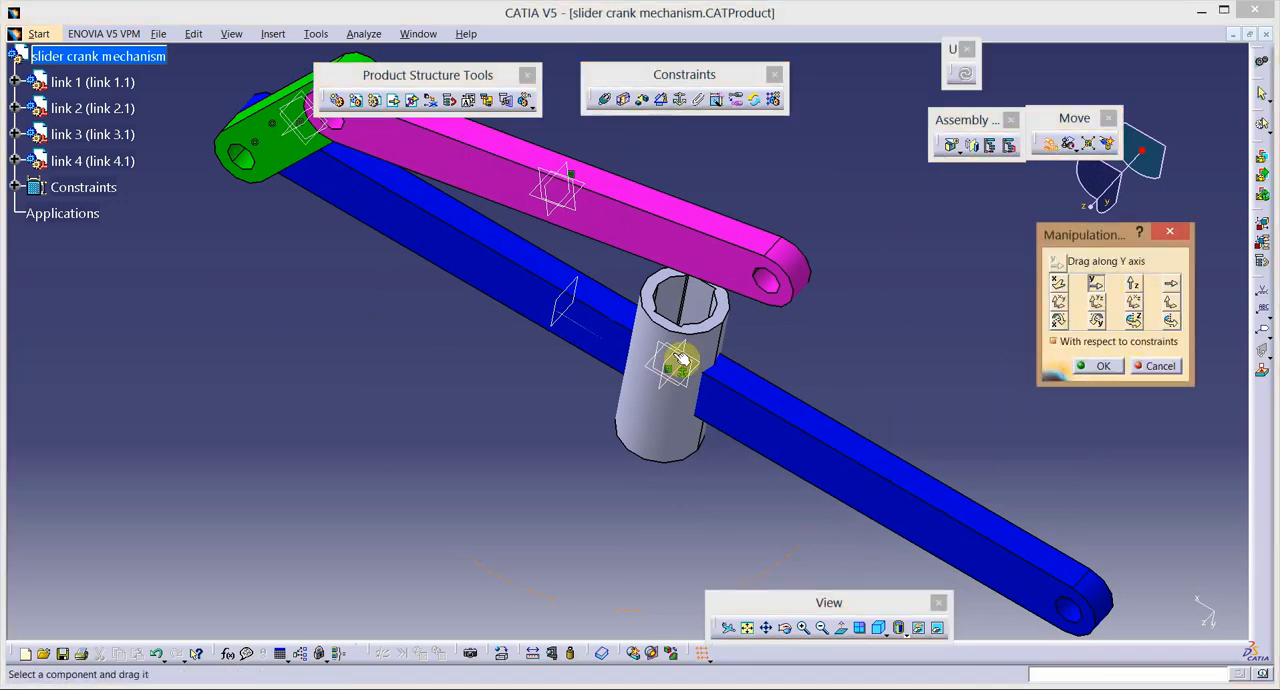
{"action": "left_click_drag", "start_coordinate": [680, 354], "coordinate": [580, 489]}
{"action": "left_click", "coordinate": [1088, 367]}
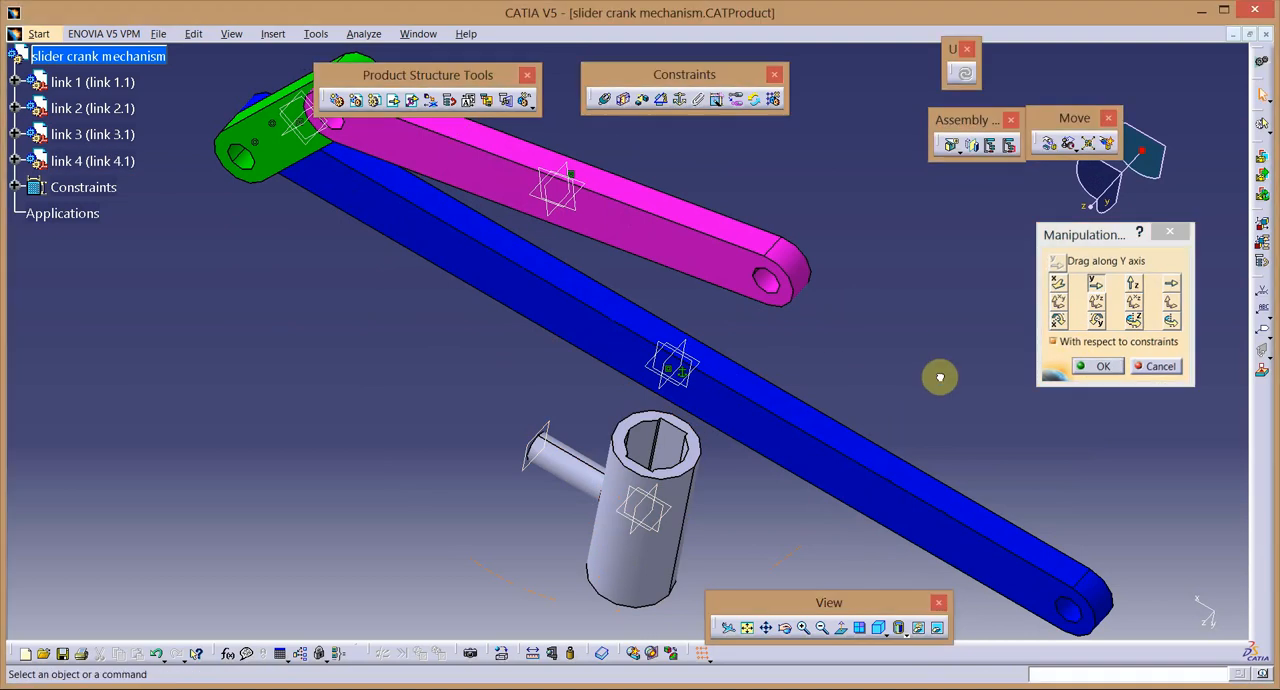
Add a contact constraint between the flat inner wall of link 4's slot and the upper long face of link 1.
{"action": "left_click", "coordinate": [624, 101]}
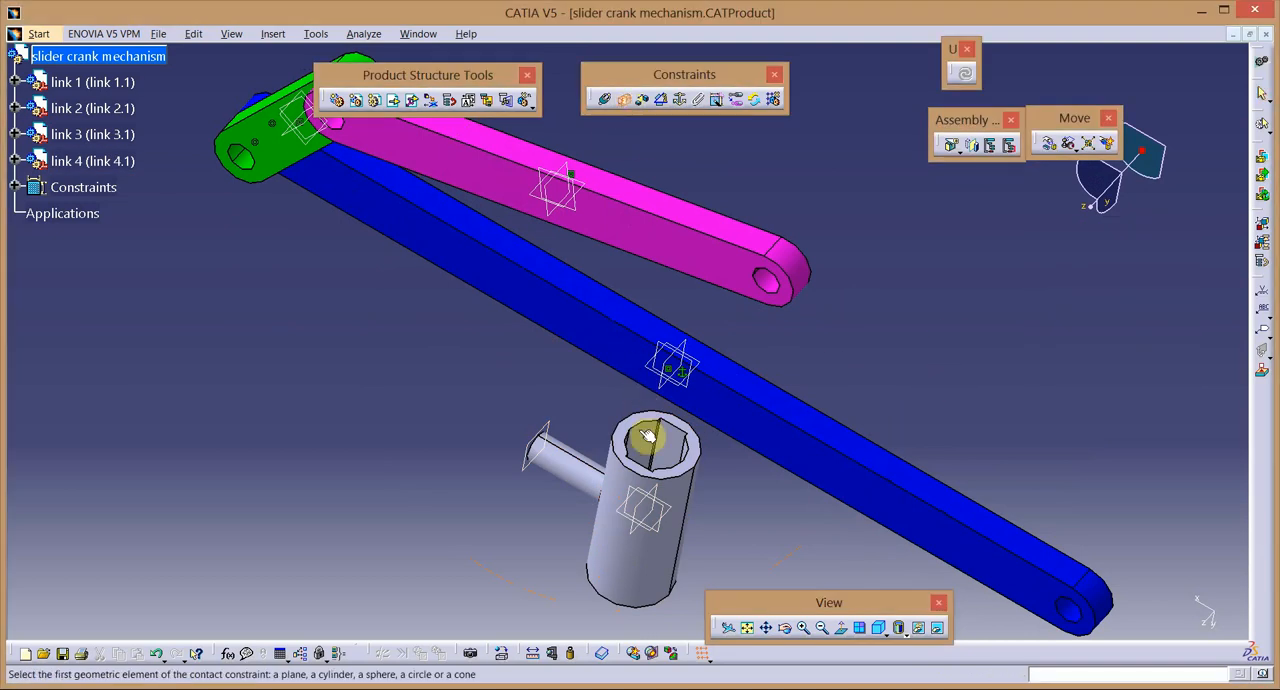
{"action": "left_click", "coordinate": [680, 445]}
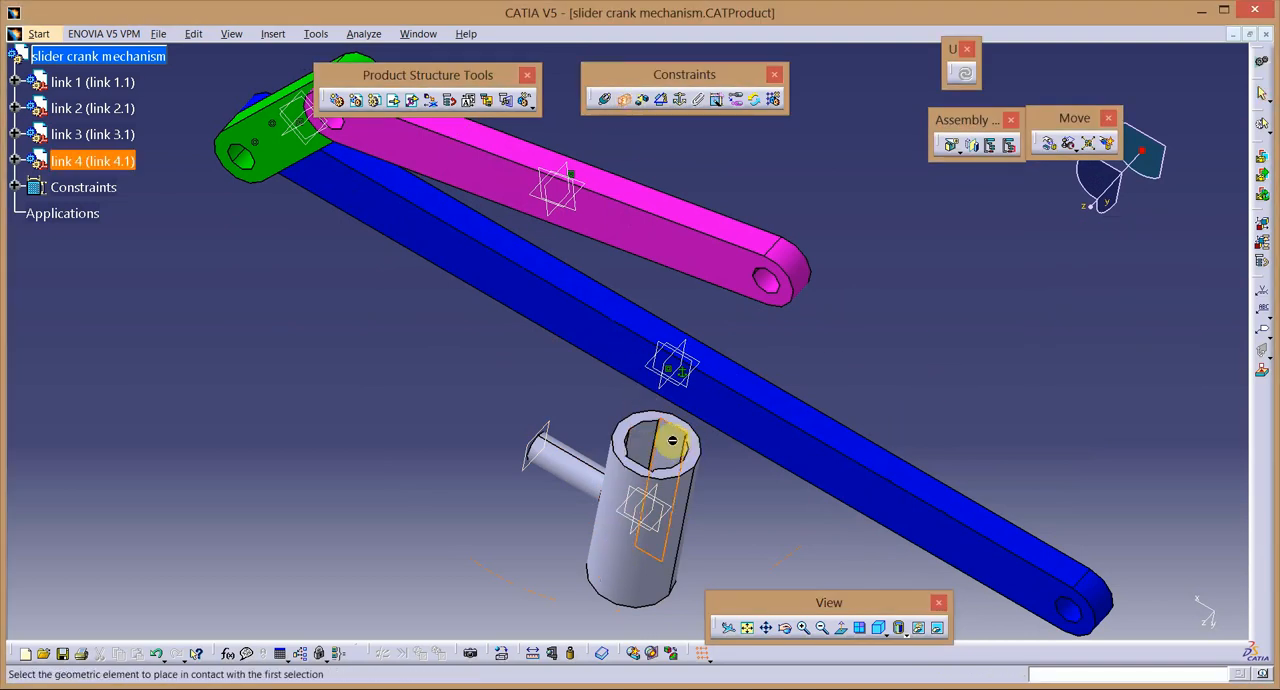
{"action": "left_click", "coordinate": [811, 378]}
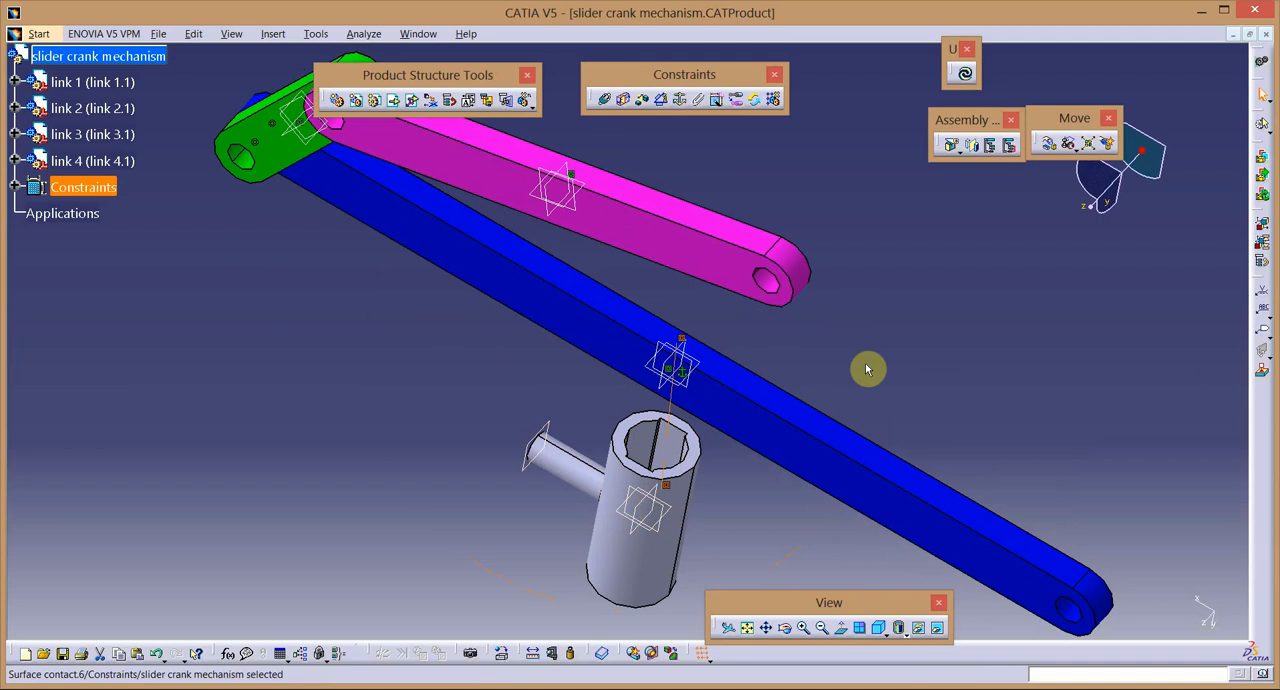
Add a contact constraint between the narrow strip face inside link 4's slot and link 1's front side face, and update the assembly.
{"action": "left_click", "coordinate": [803, 627]}
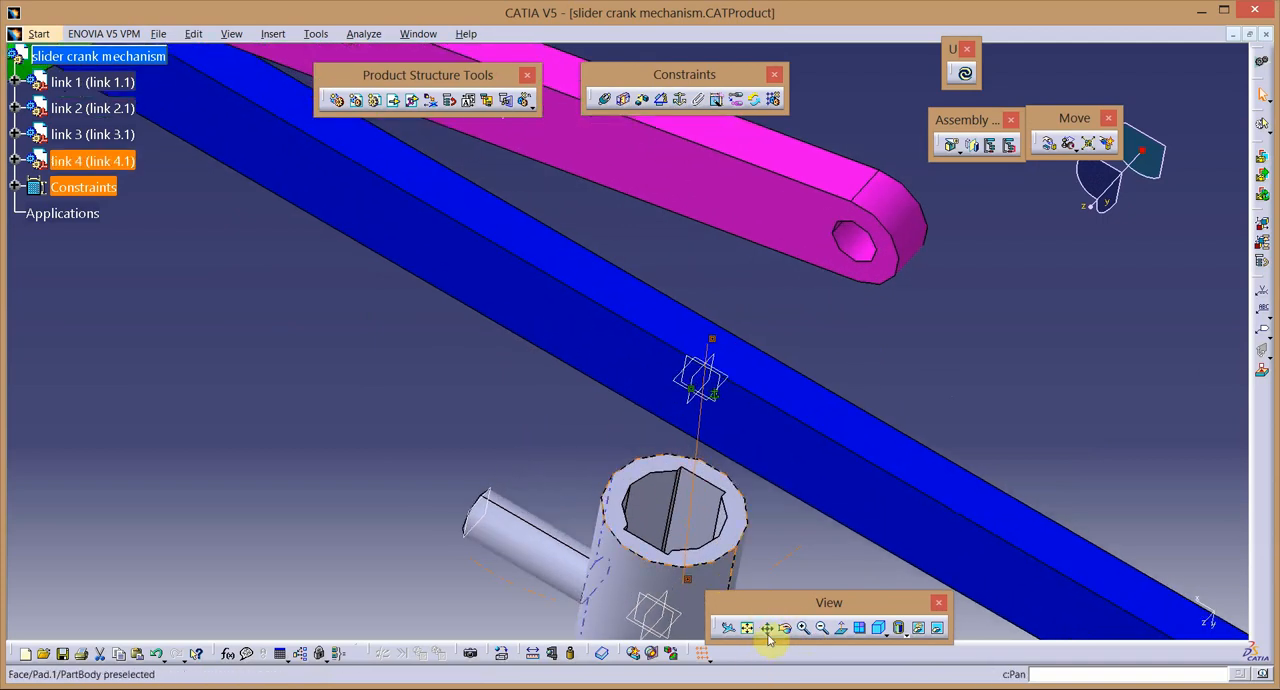
{"action": "left_click", "coordinate": [768, 634]}
{"action": "left_click_drag", "start_coordinate": [730, 565], "coordinate": [654, 468]}
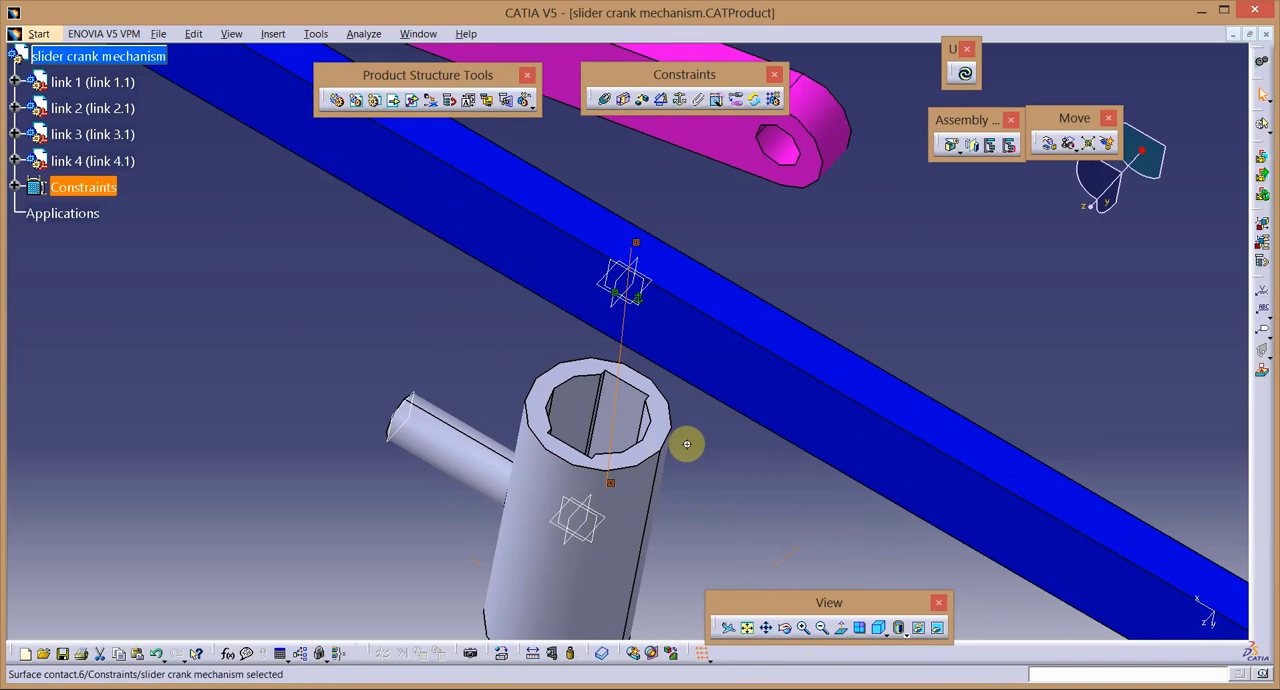
{"action": "middle_click_drag", "start_coordinate": [687, 444], "coordinate": [743, 374]}
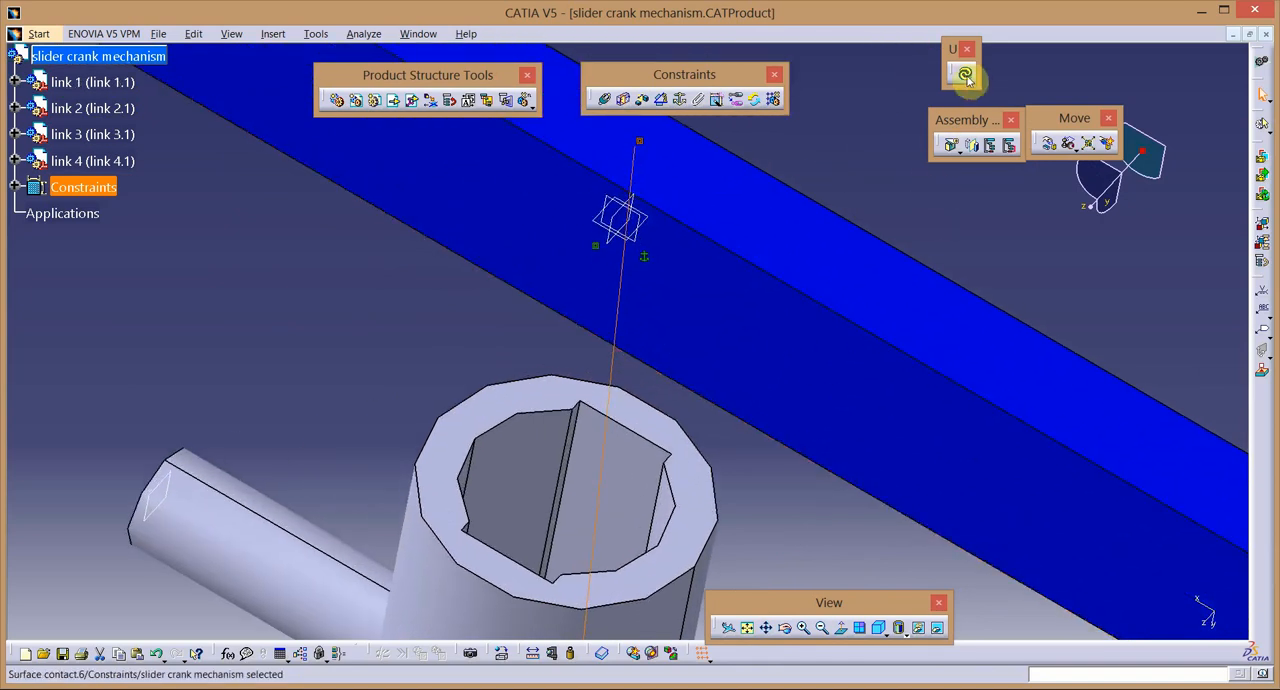
{"action": "left_click", "coordinate": [623, 100]}
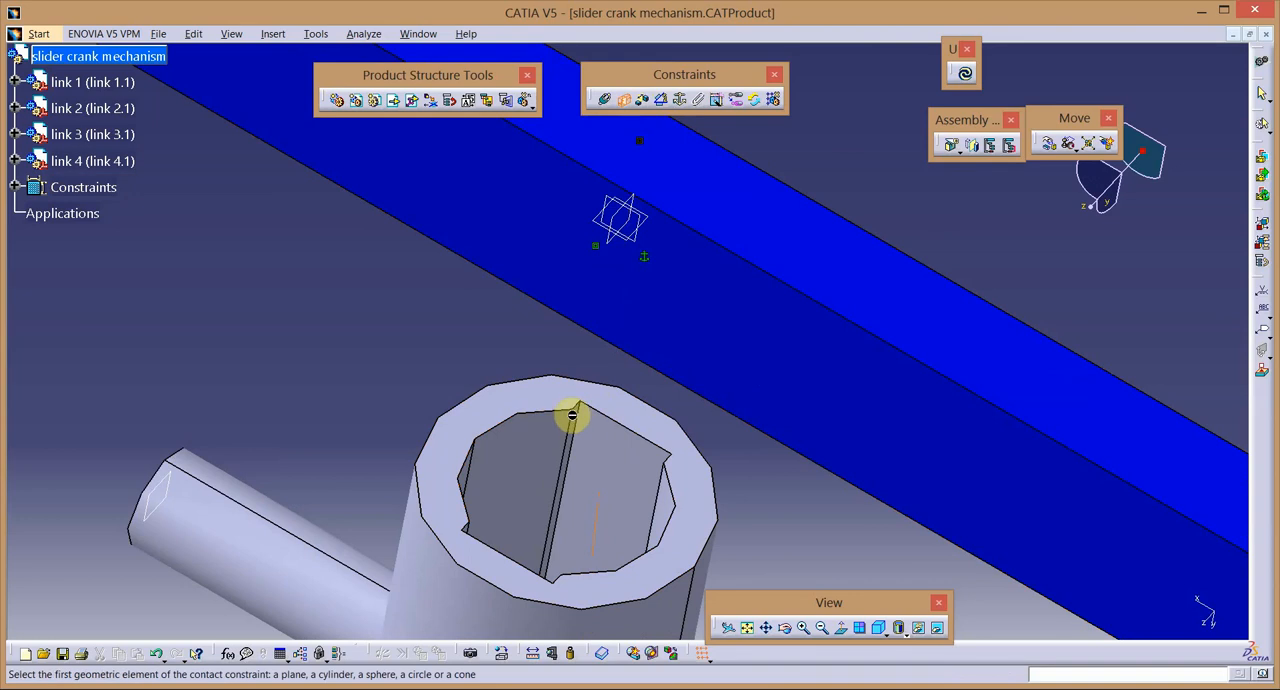
{"action": "middle_click_drag", "start_coordinate": [738, 475], "coordinate": [754, 398]}
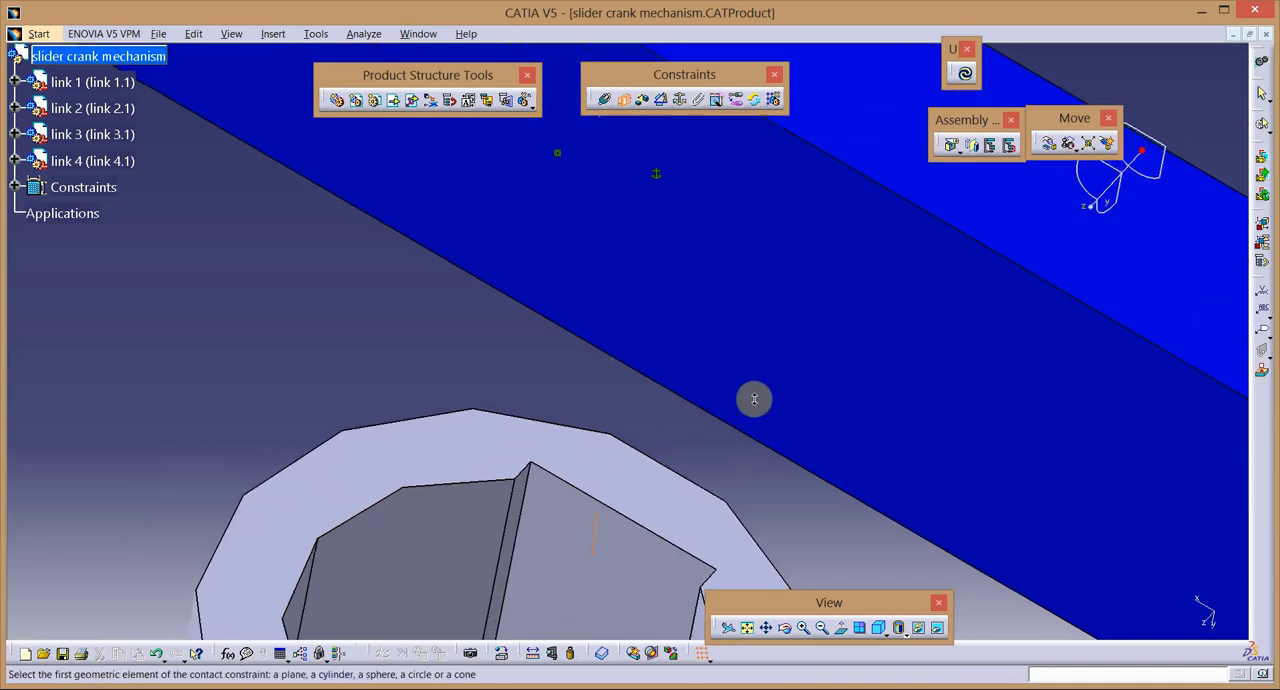
{"action": "left_click", "coordinate": [514, 493]}
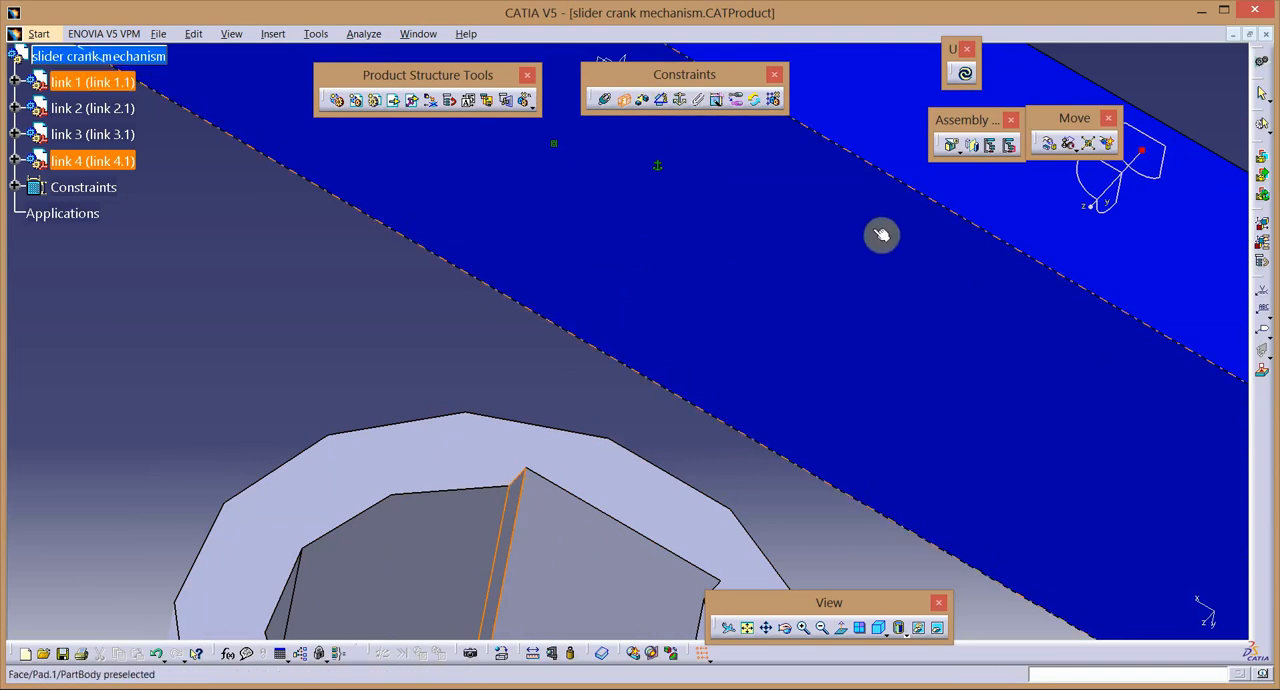
{"action": "mouse_move", "coordinate": [663, 397]}
{"action": "middle_mouse_down"}
{"action": "mouse_move", "coordinate": [670, 468]}
{"action": "mouse_move", "coordinate": [663, 424]}
{"action": "mouse_move", "coordinate": [603, 410]}
{"action": "mouse_move", "coordinate": [622, 518]}
{"action": "middle_mouse_up"}
{"action": "right_click", "coordinate": [663, 424]}
{"action": "left_click", "coordinate": [604, 415]}
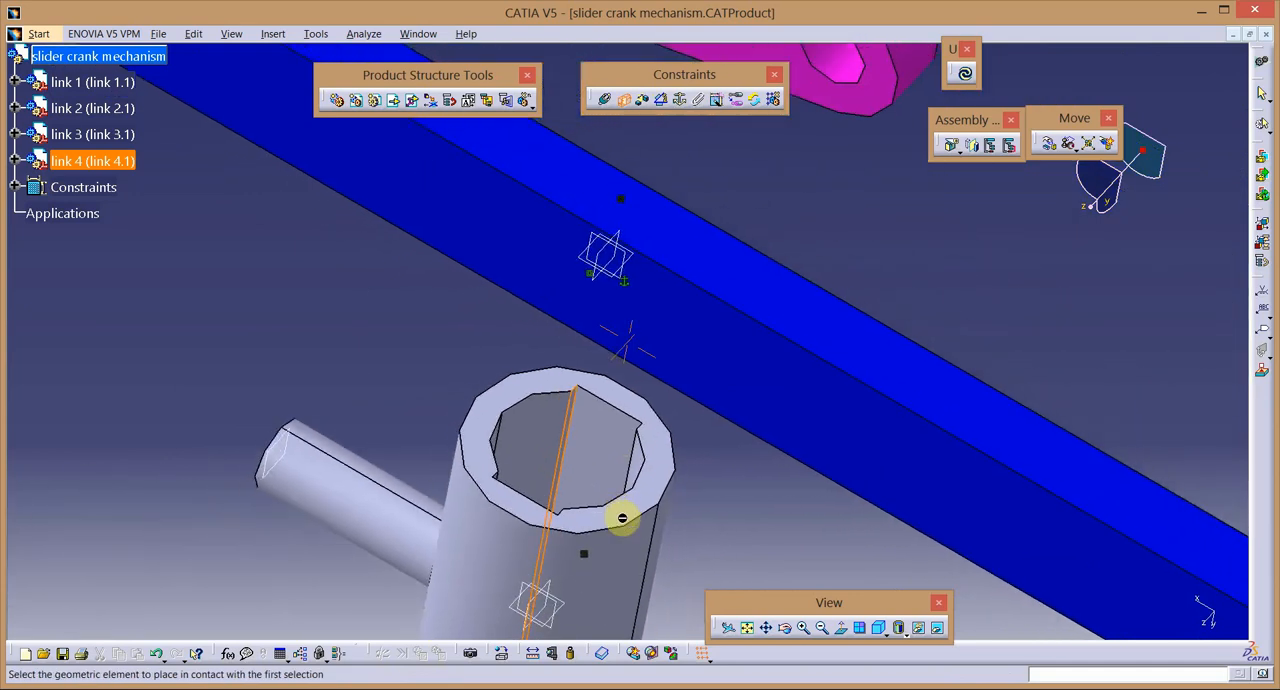
{"action": "left_click", "coordinate": [737, 372]}
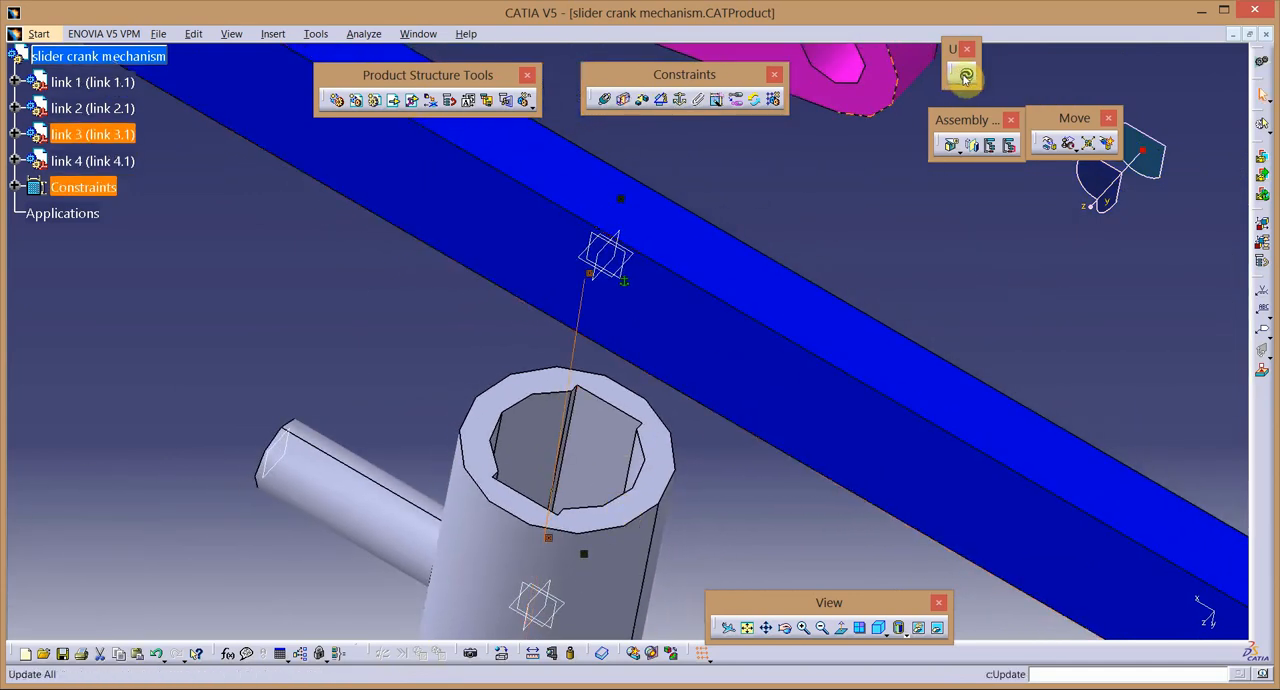
{"action": "left_click", "coordinate": [962, 73]}
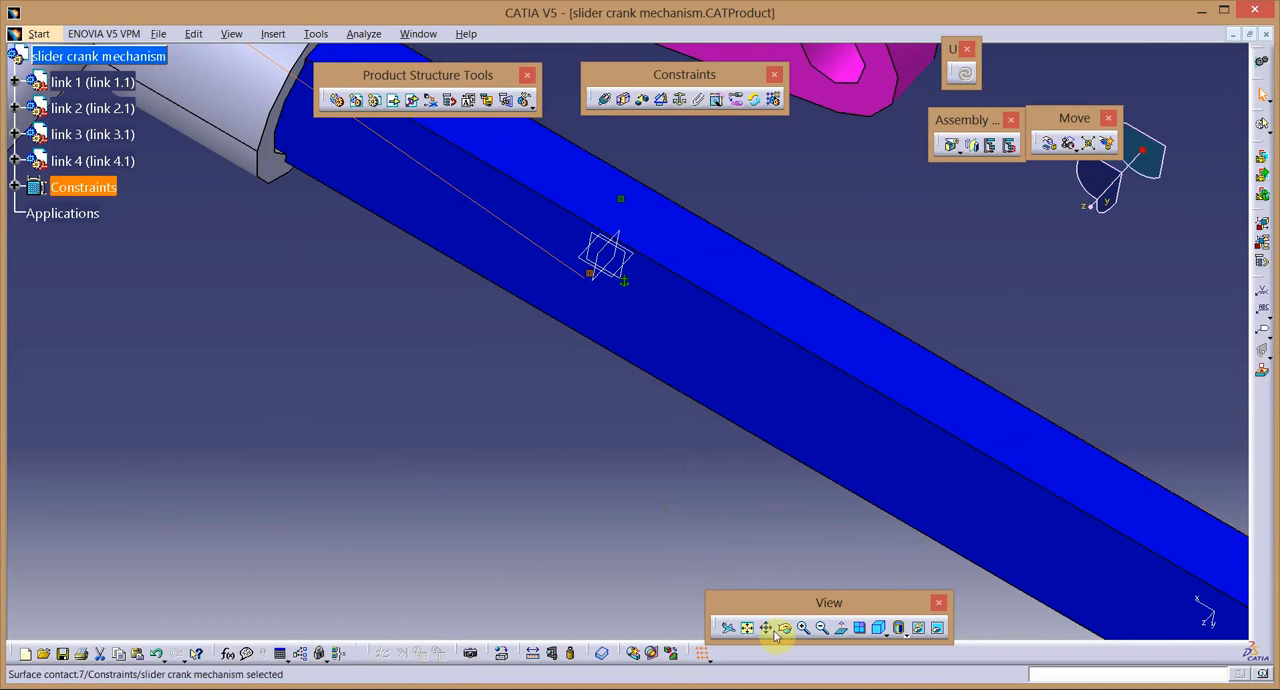
Add a coincidence constraint between the axes of link 3's free-end hole and link 4's pin, and update the assembly.
{"action": "left_click", "coordinate": [804, 630]}
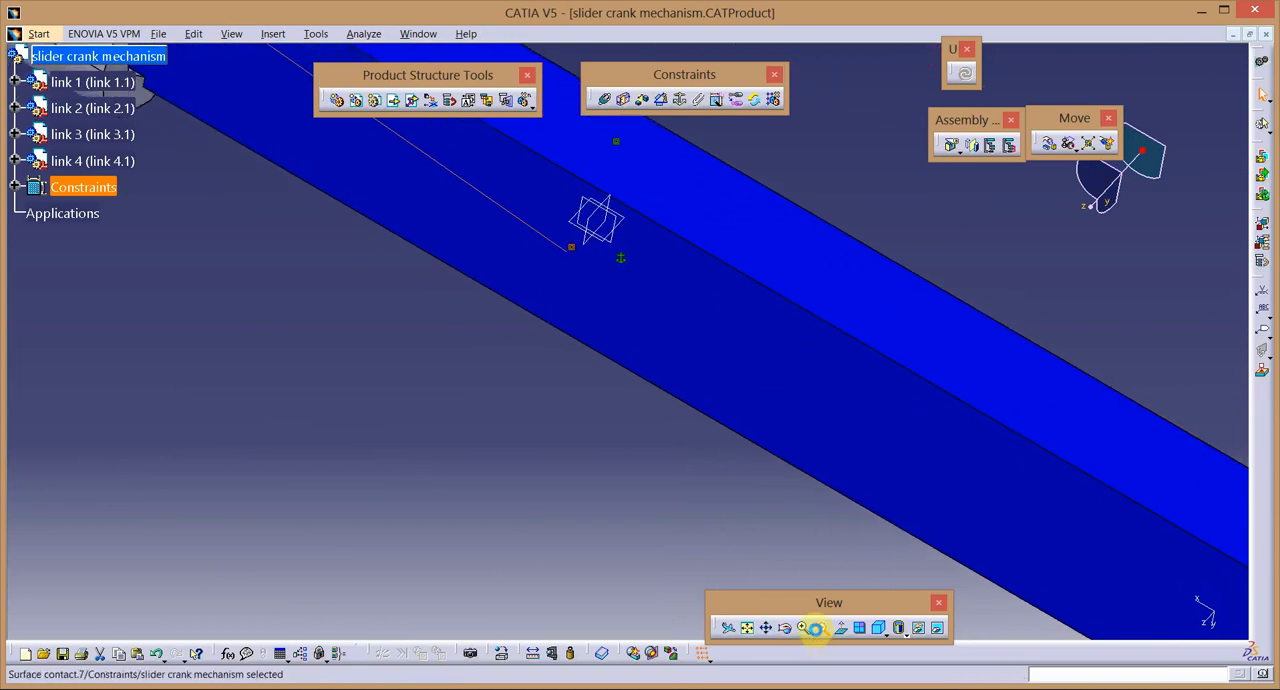
{"action": "left_click", "coordinate": [818, 628]}
{"action": "left_click", "coordinate": [816, 629]}
{"action": "left_click", "coordinate": [816, 629]}
{"action": "left_click", "coordinate": [816, 629]}
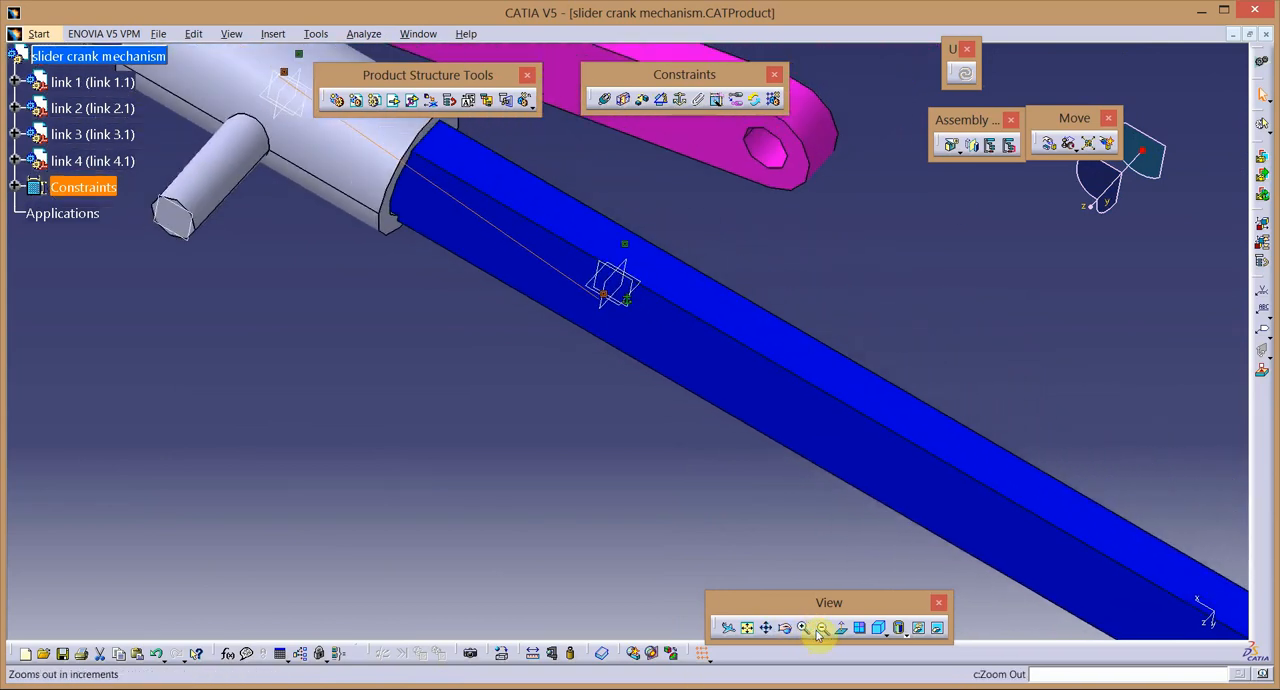
{"action": "left_click", "coordinate": [816, 630]}
{"action": "left_click", "coordinate": [818, 630]}
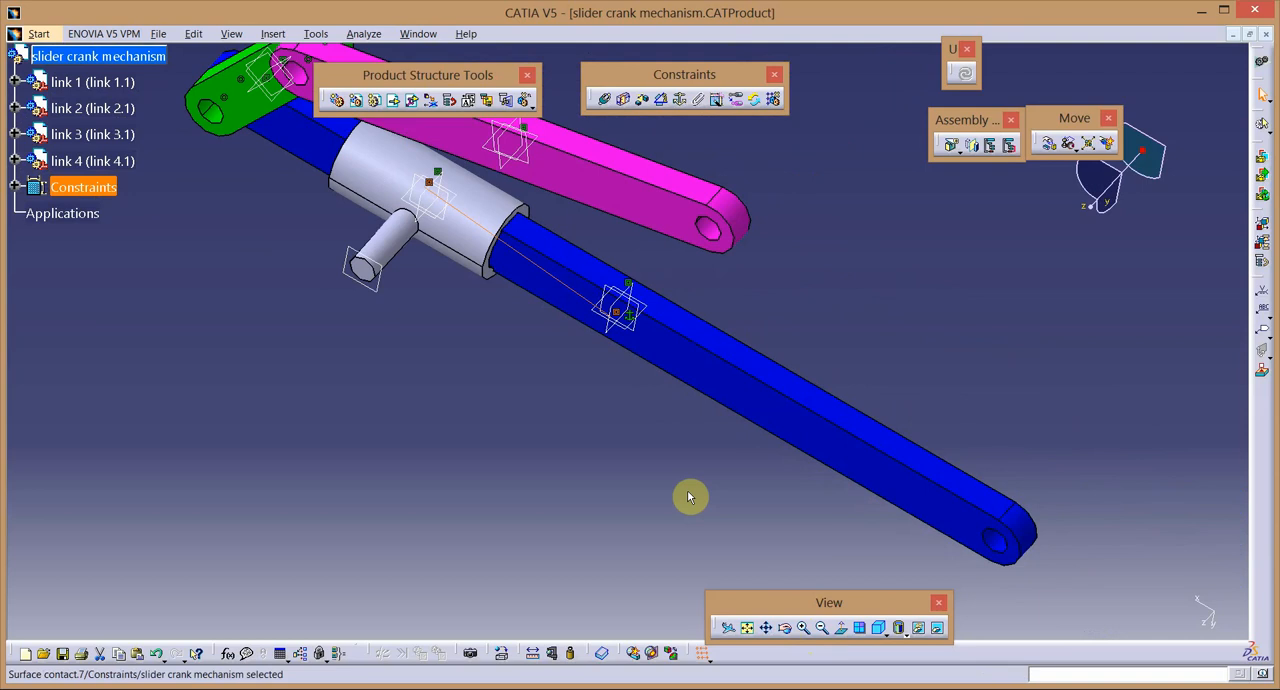
{"action": "left_click", "coordinate": [604, 99]}
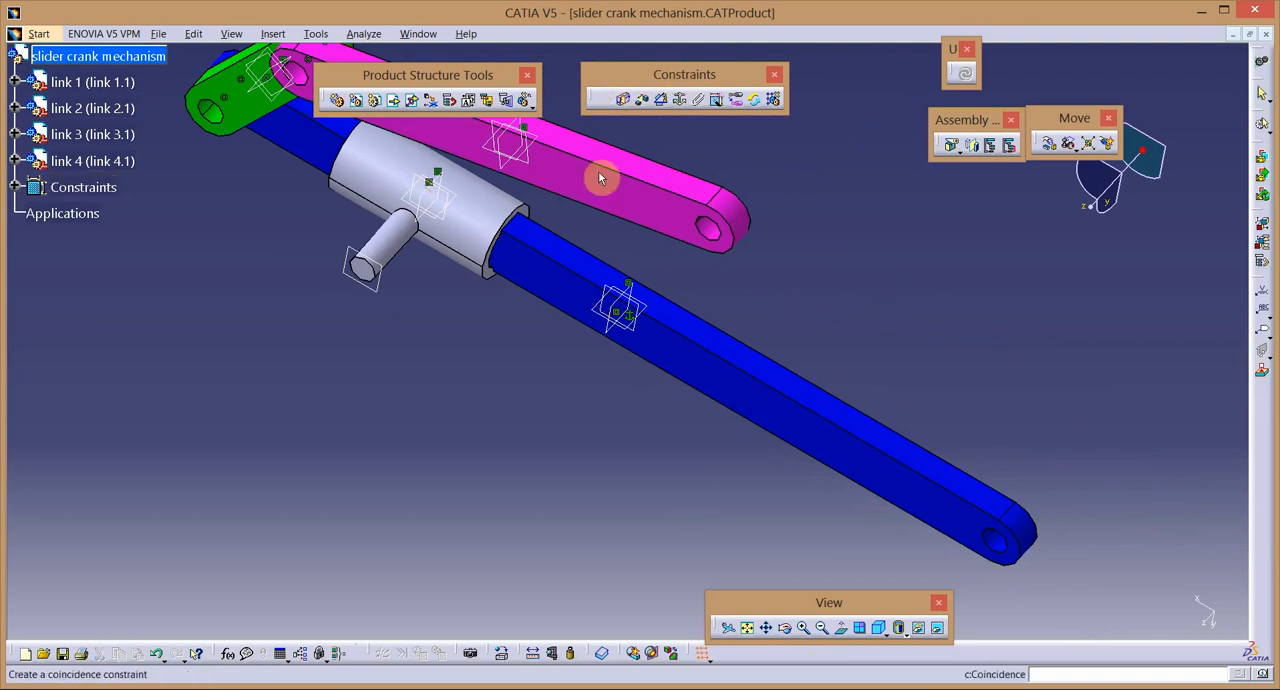
{"action": "left_click", "coordinate": [735, 232]}
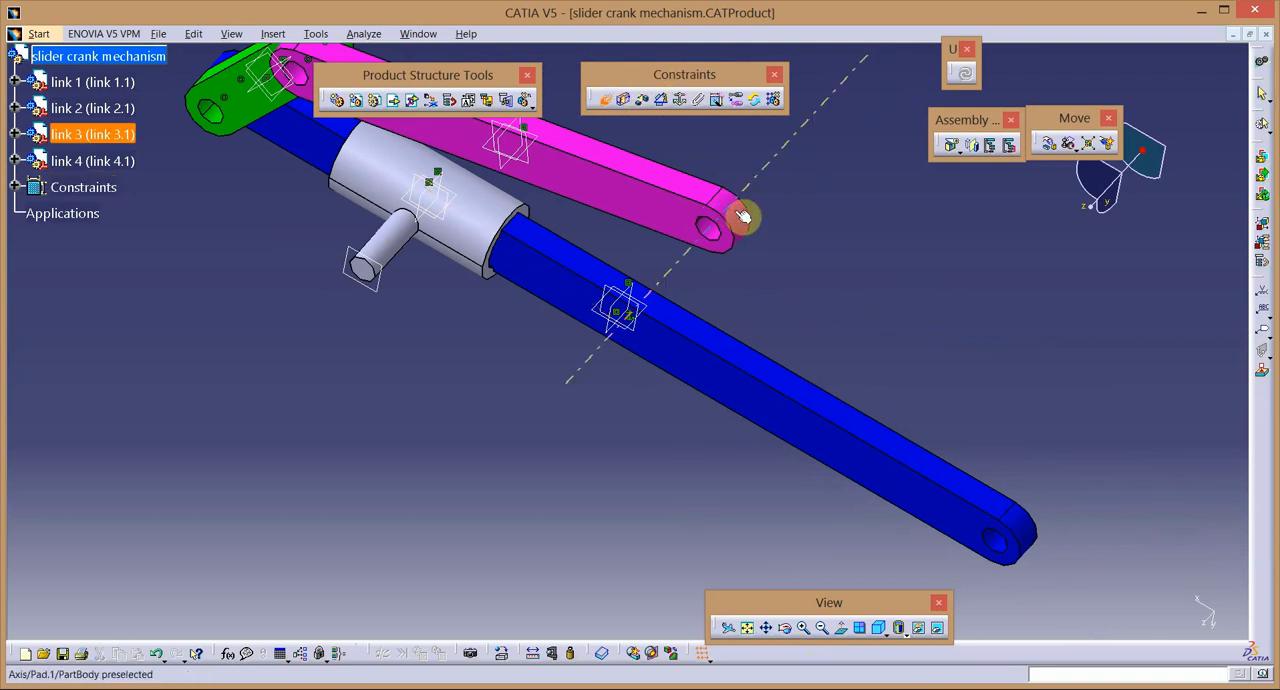
{"action": "left_click", "coordinate": [390, 262]}
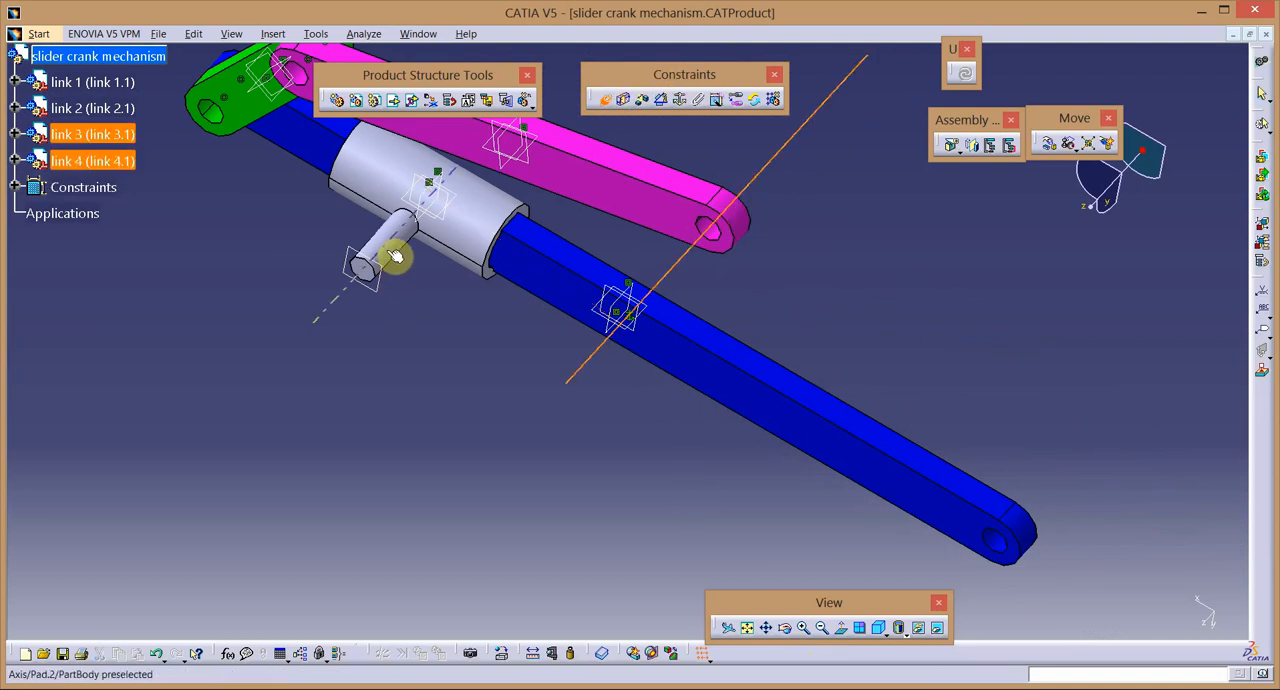
{"action": "left_click", "coordinate": [965, 76]}
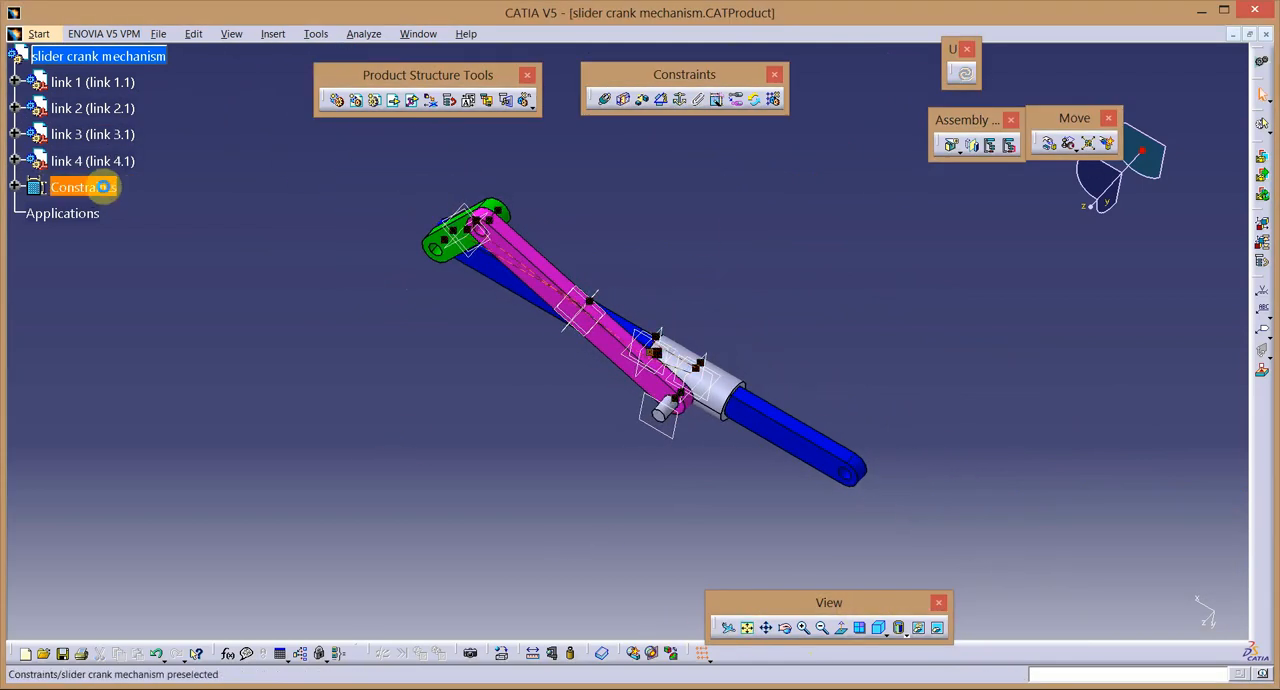
Hide the assembly constraints and the xy, yz and zx planes of link 1.
{"action": "right_click", "coordinate": [105, 187]}
{"action": "left_click", "coordinate": [148, 232]}
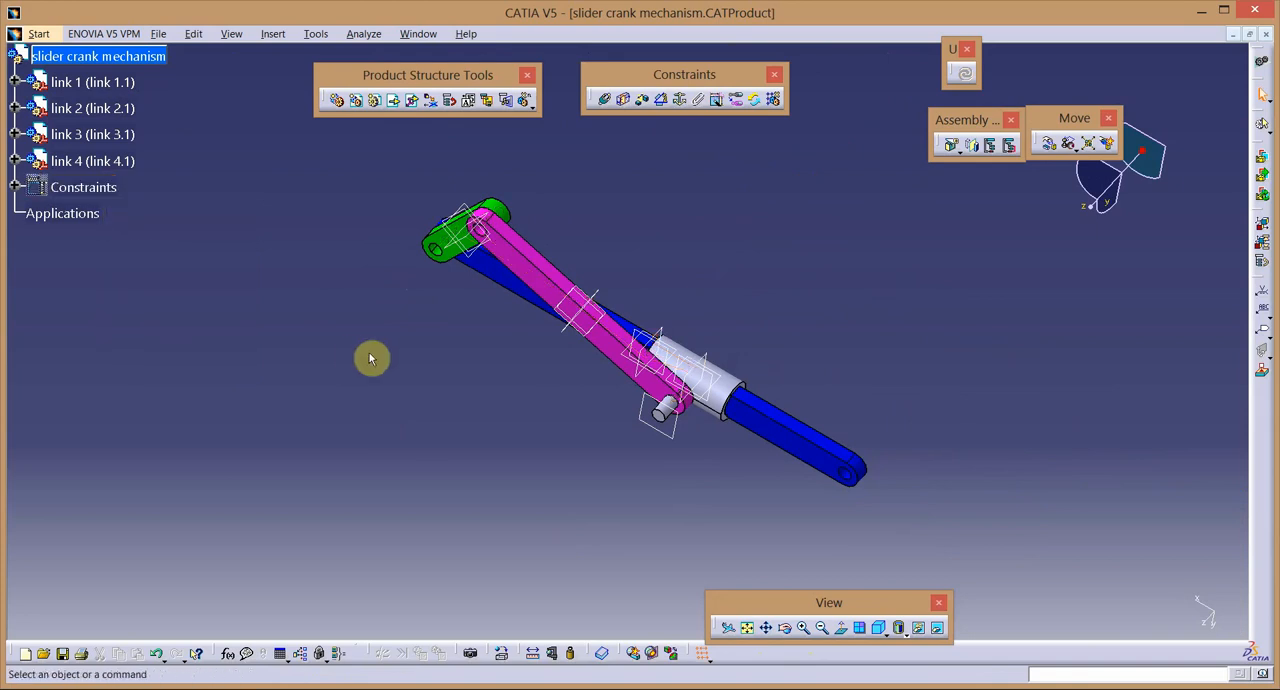
{"action": "left_click", "coordinate": [16, 82]}
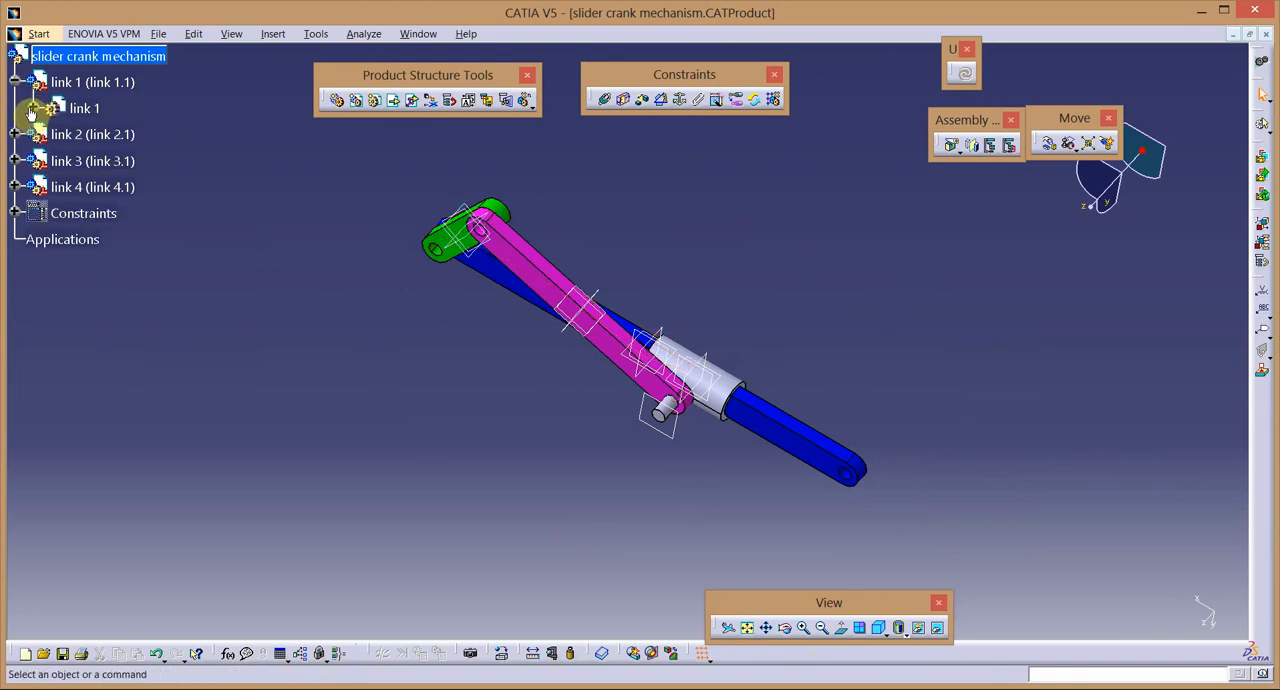
{"action": "left_click", "coordinate": [33, 108]}
{"action": "left_click", "coordinate": [112, 187], "text": "shift"}
{"action": "right_click", "coordinate": [112, 188]}
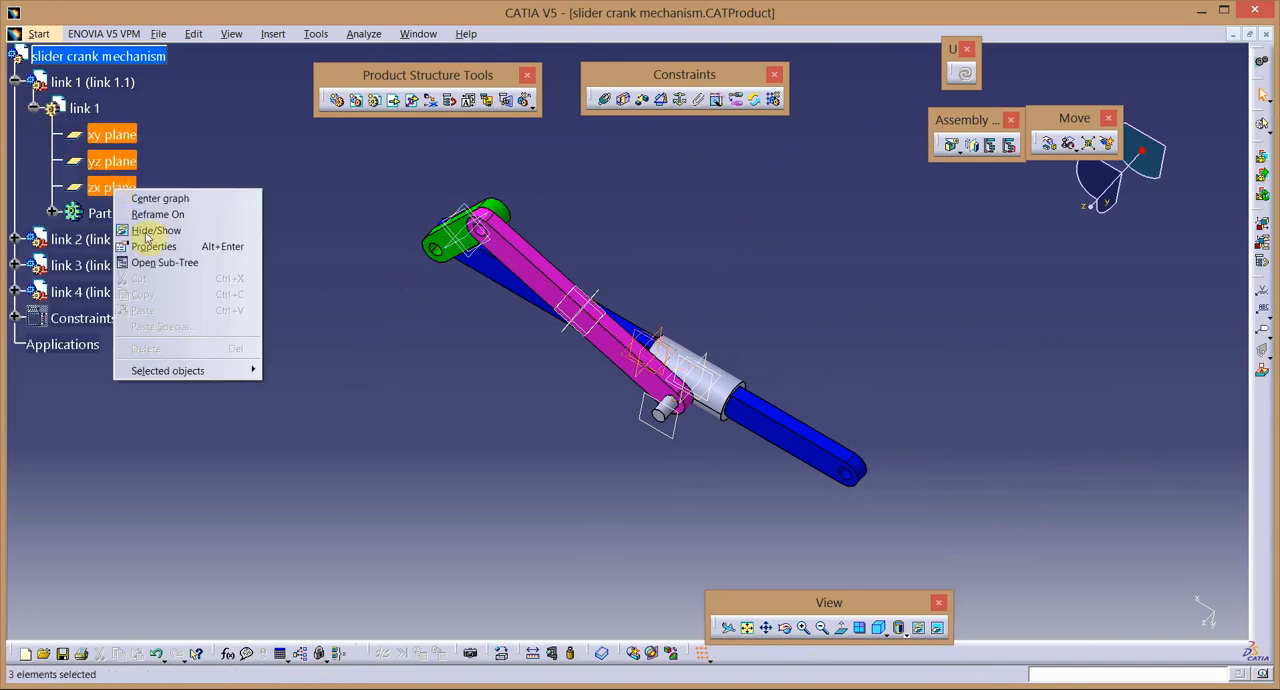
{"action": "left_click", "coordinate": [150, 230]}
Hide the xy, yz and zx planes of link 2.
{"action": "left_click", "coordinate": [15, 239]}
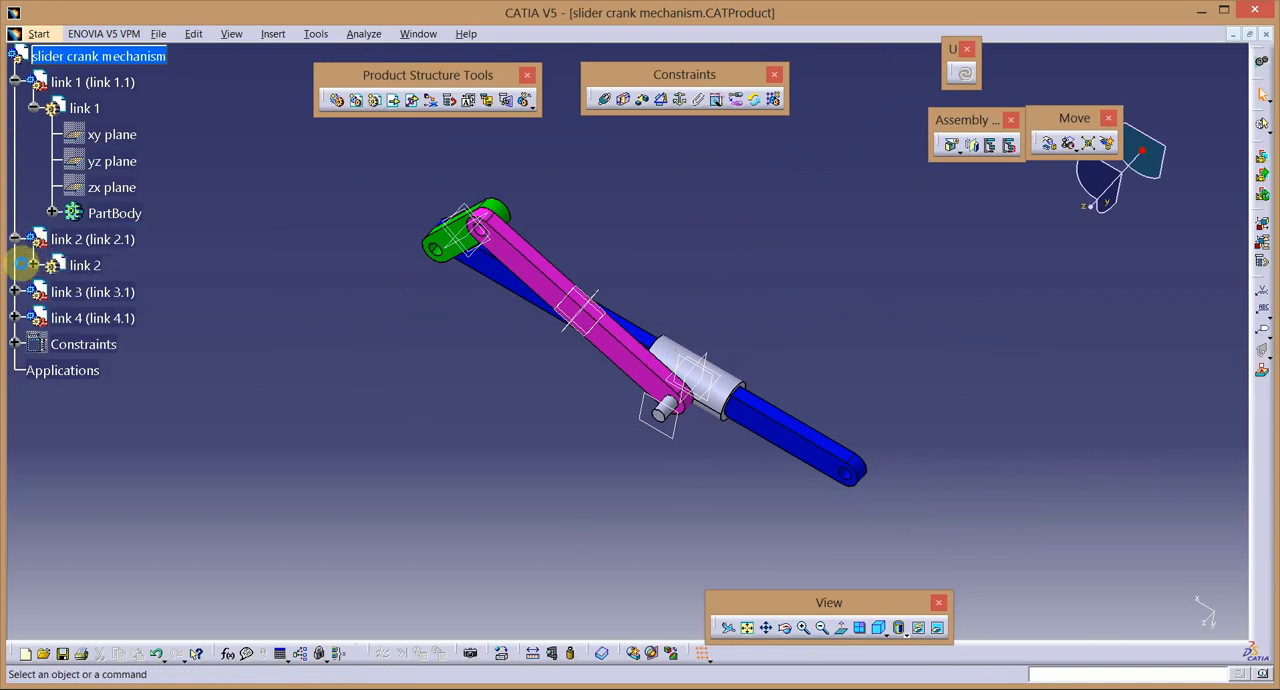
{"action": "left_click", "coordinate": [34, 265]}
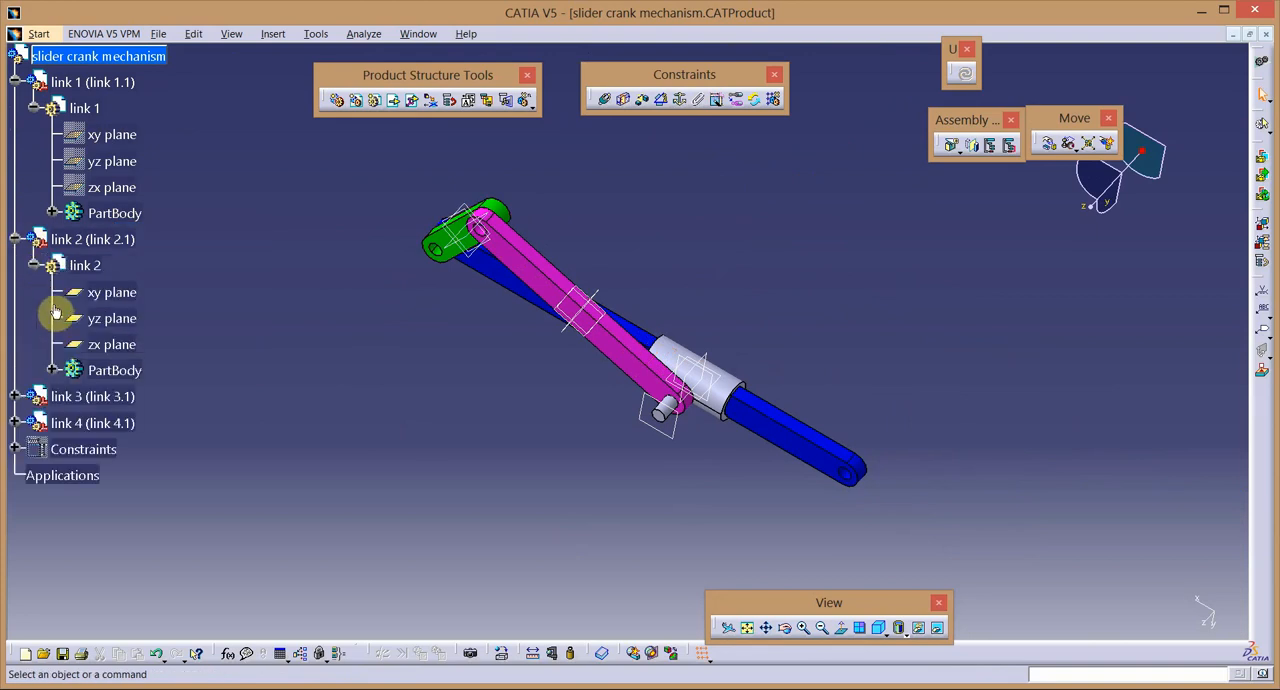
{"action": "left_click", "coordinate": [112, 344], "text": "shift"}
{"action": "right_click", "coordinate": [111, 345]}
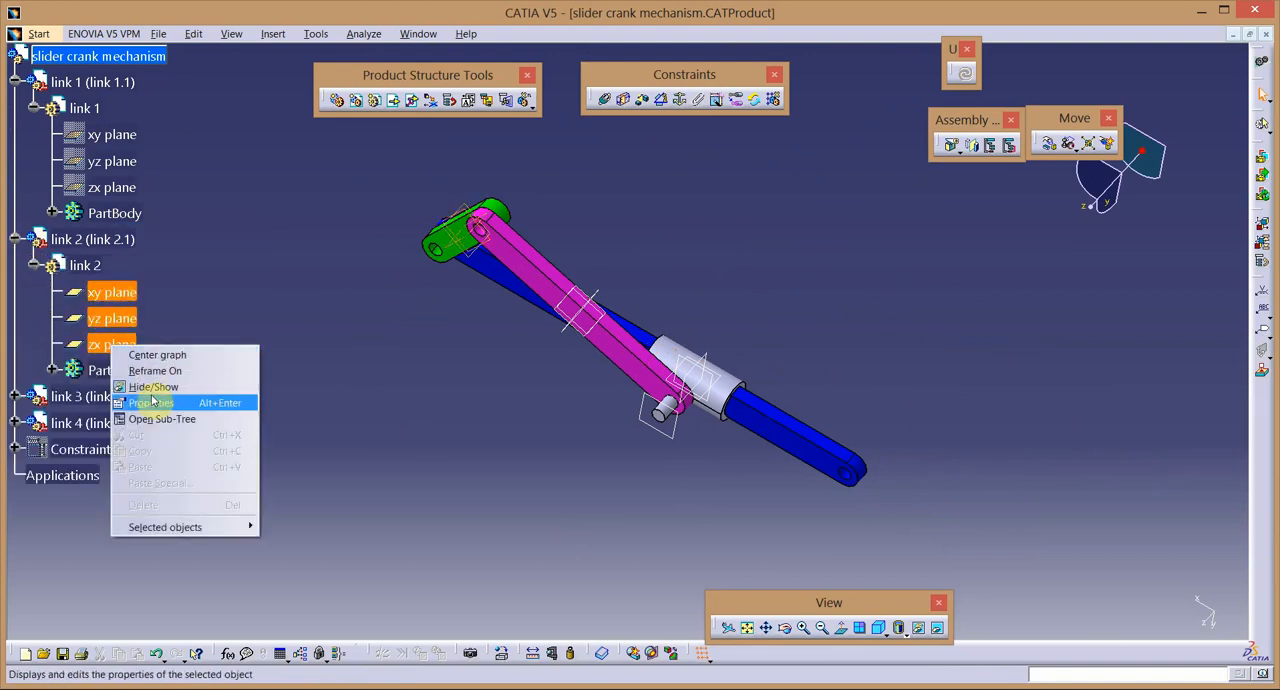
{"action": "left_click", "coordinate": [150, 387]}
Hide the xy, yz and zx planes of link 3.
{"action": "left_click", "coordinate": [15, 396]}
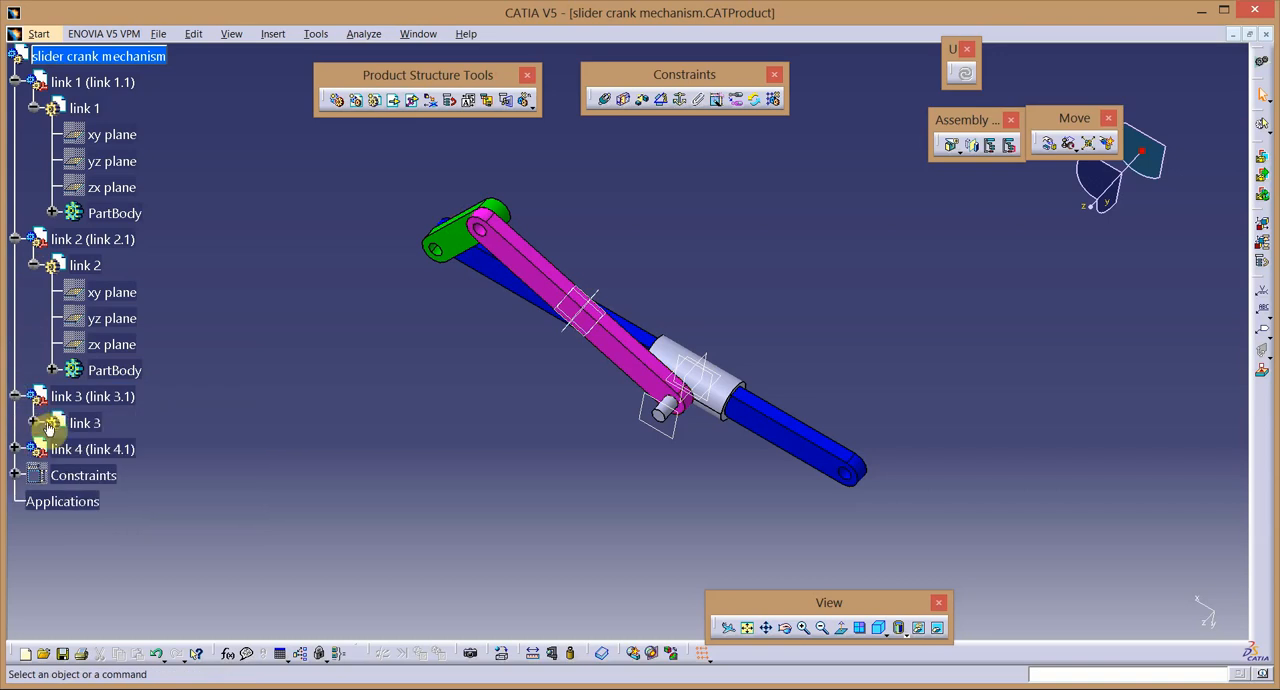
{"action": "left_click", "coordinate": [34, 423]}
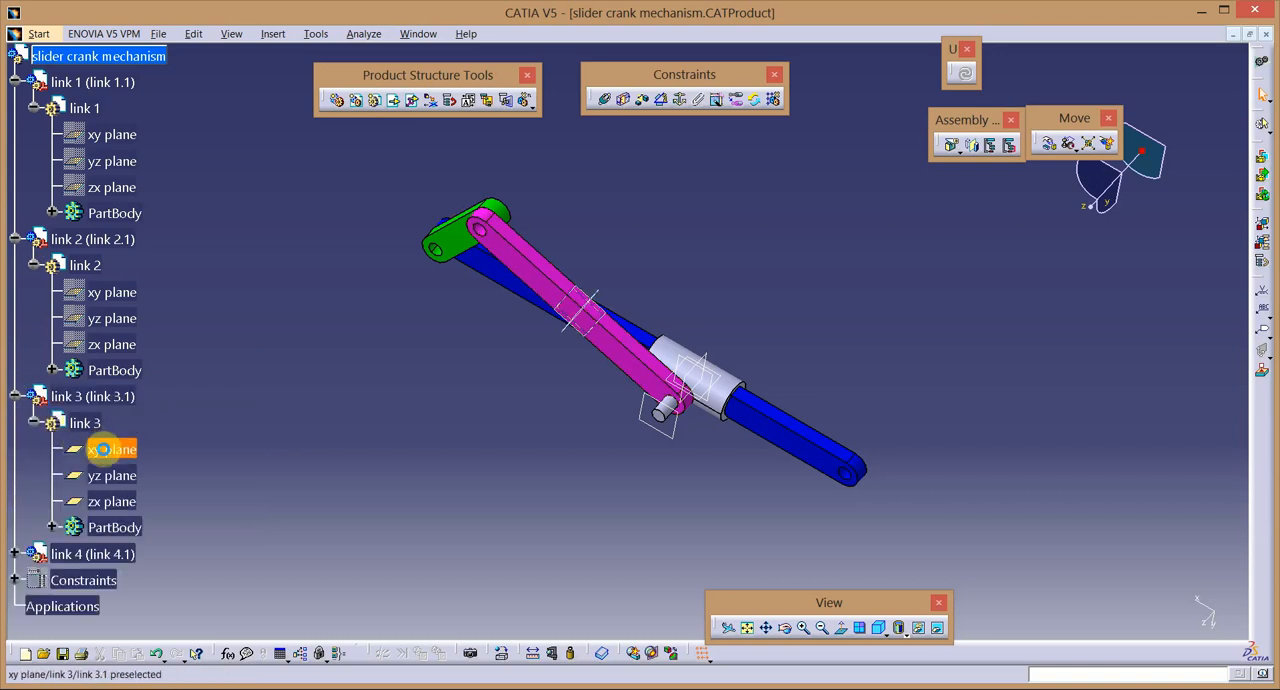
{"action": "left_click", "coordinate": [103, 450]}
{"action": "left_click", "coordinate": [115, 501], "text": "shift"}
{"action": "right_click", "coordinate": [118, 503]}
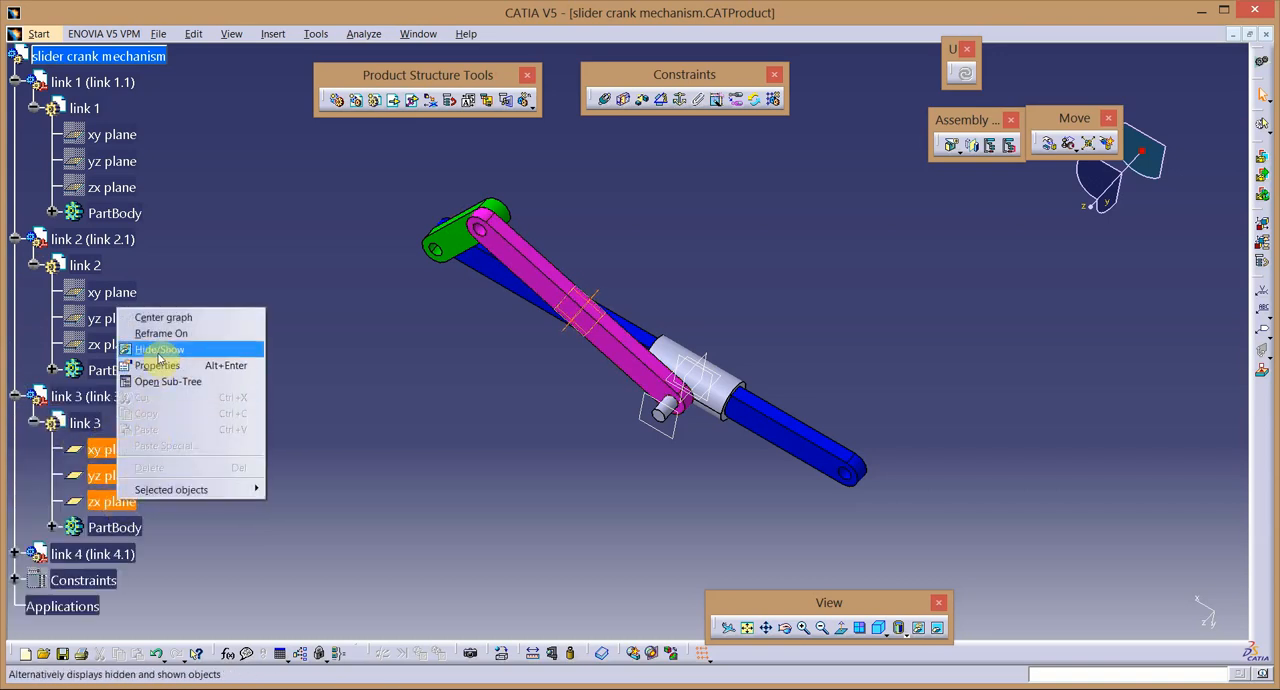
{"action": "left_click", "coordinate": [155, 352]}
Hide the xy, yz and zx planes of link 4 and the extra plane at its pin end, leaving the link branches collapsed.
{"action": "left_click", "coordinate": [15, 82]}
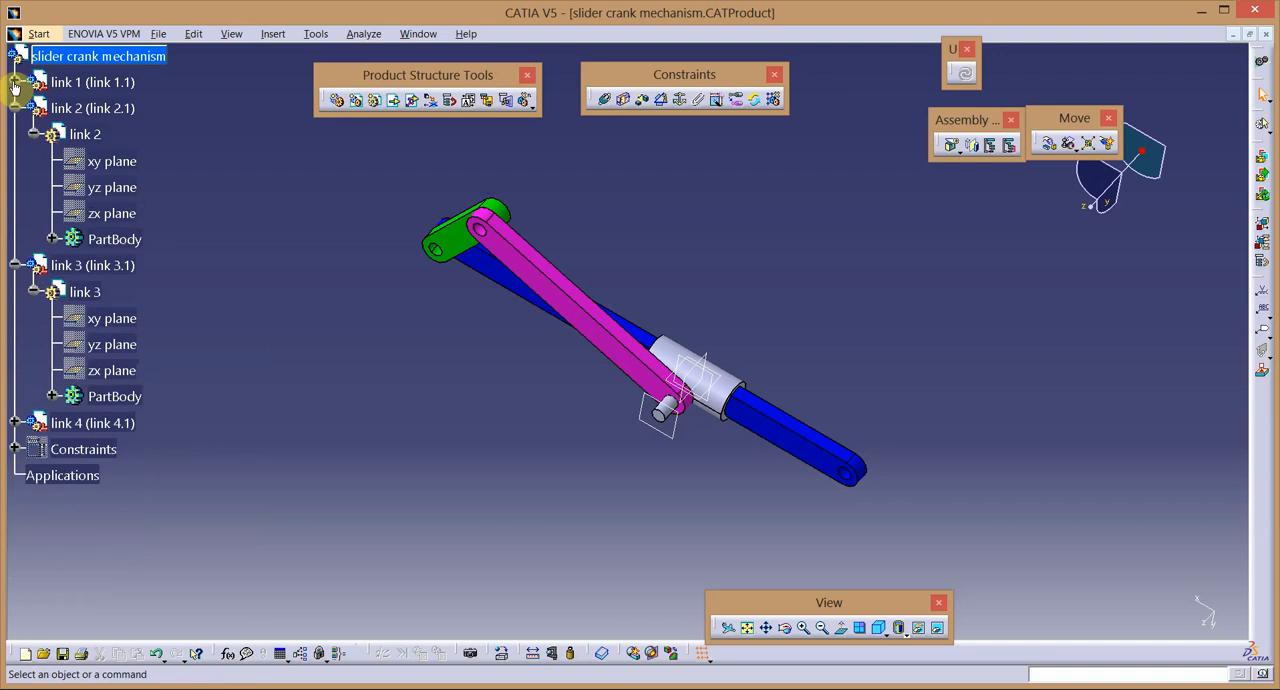
{"action": "left_click", "coordinate": [15, 107]}
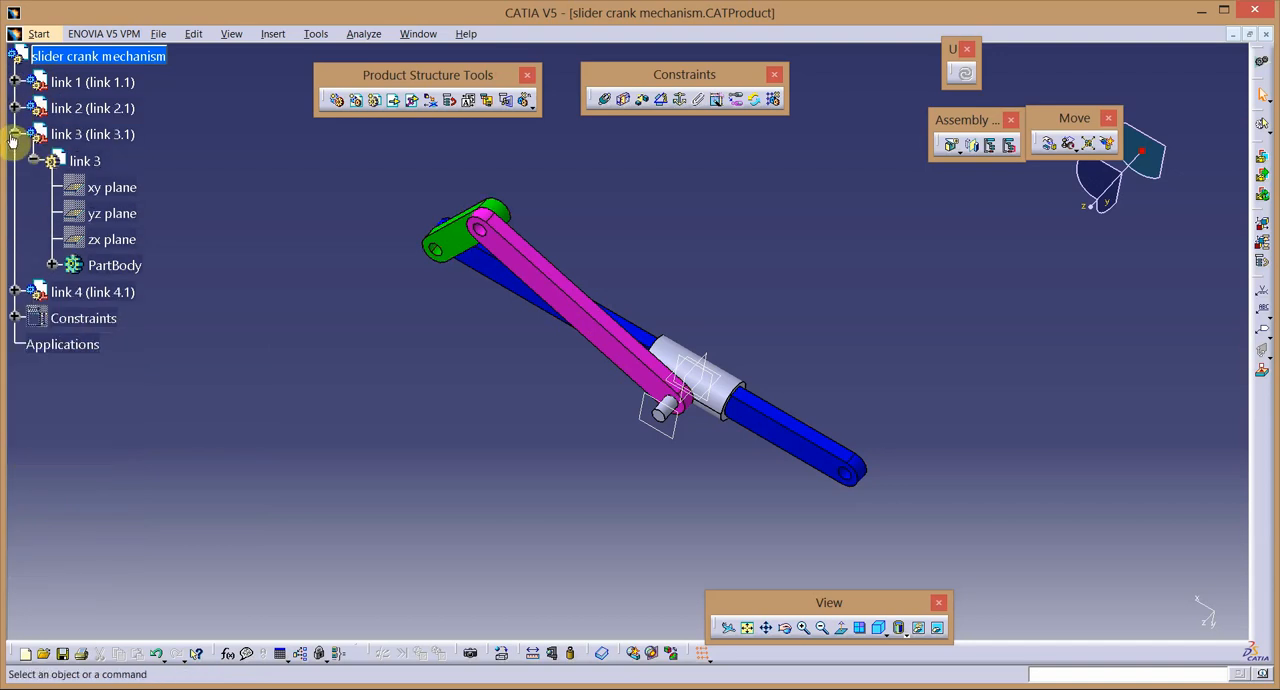
{"action": "left_click", "coordinate": [14, 134]}
{"action": "left_click", "coordinate": [16, 160]}
{"action": "left_click", "coordinate": [34, 187]}
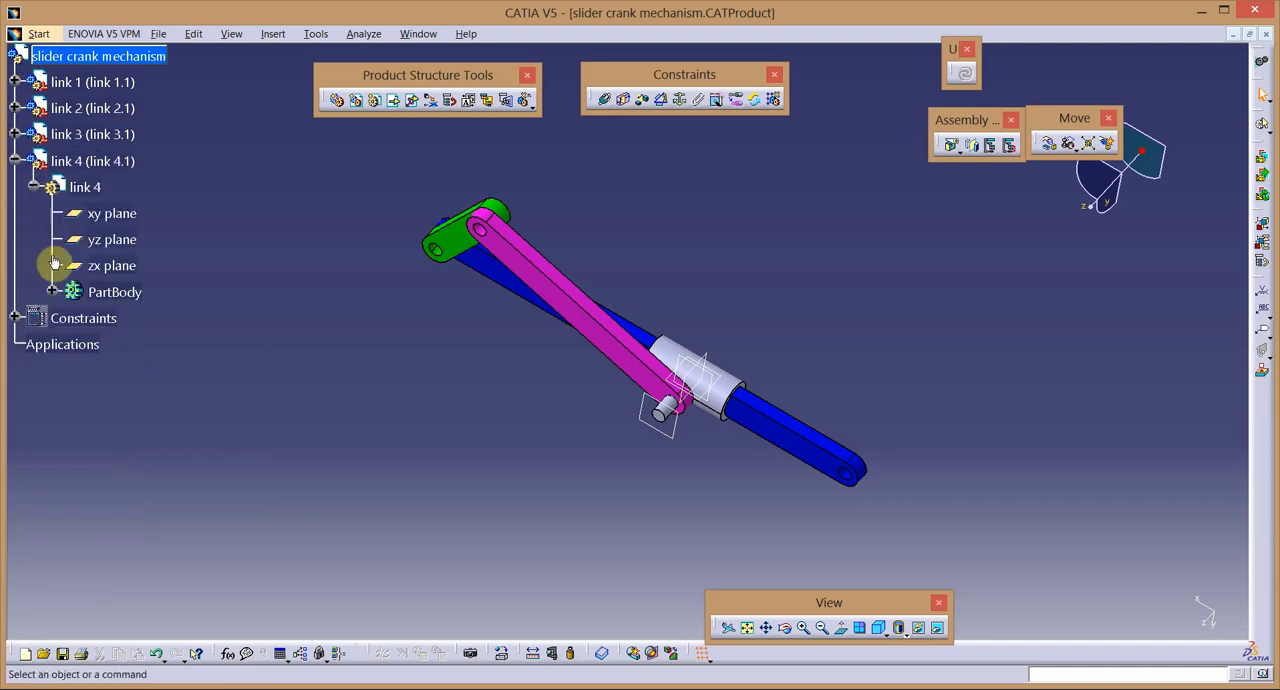
{"action": "left_click", "coordinate": [111, 213]}
{"action": "left_click", "coordinate": [111, 239], "text": "ctrl"}
{"action": "right_click", "coordinate": [107, 263]}
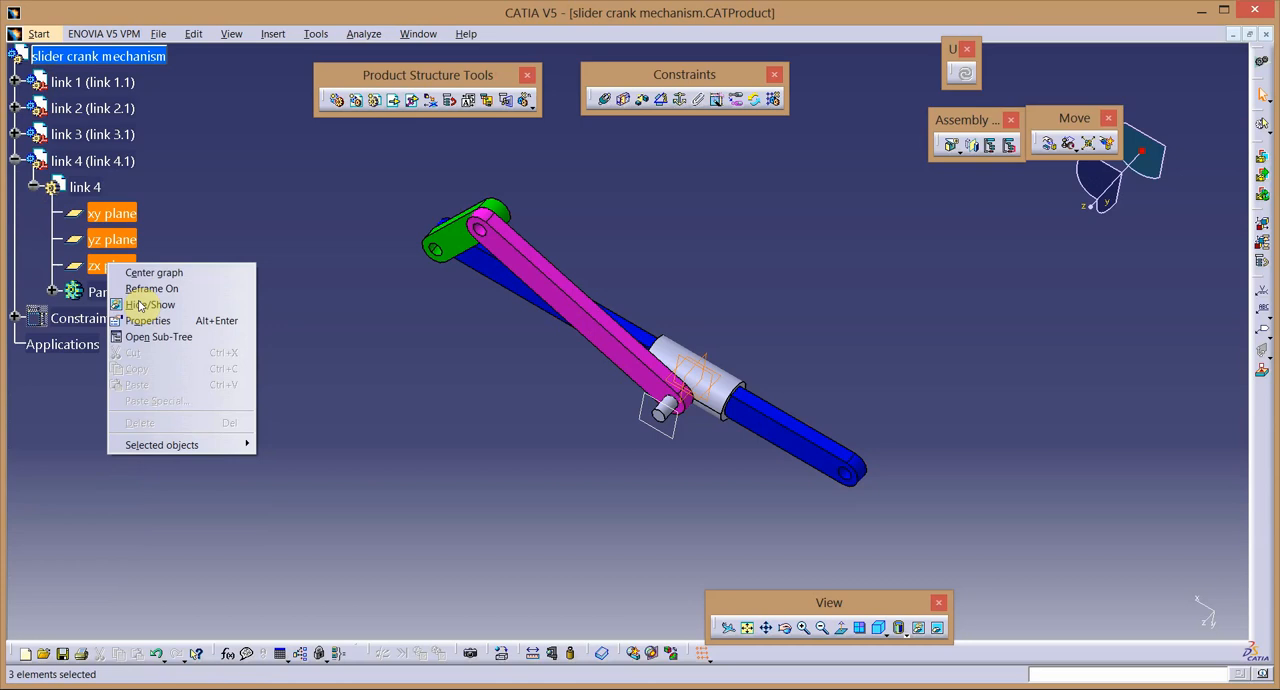
{"action": "left_click", "coordinate": [124, 307]}
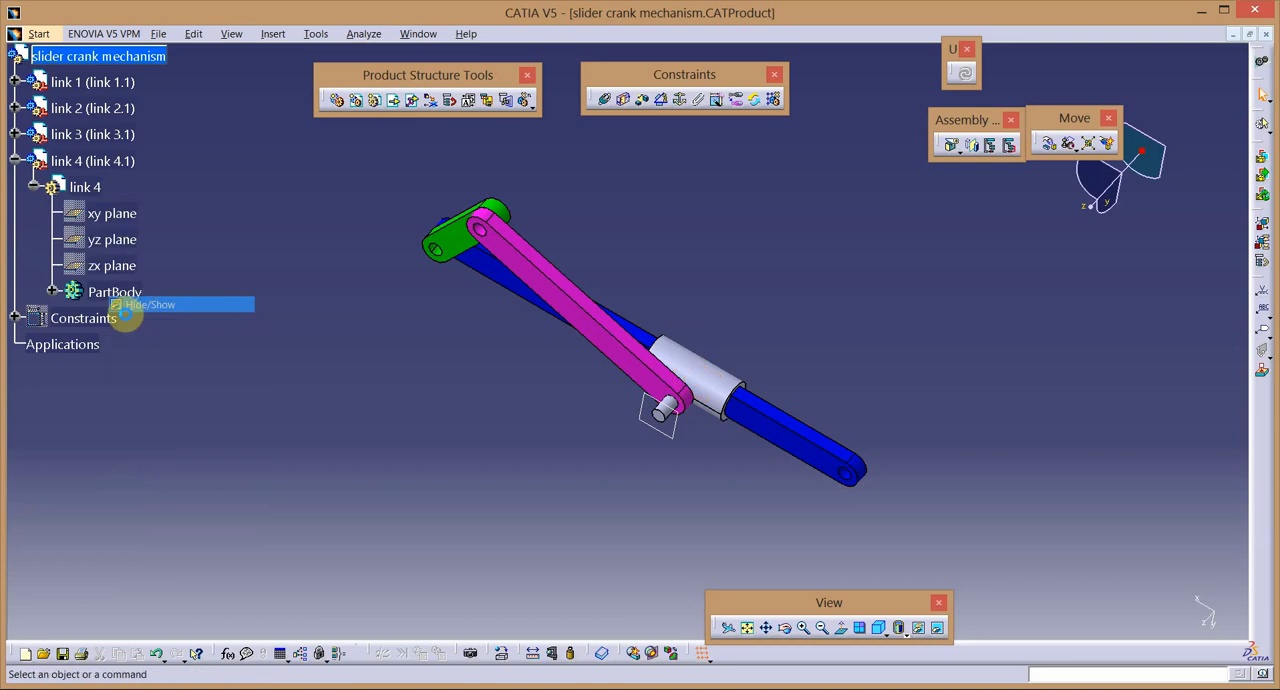
{"action": "left_click", "coordinate": [16, 161]}
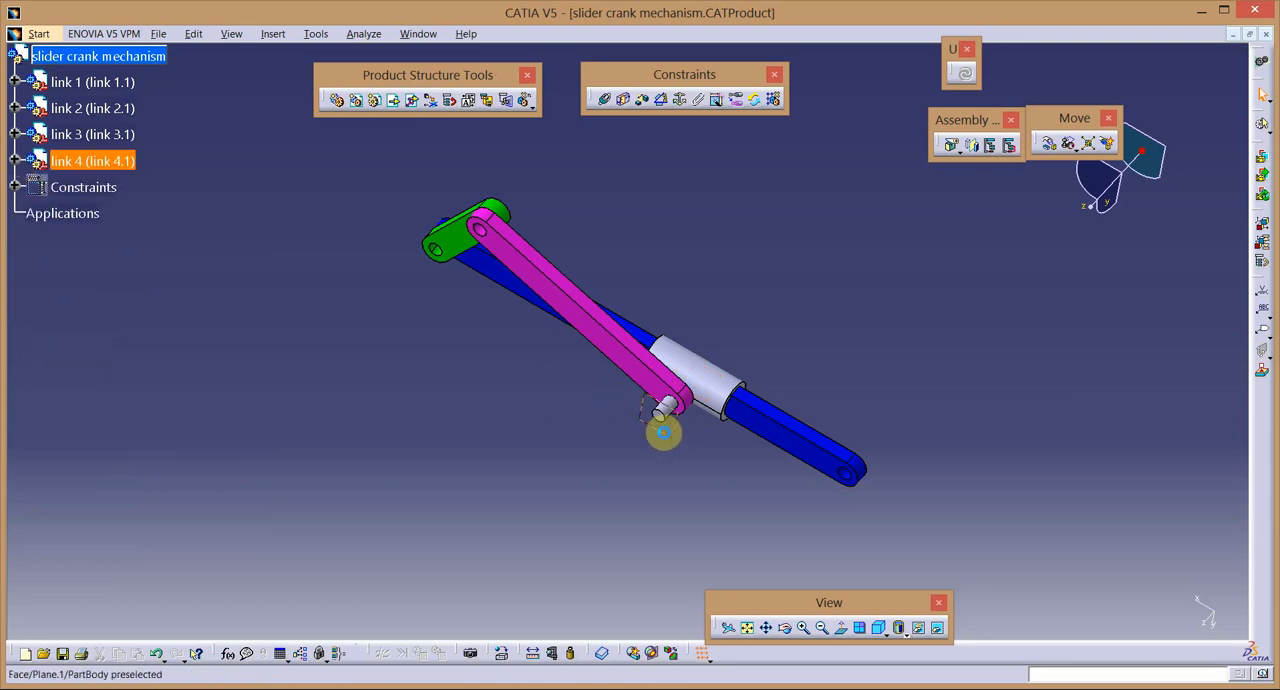
{"action": "right_click", "coordinate": [663, 432]}
{"action": "left_click", "coordinate": [520, 488]}
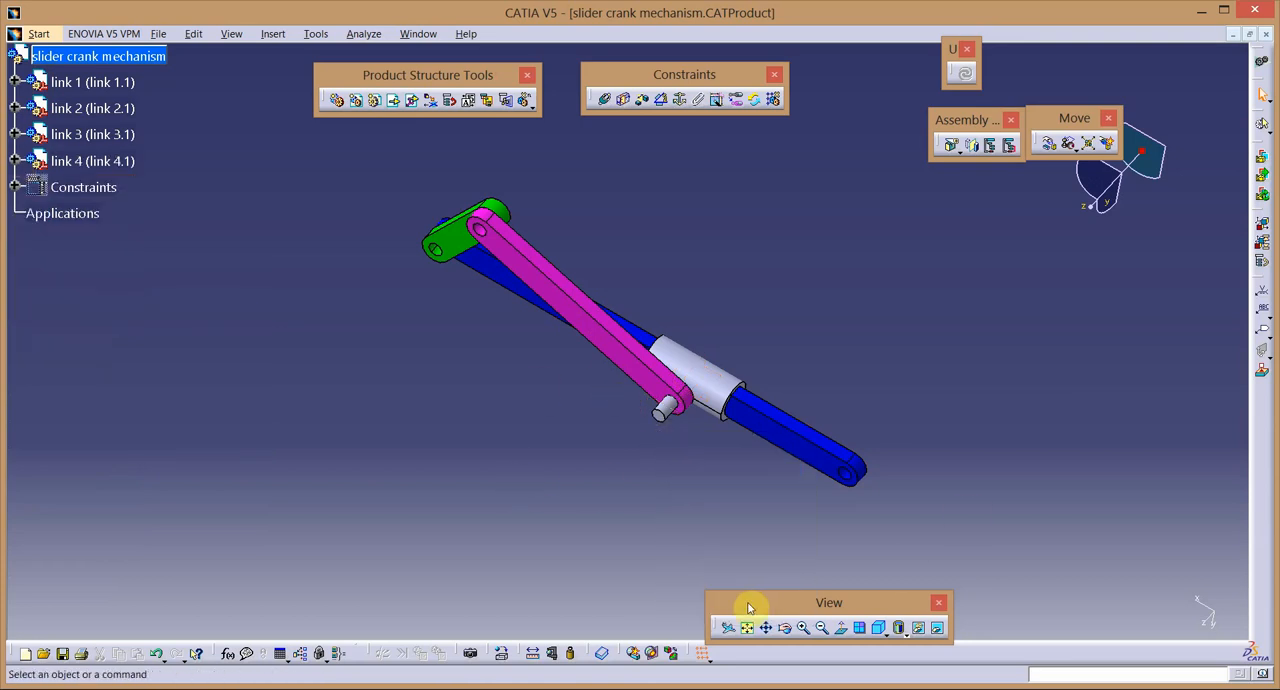
Explode the slider crank mechanism in 3D at all levels, accepting the position changes, and update the assembly to reapply its constraints.
{"action": "left_click", "coordinate": [880, 627]}
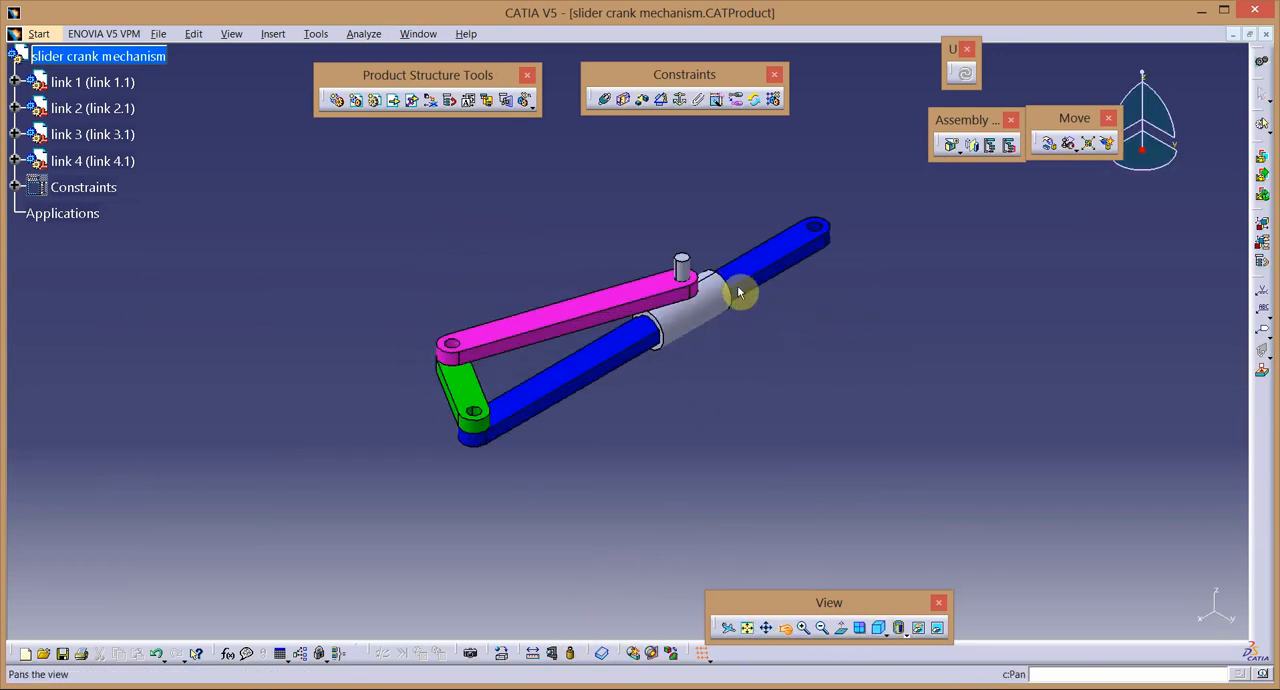
{"action": "middle_click_drag", "start_coordinate": [739, 292], "coordinate": [585, 603]}
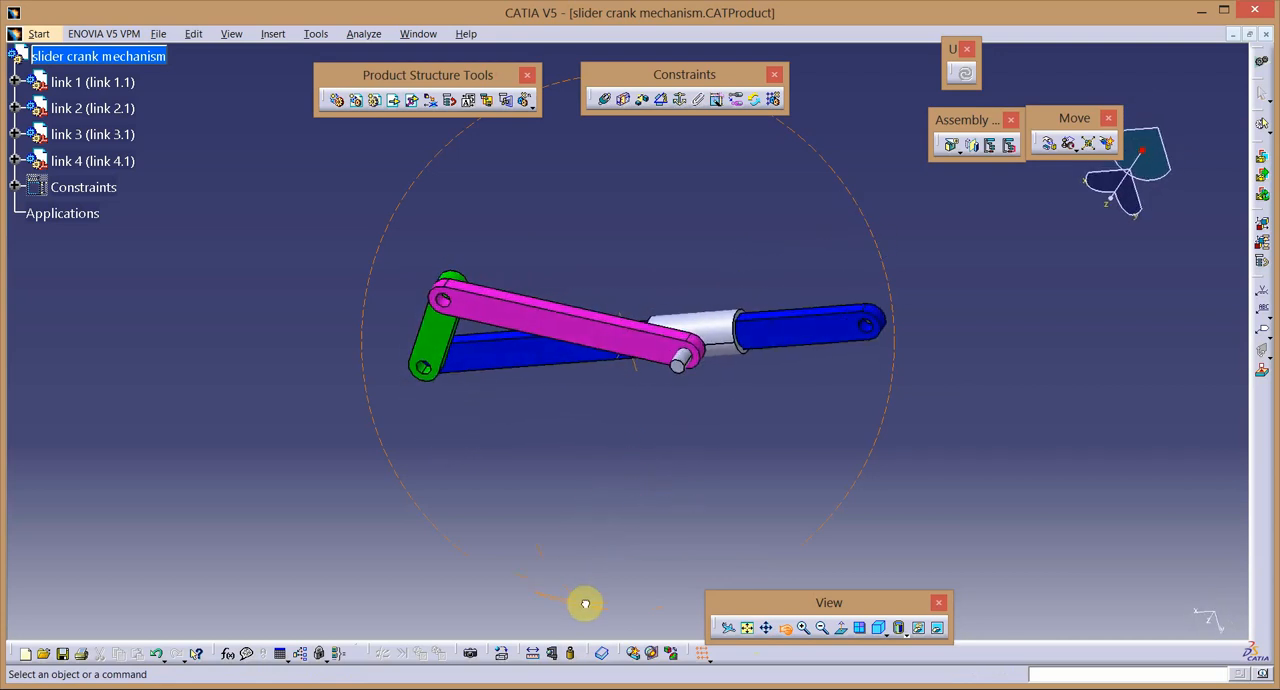
{"action": "middle_click_drag", "start_coordinate": [418, 347], "coordinate": [407, 273]}
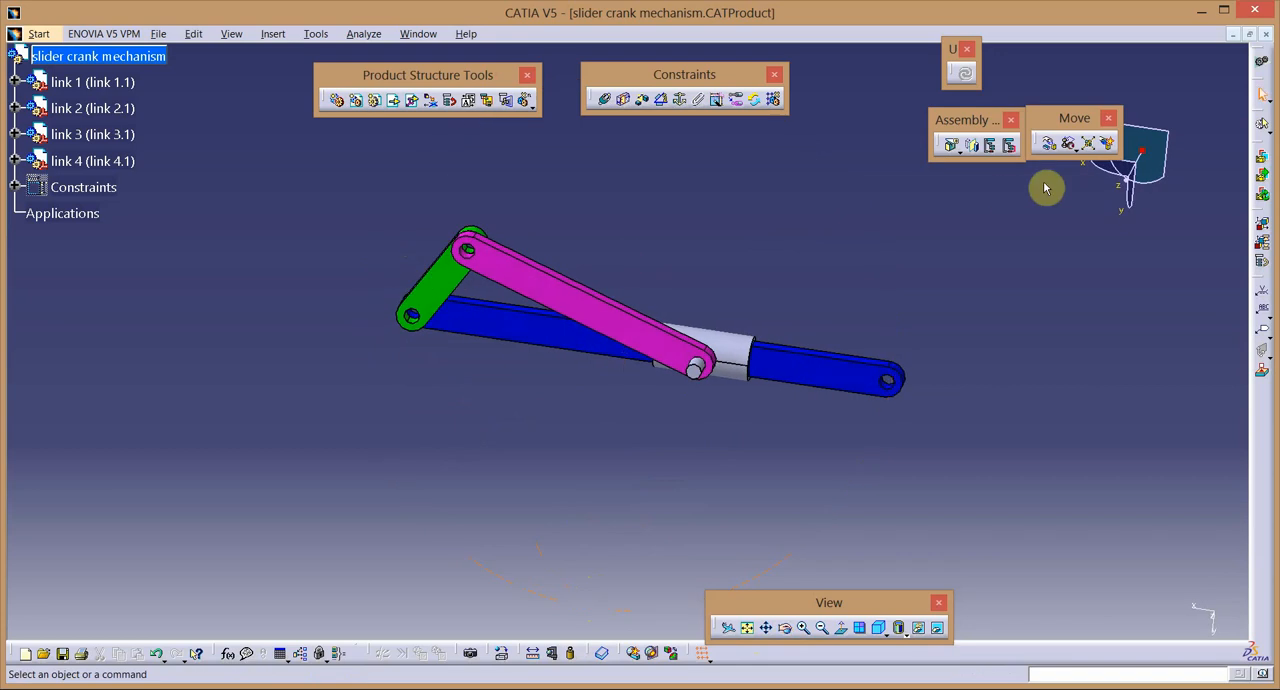
{"action": "left_click", "coordinate": [1088, 144]}
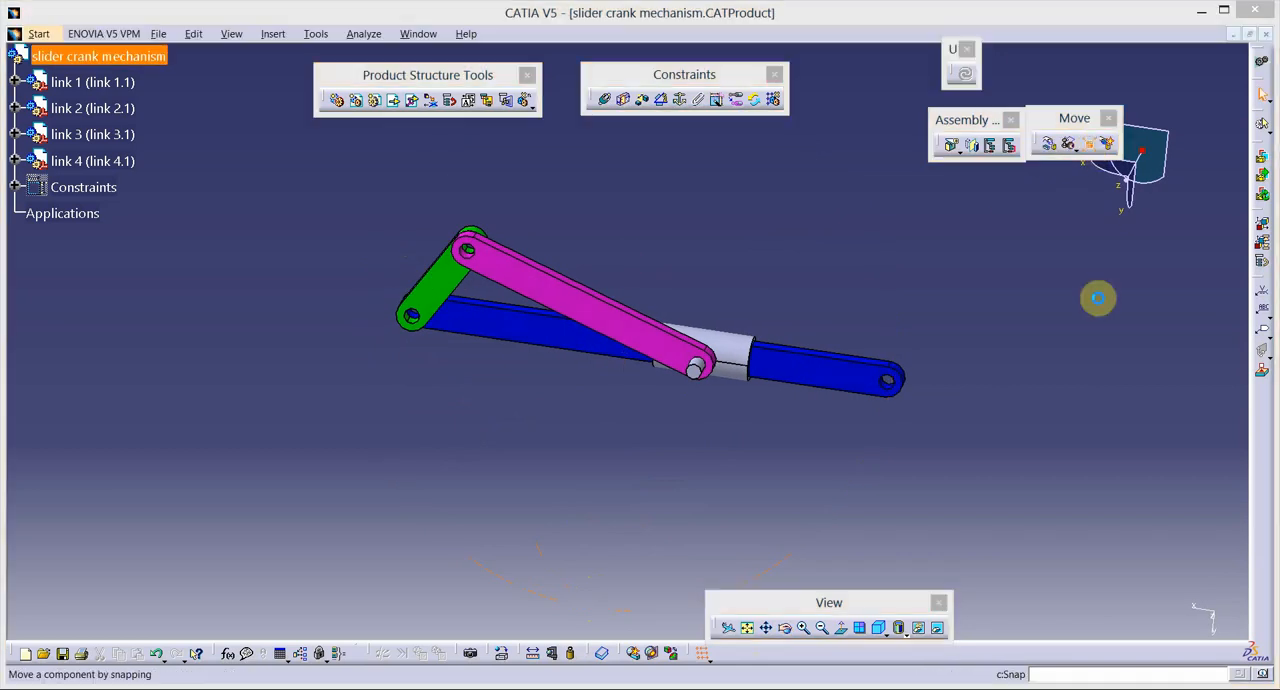
{"action": "left_click", "coordinate": [1092, 617]}
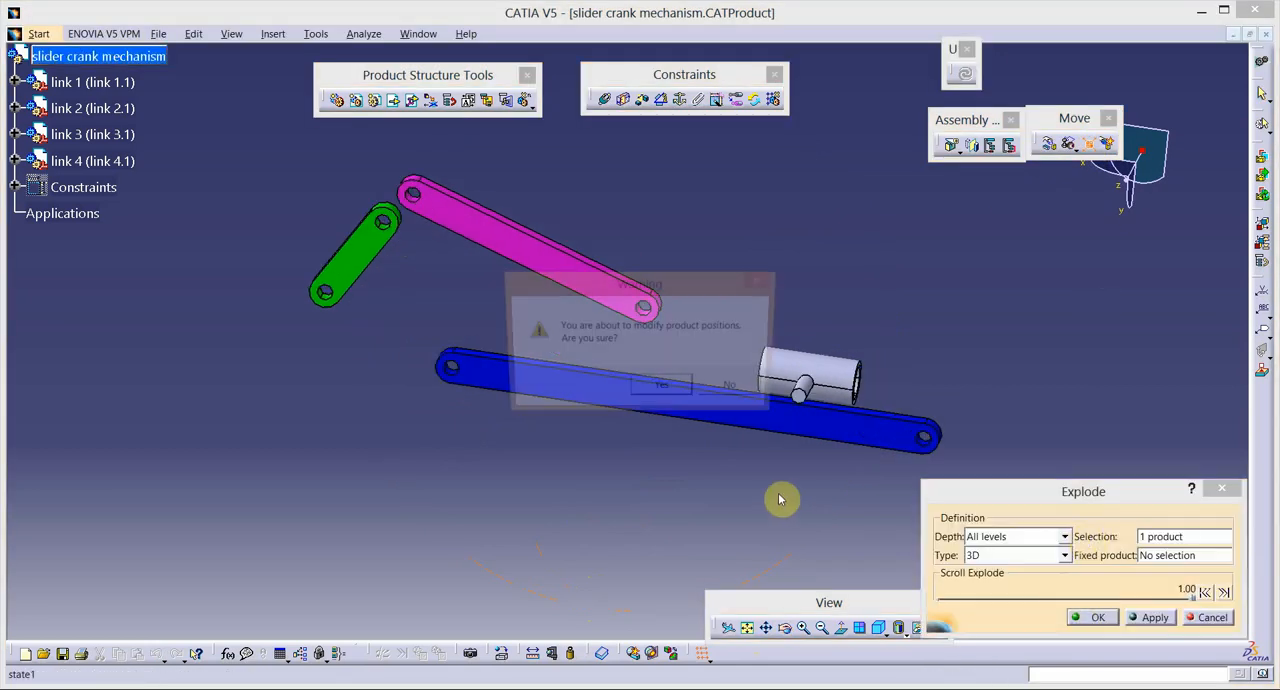
{"action": "left_click", "coordinate": [682, 395]}
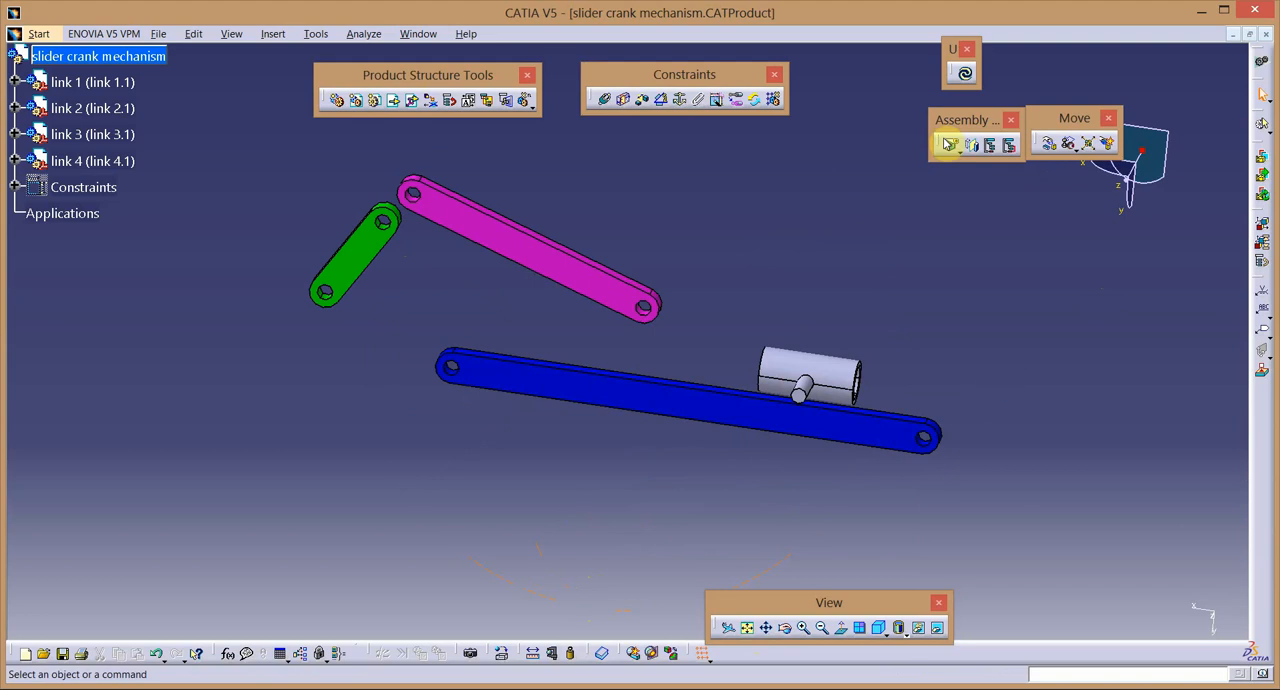
{"action": "left_click", "coordinate": [964, 73]}
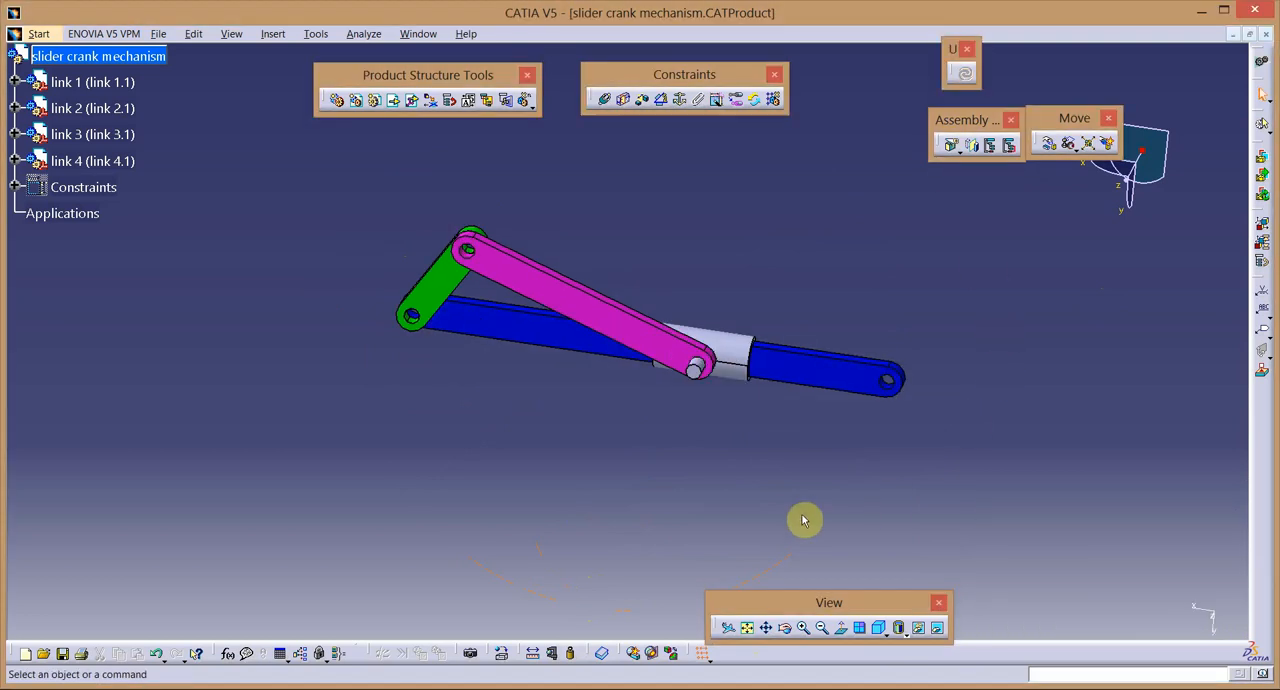
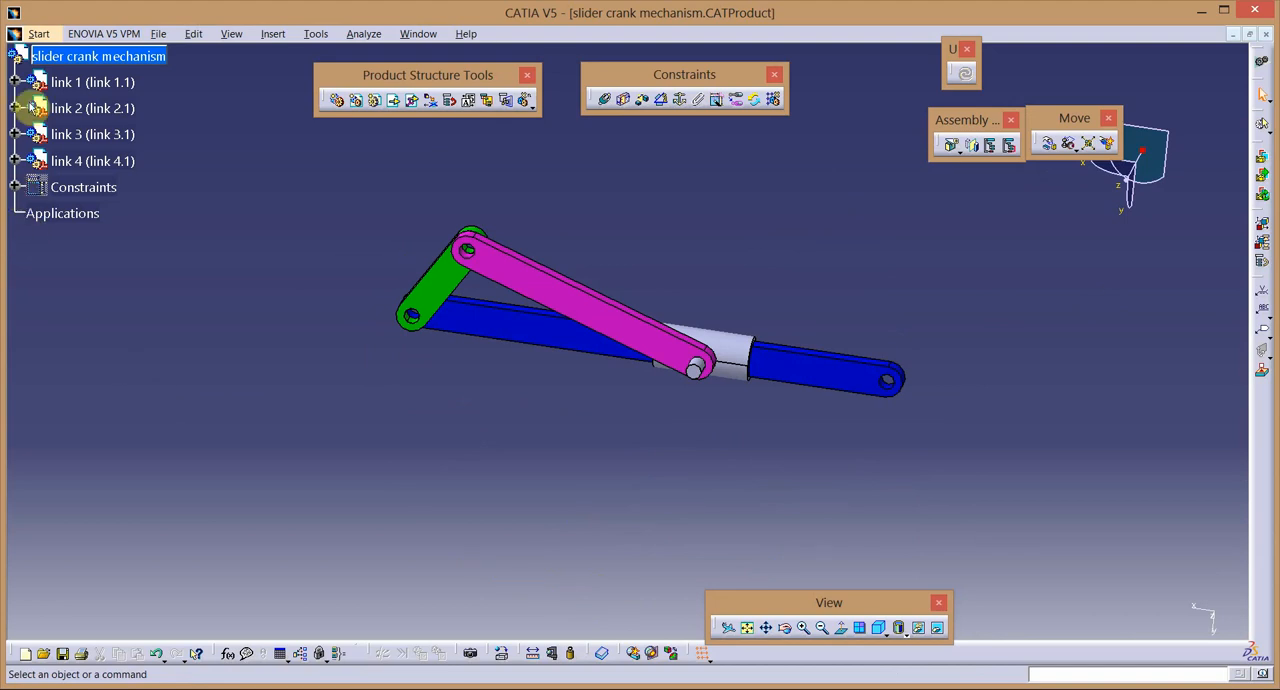
Switch to the DMU Kinematics workbench and arrange its floating toolbars above the mechanism.
{"action": "left_click", "coordinate": [52, 37]}
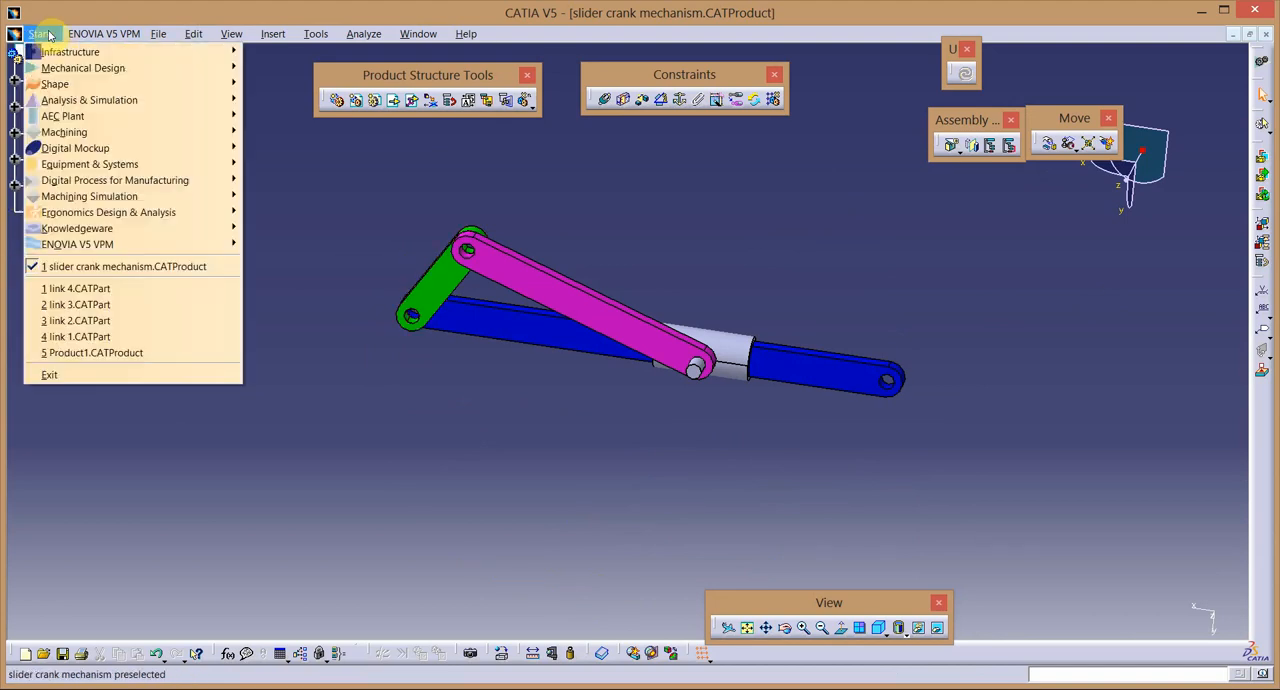
{"action": "mouse_move", "coordinate": [74, 155]}
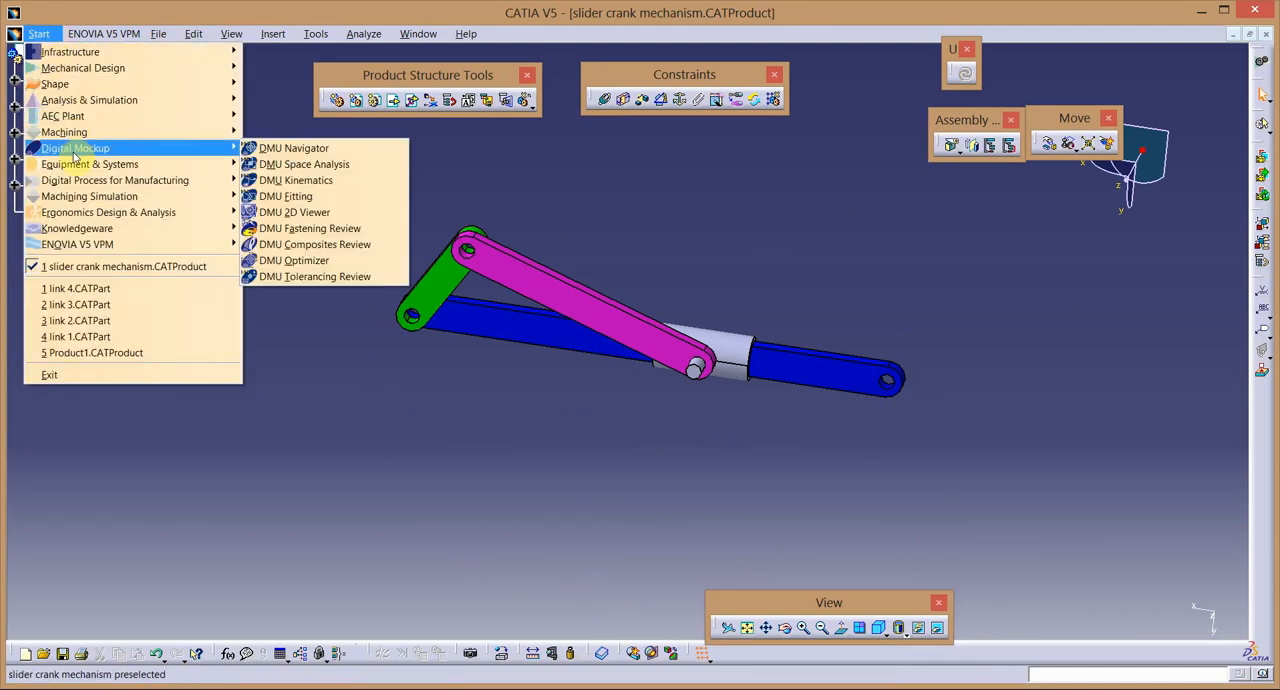
{"action": "left_click", "coordinate": [327, 181]}
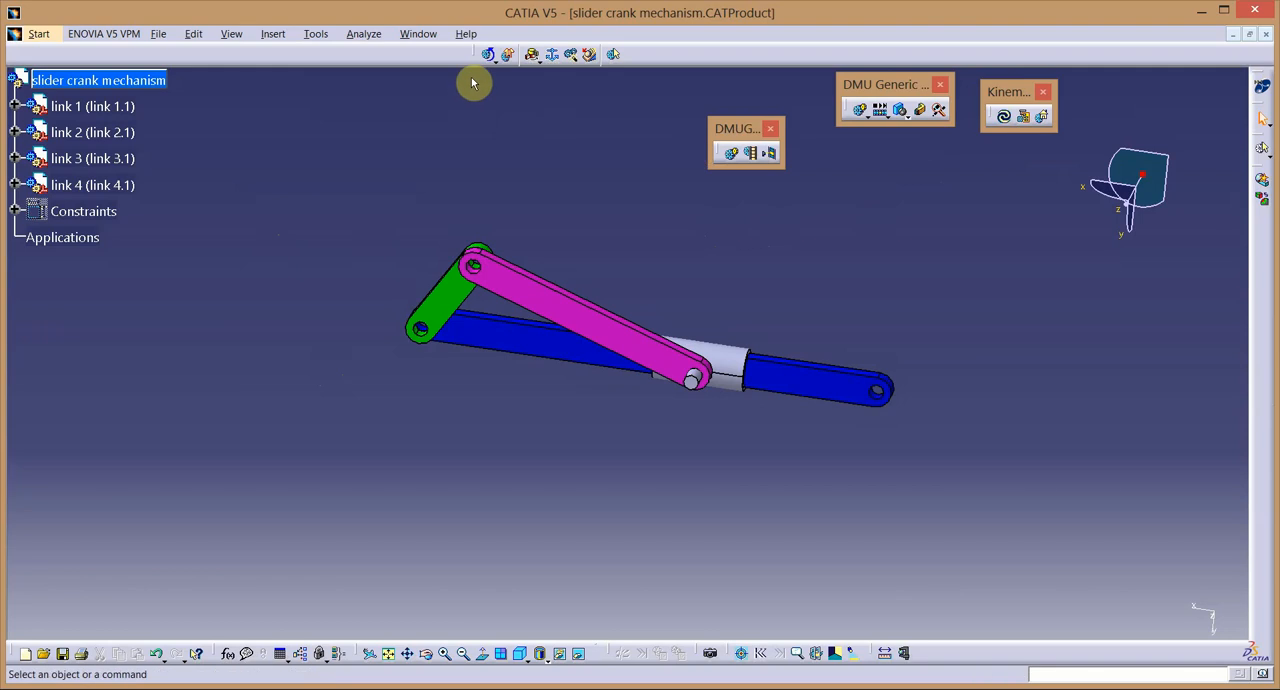
{"action": "left_click_drag", "start_coordinate": [724, 136], "coordinate": [632, 116]}
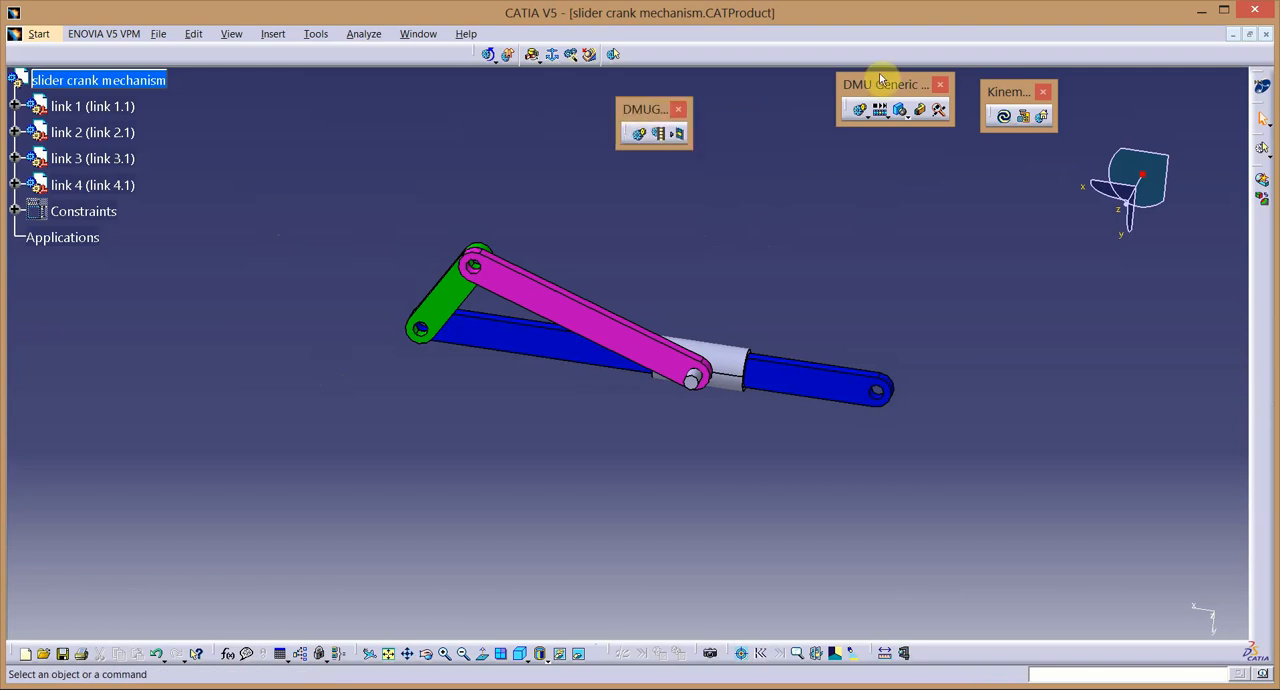
{"action": "left_click_drag", "start_coordinate": [880, 85], "coordinate": [852, 100]}
{"action": "left_click_drag", "start_coordinate": [474, 54], "coordinate": [410, 104]}
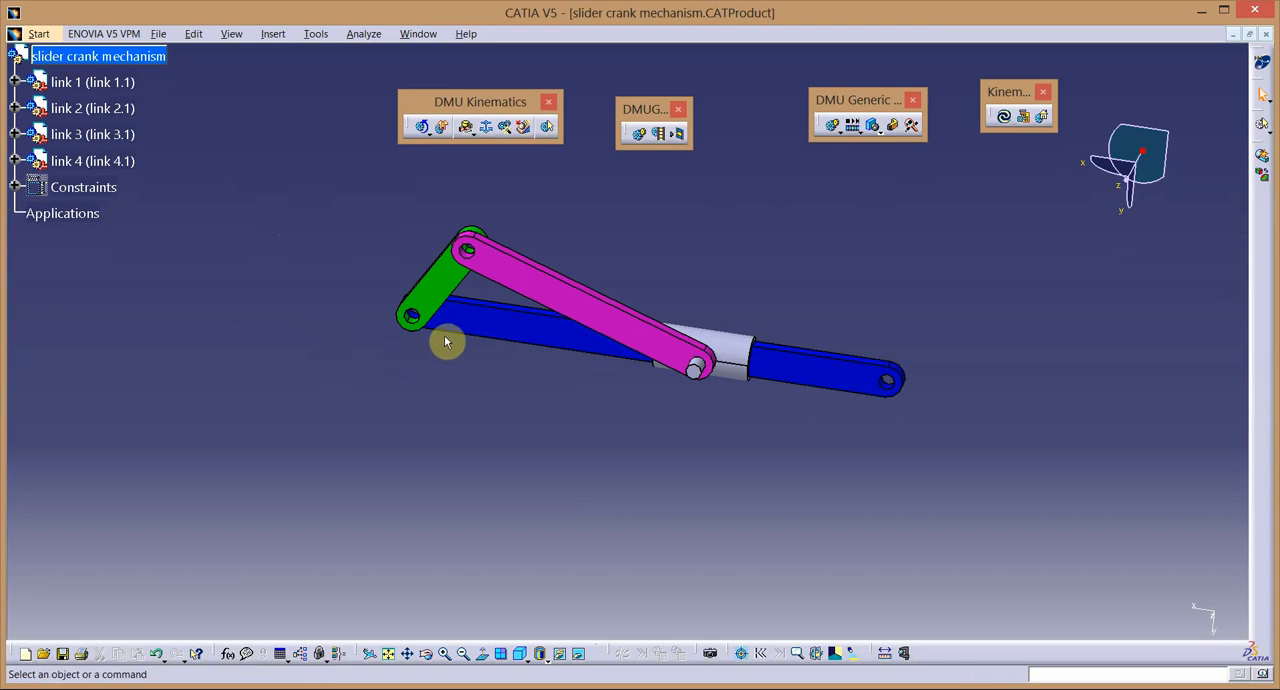
Start a revolute joint and create a new mechanism for it with the default name.
{"action": "left_click", "coordinate": [467, 128]}
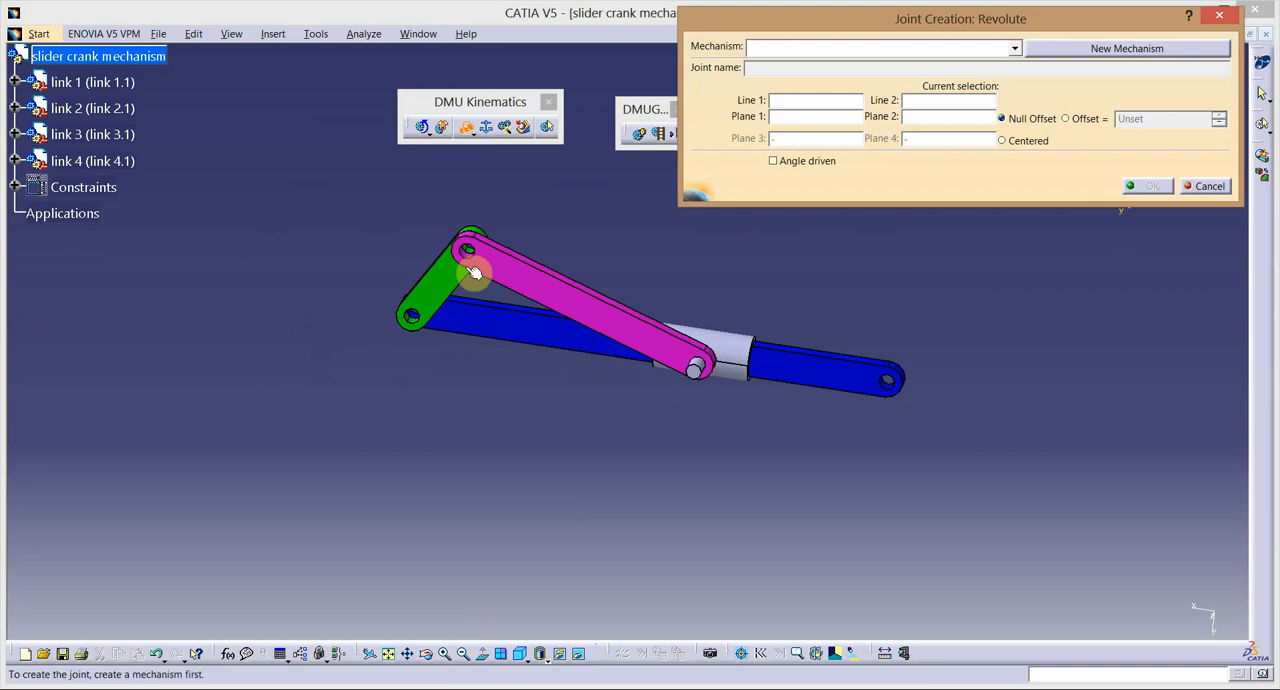
{"action": "left_click", "coordinate": [426, 653]}
{"action": "left_click_drag", "start_coordinate": [457, 424], "coordinate": [477, 322]}
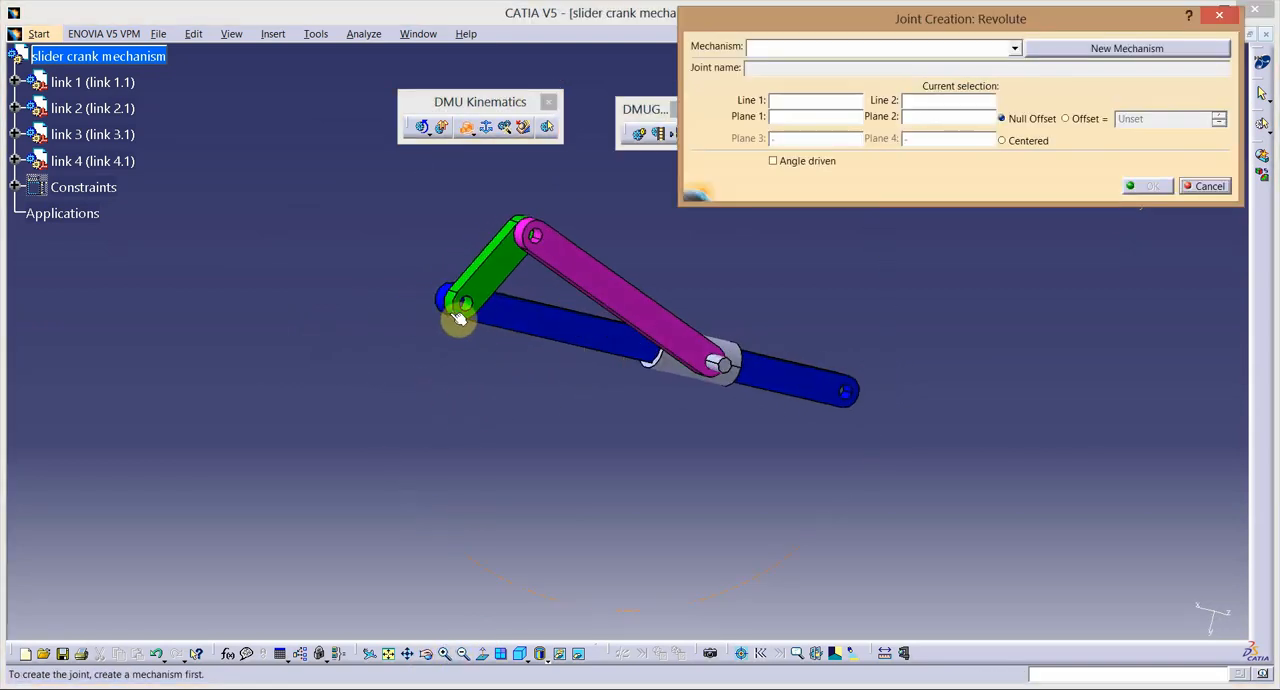
{"action": "left_click", "coordinate": [444, 653]}
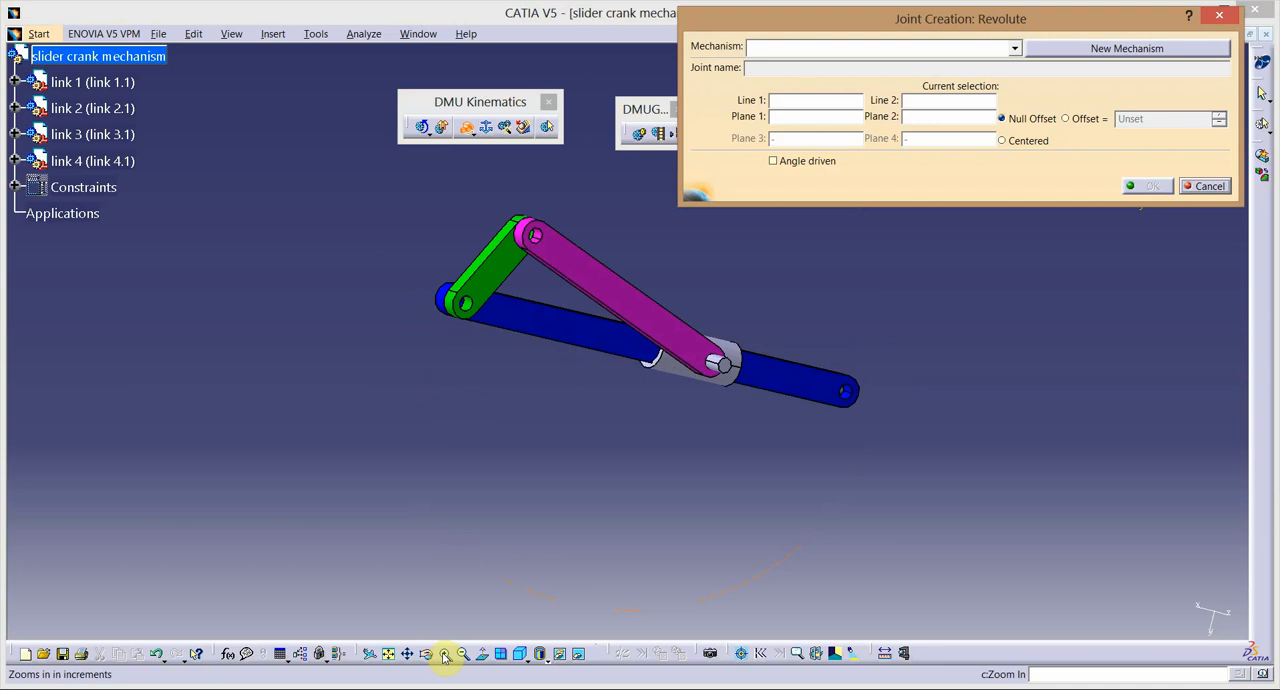
{"action": "left_click", "coordinate": [1100, 48]}
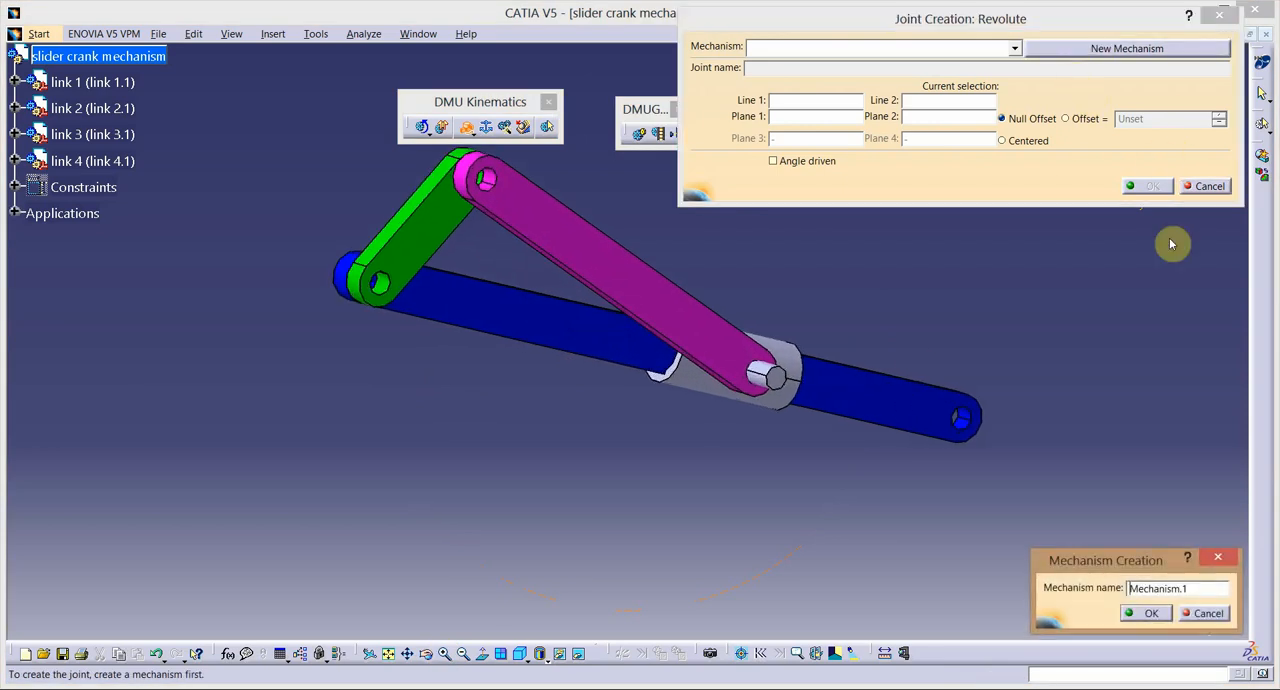
{"action": "left_click", "coordinate": [1160, 612]}
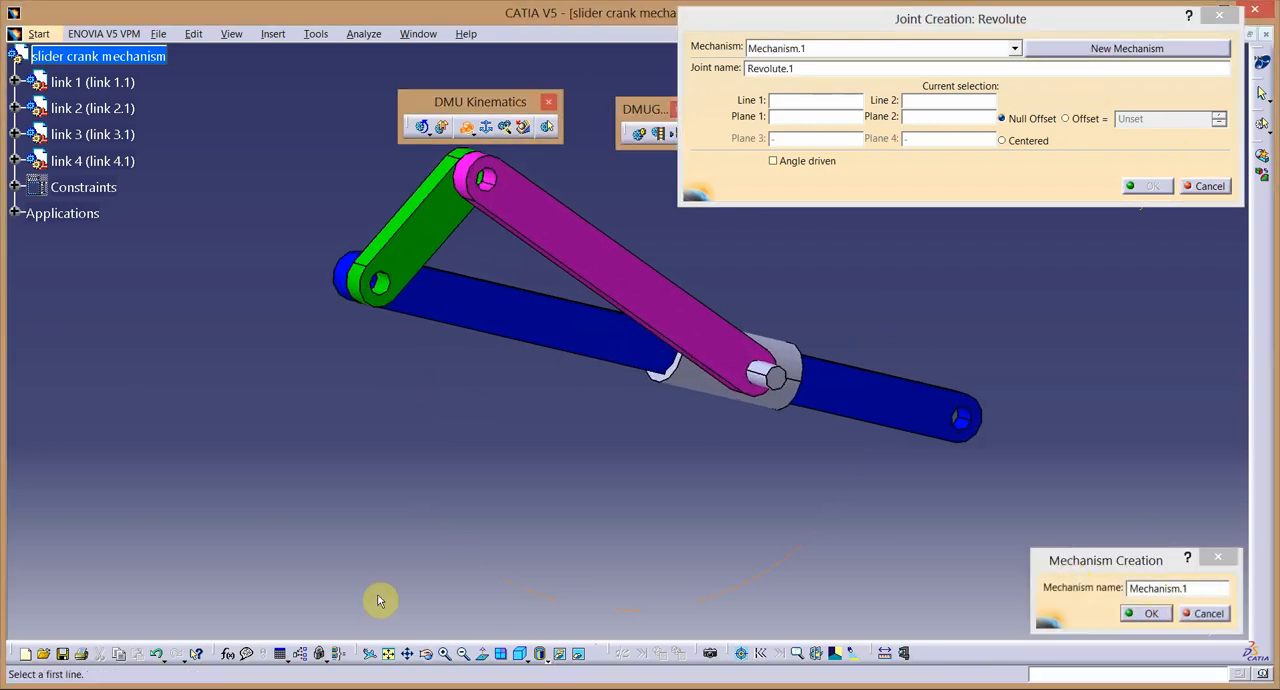
Create the revolute joint between link 2 and link 1 from their shared hole axis and touching side faces, with null offset.
{"action": "left_click", "coordinate": [366, 300]}
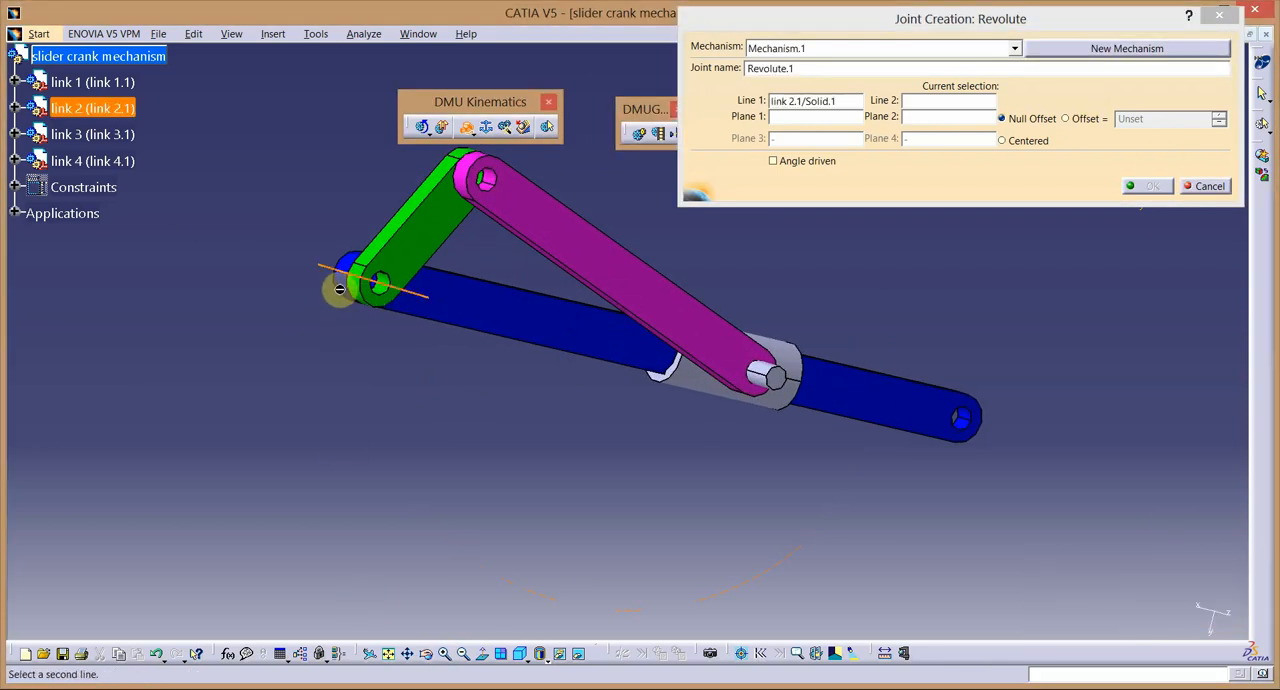
{"action": "left_click", "coordinate": [350, 293]}
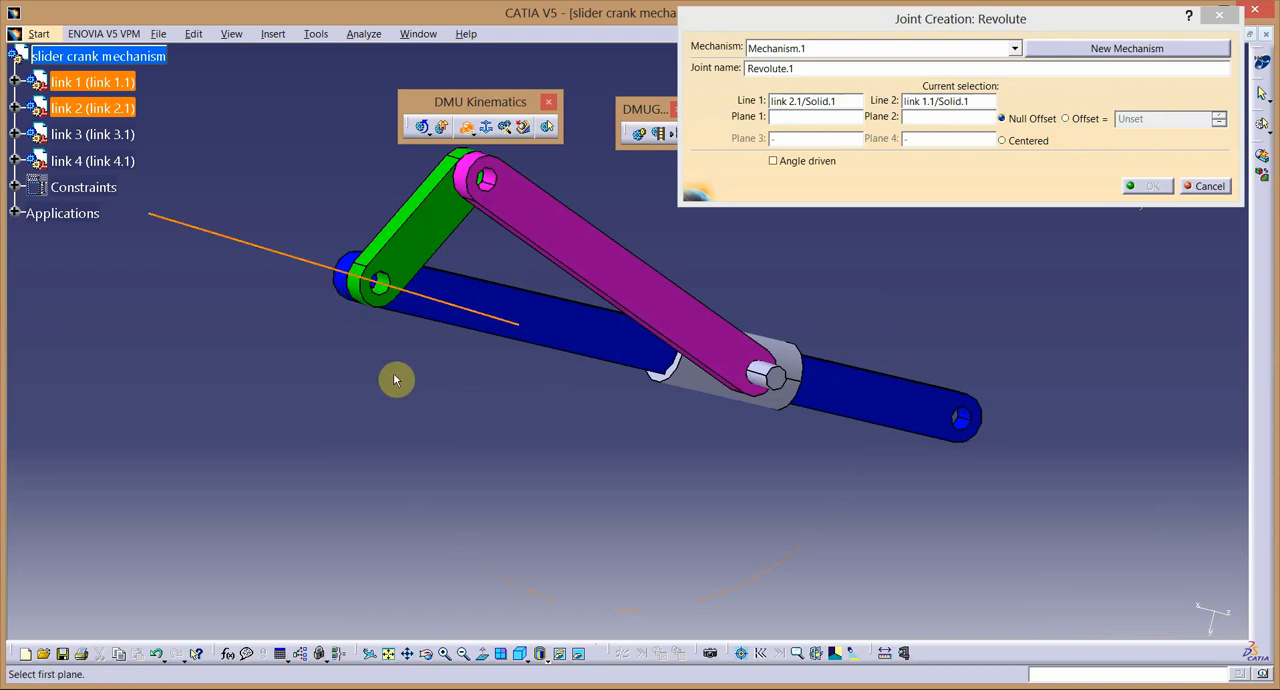
{"action": "left_click", "coordinate": [441, 318]}
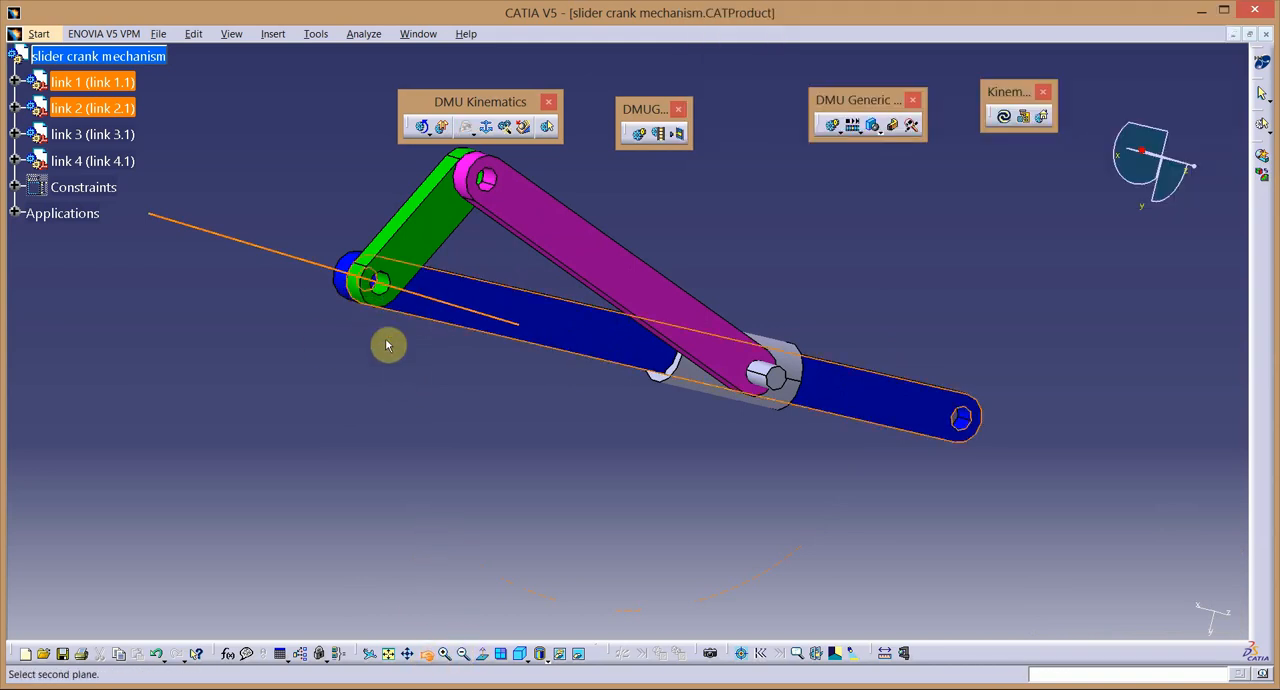
{"action": "middle_click_drag", "start_coordinate": [389, 343], "coordinate": [637, 297]}
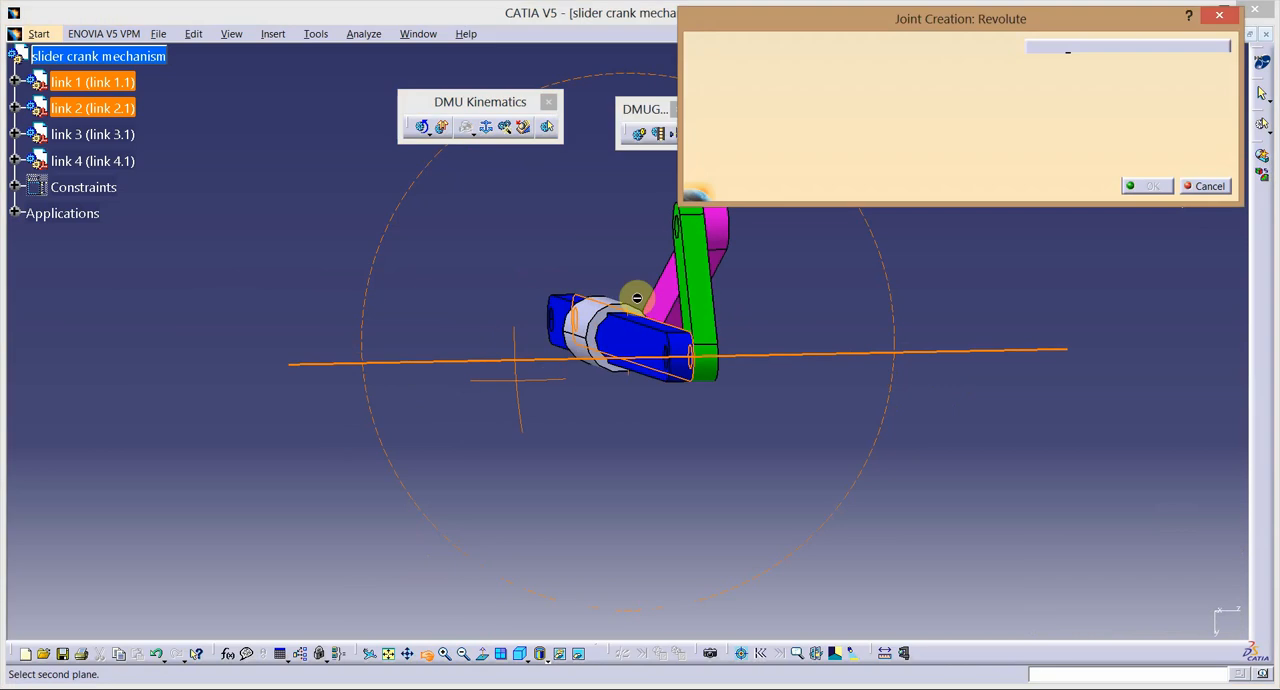
{"action": "left_click", "coordinate": [430, 657]}
{"action": "left_click_drag", "start_coordinate": [435, 462], "coordinate": [525, 465]}
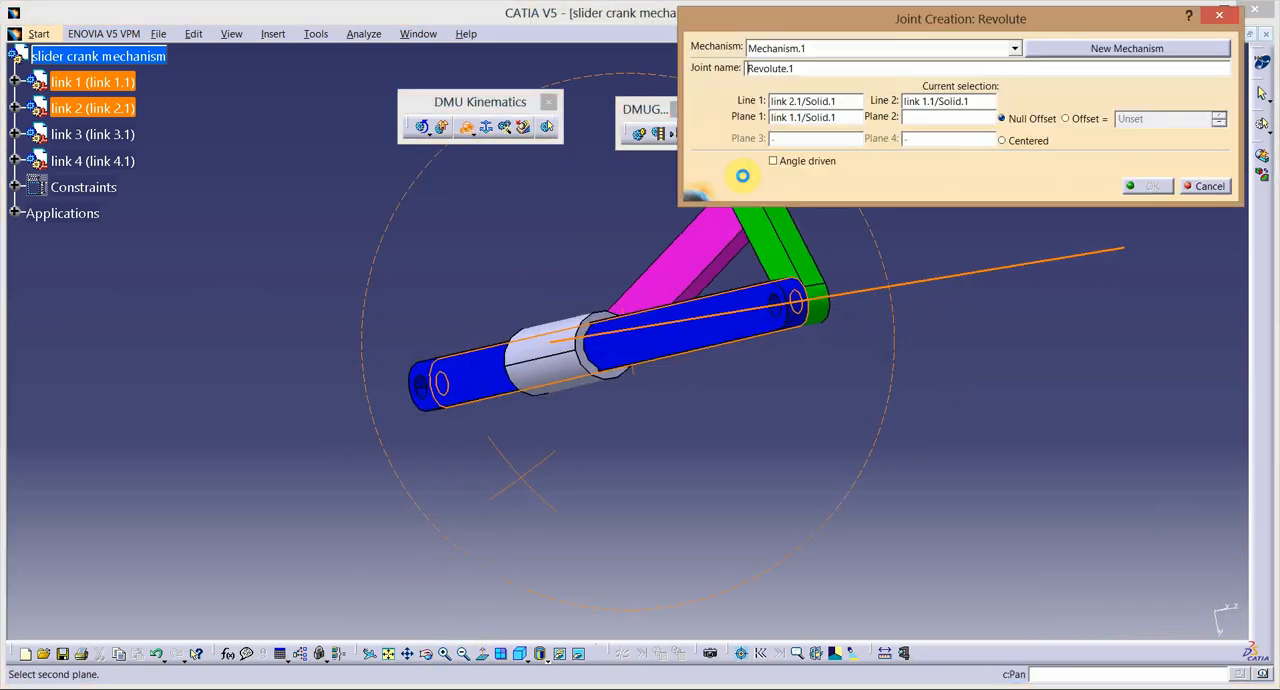
{"action": "left_click", "coordinate": [771, 223]}
{"action": "left_click", "coordinate": [1153, 187]}
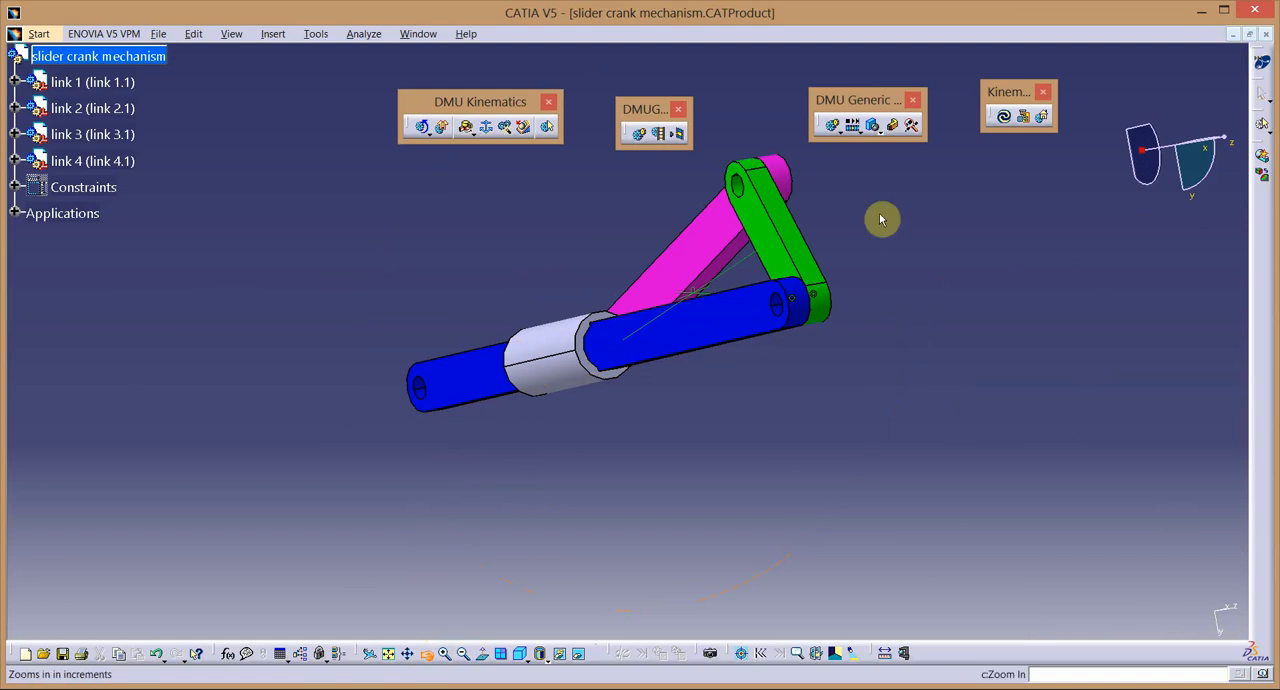
Create a revolute joint between link 3 and link 2 from their shared hole axis and touching side faces, with null offset.
{"action": "left_click", "coordinate": [466, 131]}
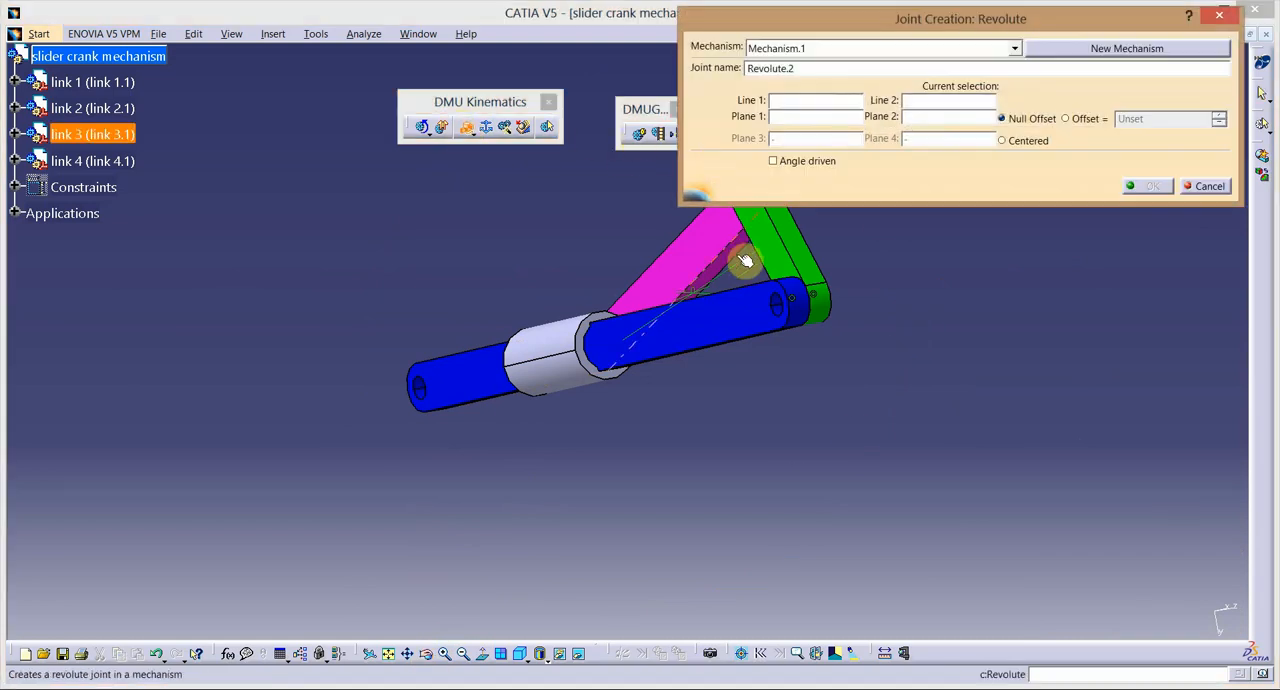
{"action": "middle_click_drag", "start_coordinate": [749, 420], "coordinate": [726, 323]}
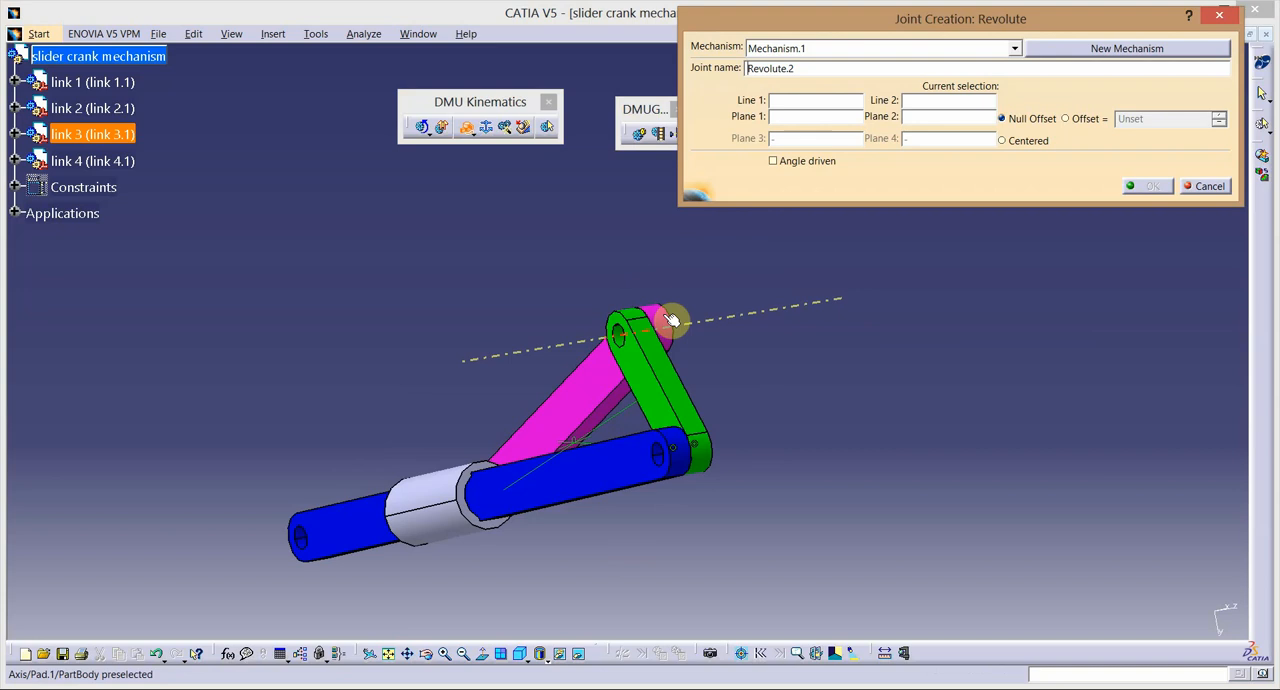
{"action": "left_click", "coordinate": [671, 320]}
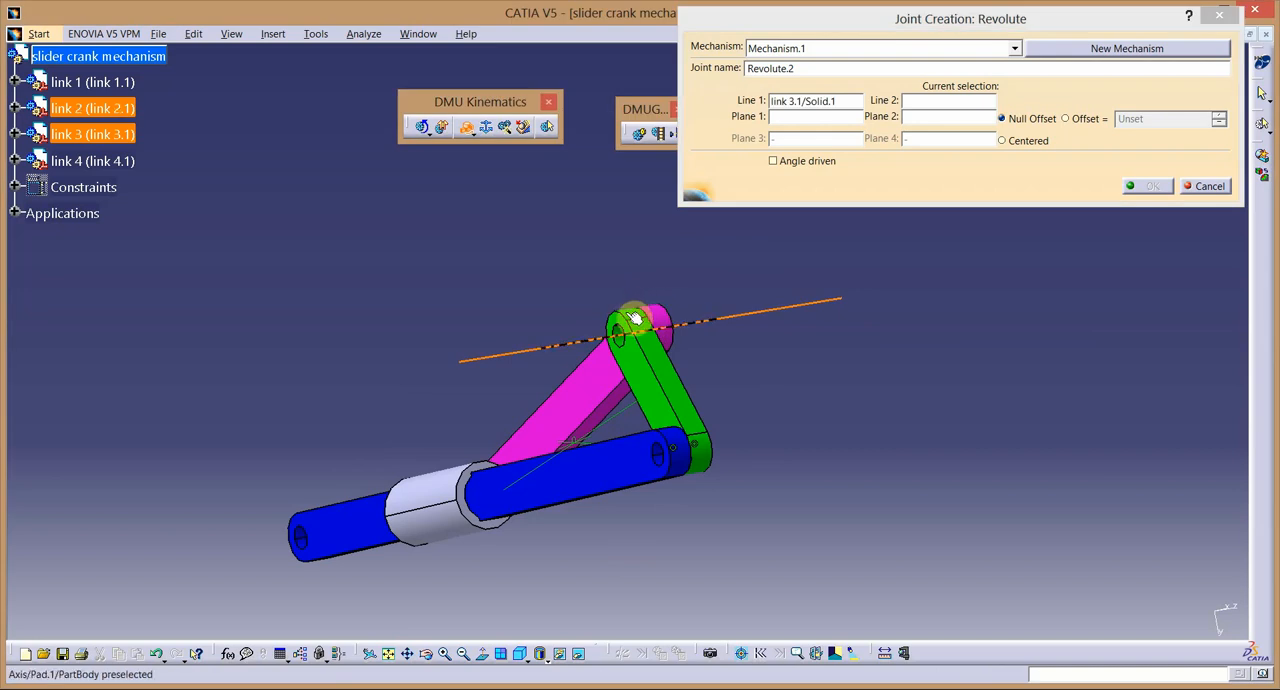
{"action": "left_click", "coordinate": [634, 318]}
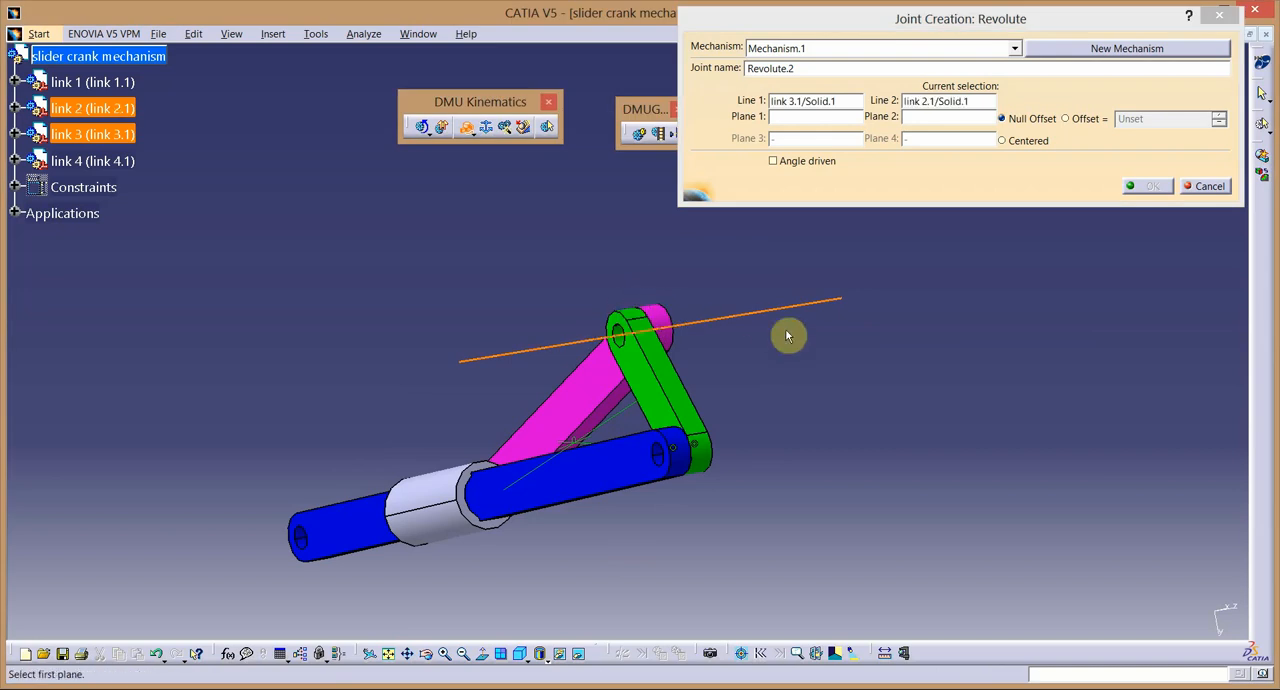
{"action": "left_click", "coordinate": [584, 393]}
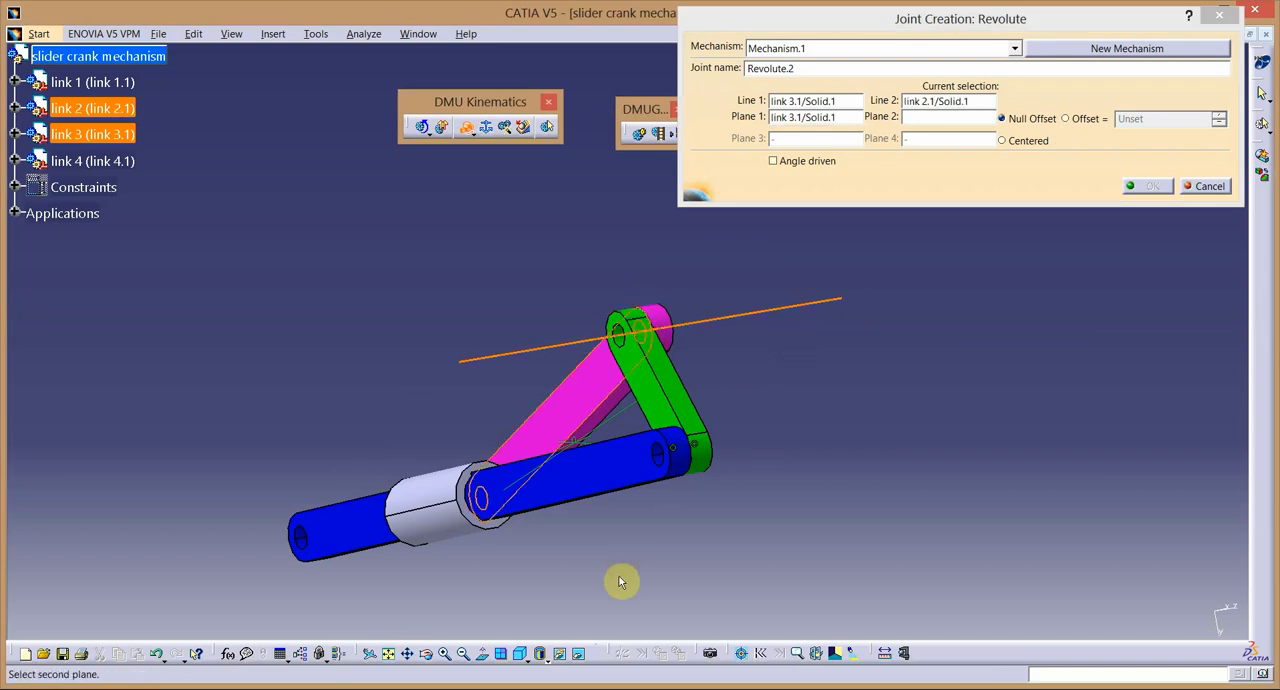
{"action": "left_click", "coordinate": [429, 655]}
{"action": "left_click_drag", "start_coordinate": [953, 376], "coordinate": [717, 388]}
{"action": "left_click", "coordinate": [437, 348]}
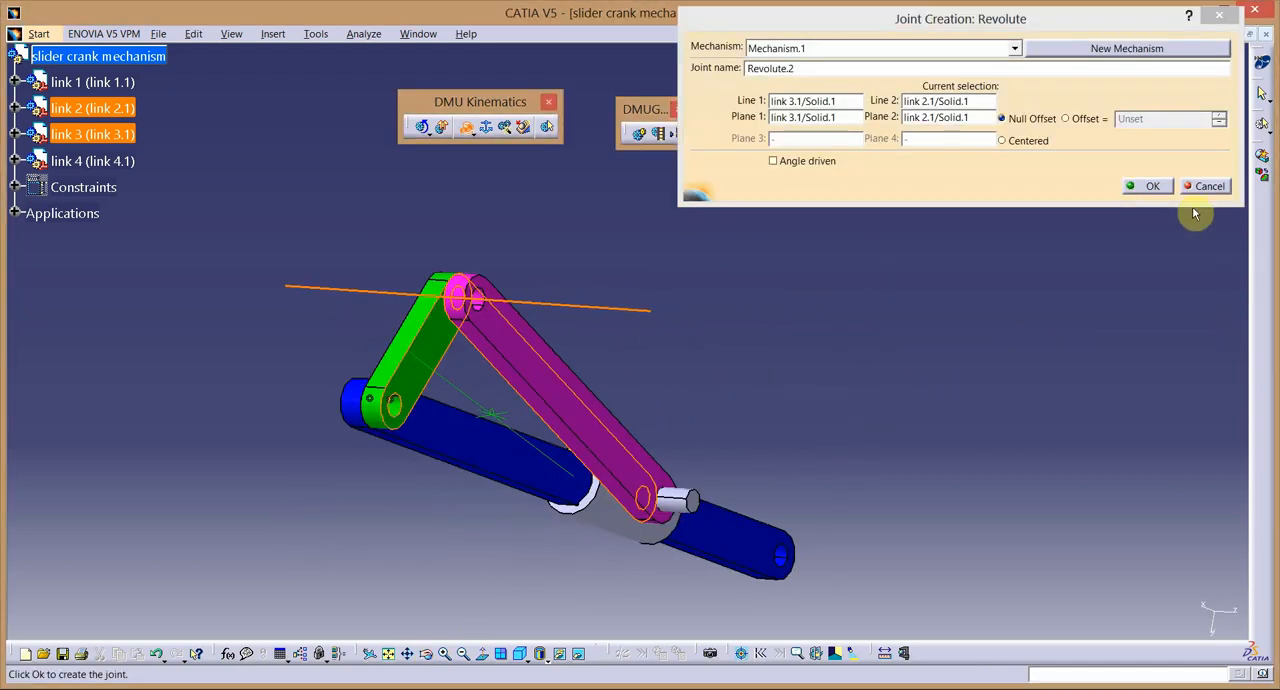
{"action": "left_click", "coordinate": [1152, 187]}
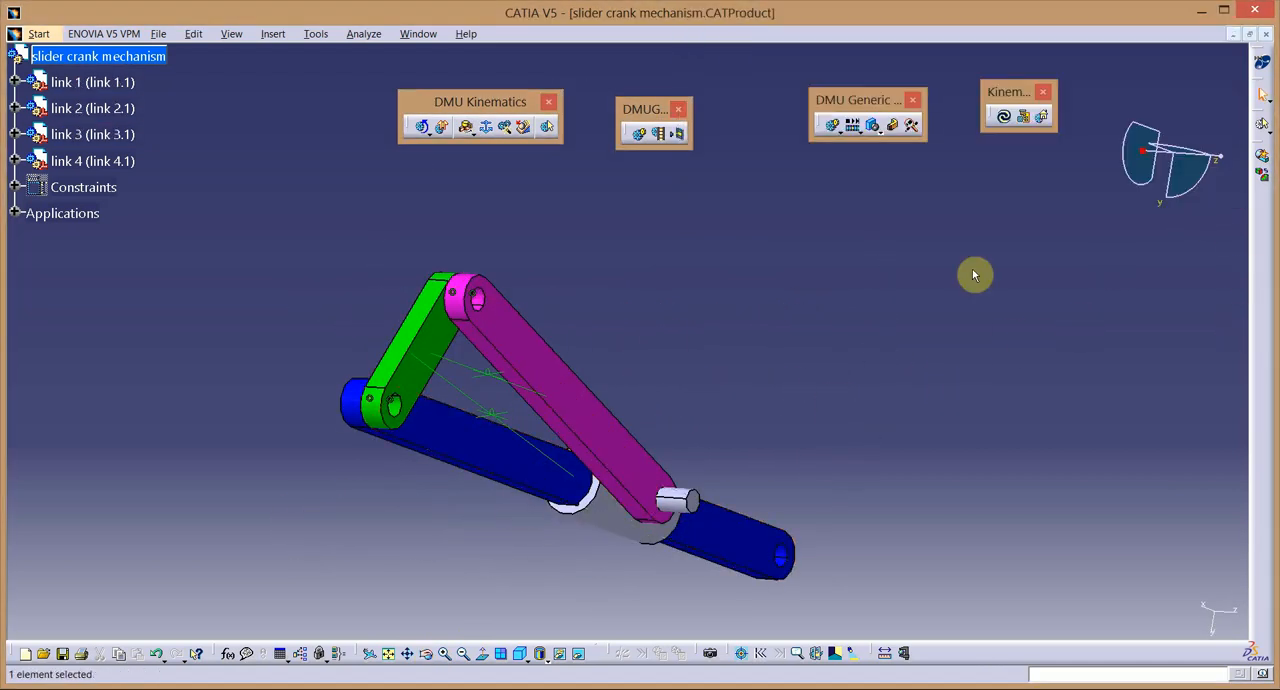
Create a revolute joint between link 3 and link 4 from the pin axis, using link 3's outer face, the pin's end face and the Offset option.
{"action": "left_click", "coordinate": [467, 128]}
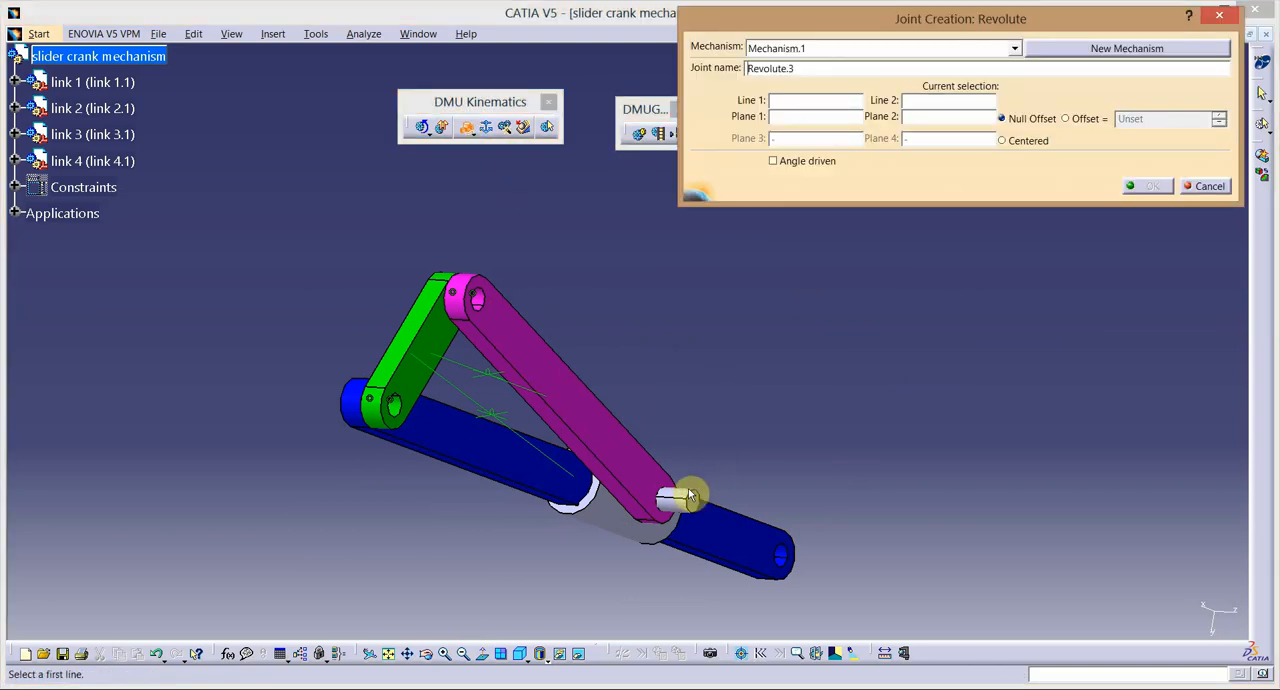
{"action": "left_click", "coordinate": [428, 654]}
{"action": "left_click_drag", "start_coordinate": [868, 458], "coordinate": [733, 620]}
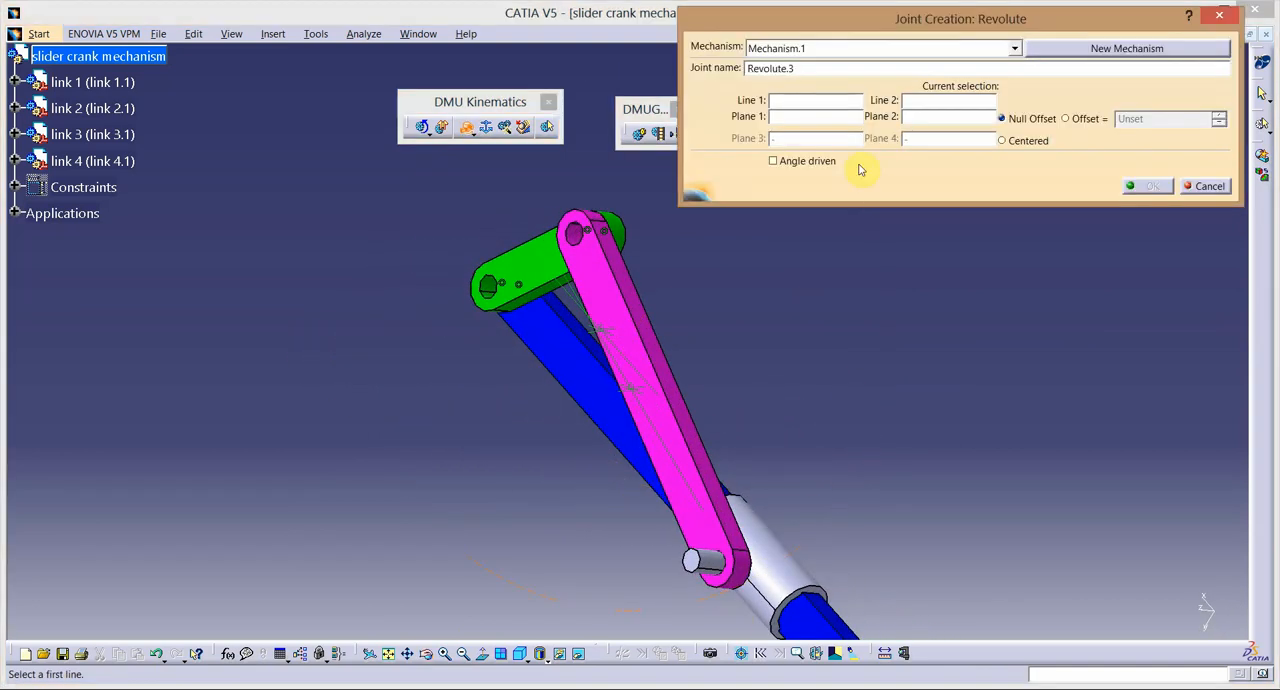
{"action": "left_click", "coordinate": [730, 587]}
{"action": "left_click", "coordinate": [702, 573]}
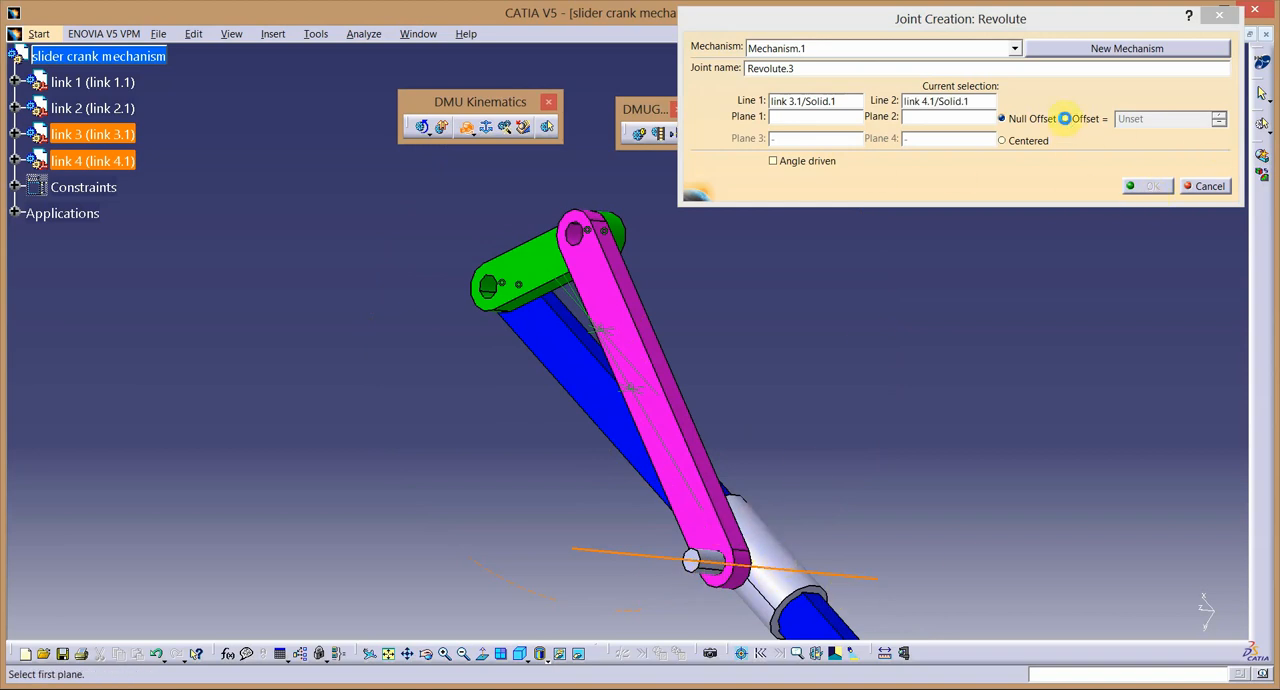
{"action": "left_click", "coordinate": [1065, 118]}
{"action": "left_click", "coordinate": [684, 580]}
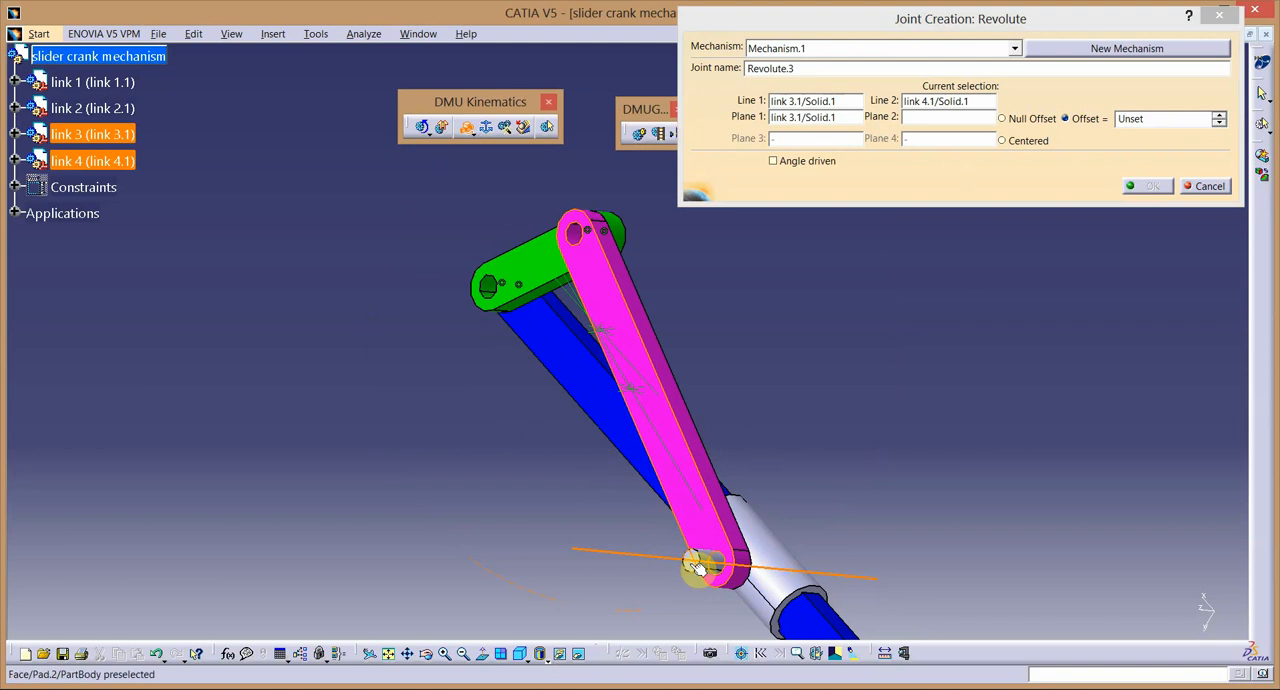
{"action": "left_click", "coordinate": [697, 568]}
{"action": "left_click", "coordinate": [1149, 186]}
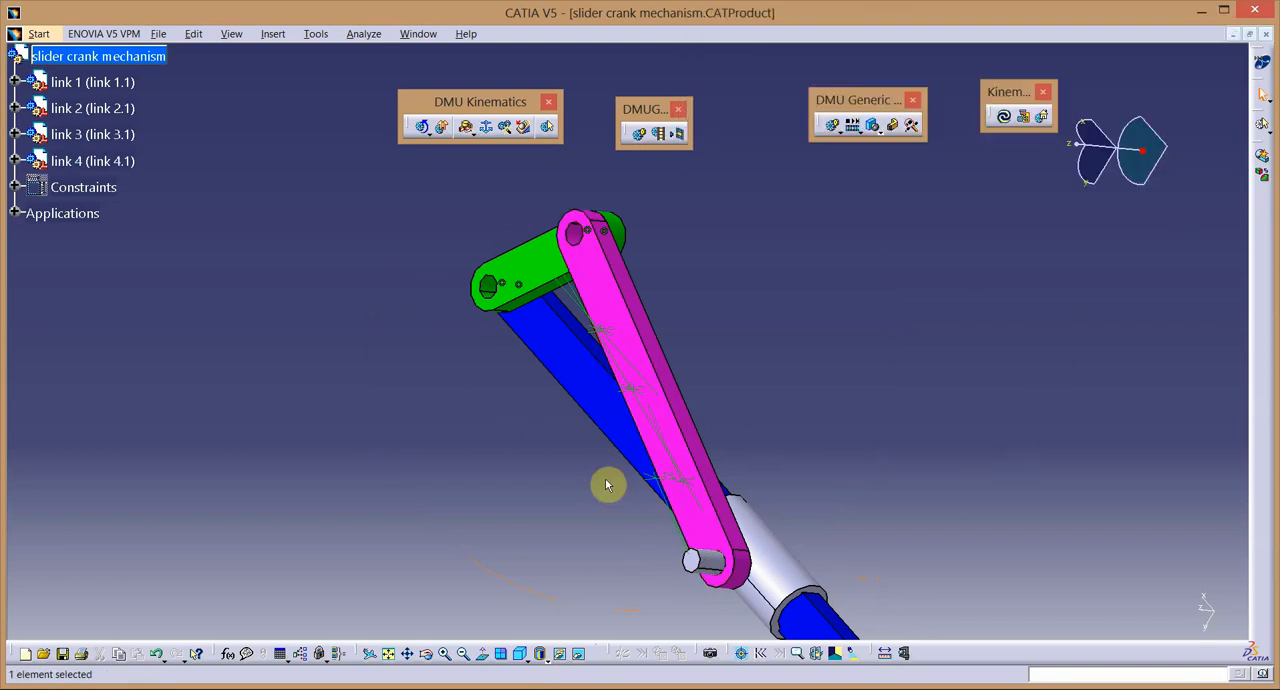
Start a prismatic joint in Mechanism.1 with link 1's long upper edge as the first line.
{"action": "left_click", "coordinate": [390, 653]}
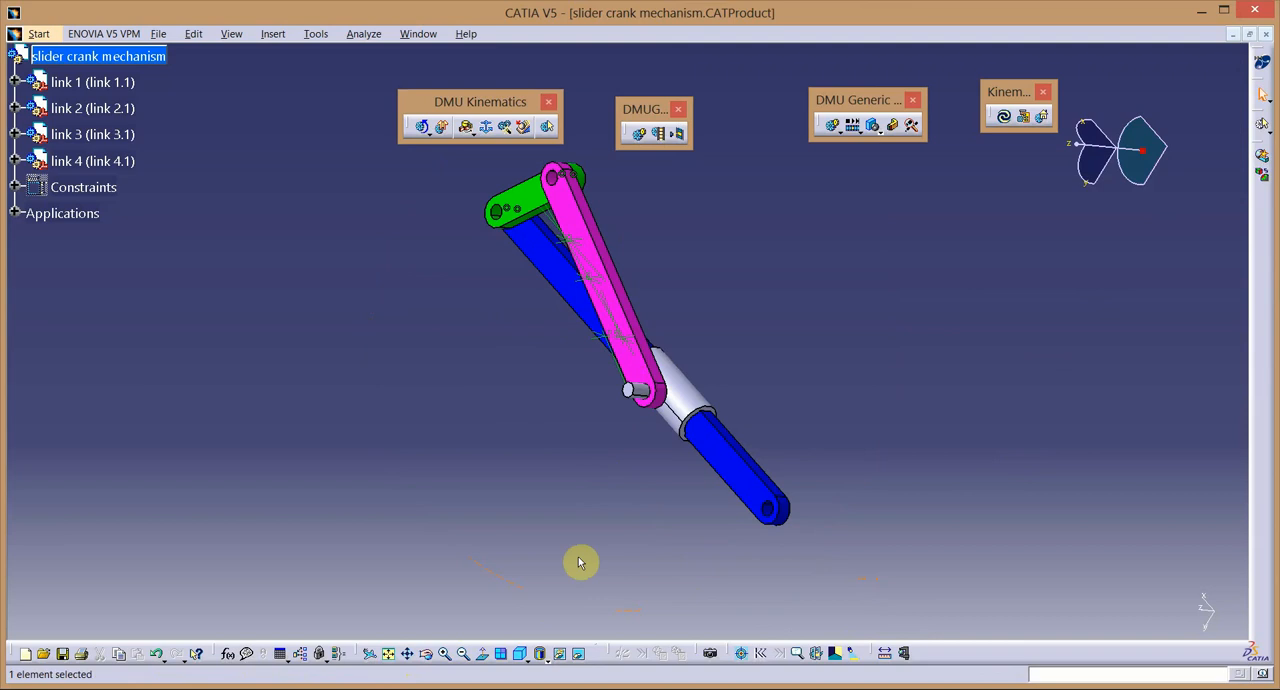
{"action": "left_click", "coordinate": [445, 654]}
{"action": "left_click", "coordinate": [447, 653]}
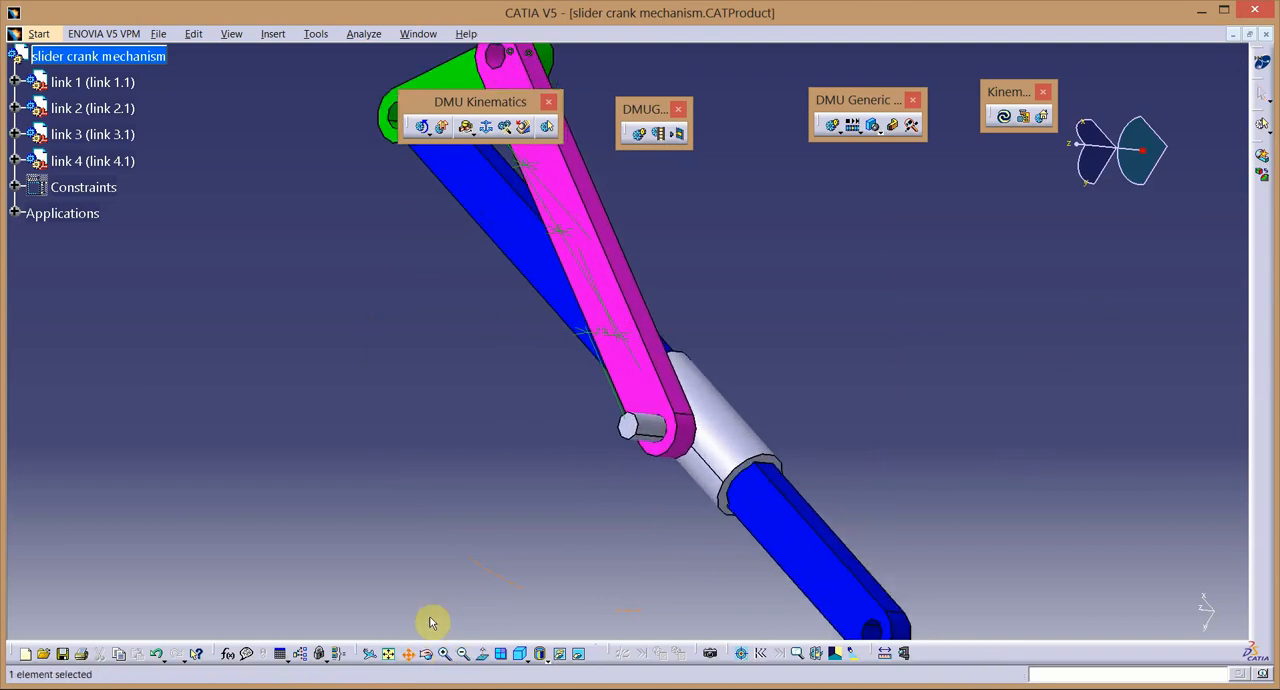
{"action": "left_click", "coordinate": [430, 653]}
{"action": "left_click_drag", "start_coordinate": [897, 414], "coordinate": [854, 320]}
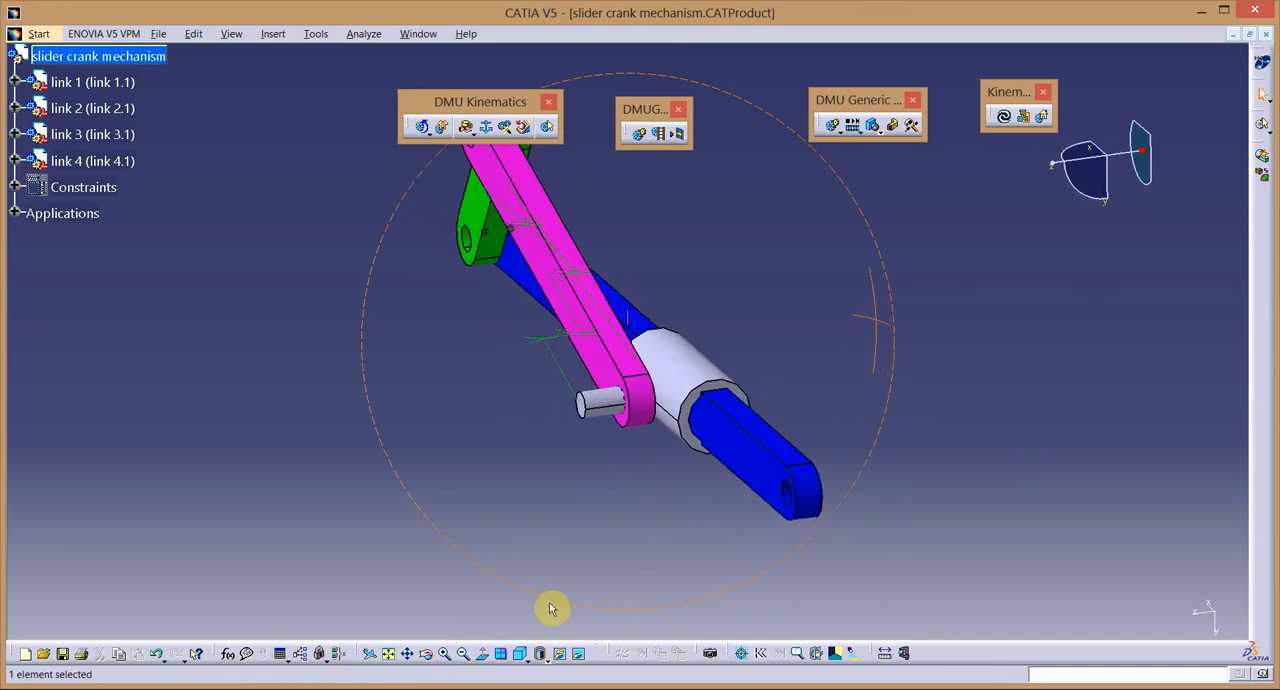
{"action": "left_click", "coordinate": [446, 652]}
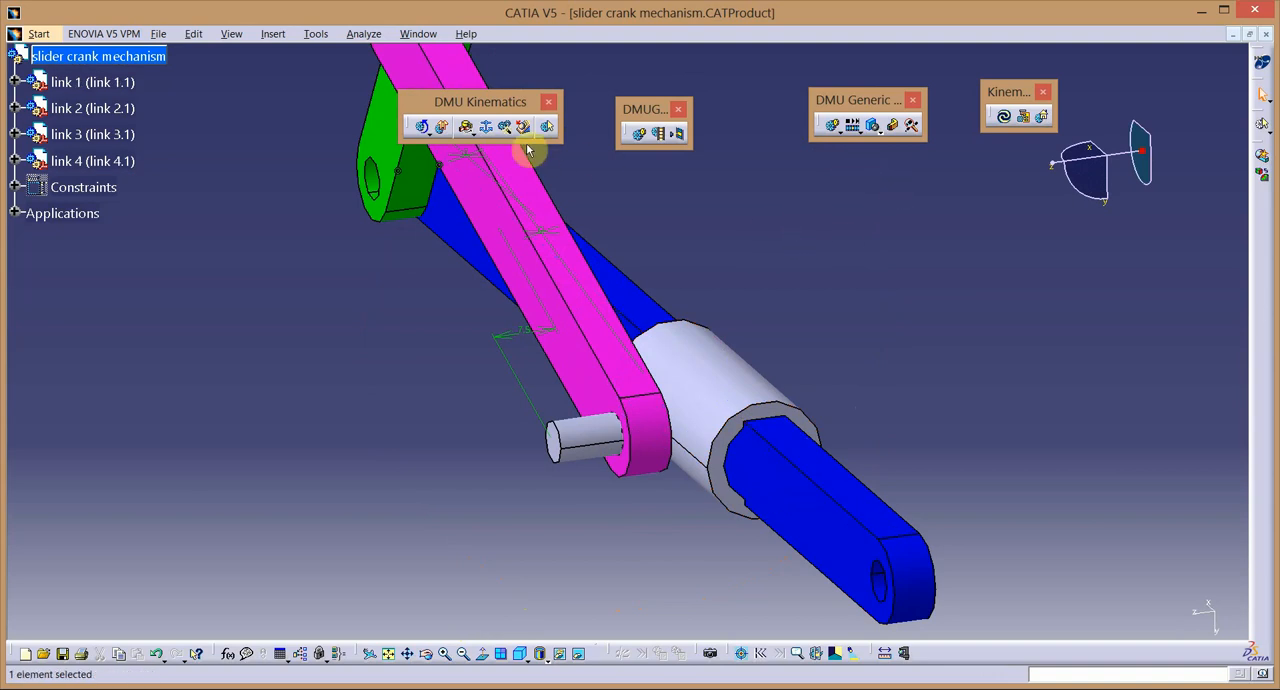
{"action": "left_click", "coordinate": [486, 130]}
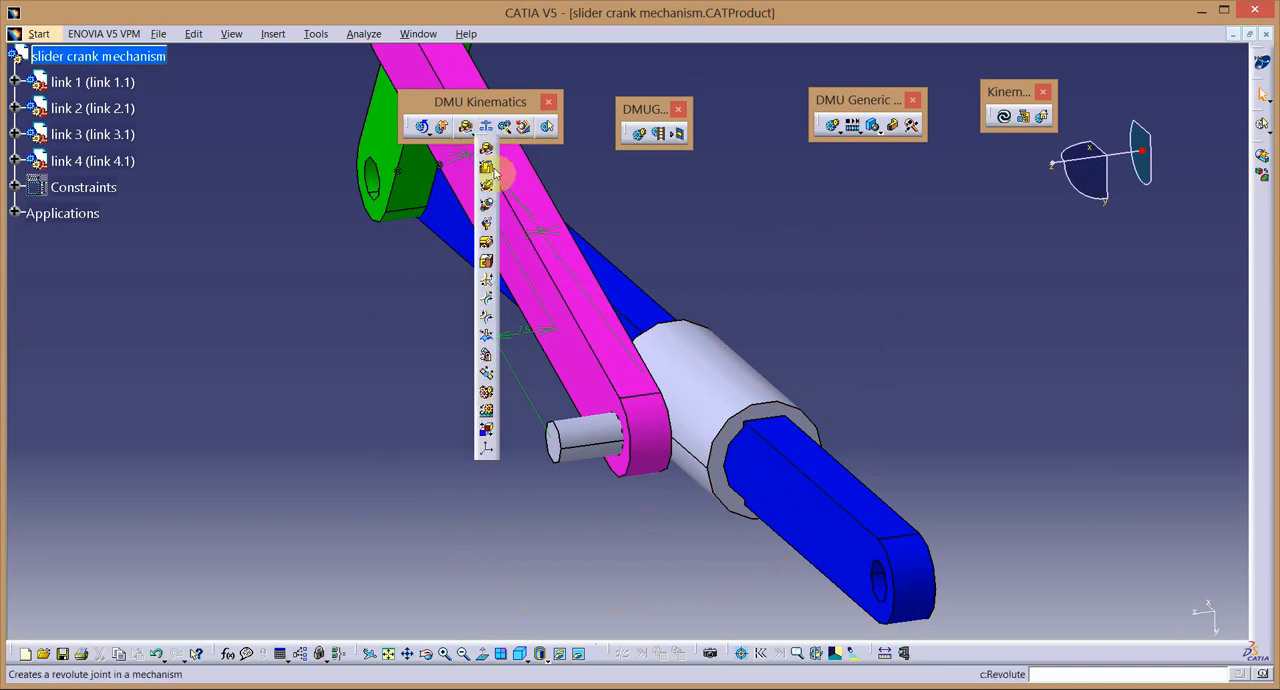
{"action": "left_click", "coordinate": [487, 167]}
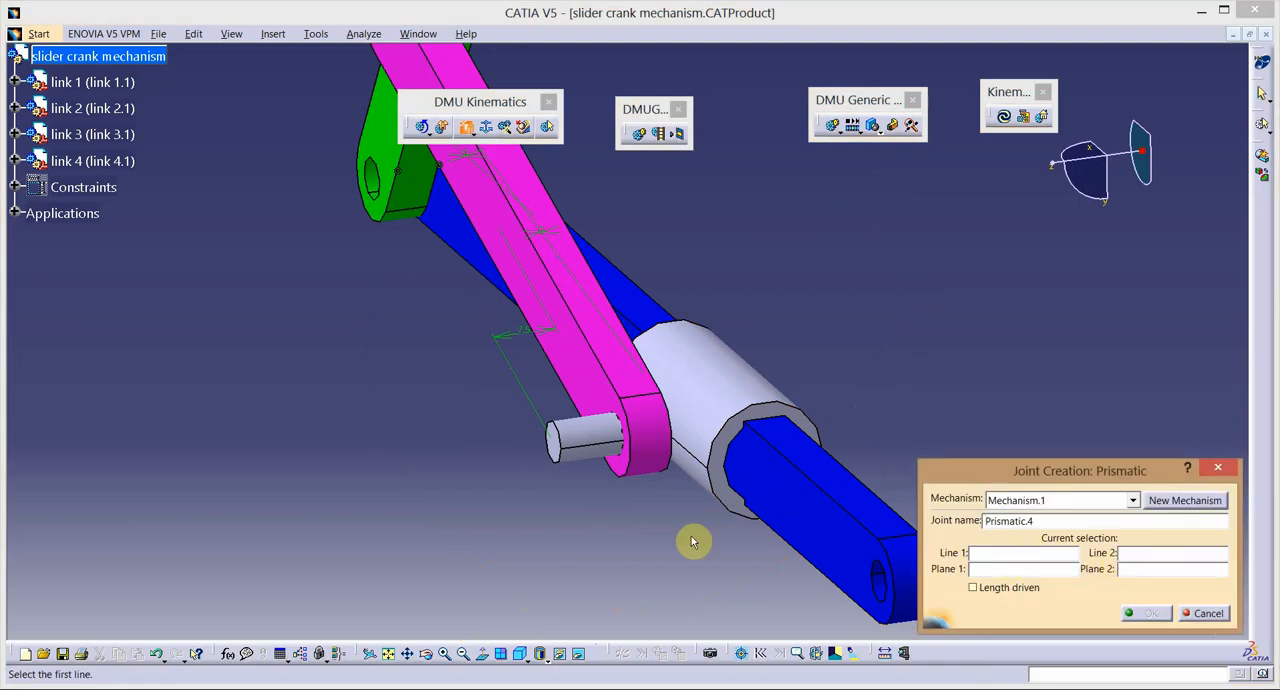
{"action": "left_click", "coordinate": [778, 452]}
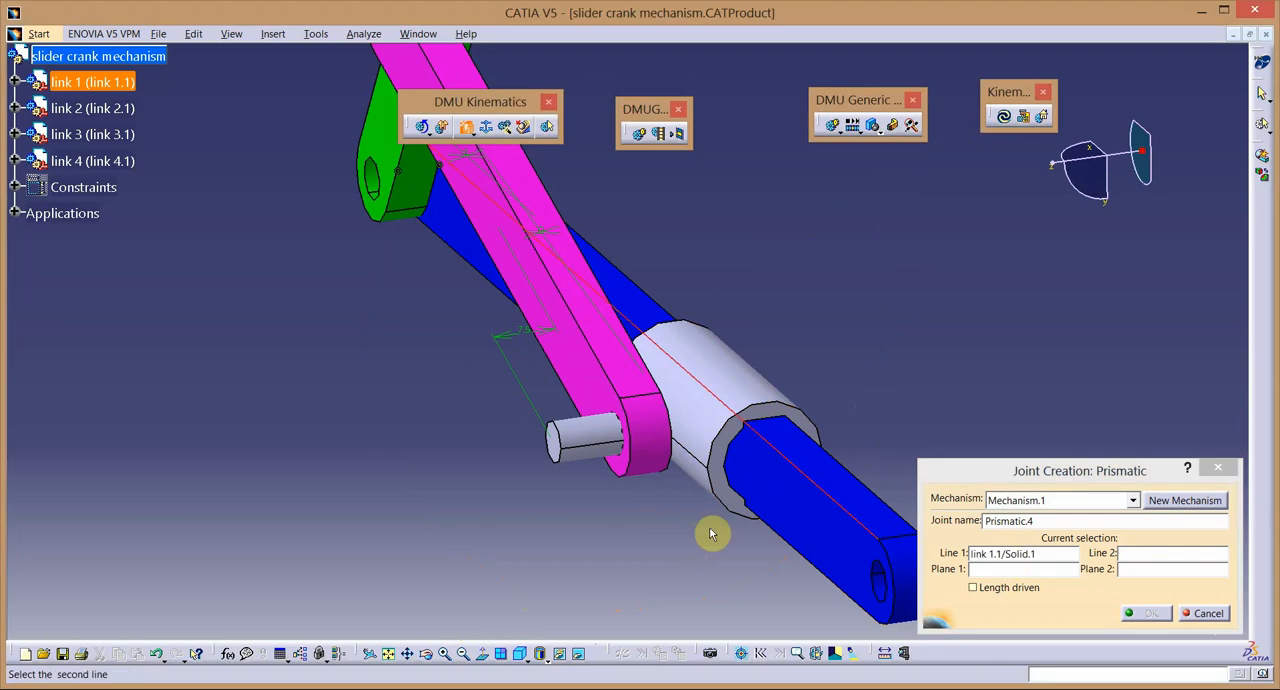
Hide link 1, then select link 4's inner slot edge as the second line and its adjoining inner flat face as the first plane.
{"action": "right_click", "coordinate": [110, 82]}
{"action": "left_click", "coordinate": [150, 123]}
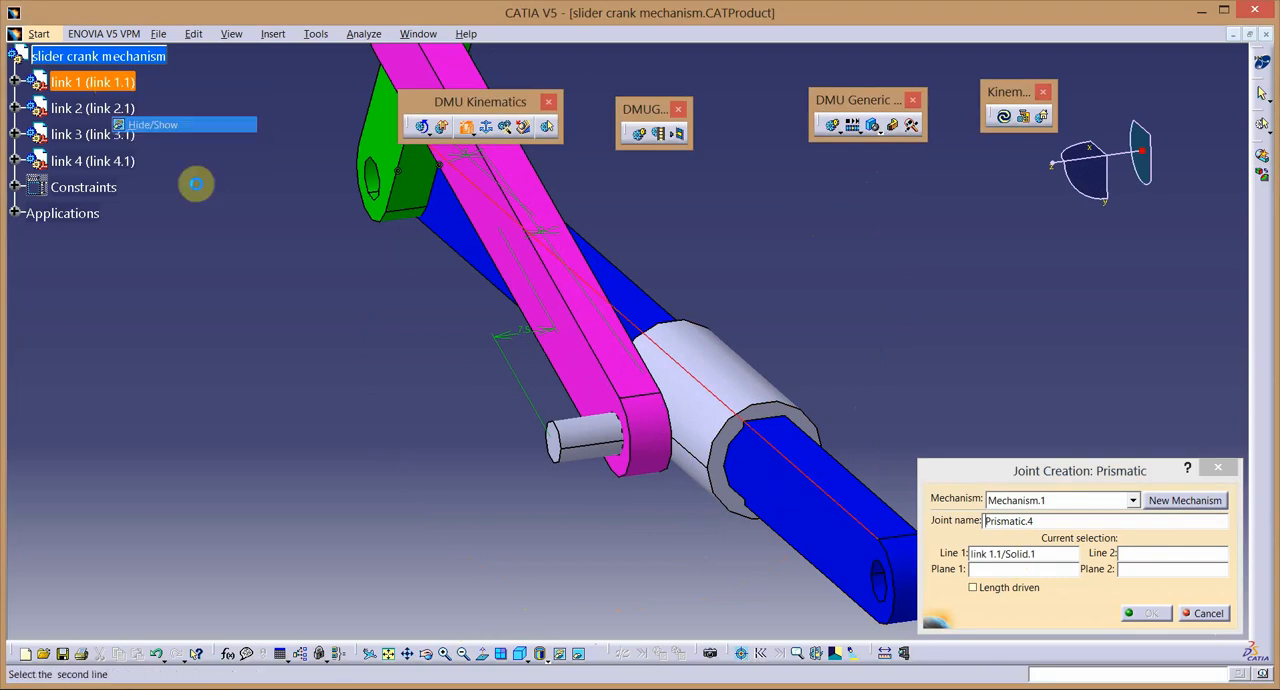
{"action": "left_click", "coordinate": [430, 655]}
{"action": "left_click_drag", "start_coordinate": [851, 477], "coordinate": [761, 401]}
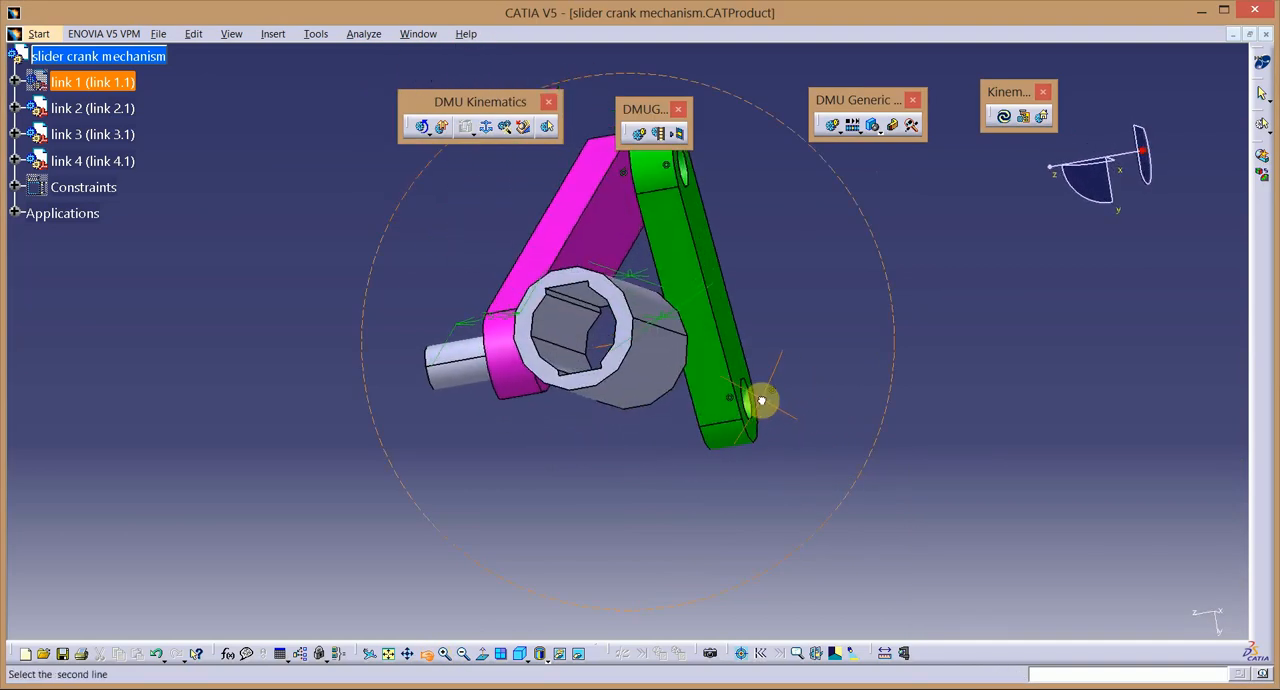
{"action": "left_click", "coordinate": [584, 302]}
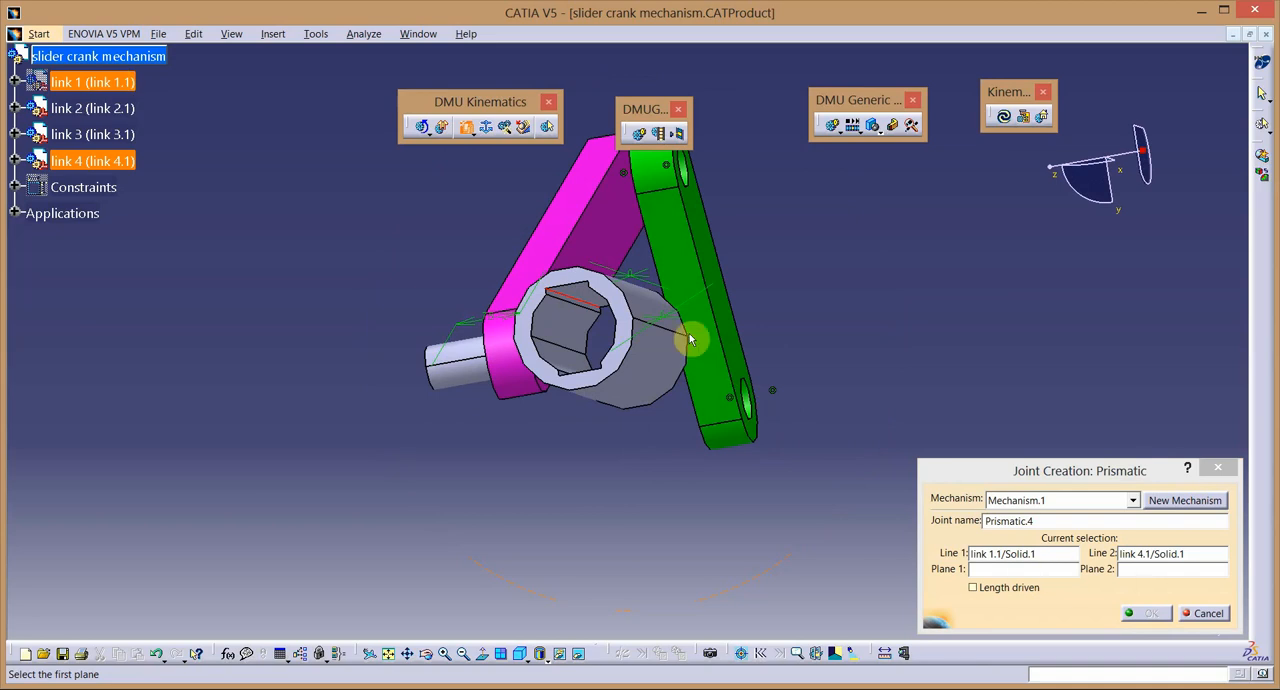
{"action": "left_click", "coordinate": [580, 292]}
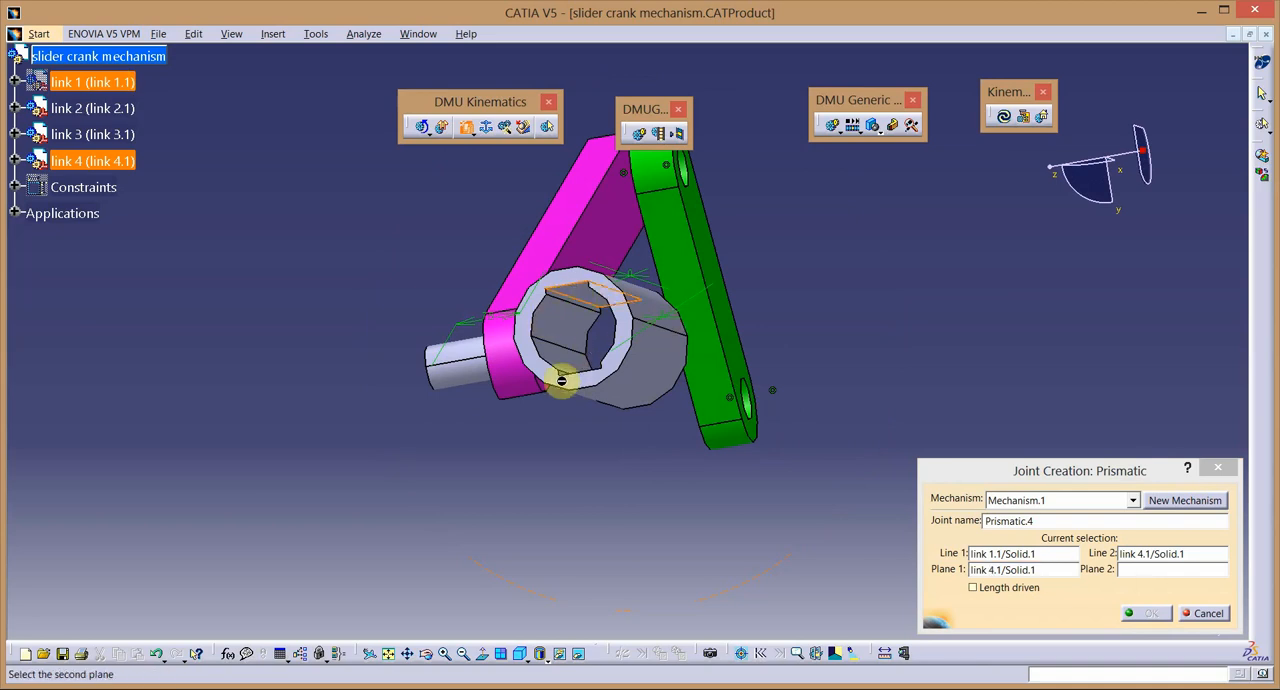
Show link 1 again and create the prismatic joint with link 1's upper flat face as the second plane.
{"action": "right_click", "coordinate": [108, 81]}
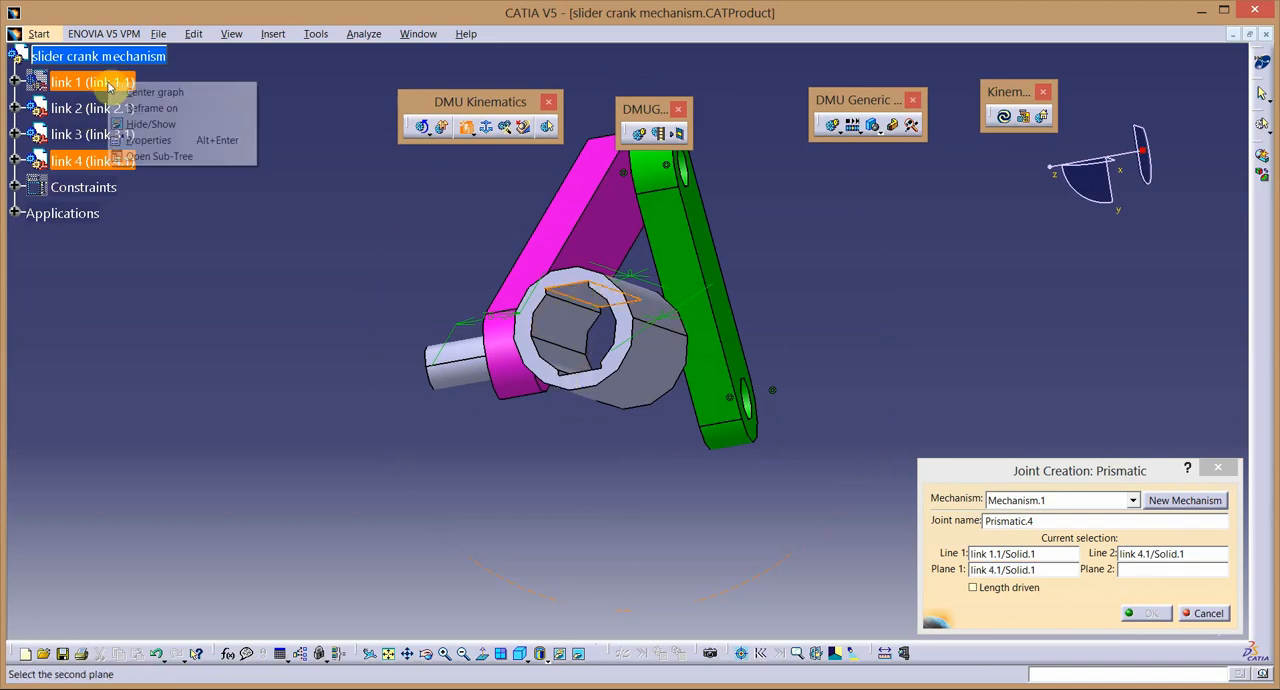
{"action": "left_click", "coordinate": [150, 124]}
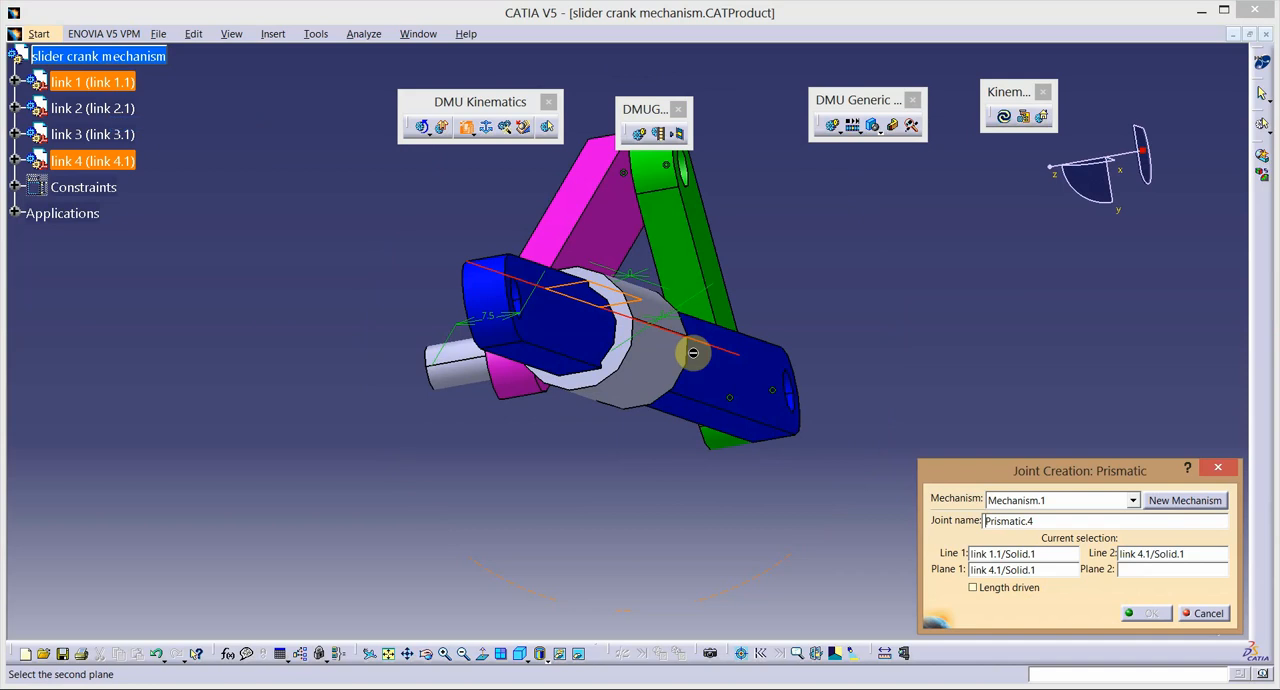
{"action": "left_click", "coordinate": [425, 654]}
{"action": "left_click_drag", "start_coordinate": [408, 310], "coordinate": [666, 423]}
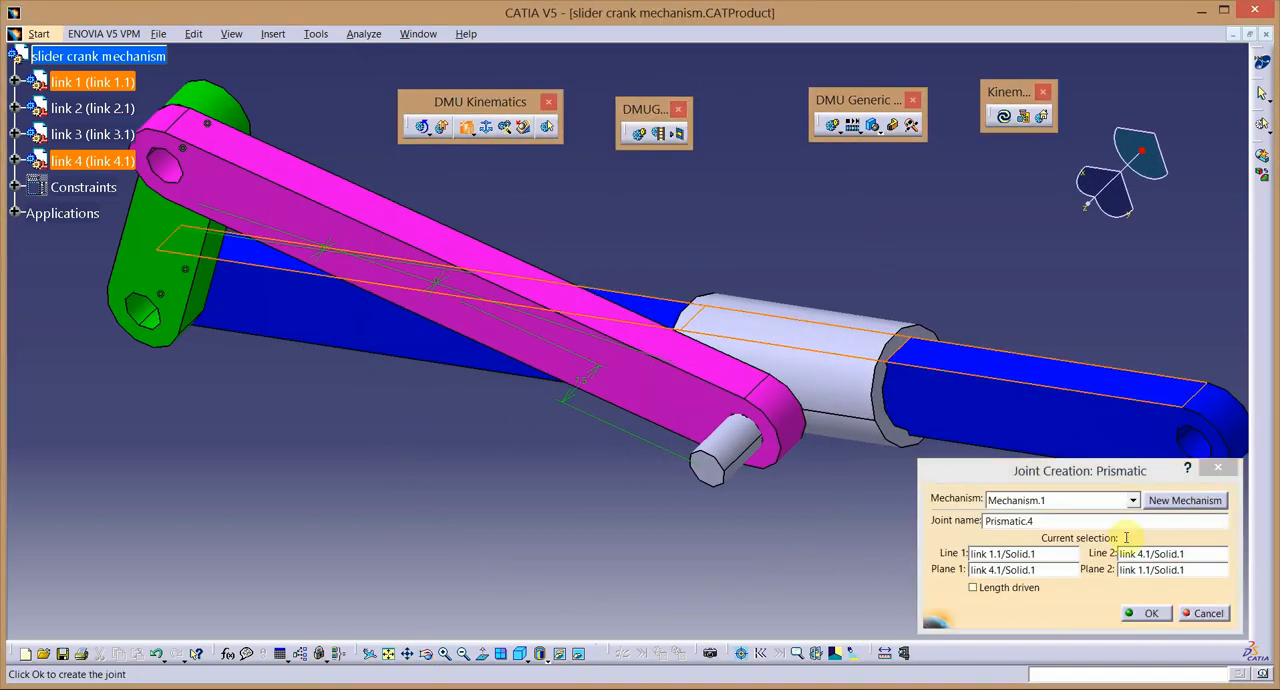
{"action": "left_click", "coordinate": [1145, 613]}
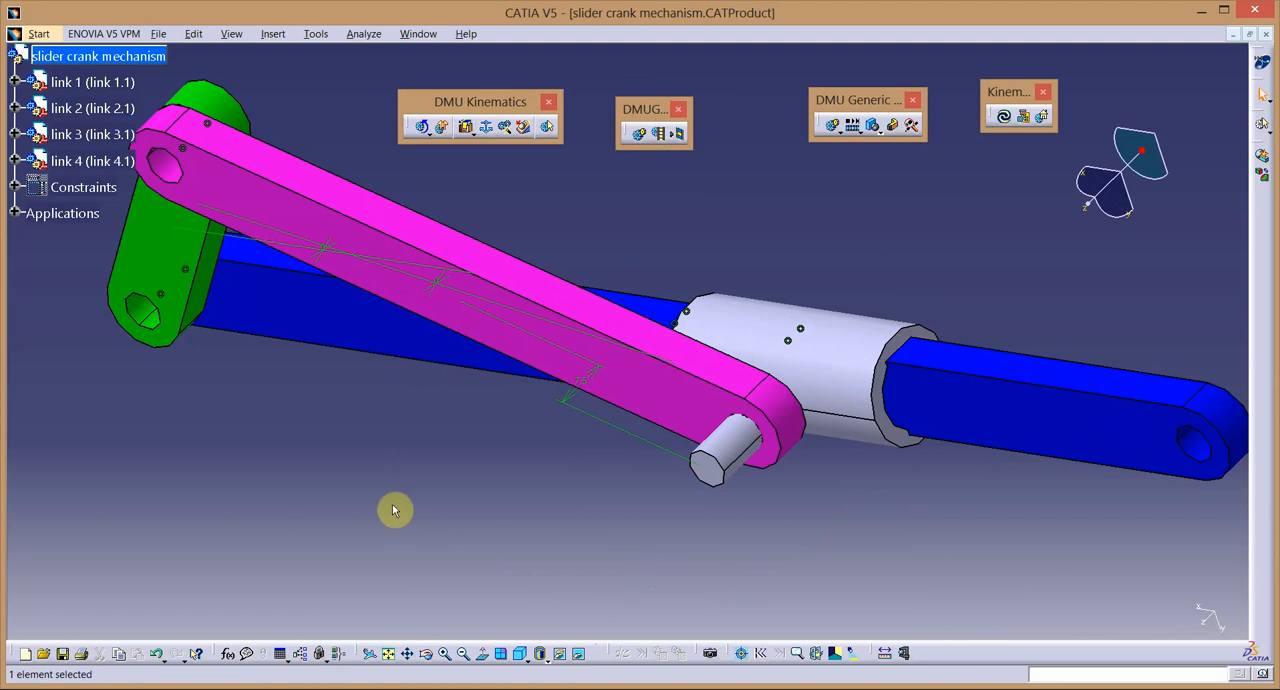
Toggle the visibility of the assembly constraints so that all of them, including those from the joints, are hidden.
{"action": "right_click", "coordinate": [72, 190]}
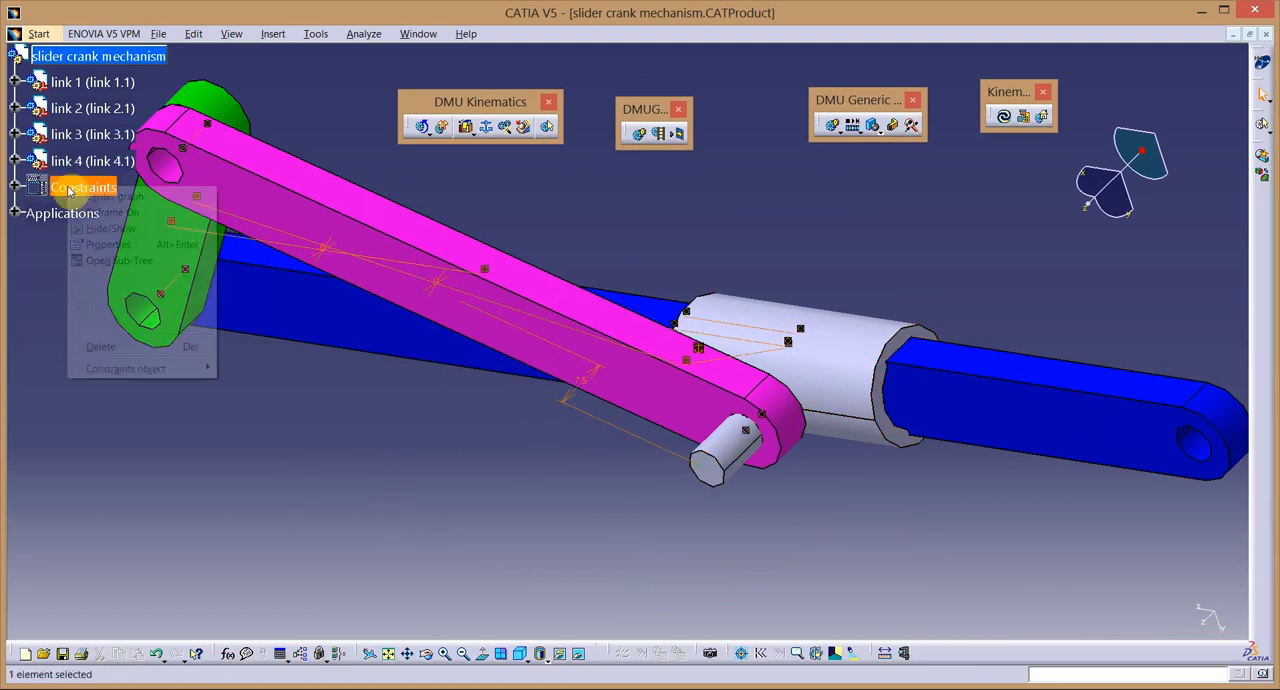
{"action": "left_click", "coordinate": [105, 228]}
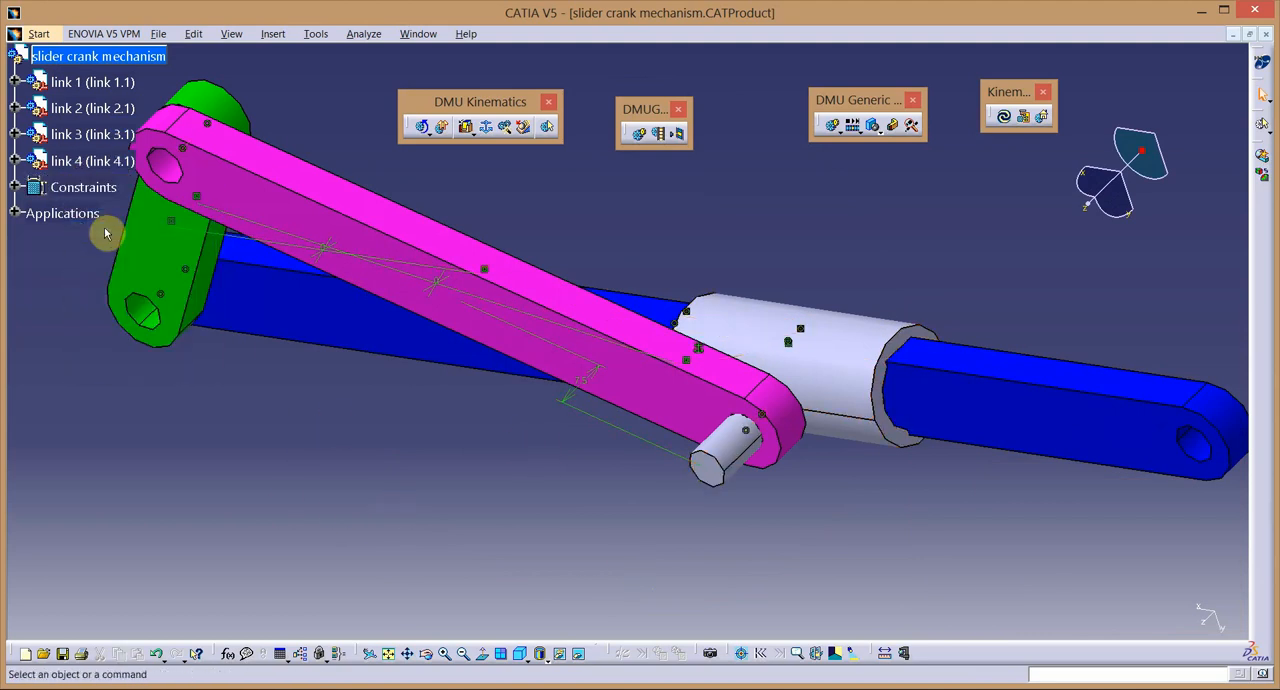
{"action": "right_click", "coordinate": [105, 190]}
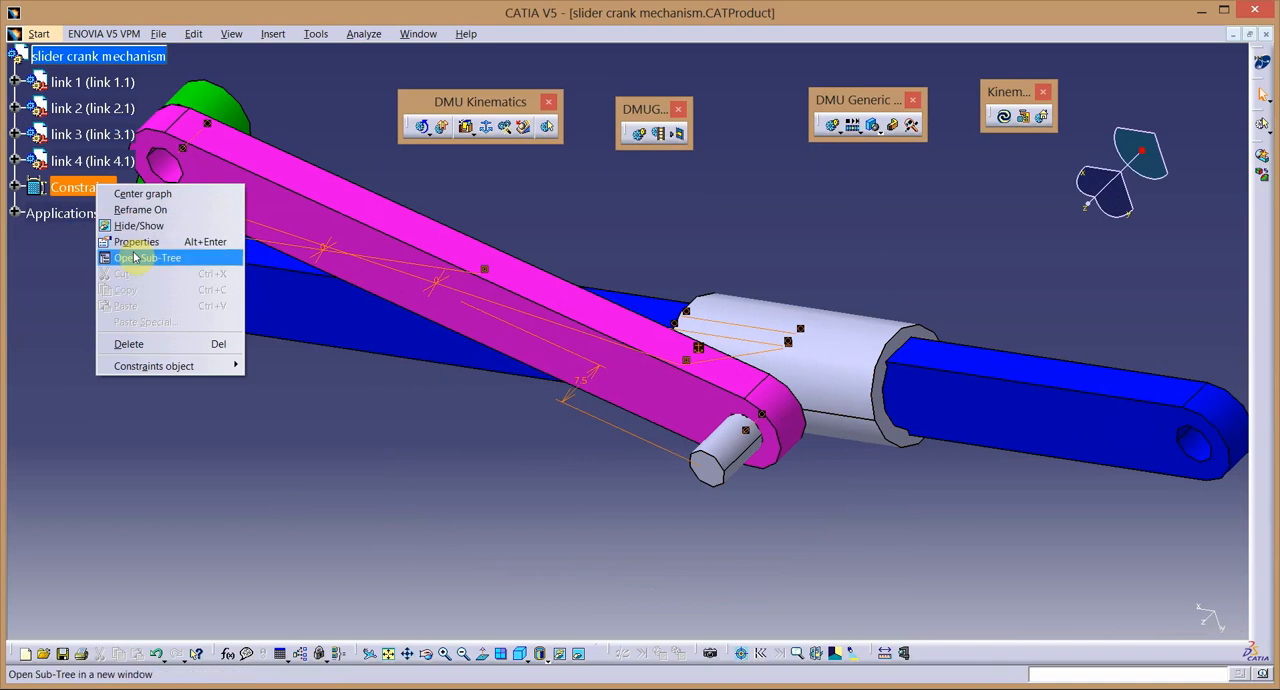
{"action": "left_click", "coordinate": [136, 226]}
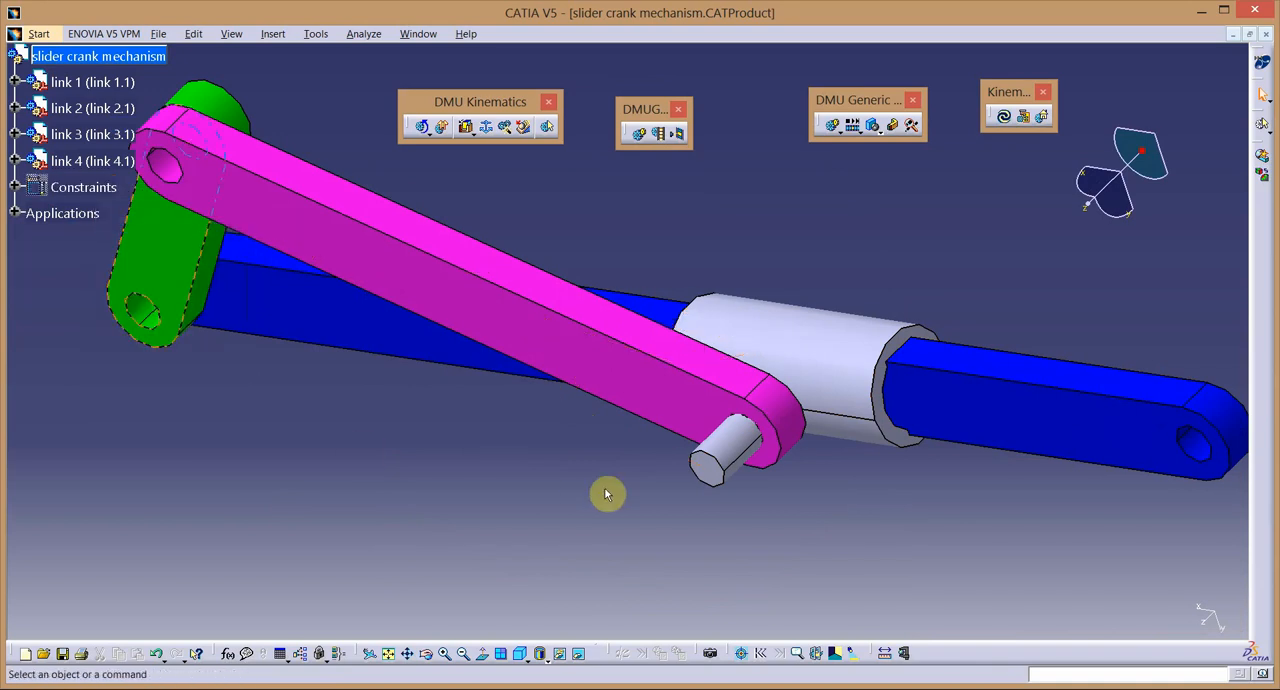
Move the four floating kinematics toolbars up to the upper edge of the model area, clear of the mechanism.
{"action": "left_click", "coordinate": [508, 652]}
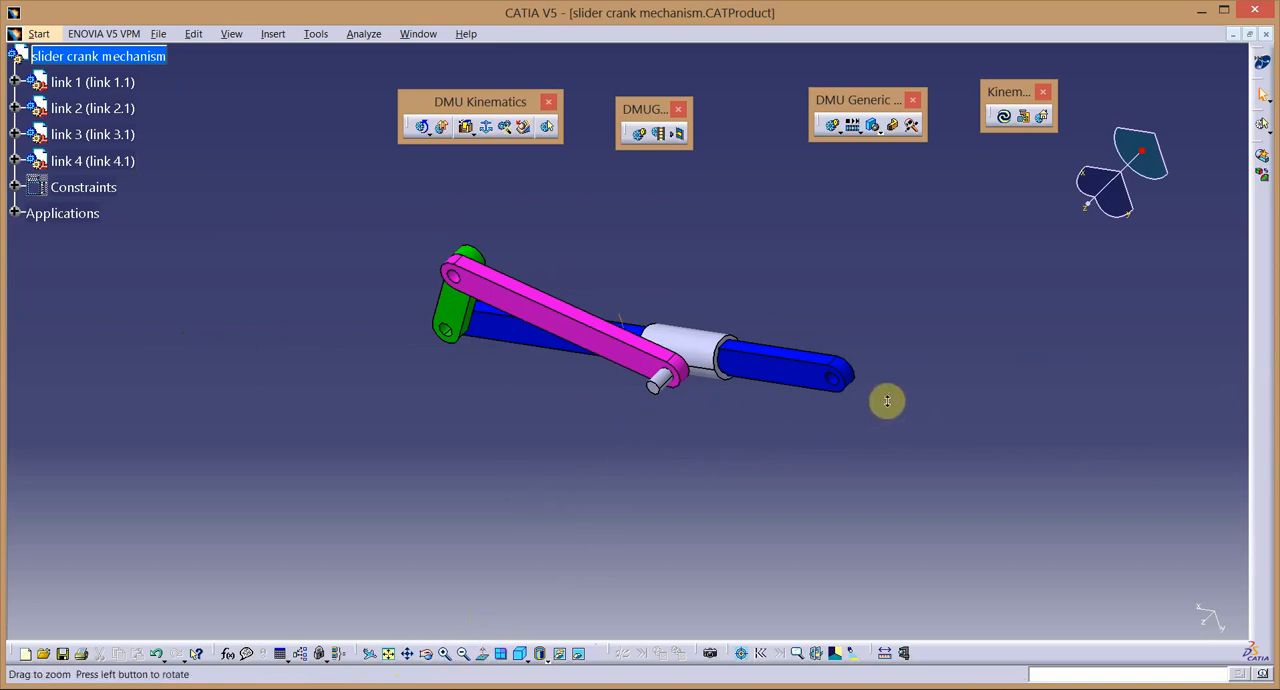
{"action": "middle_click_drag", "start_coordinate": [886, 401], "coordinate": [894, 346]}
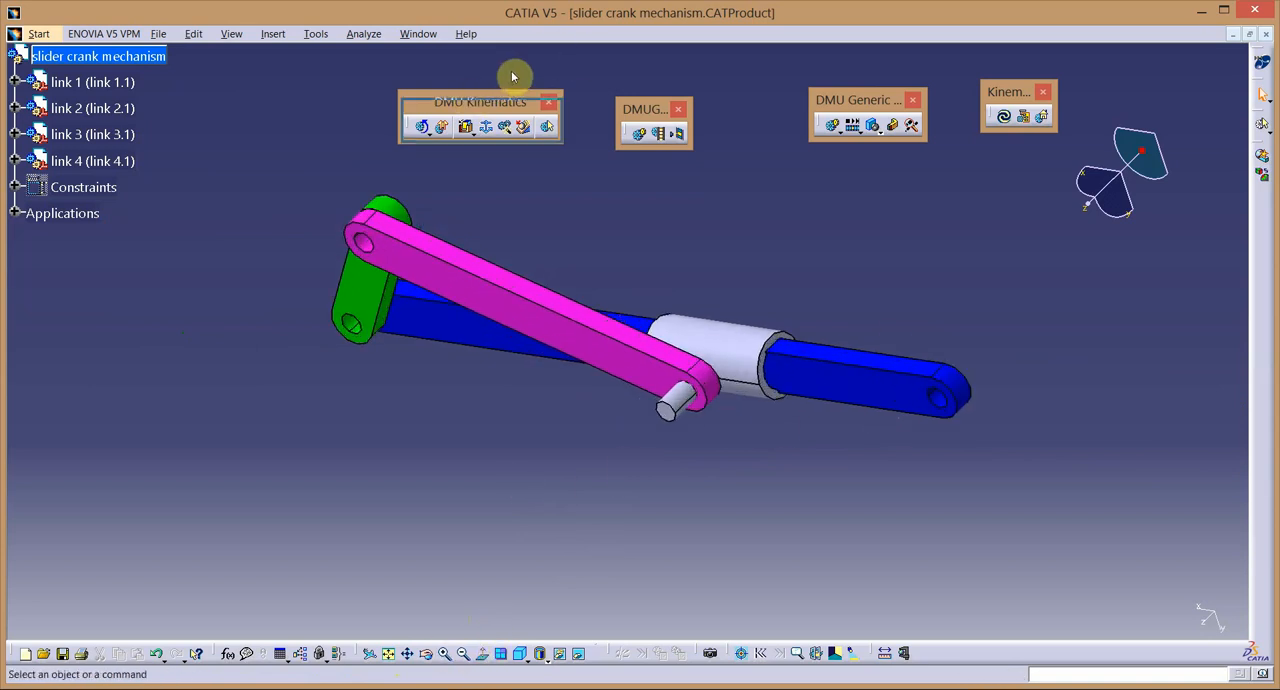
{"action": "left_click_drag", "start_coordinate": [513, 77], "coordinate": [530, 47]}
{"action": "left_click_drag", "start_coordinate": [617, 103], "coordinate": [704, 60]}
{"action": "left_click_drag", "start_coordinate": [828, 94], "coordinate": [893, 55]}
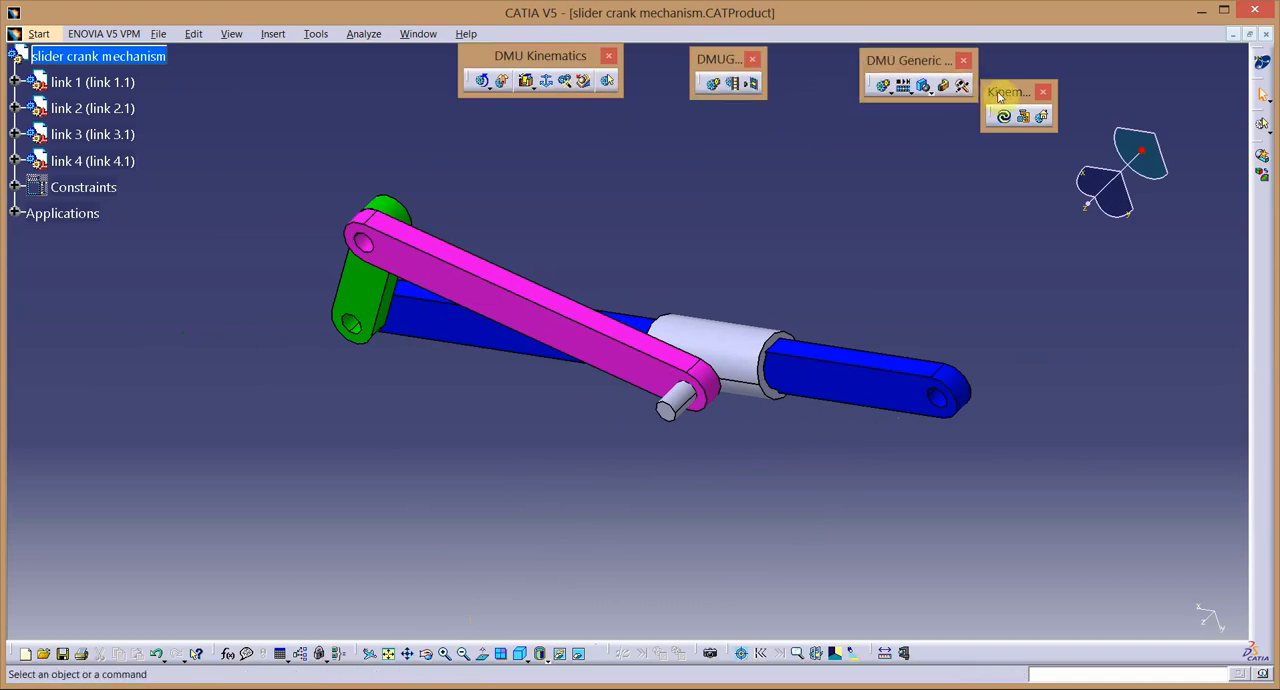
{"action": "left_click_drag", "start_coordinate": [999, 96], "coordinate": [1036, 58]}
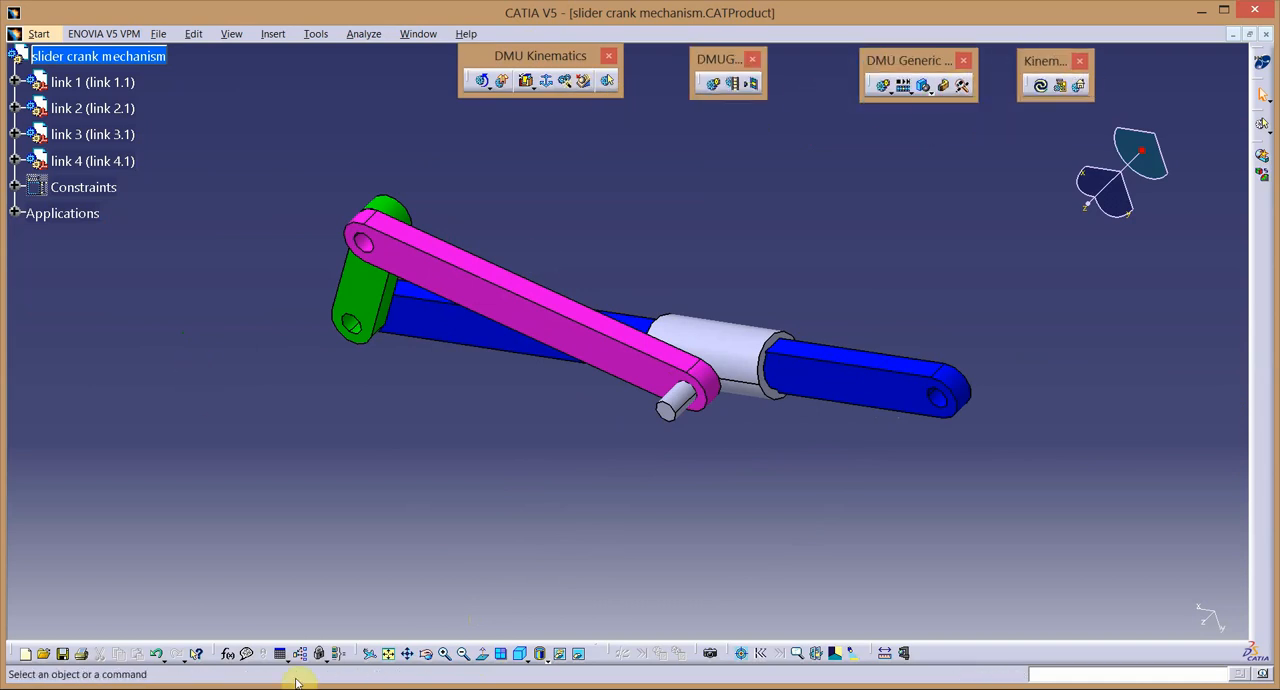
Make the revolute joint between link 2 and link 1 angle driven and set its lower limit to 0.
{"action": "left_click", "coordinate": [427, 653]}
{"action": "left_click_drag", "start_coordinate": [366, 509], "coordinate": [568, 349]}
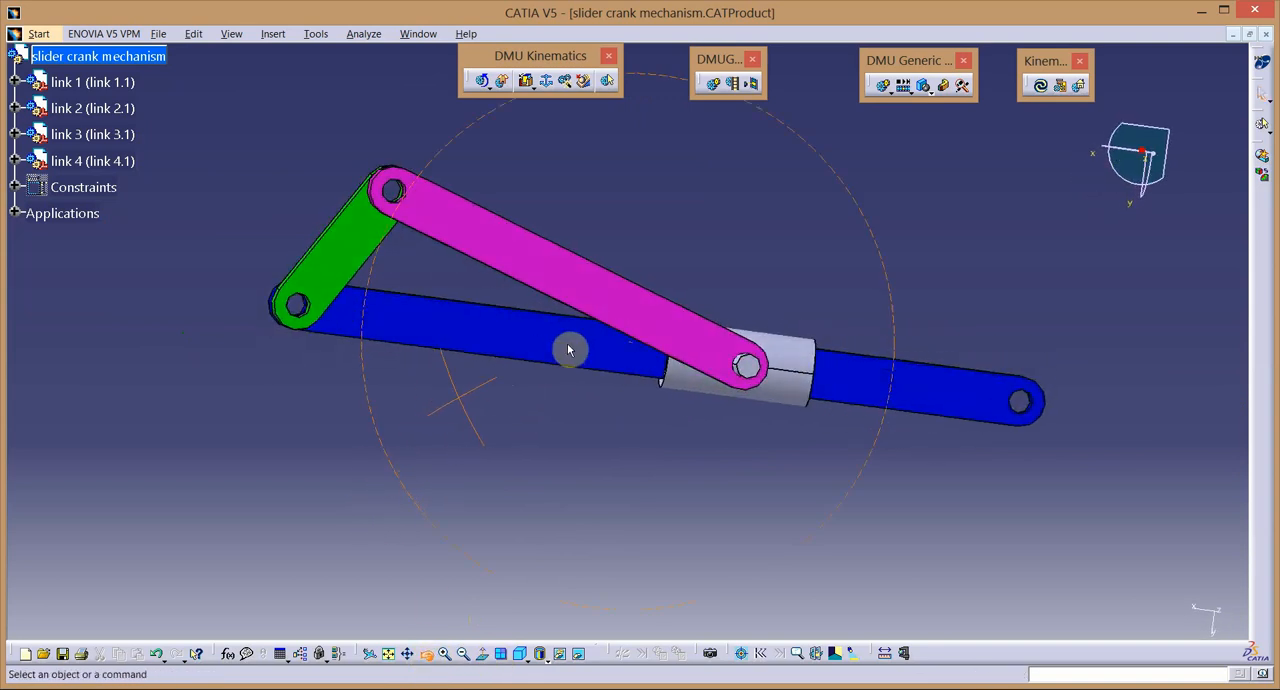
{"action": "left_click", "coordinate": [17, 213]}
{"action": "left_click", "coordinate": [34, 239]}
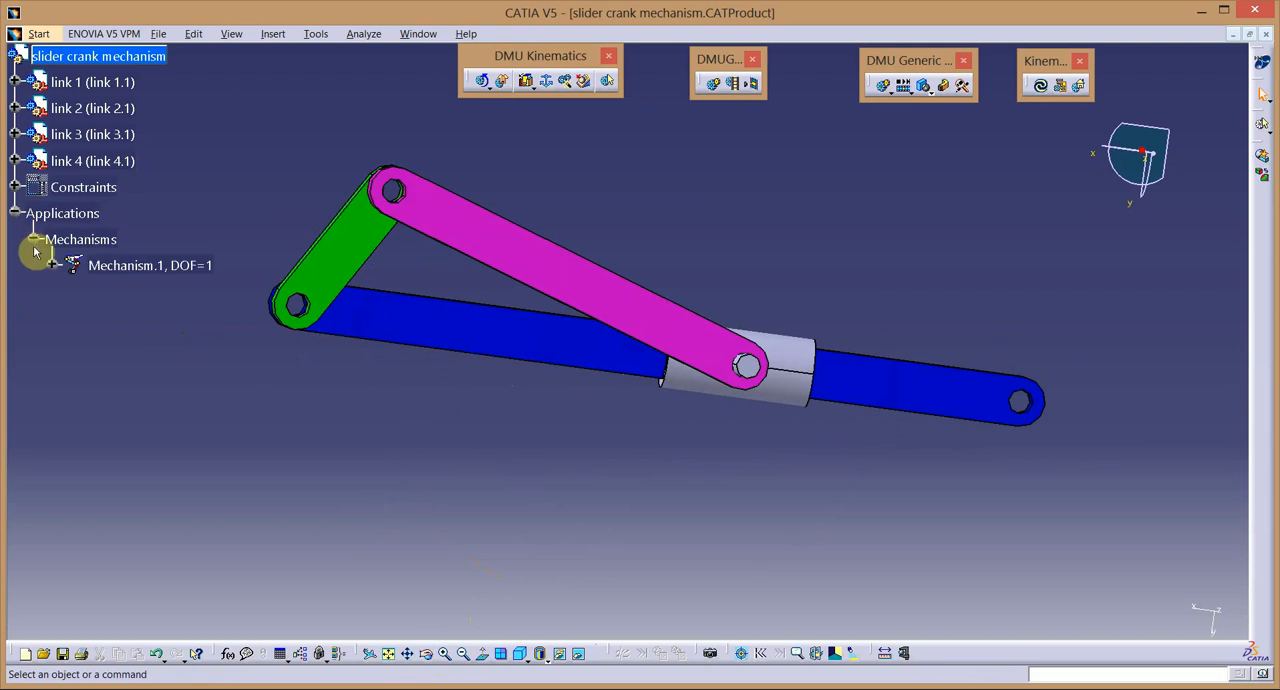
{"action": "left_click", "coordinate": [51, 266]}
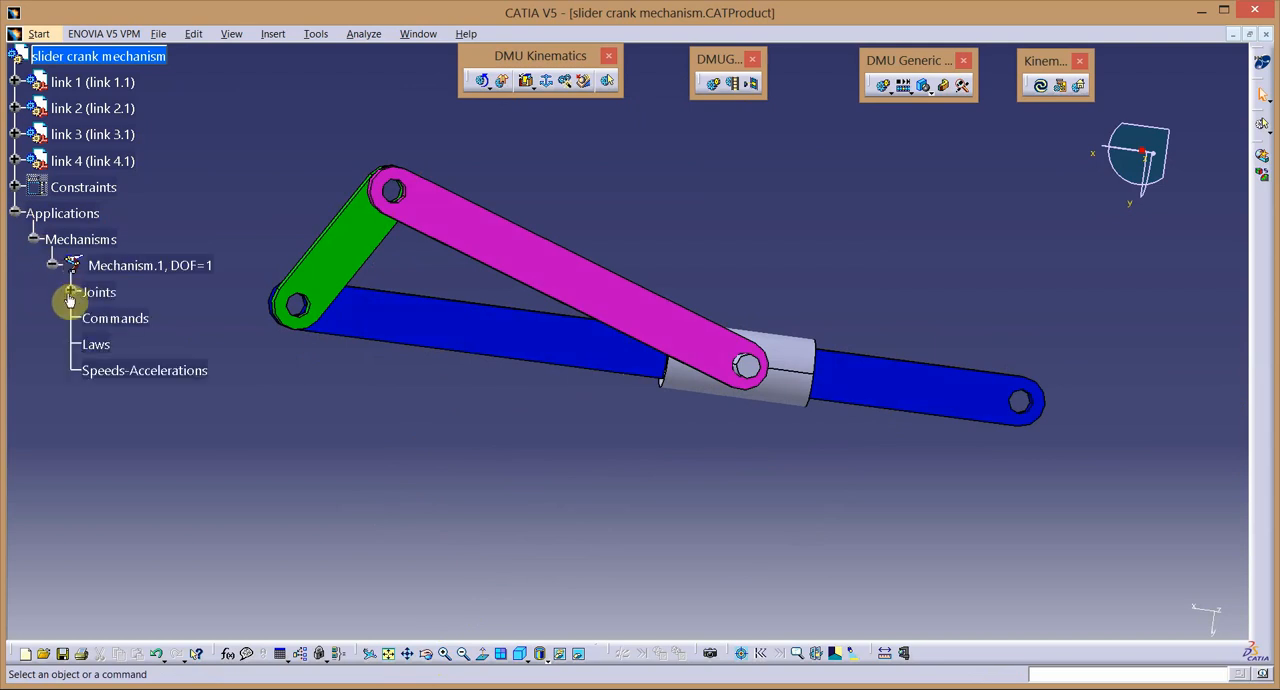
{"action": "left_click", "coordinate": [71, 292]}
{"action": "double_click", "coordinate": [163, 320]}
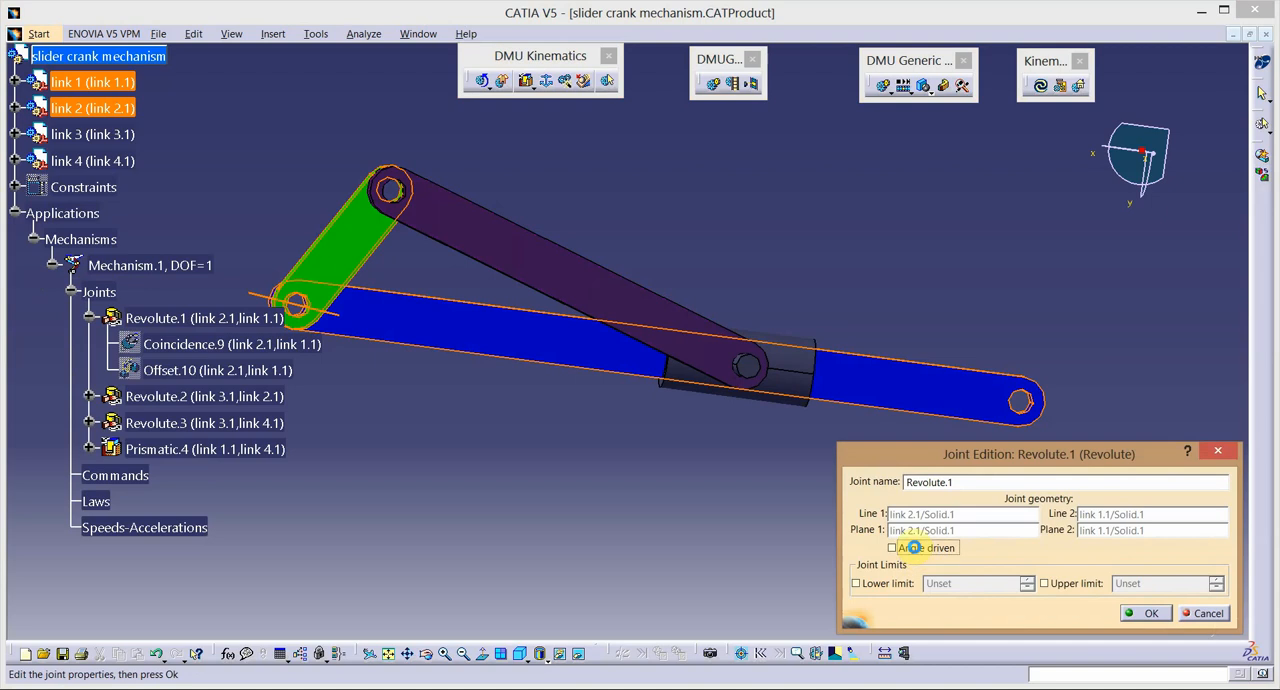
{"action": "left_click", "coordinate": [913, 548]}
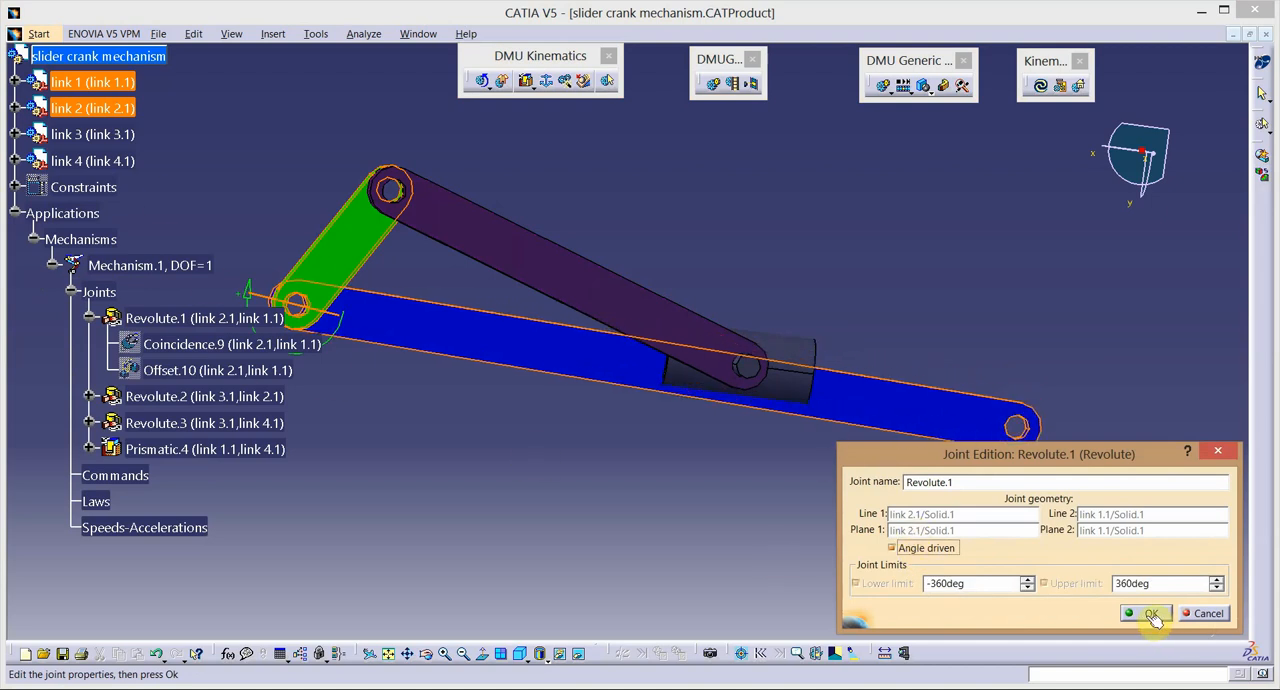
{"action": "left_click", "coordinate": [1151, 614]}
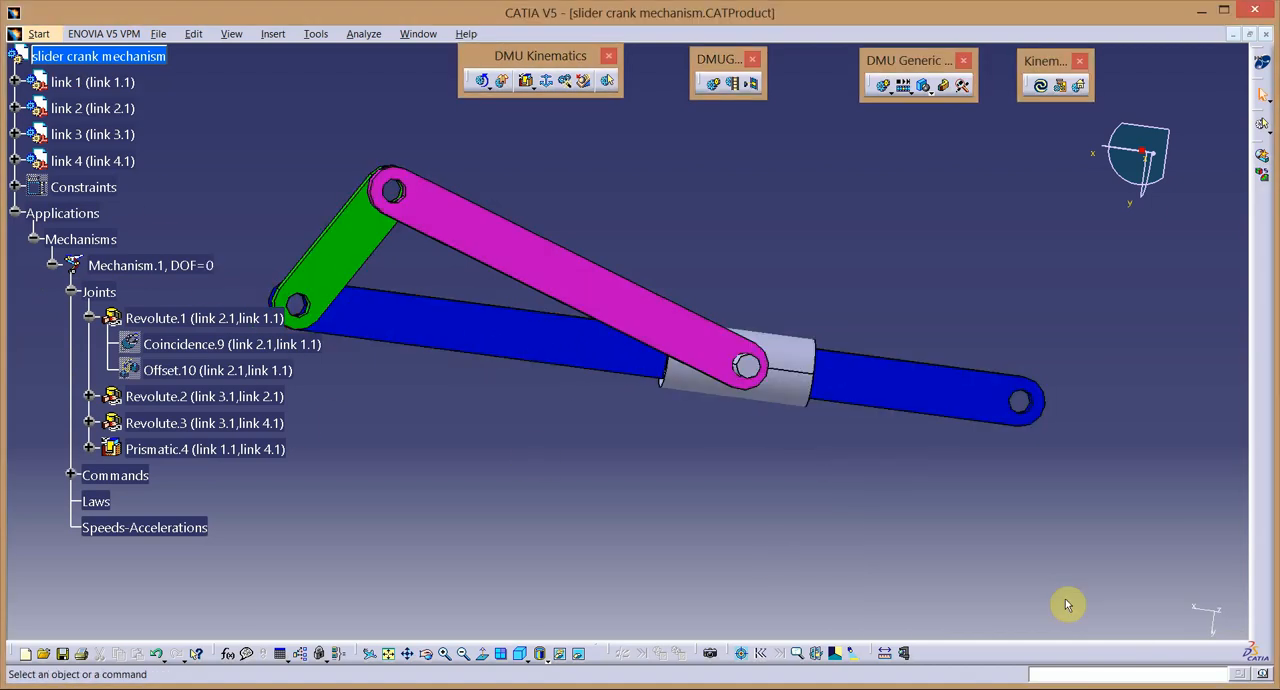
{"action": "double_click", "coordinate": [158, 318]}
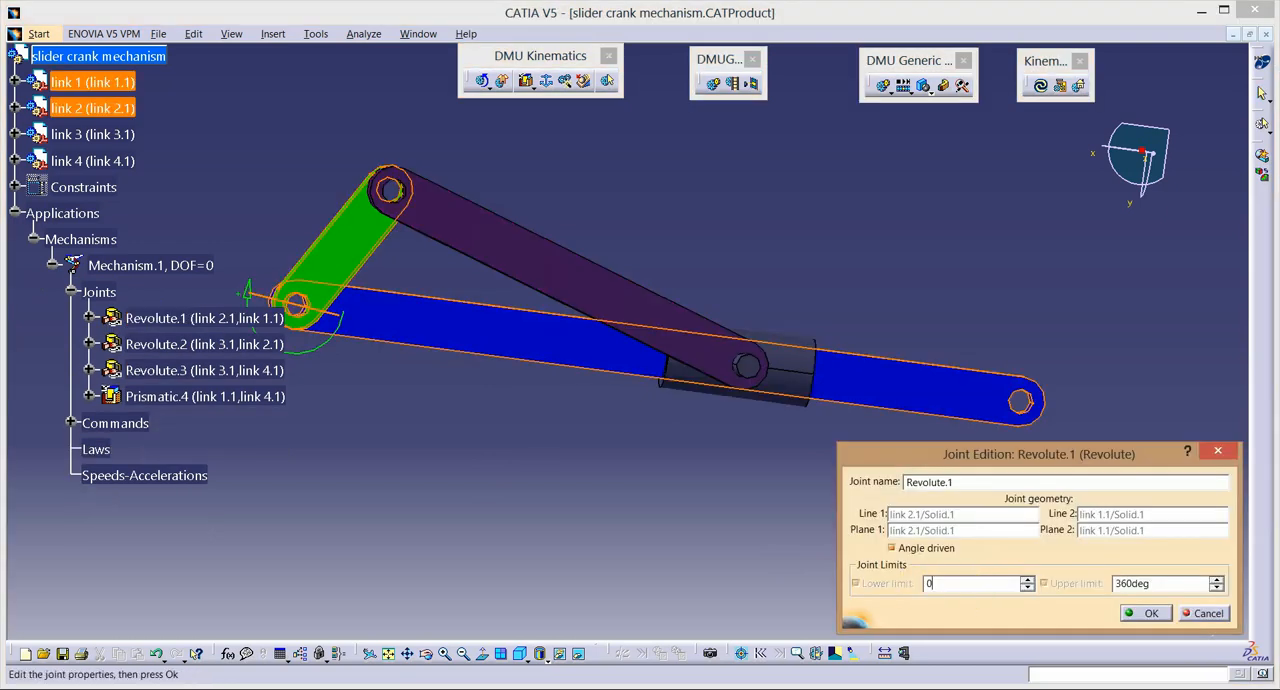
{"action": "left_click", "coordinate": [1156, 614]}
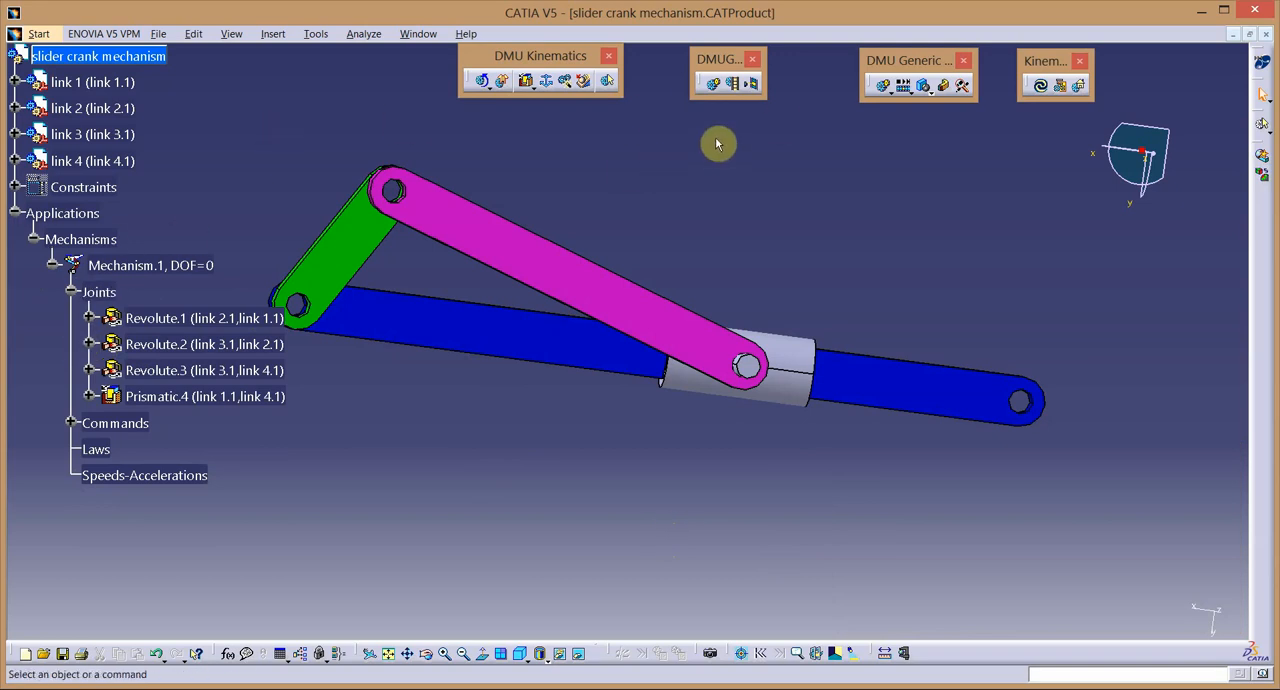
Define link 1 as the fixed part of Mechanism.1.
{"action": "left_click", "coordinate": [549, 82]}
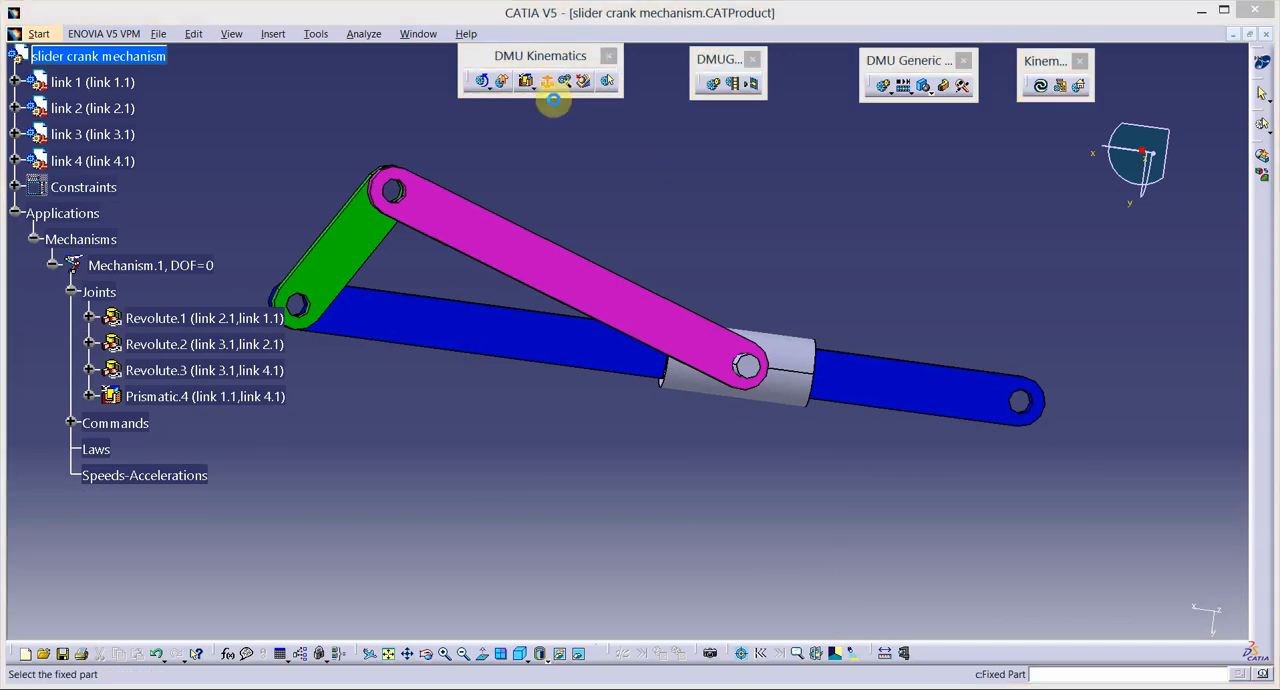
{"action": "left_click", "coordinate": [567, 353]}
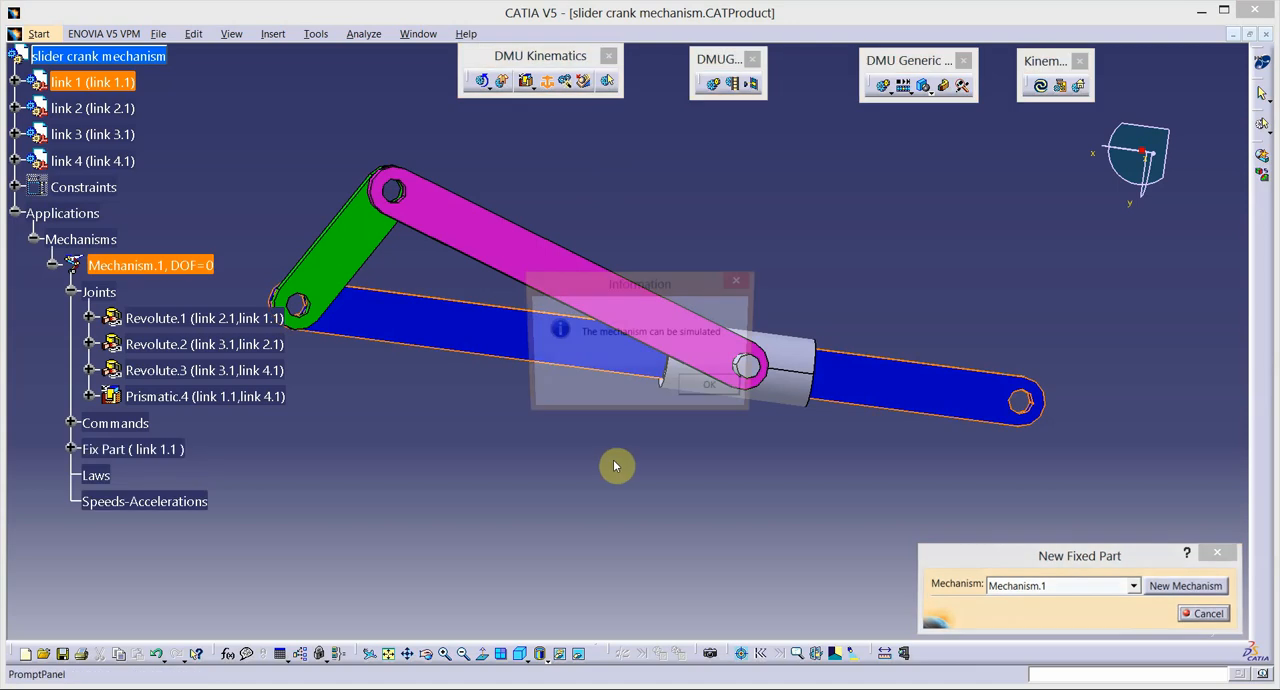
{"action": "left_click", "coordinate": [712, 392]}
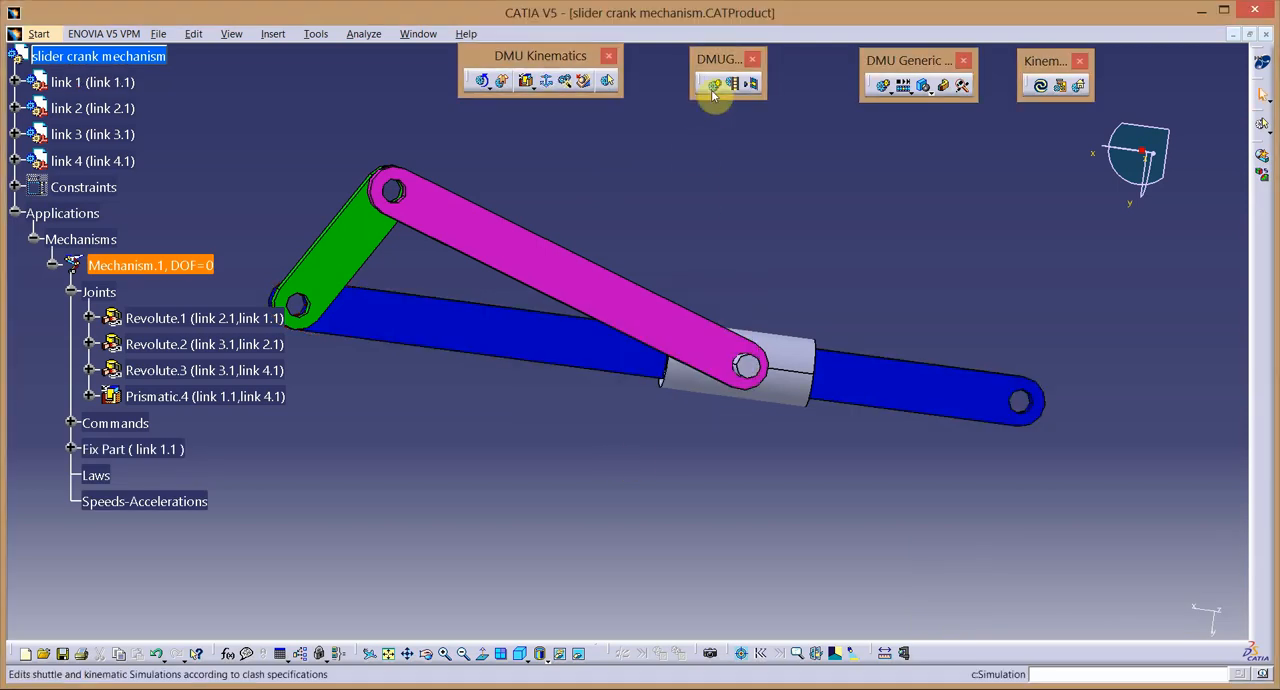
Create a simulation of Mechanism.1 that drives Command.1 from 0 to 360, insert the end position and play it at step 0.01.
{"action": "left_click", "coordinate": [883, 88]}
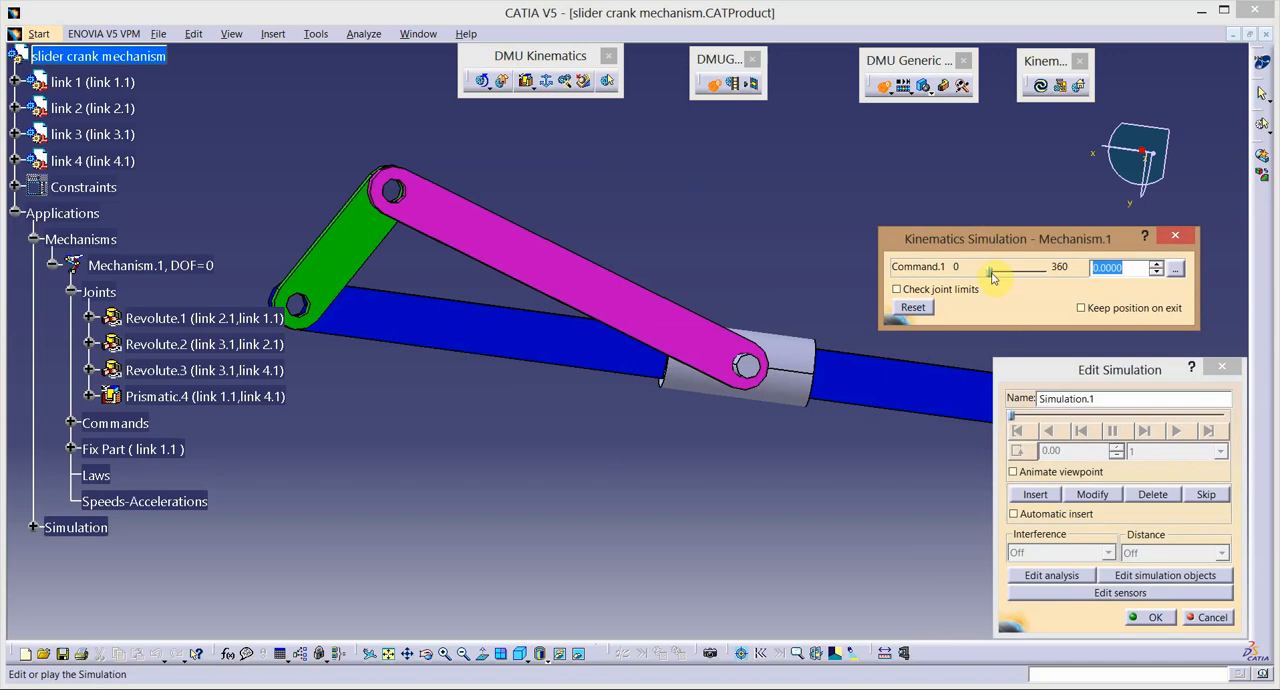
{"action": "left_click_drag", "start_coordinate": [988, 278], "coordinate": [1058, 273]}
{"action": "left_click", "coordinate": [1037, 495]}
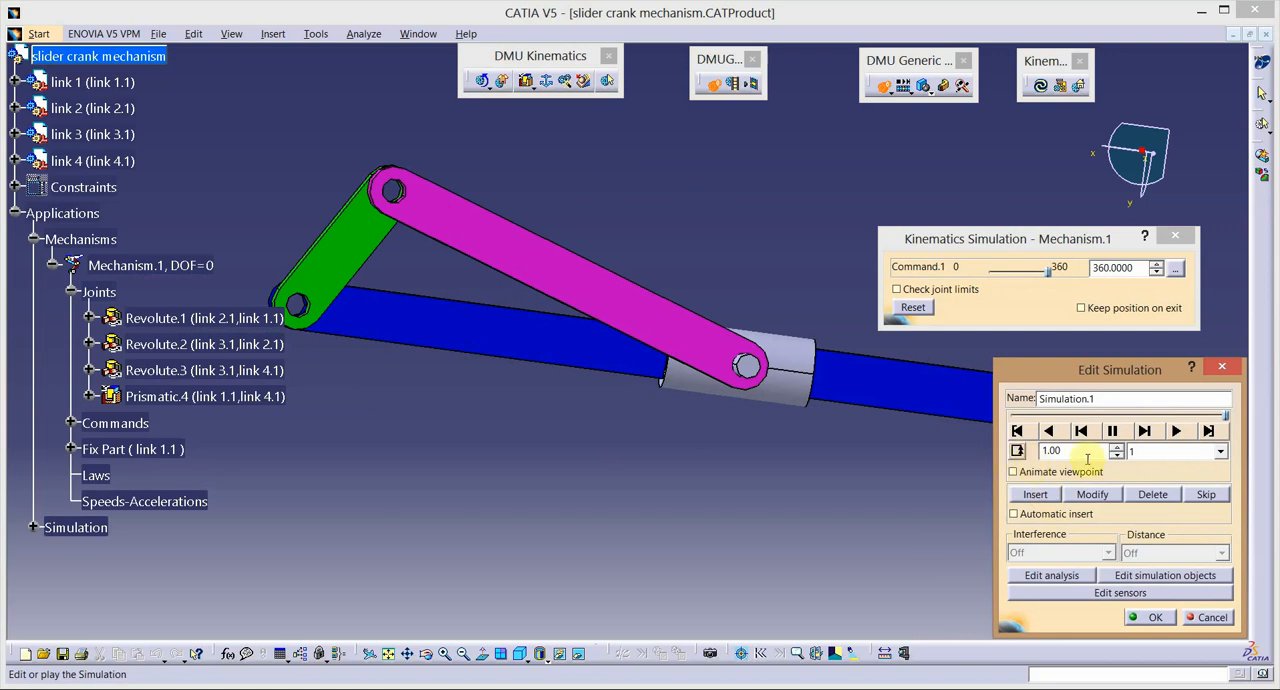
{"action": "left_click", "coordinate": [1220, 453]}
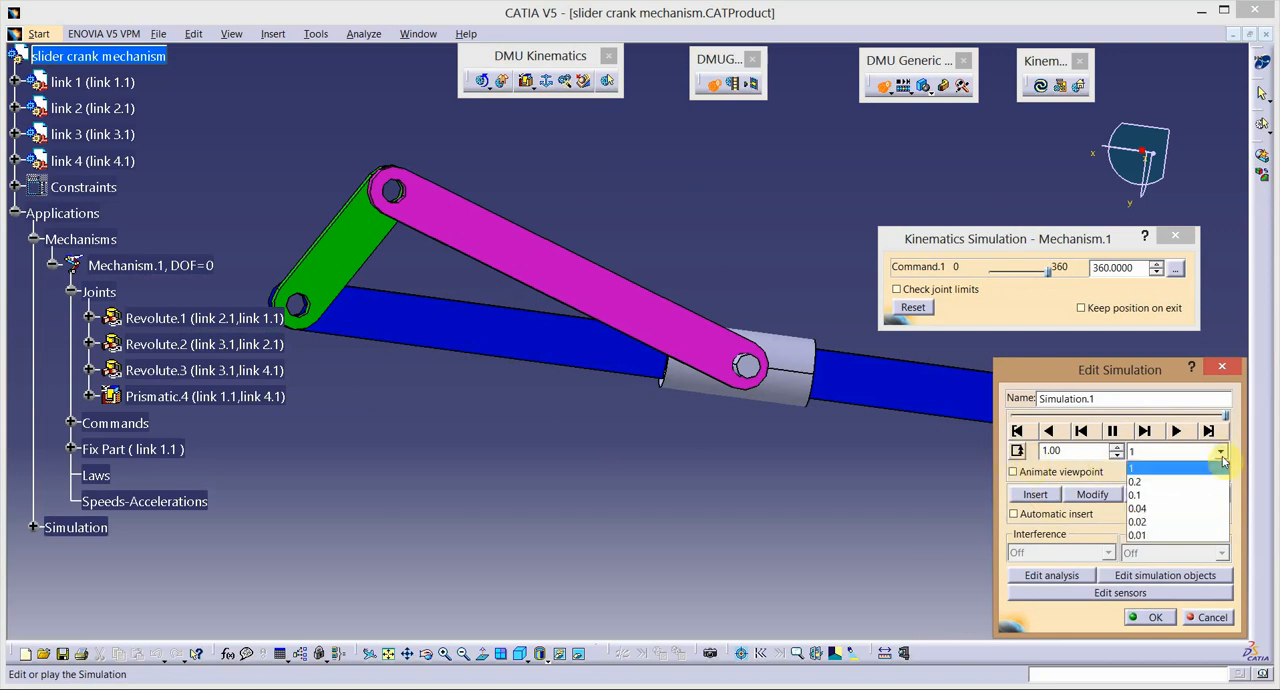
{"action": "left_click", "coordinate": [1186, 536]}
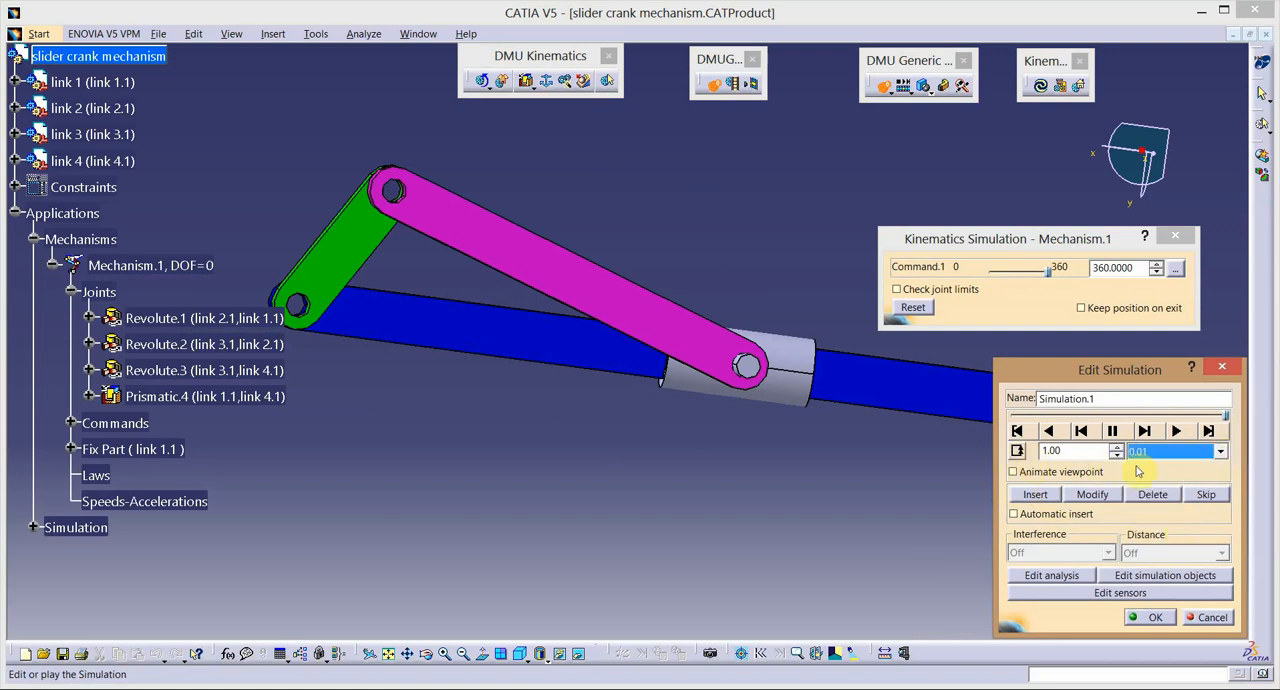
{"action": "left_click", "coordinate": [1178, 431]}
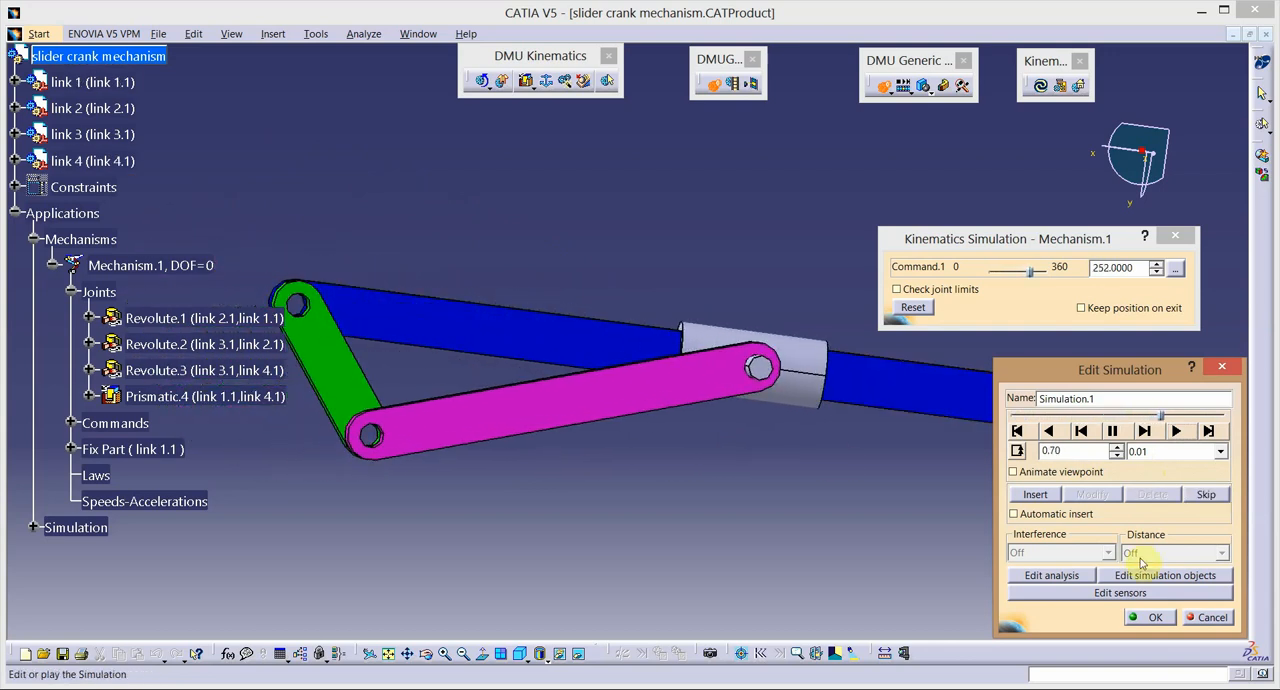
{"action": "left_click", "coordinate": [1157, 618]}
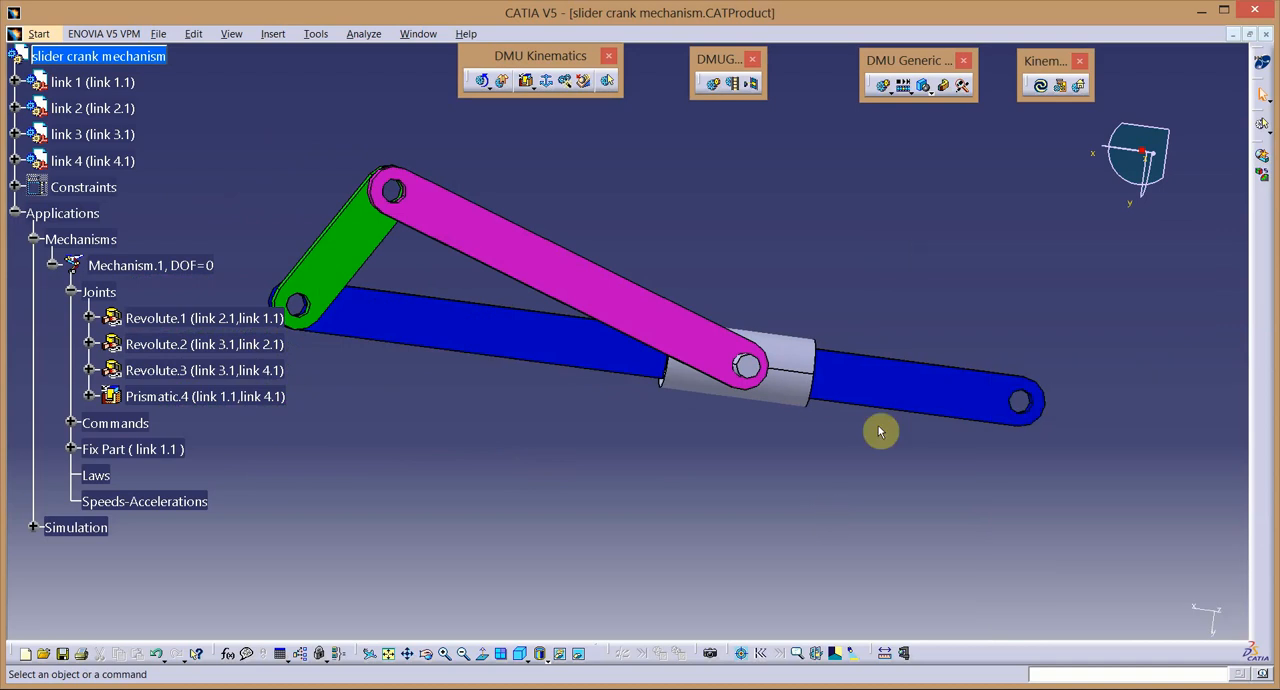
Compile Simulation.1 into a replay named "first inversion" with a time step of 0.01.
{"action": "left_click", "coordinate": [733, 84]}
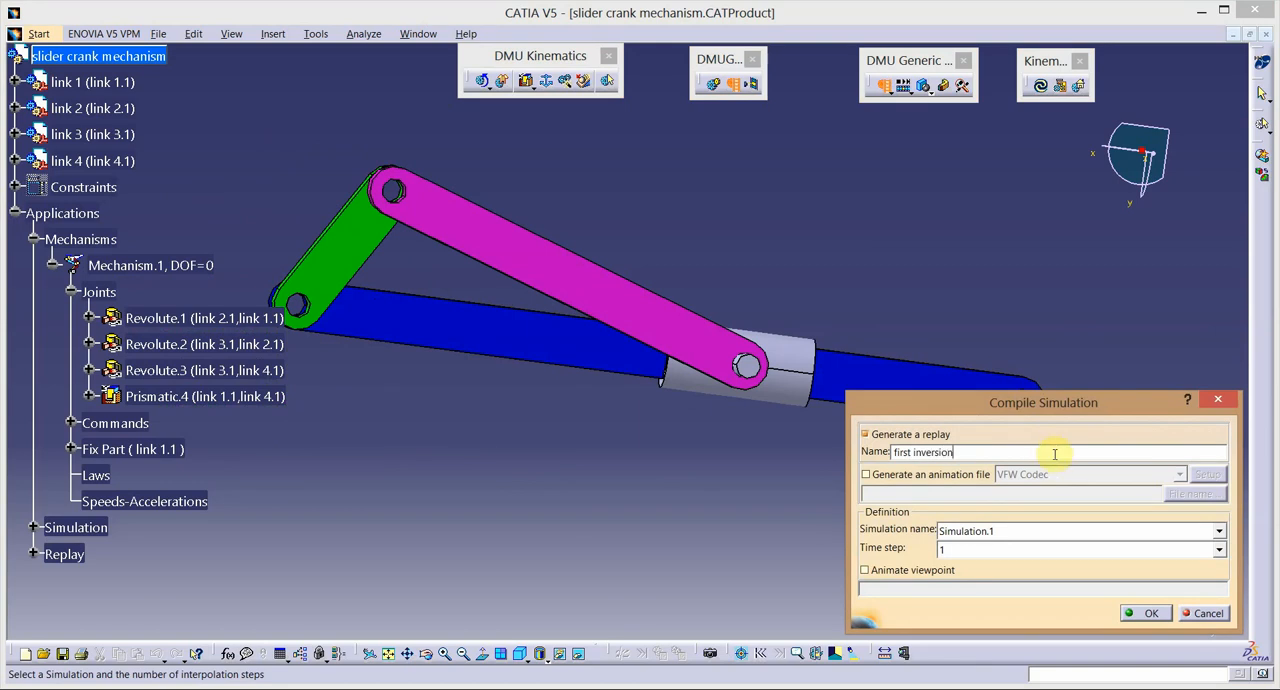
{"action": "left_click", "coordinate": [1220, 552]}
{"action": "left_click", "coordinate": [1092, 640]}
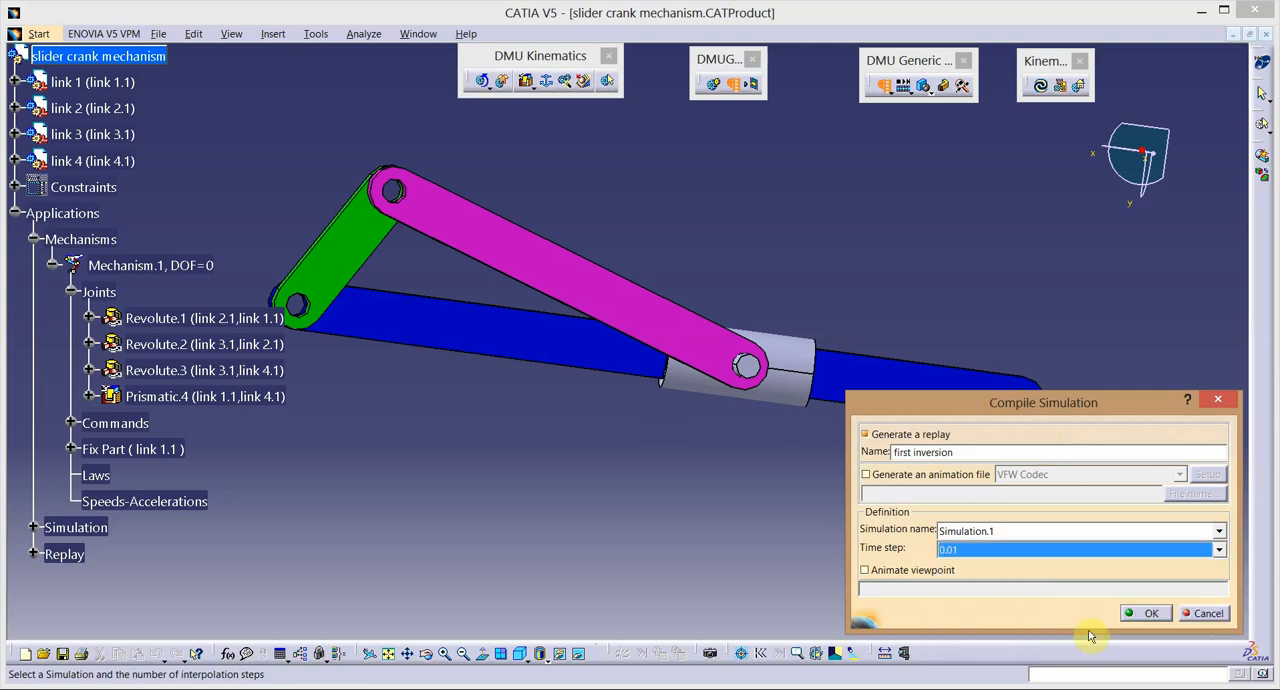
{"action": "left_click", "coordinate": [714, 590]}
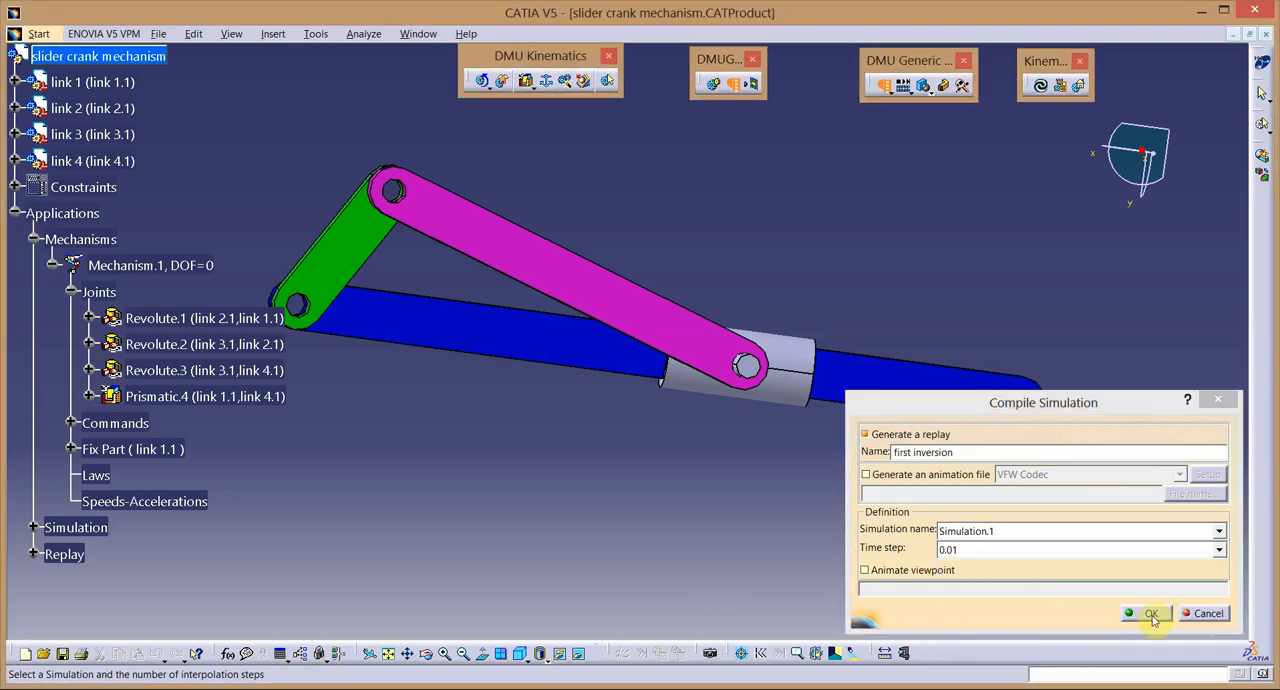
{"action": "left_click", "coordinate": [1150, 614]}
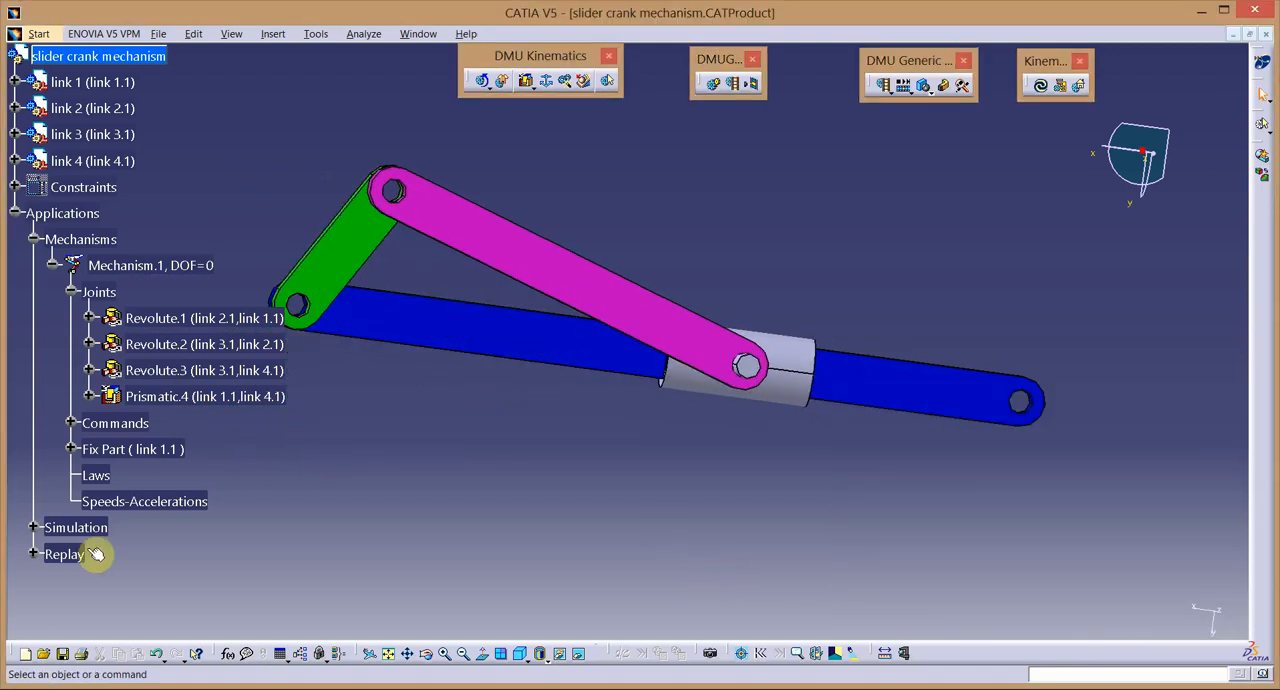
Collapse the mechanism's branch in the tree, then play the "first inversion" replay and close it.
{"action": "scroll", "coordinate": [16, 227], "scroll_direction": "down", "scroll_amount": 1}
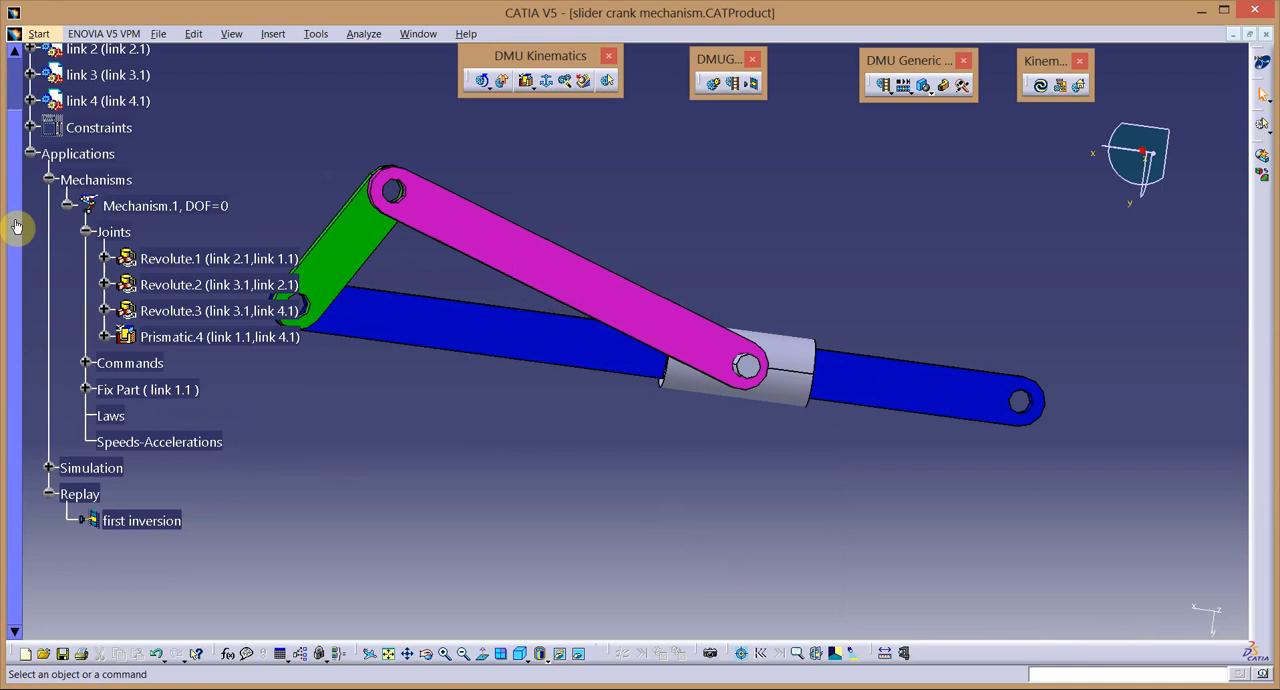
{"action": "left_click", "coordinate": [31, 155]}
{"action": "left_click", "coordinate": [31, 154]}
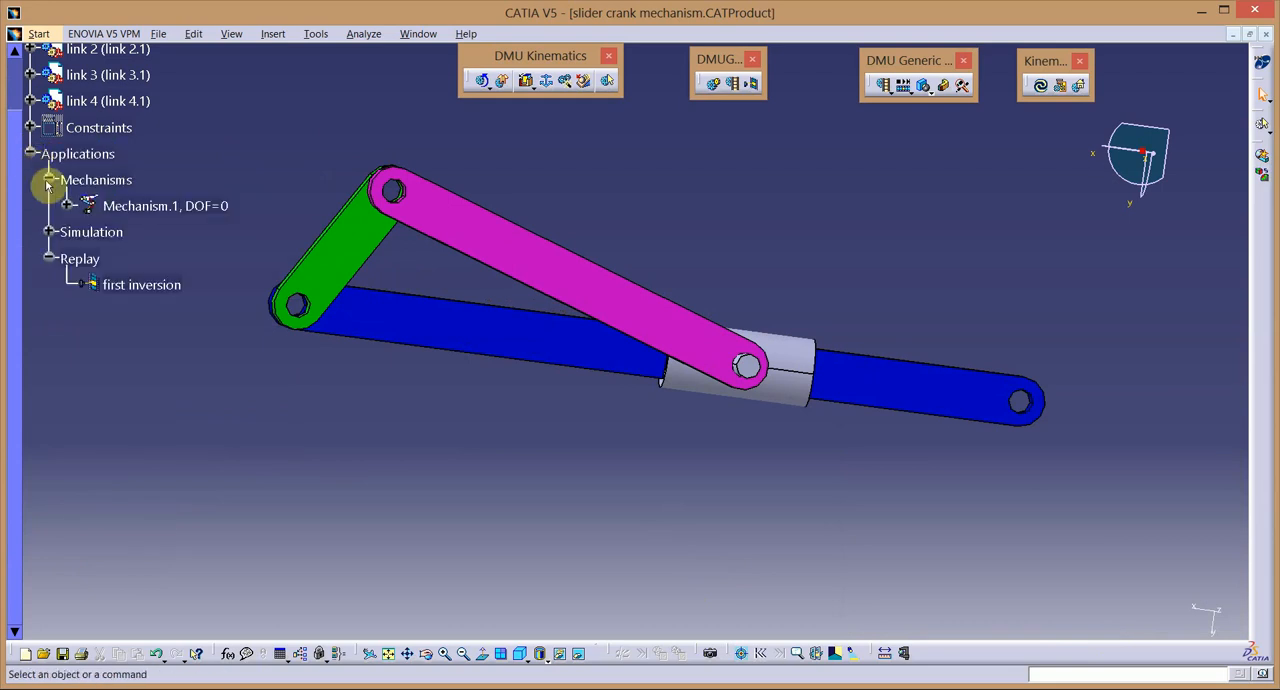
{"action": "double_click", "coordinate": [135, 287]}
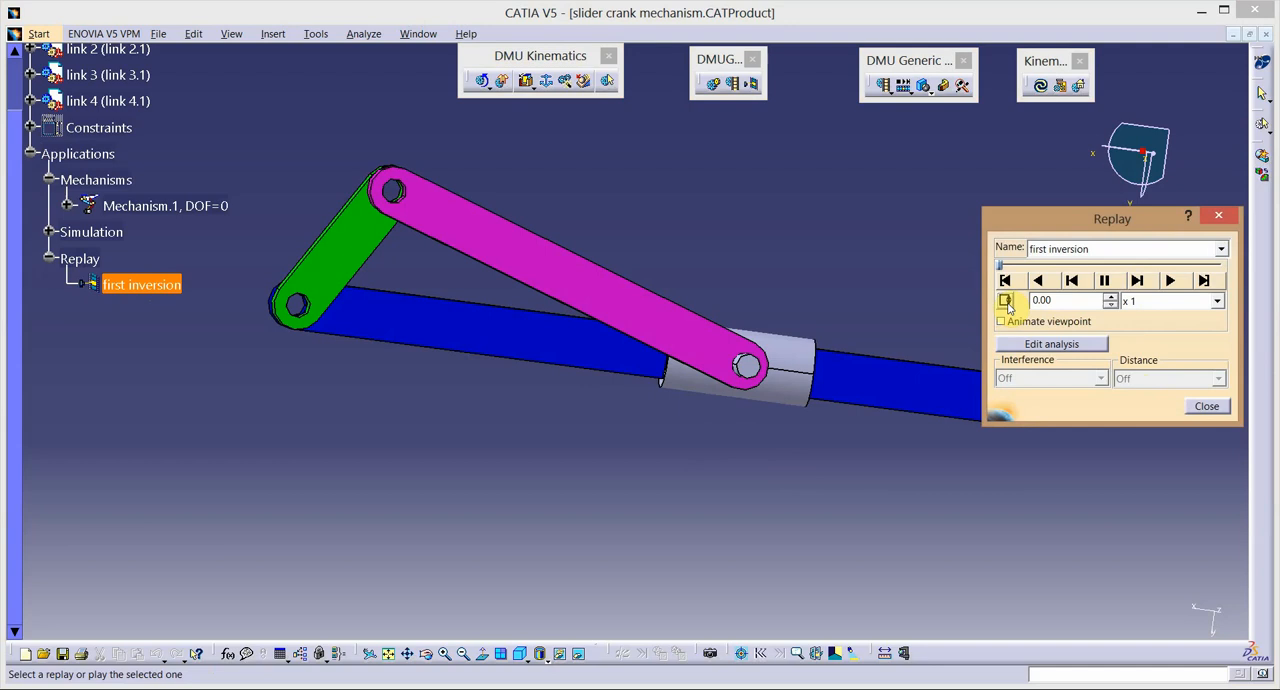
{"action": "left_click", "coordinate": [1163, 287]}
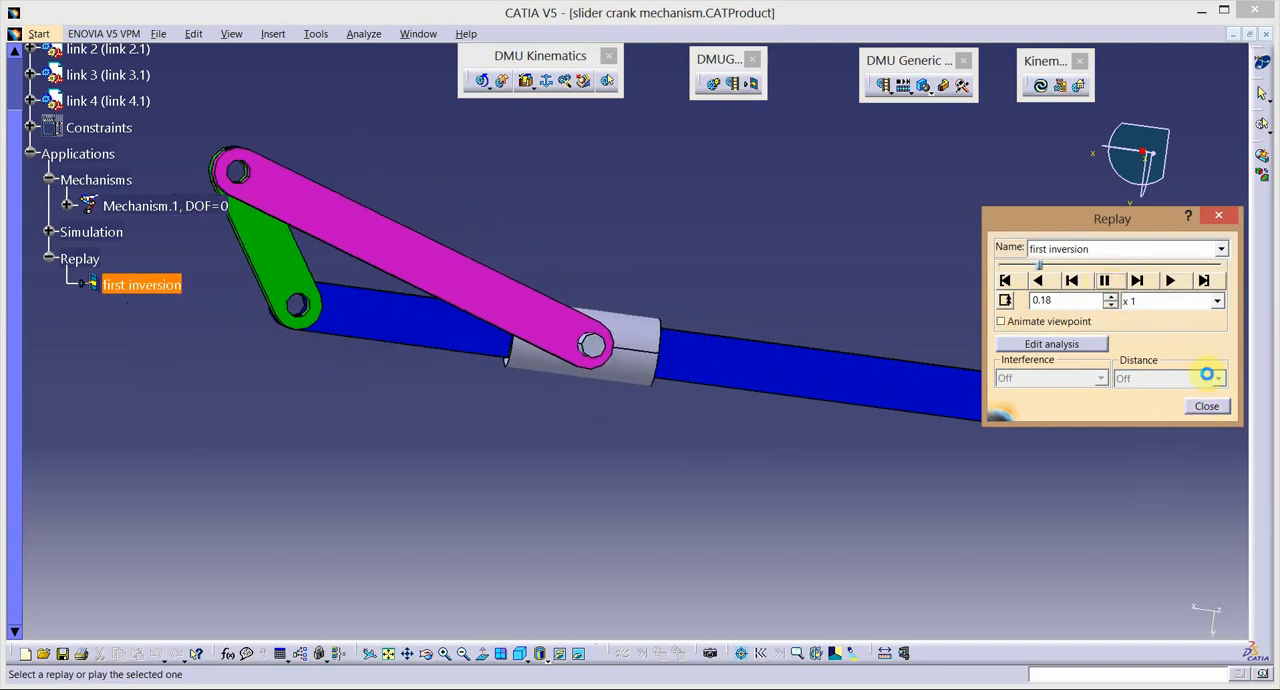
{"action": "left_click", "coordinate": [1207, 407]}
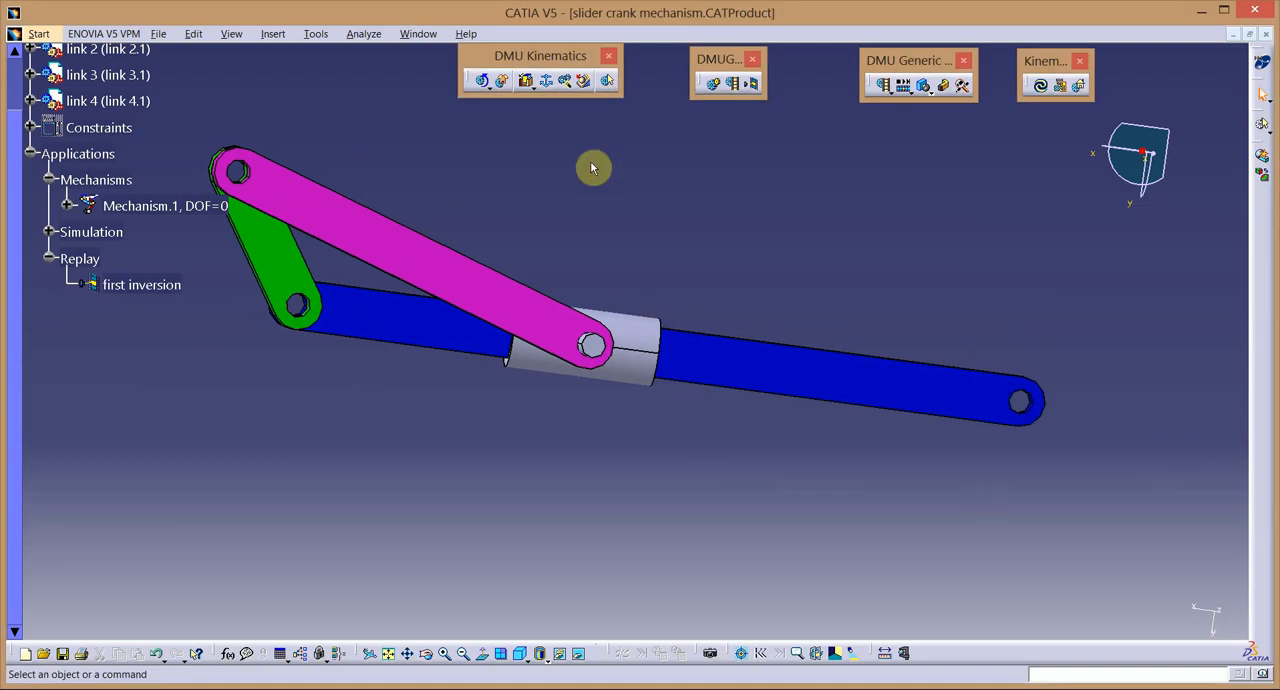
Delete the fix constraint on link 1 and the mechanism's Fix Part entry for it.
{"action": "left_click", "coordinate": [66, 207]}
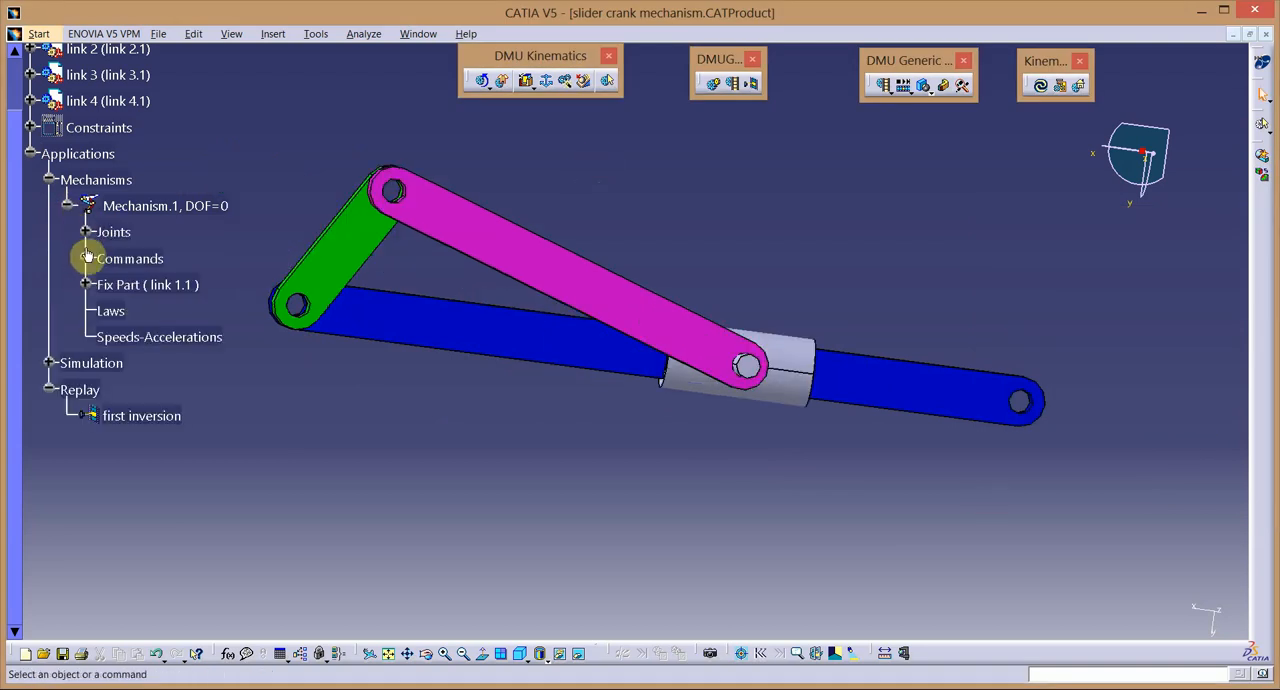
{"action": "left_click", "coordinate": [86, 285]}
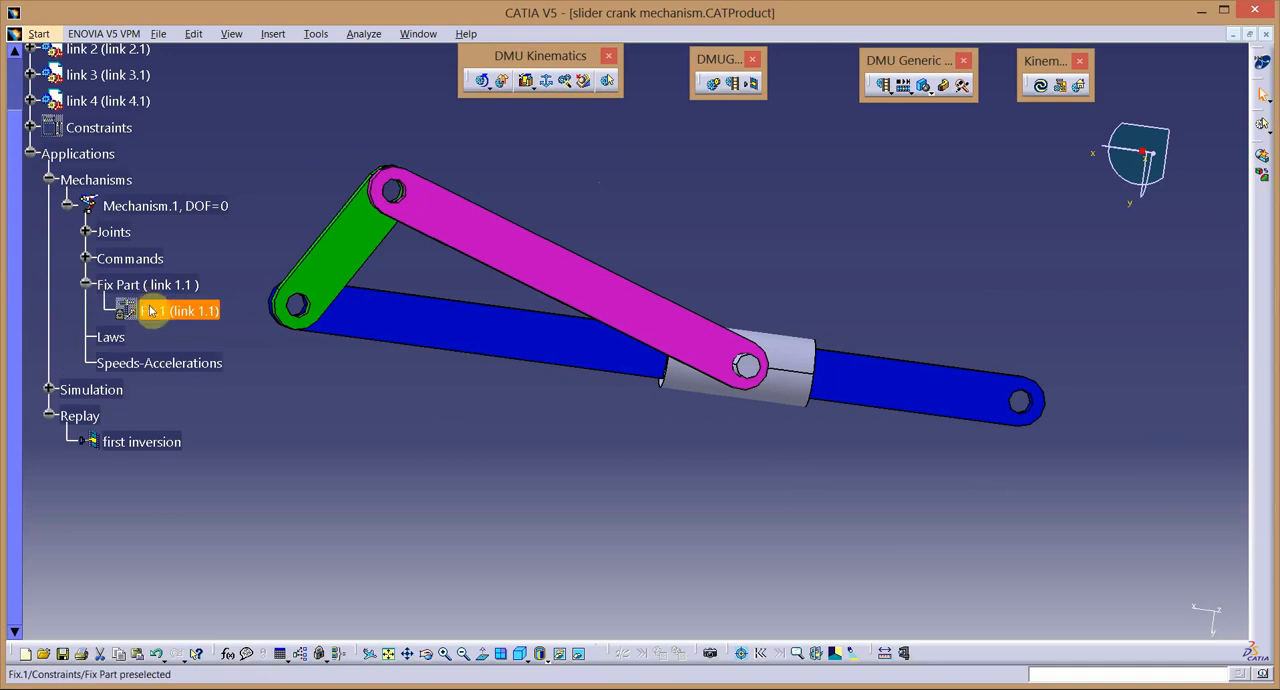
{"action": "right_click", "coordinate": [150, 311]}
{"action": "key", "text": "Return"}
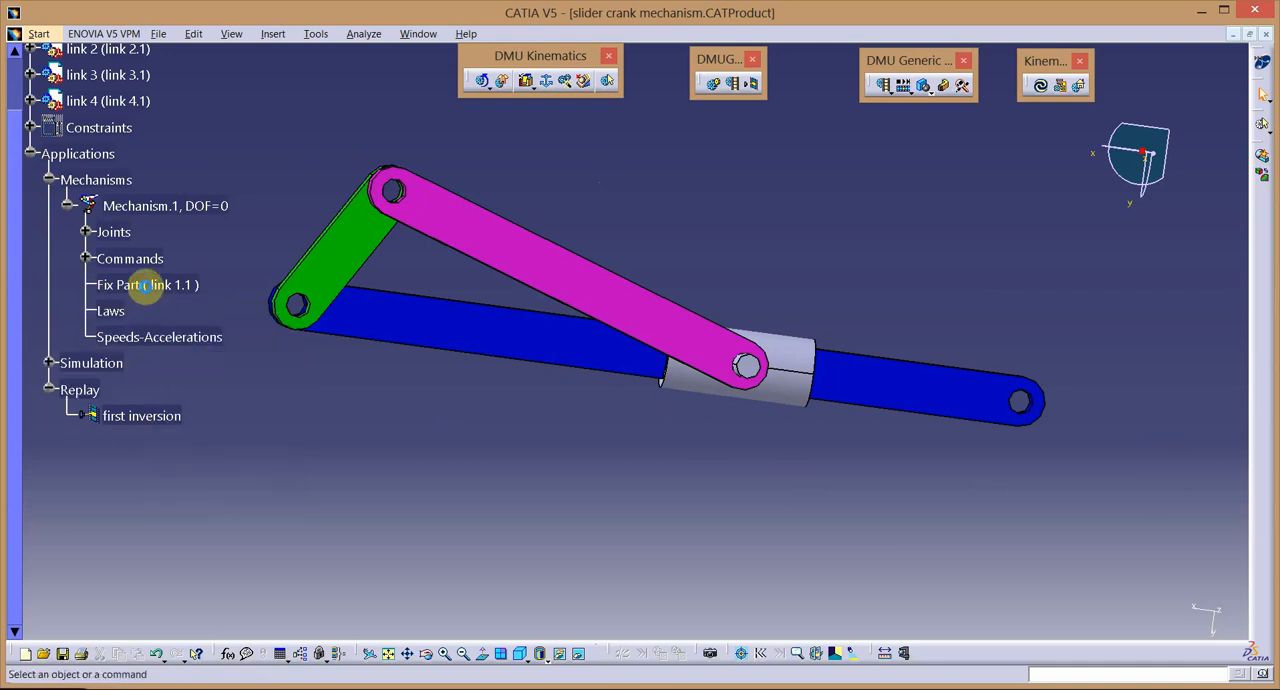
{"action": "right_click", "coordinate": [146, 289]}
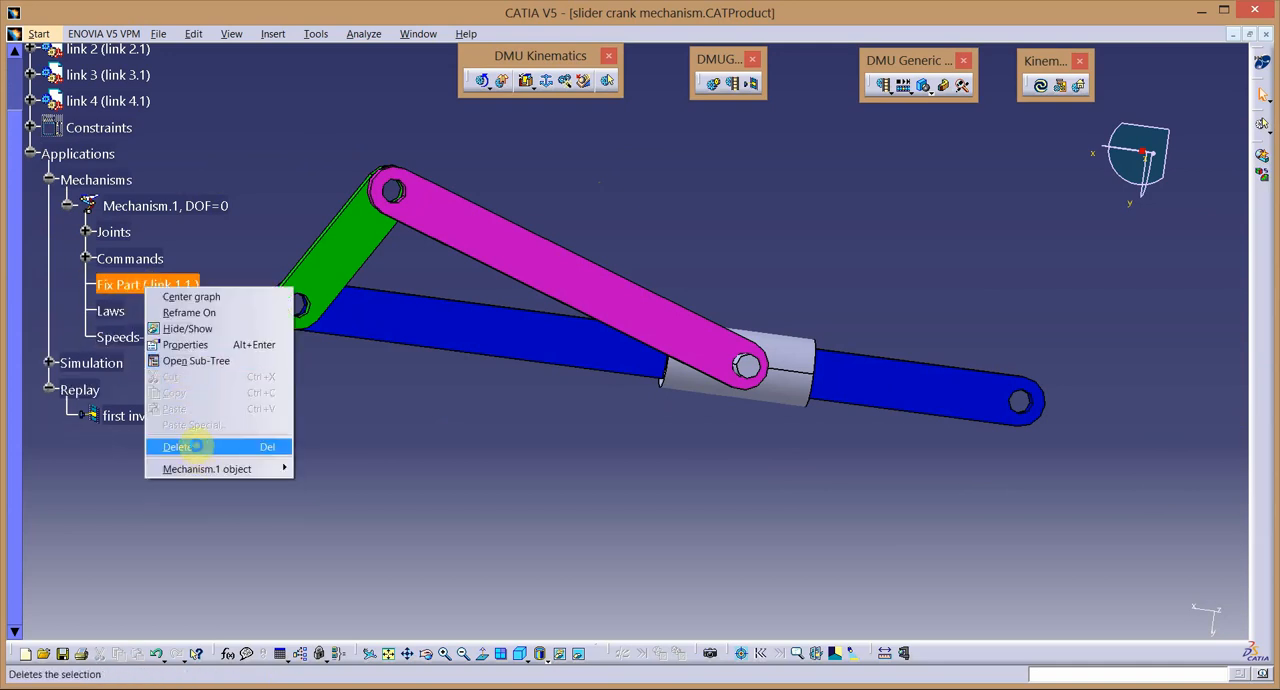
{"action": "left_click", "coordinate": [196, 447]}
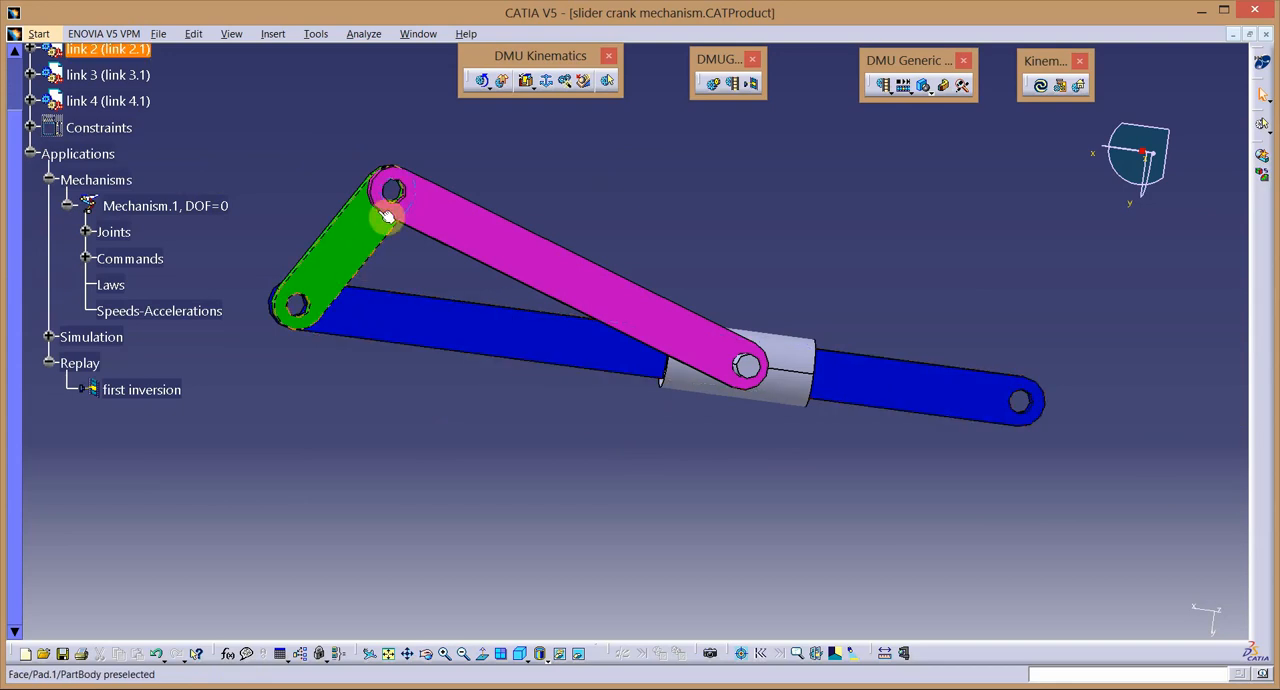
Define the green crank, link 2, as the new fixed part of Mechanism.1.
{"action": "left_click", "coordinate": [551, 88]}
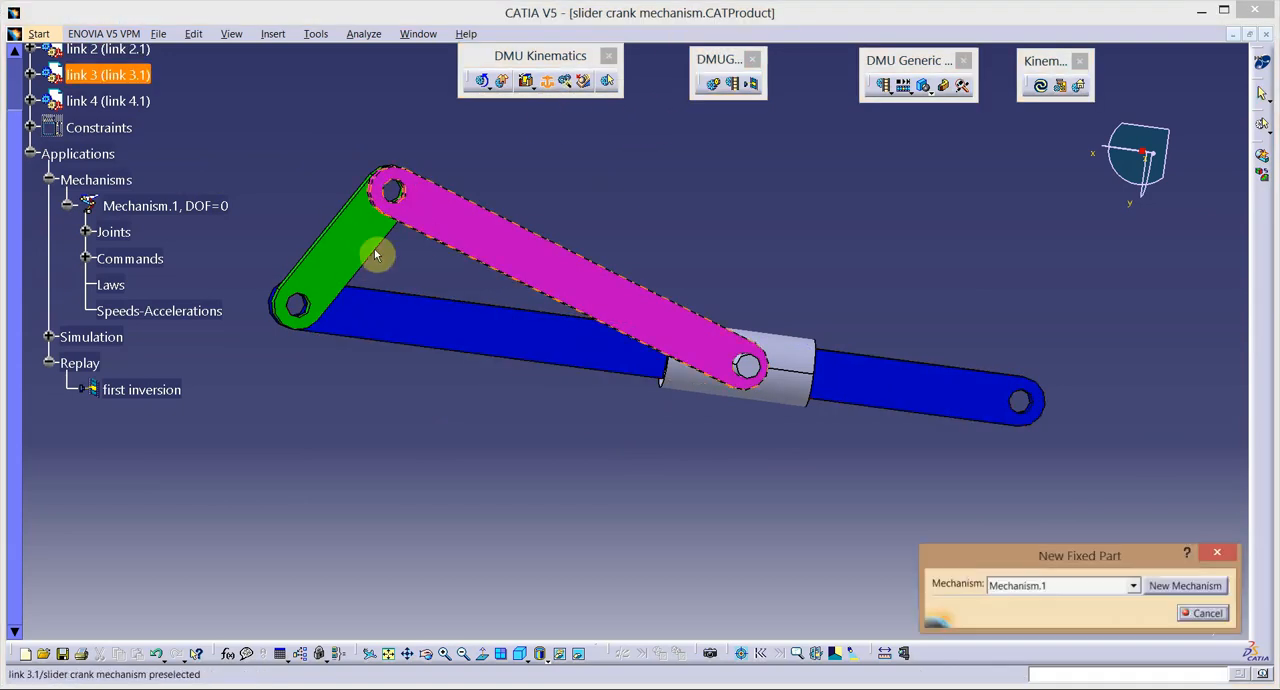
{"action": "left_click", "coordinate": [368, 247]}
{"action": "left_click", "coordinate": [715, 396]}
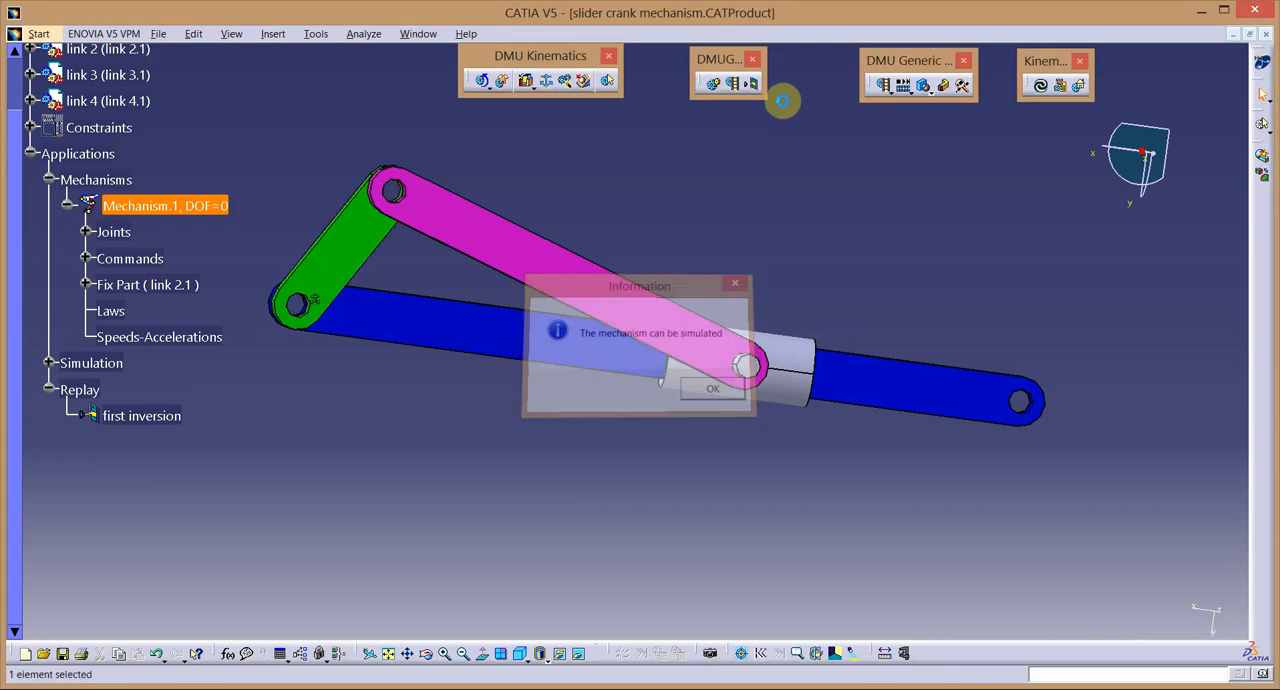
Create a second simulation with link 2 fixed, inserting Command.1 at 360, and play it at step 0.01.
{"action": "left_click", "coordinate": [713, 84]}
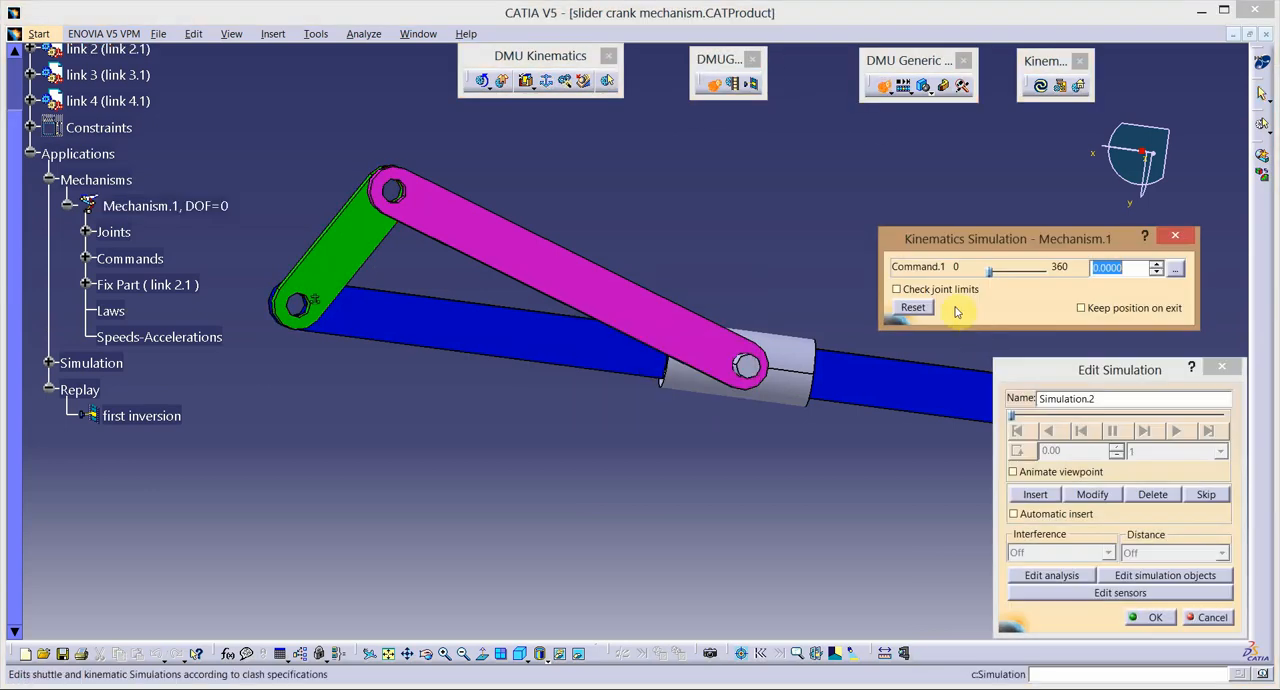
{"action": "left_click_drag", "start_coordinate": [995, 272], "coordinate": [1058, 282]}
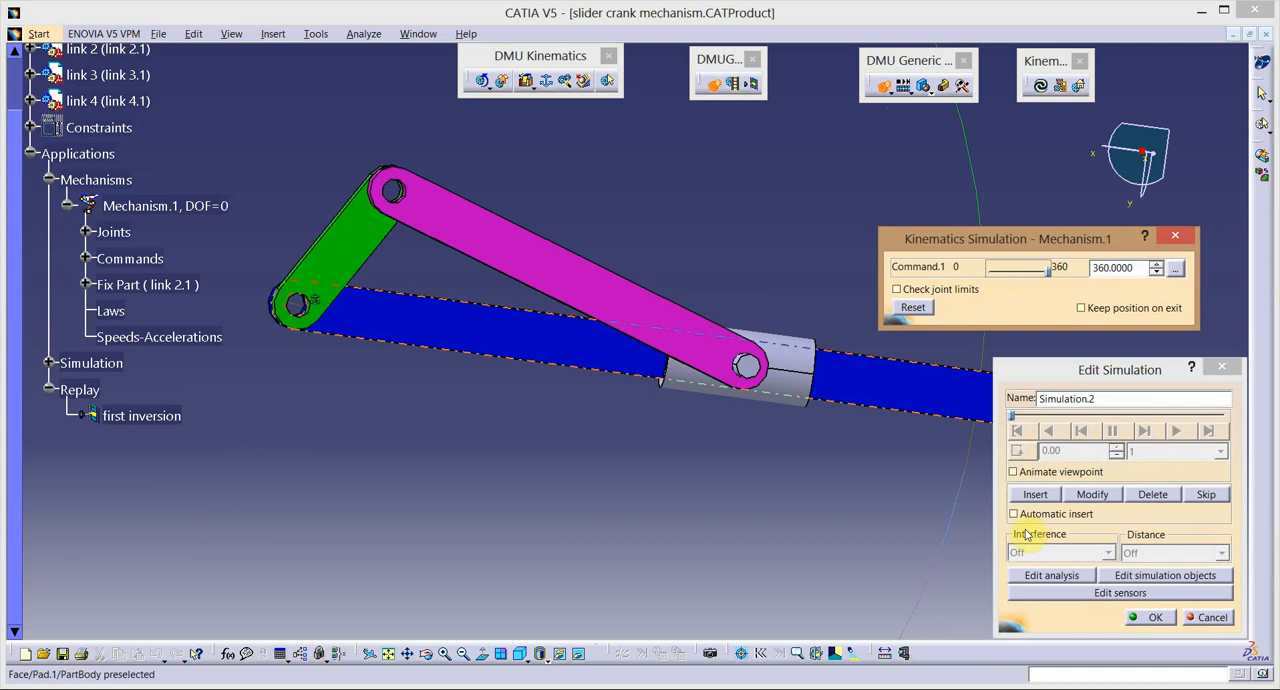
{"action": "left_click", "coordinate": [1035, 494]}
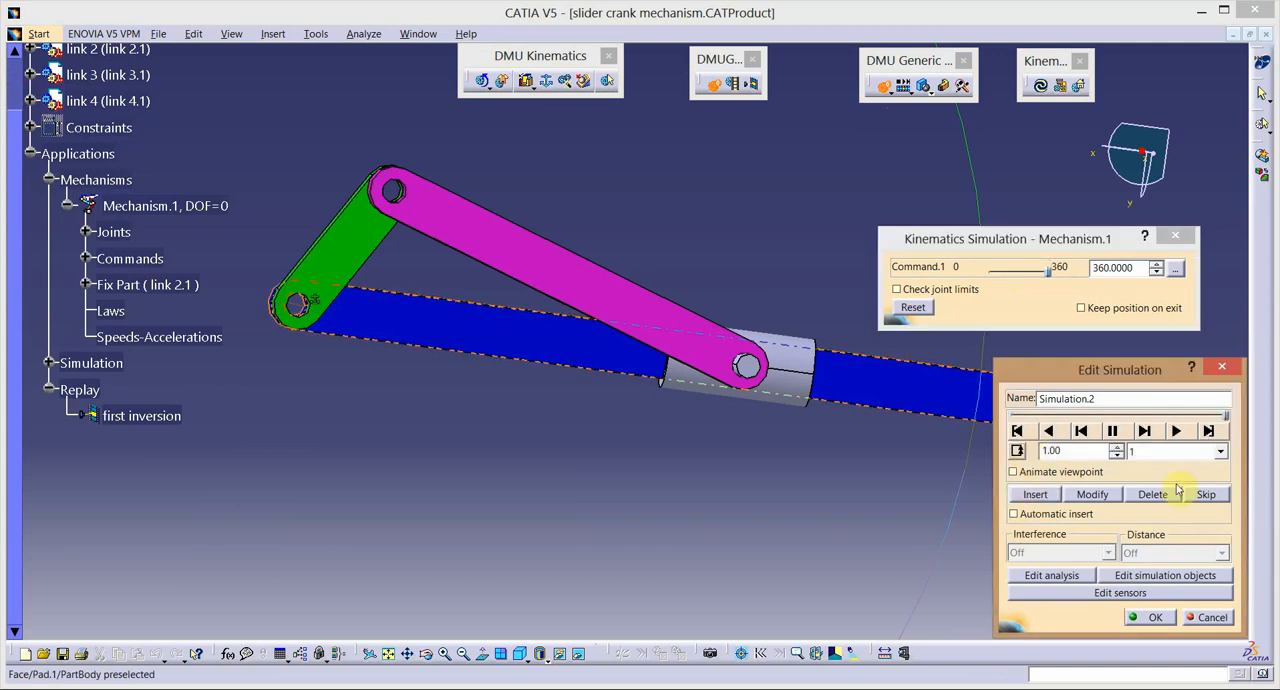
{"action": "left_click", "coordinate": [1219, 452]}
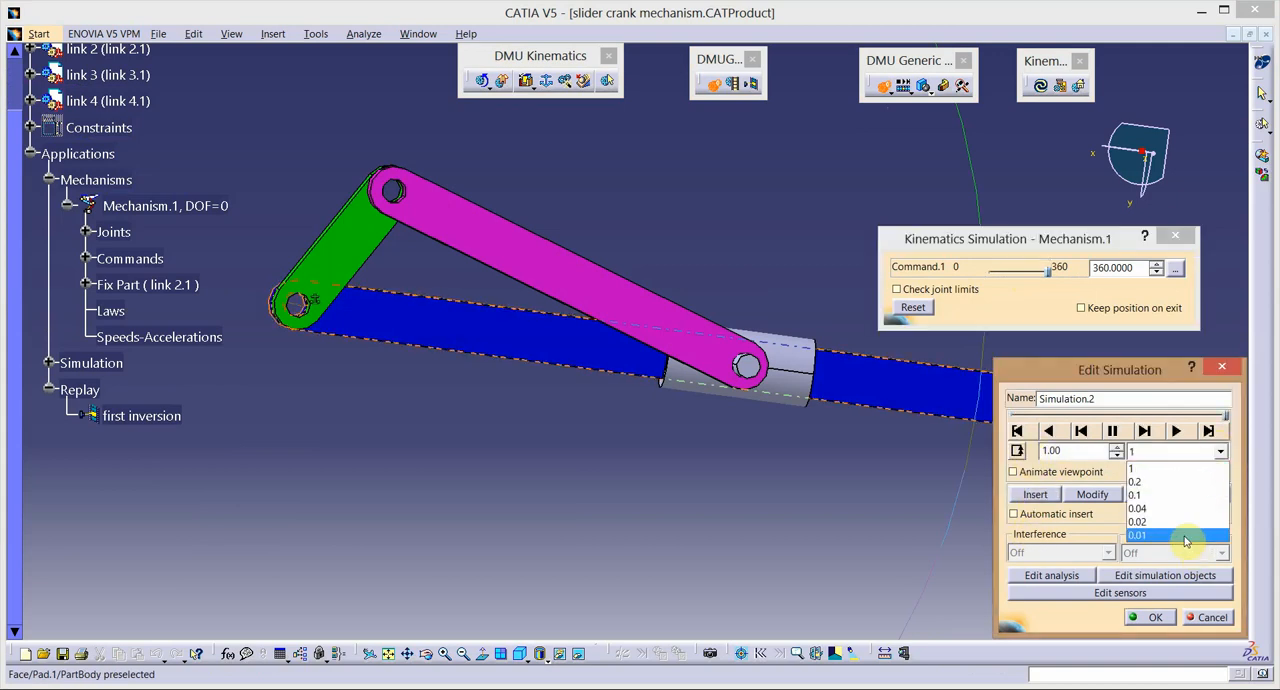
{"action": "left_click", "coordinate": [1186, 537]}
{"action": "left_click", "coordinate": [1178, 433]}
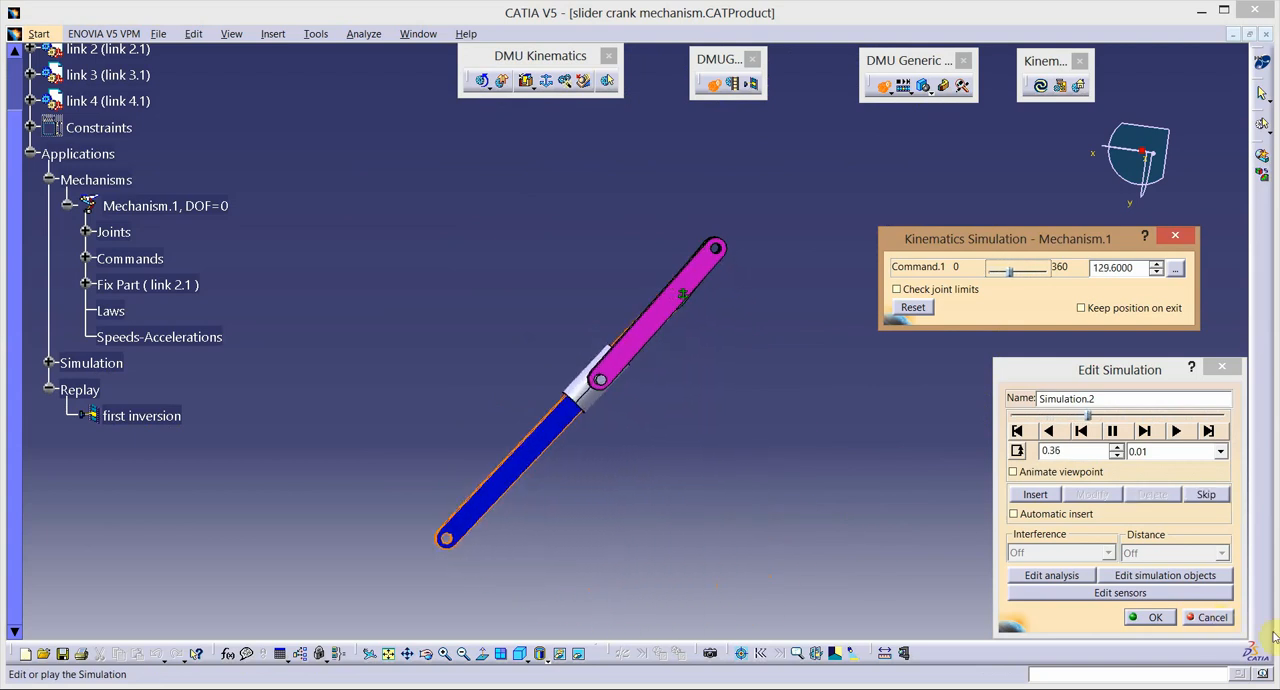
{"action": "left_click", "coordinate": [1146, 618]}
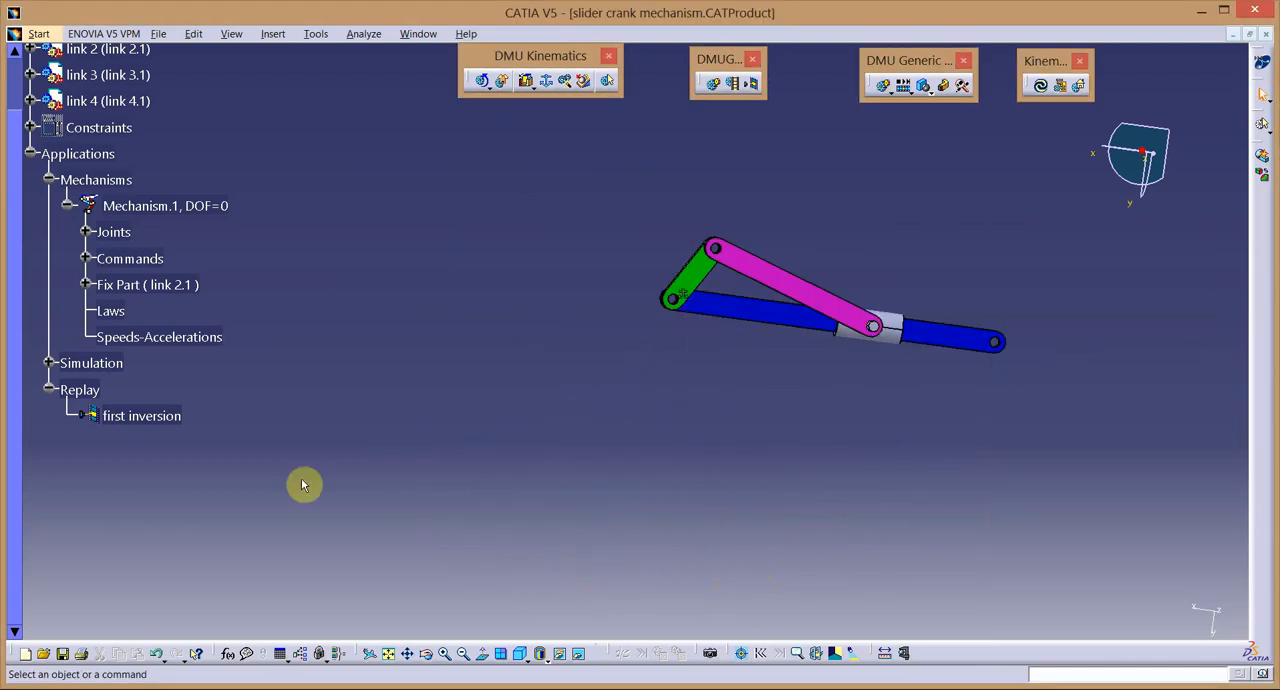
Compile a replay named "second inversion" with a time step of 0.01.
{"action": "left_click", "coordinate": [733, 85]}
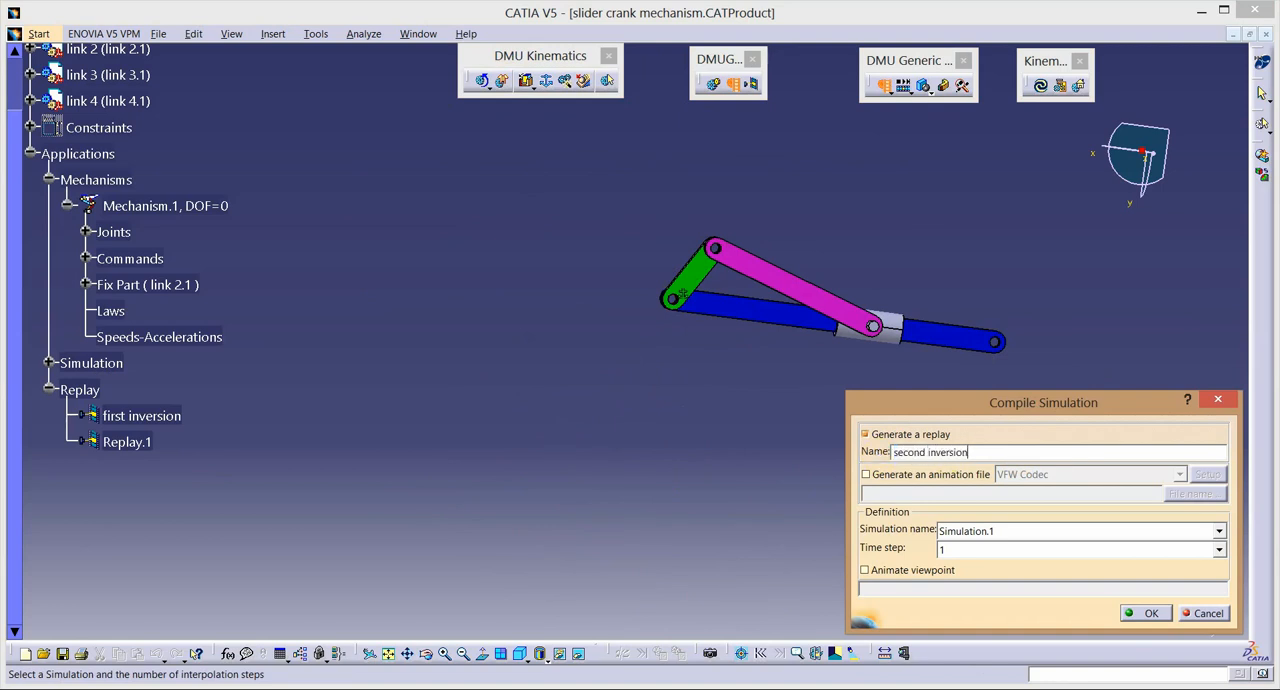
{"action": "left_click", "coordinate": [1221, 552]}
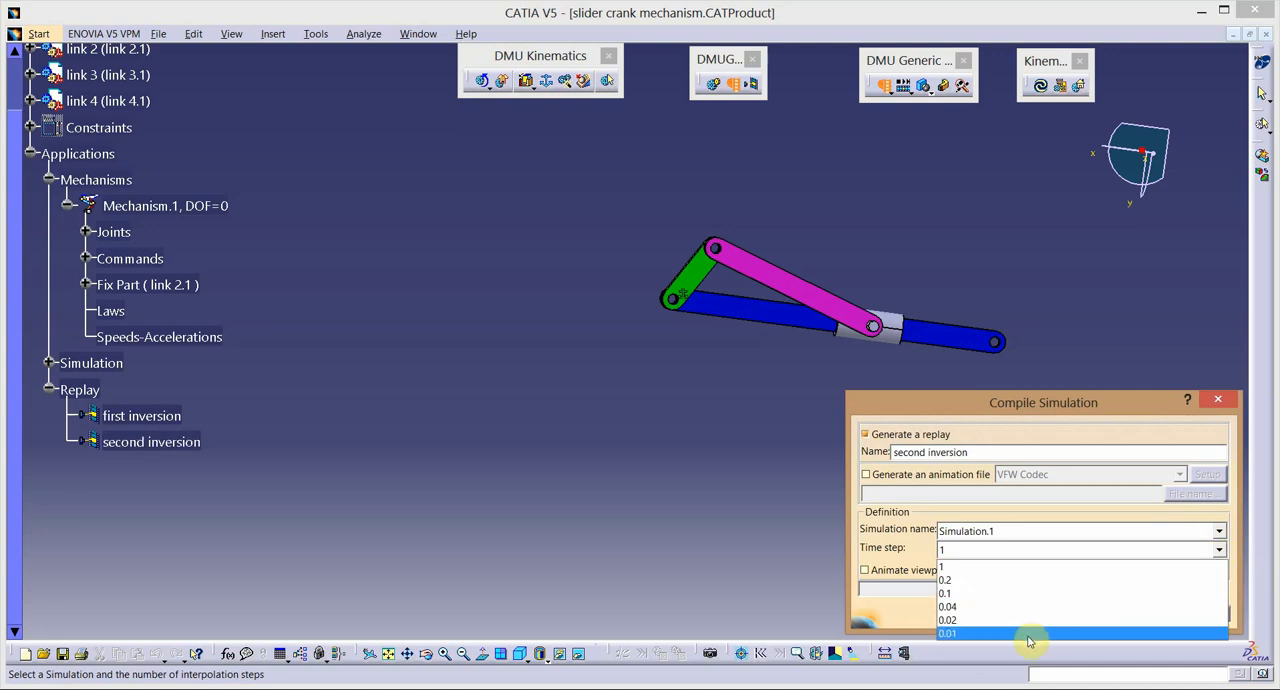
{"action": "left_click", "coordinate": [1050, 636]}
{"action": "left_click", "coordinate": [1145, 614]}
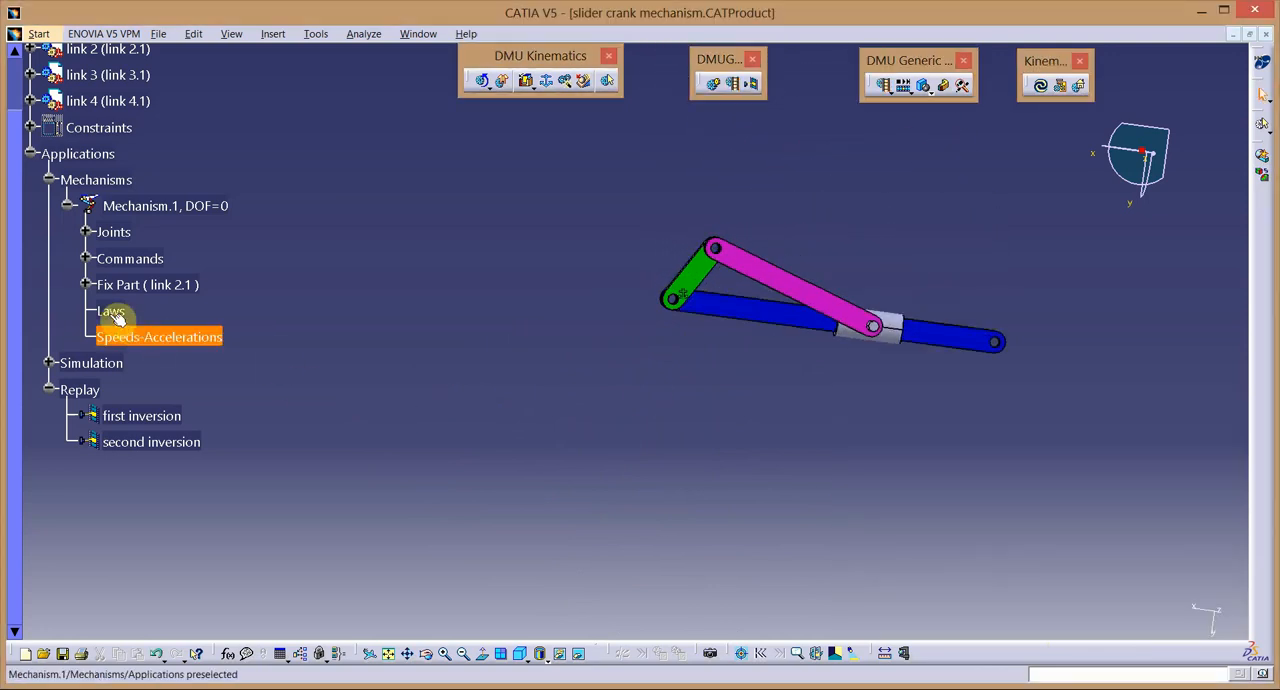
Delete the fix constraint on link 2 and the mechanism's Fix Part entry for it.
{"action": "left_click", "coordinate": [85, 285]}
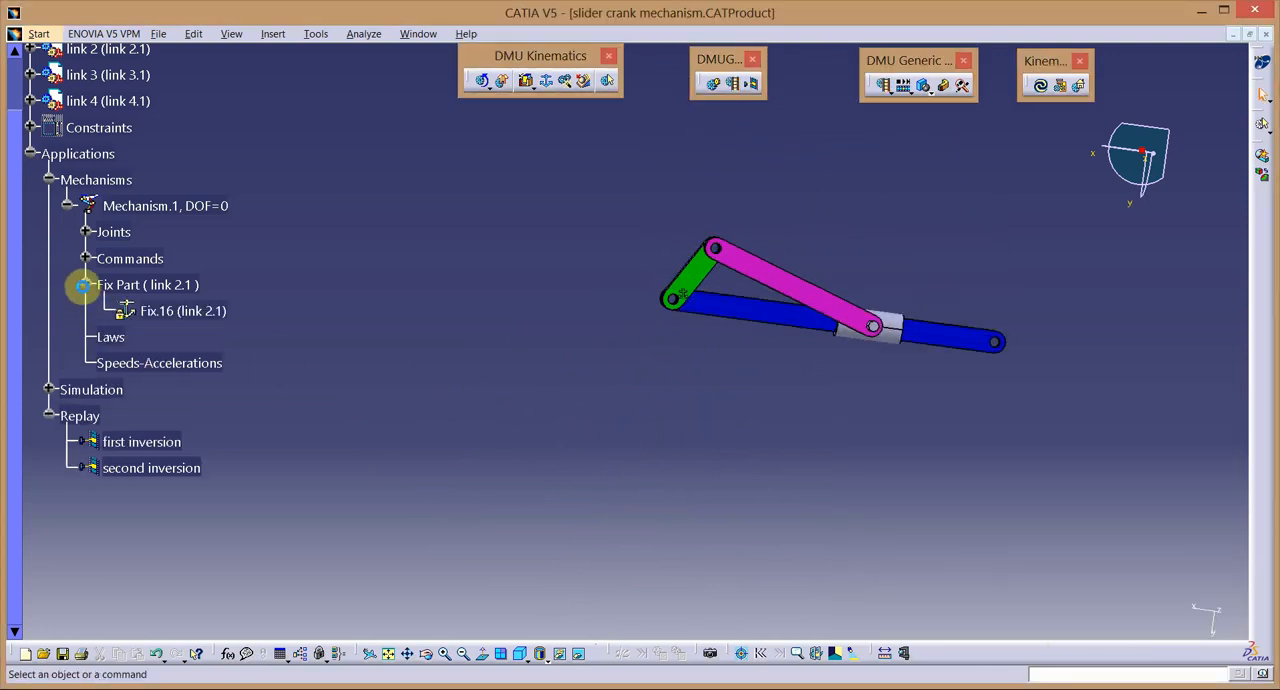
{"action": "right_click", "coordinate": [185, 316]}
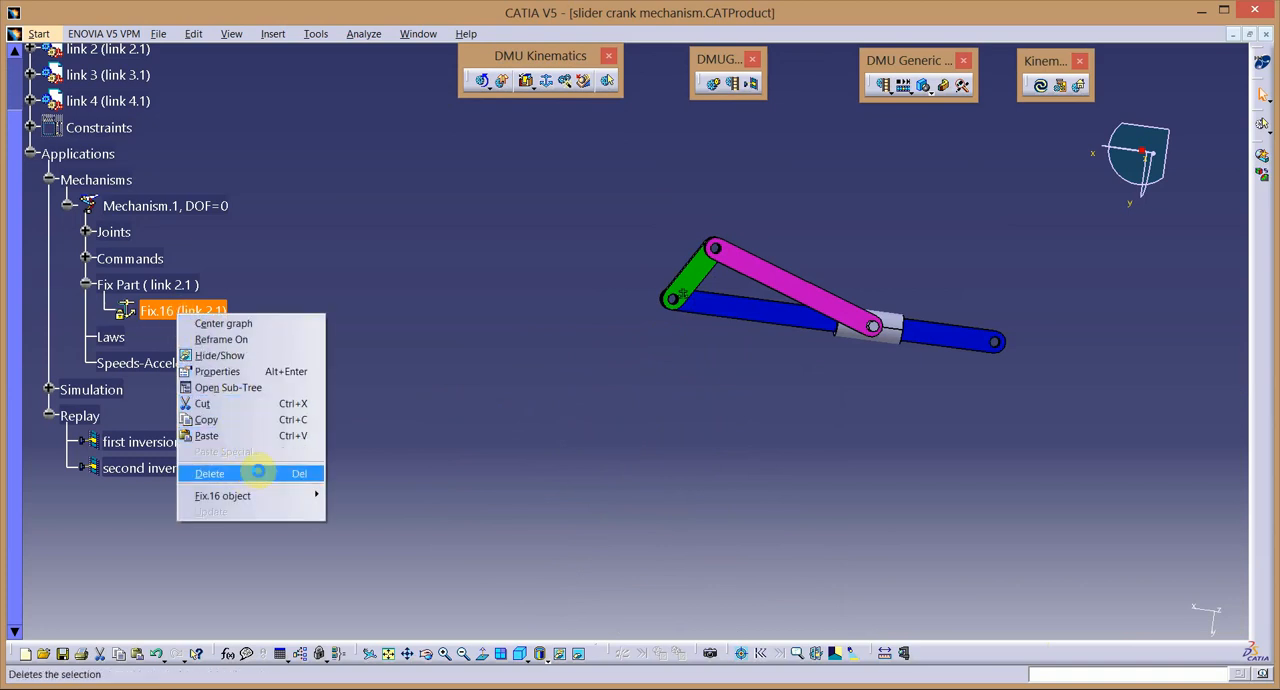
{"action": "left_click", "coordinate": [258, 474]}
{"action": "right_click", "coordinate": [135, 285]}
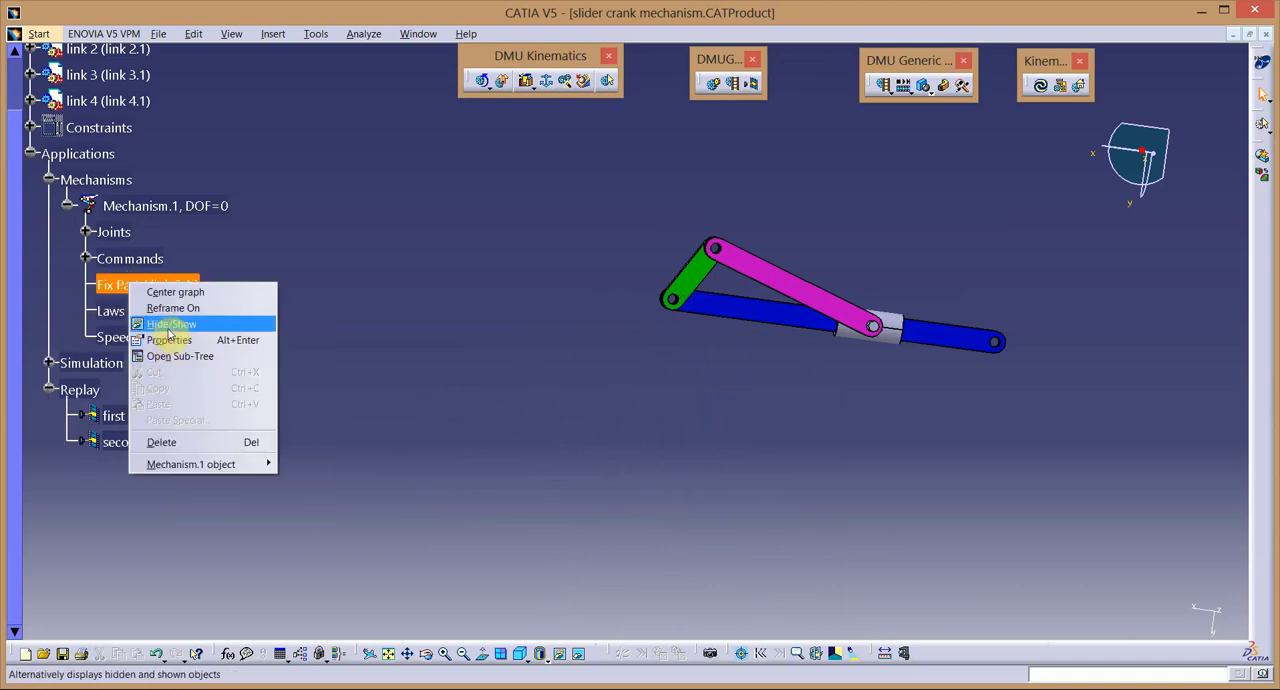
{"action": "left_click", "coordinate": [185, 441]}
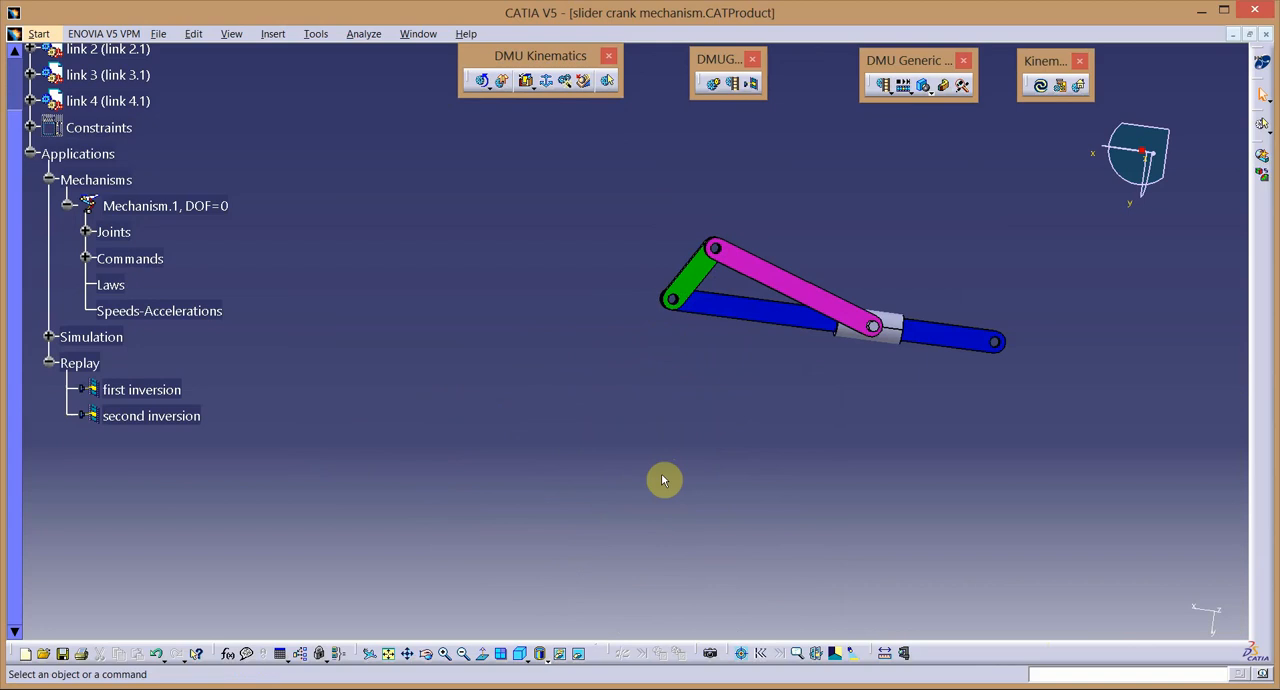
Define the magenta connecting rod, link 3, as the new fixed part of Mechanism.1.
{"action": "left_click", "coordinate": [543, 86]}
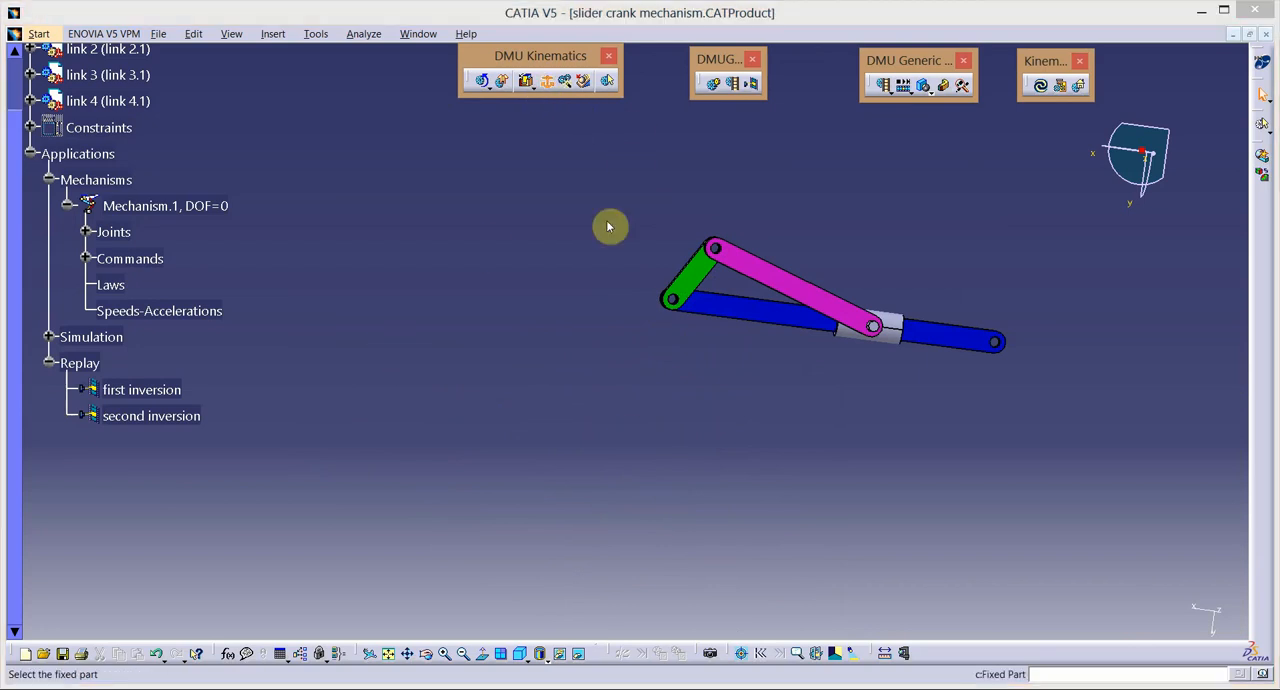
{"action": "left_click", "coordinate": [812, 300]}
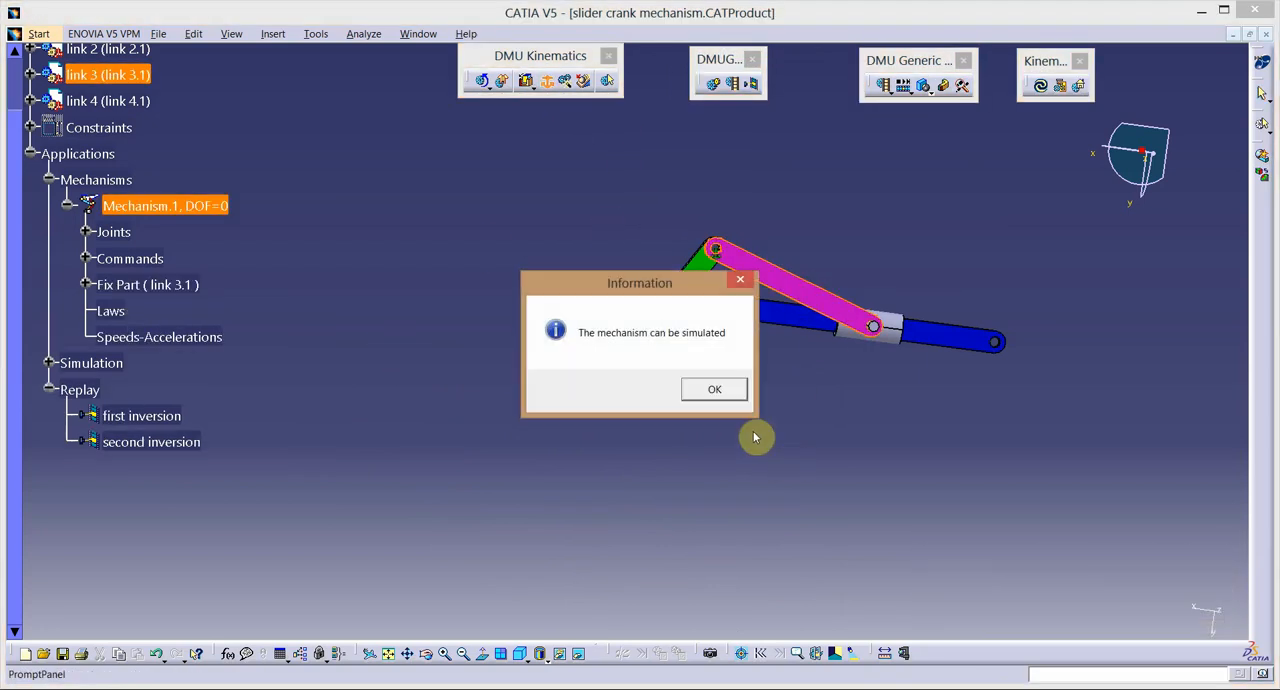
{"action": "left_click", "coordinate": [716, 391]}
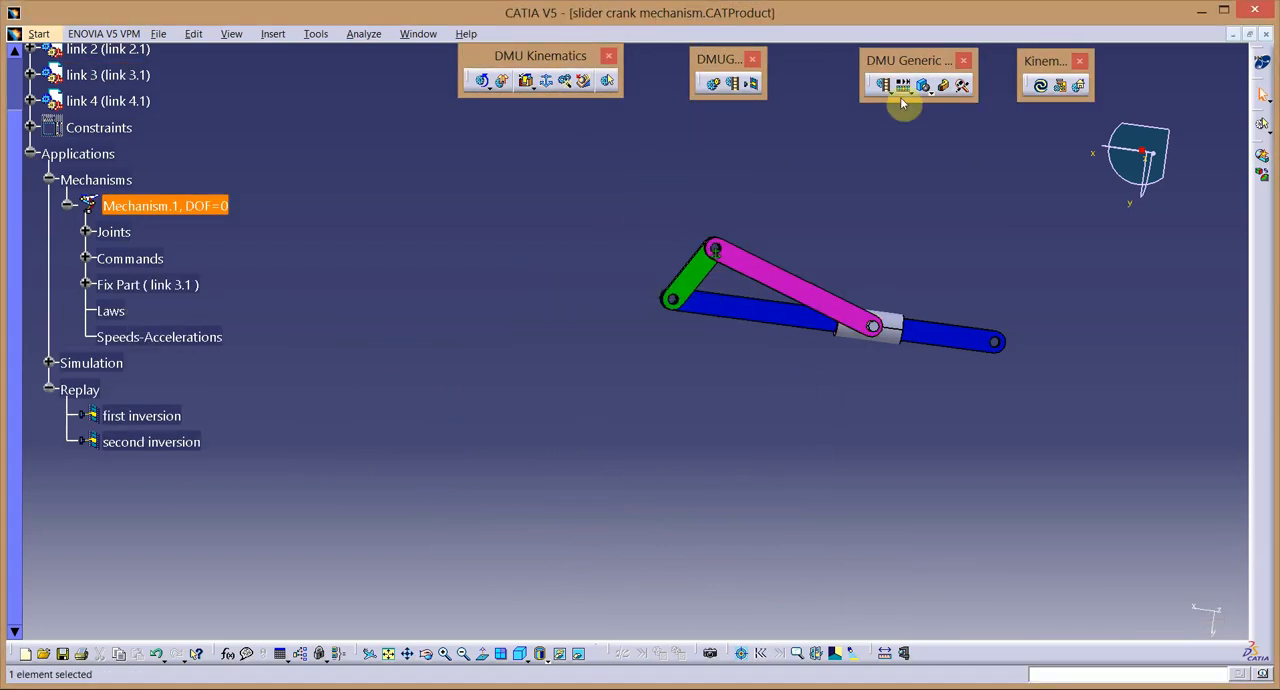
Create a third simulation with link 3 fixed, inserting Command.1 at 360, and play it at step 0.01.
{"action": "left_click", "coordinate": [718, 86]}
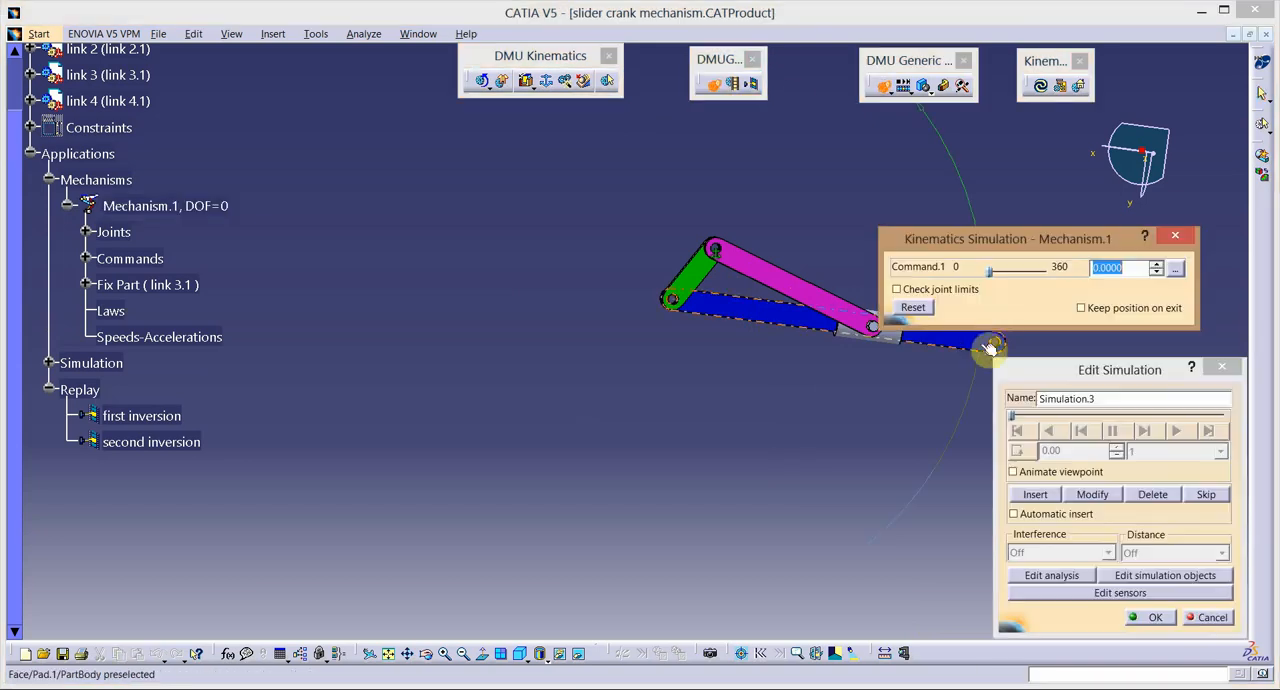
{"action": "left_click_drag", "start_coordinate": [989, 270], "coordinate": [1065, 282]}
{"action": "left_click", "coordinate": [1037, 494]}
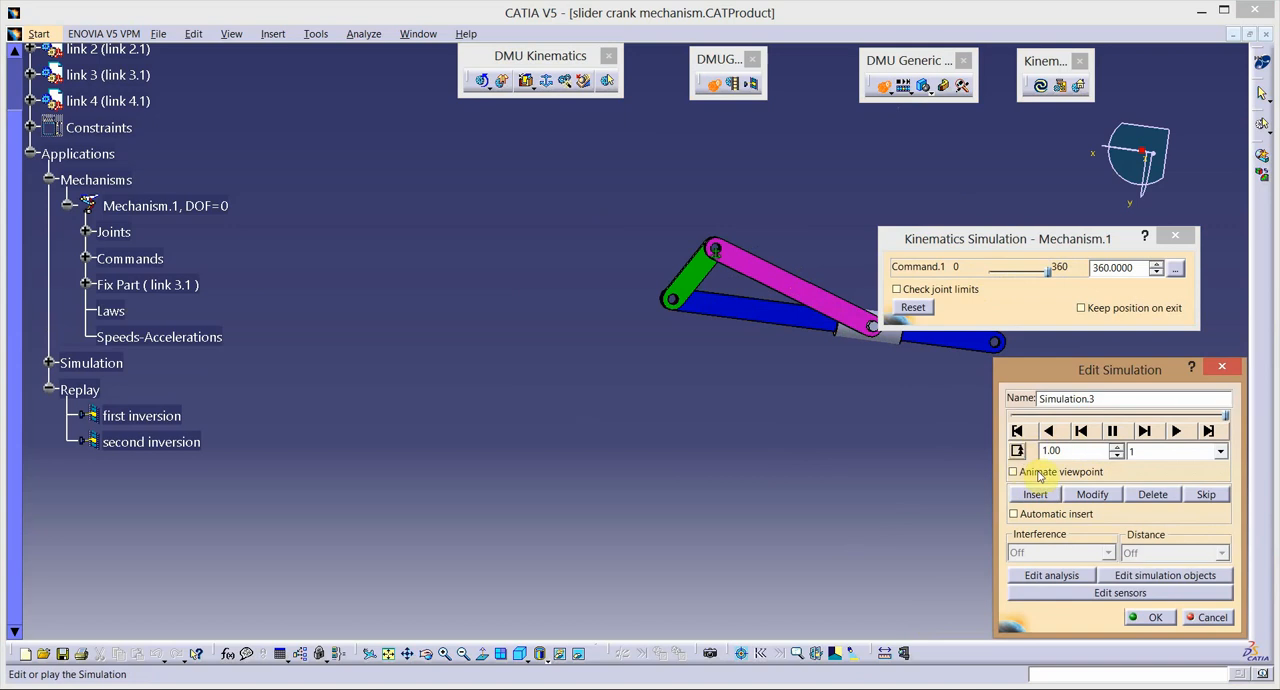
{"action": "left_click", "coordinate": [1219, 453]}
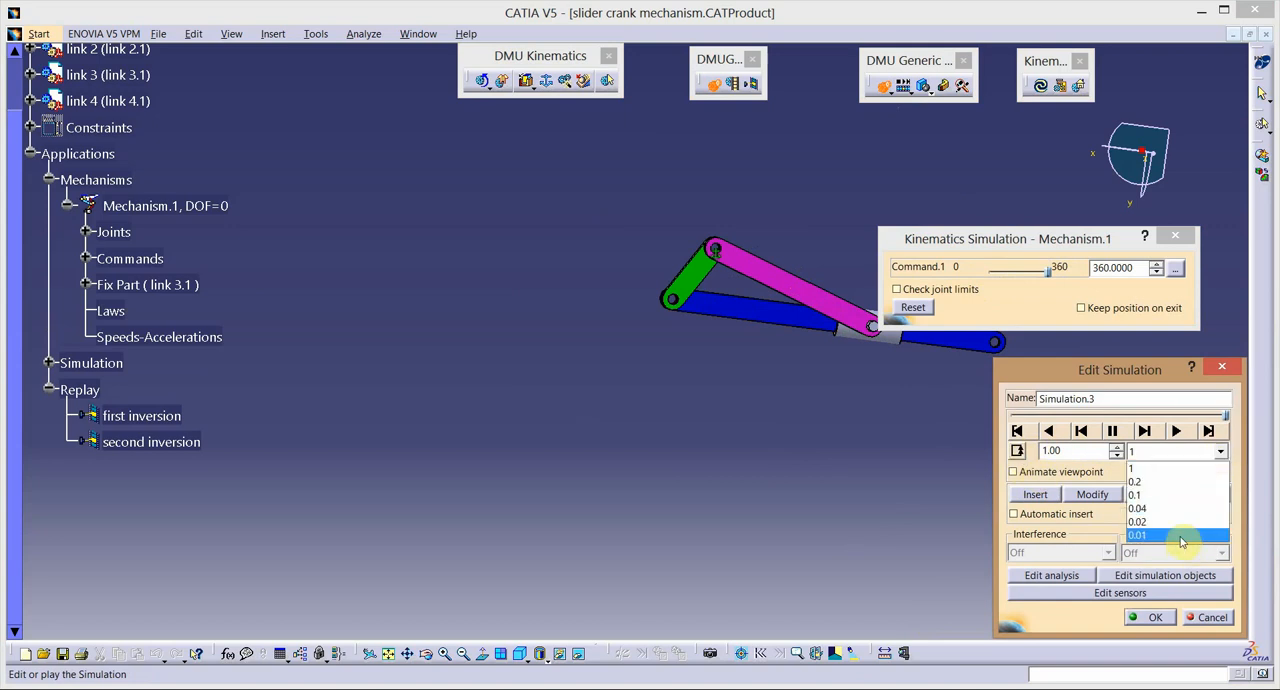
{"action": "left_click", "coordinate": [1181, 537]}
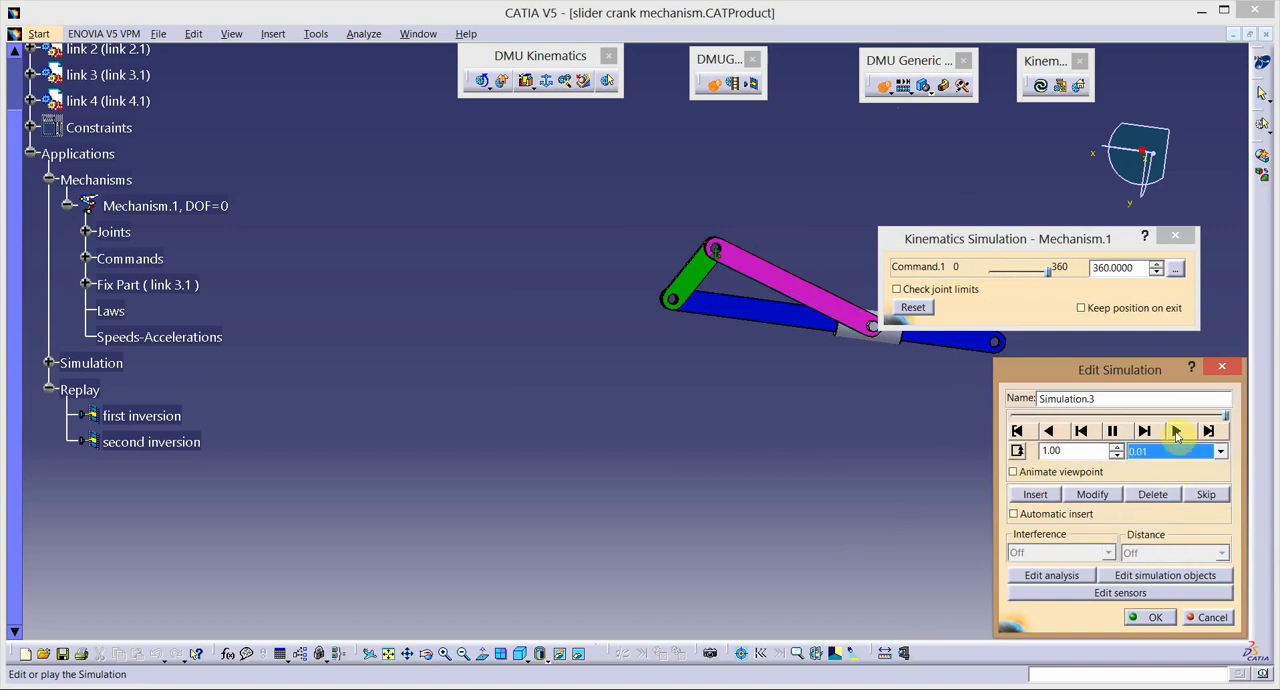
Watch the link 3 simulation from a closer, angled view of the slider and rod, and accept the simulation.
{"action": "left_click", "coordinate": [426, 653]}
{"action": "left_click_drag", "start_coordinate": [815, 427], "coordinate": [523, 455]}
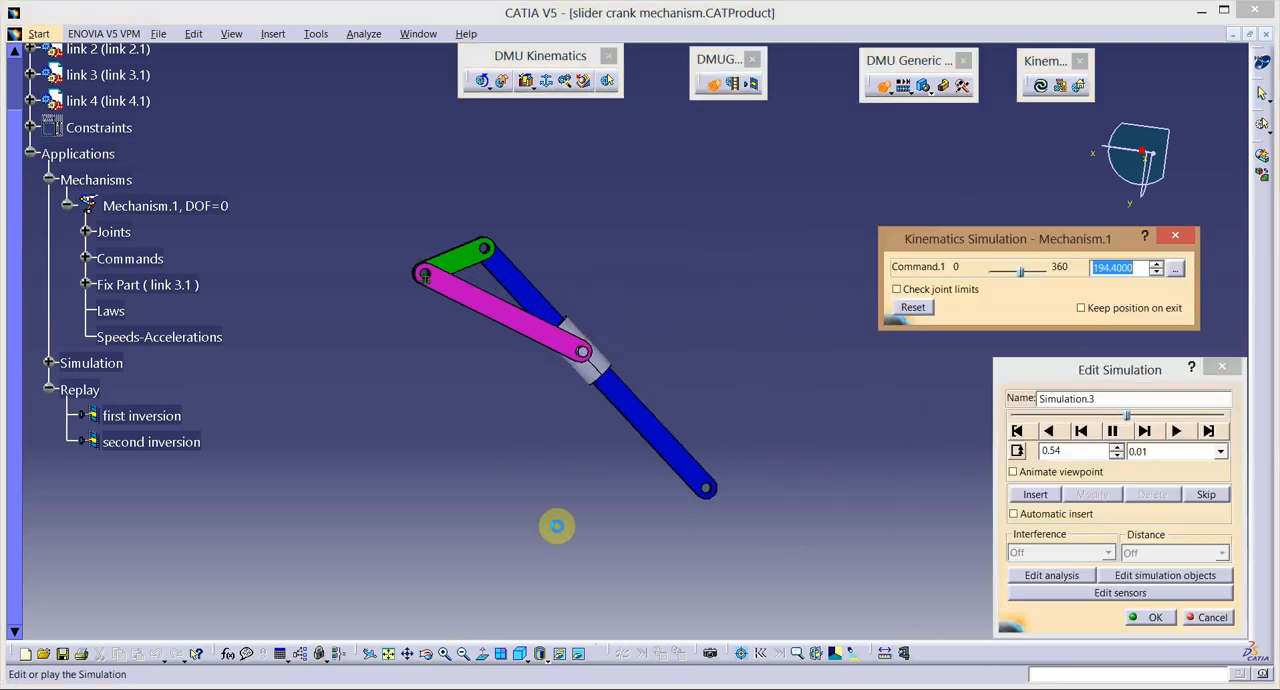
{"action": "left_click", "coordinate": [430, 659]}
{"action": "left_click_drag", "start_coordinate": [611, 374], "coordinate": [463, 563]}
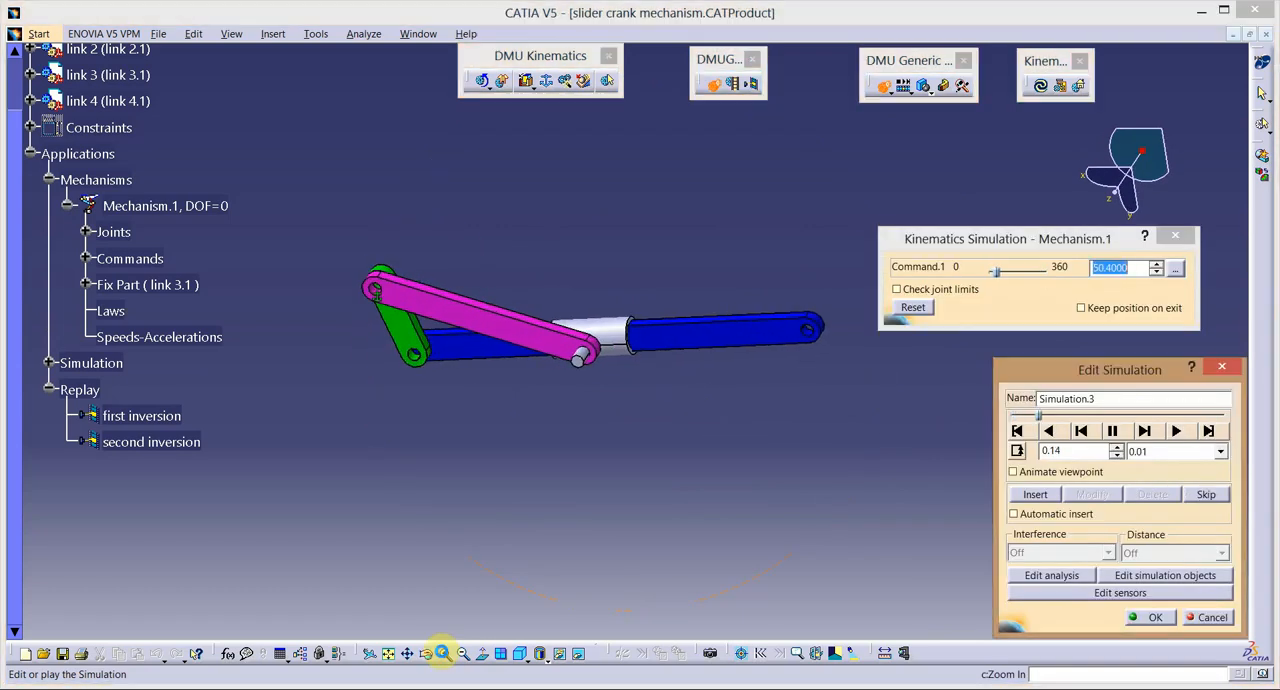
{"action": "left_click", "coordinate": [443, 653]}
{"action": "left_click", "coordinate": [443, 653]}
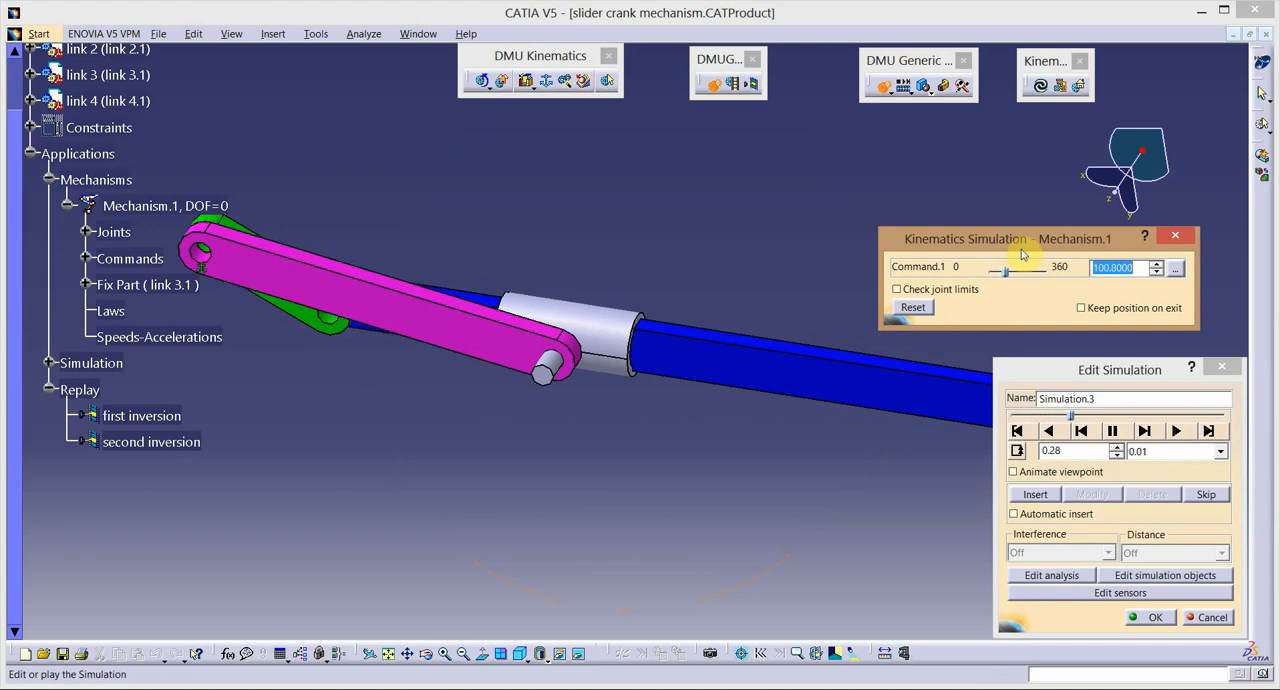
{"action": "left_click_drag", "start_coordinate": [1015, 254], "coordinate": [1076, 219]}
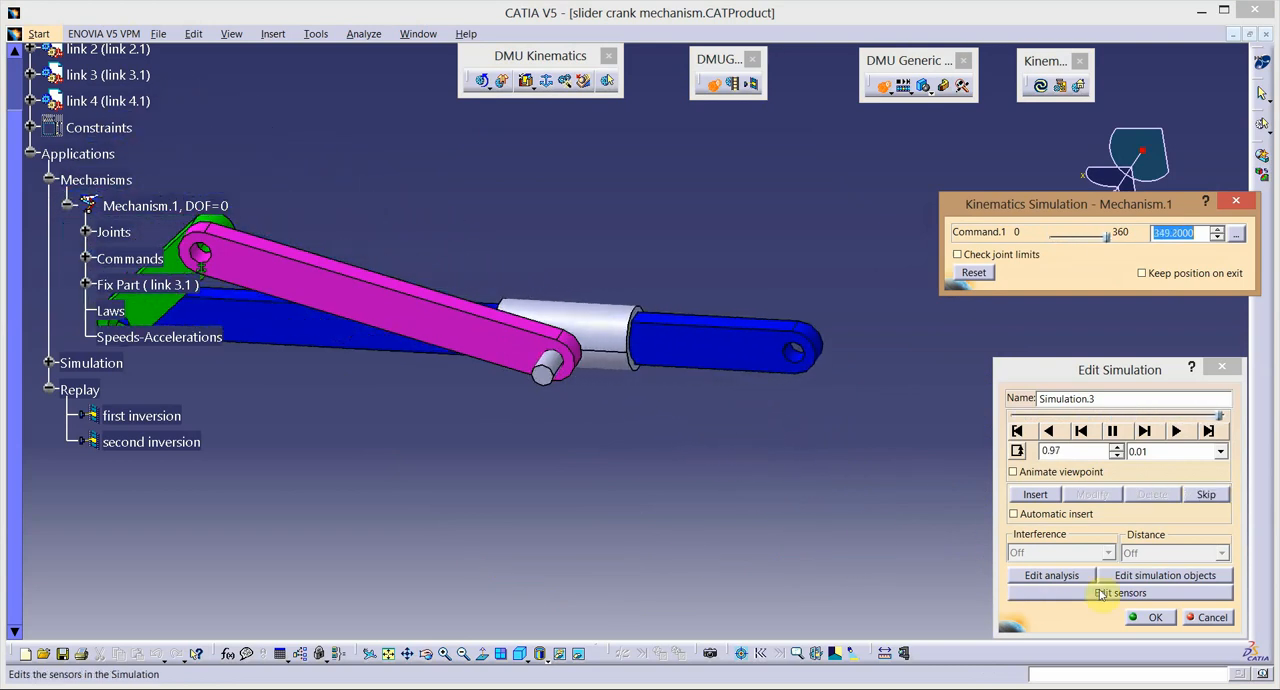
{"action": "left_click", "coordinate": [1155, 617]}
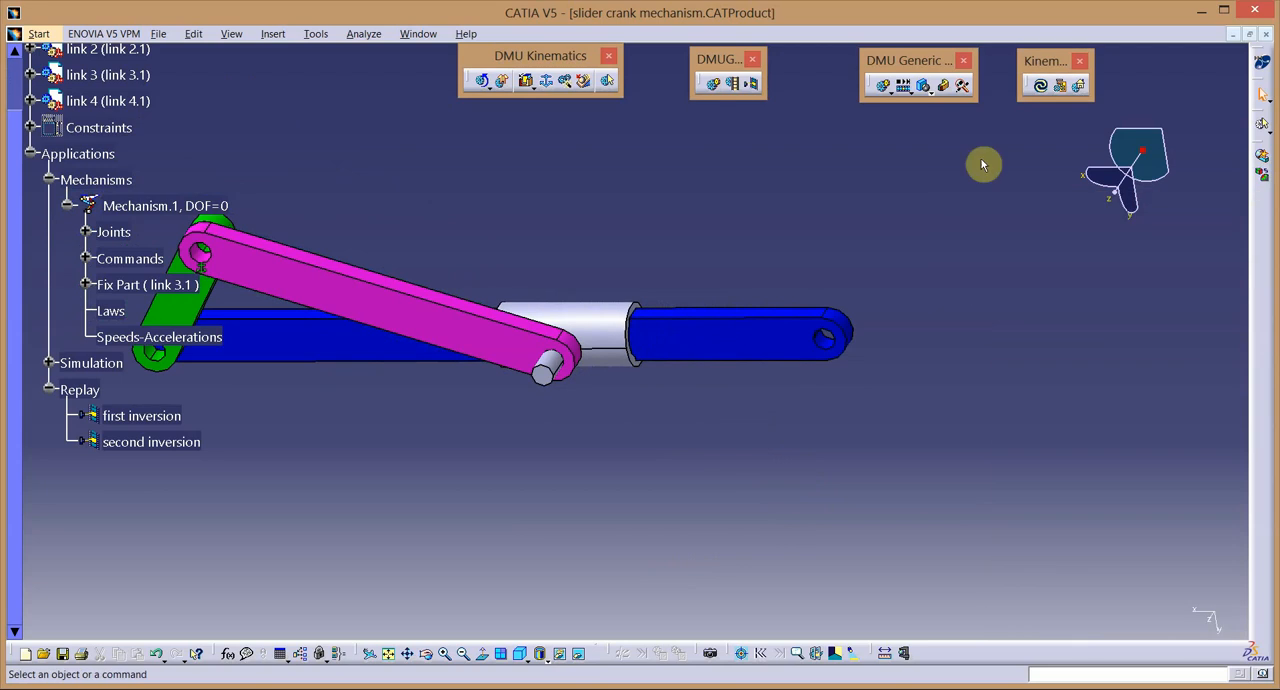
Compile a replay named "third inversion" with a time step of 0.01.
{"action": "left_click", "coordinate": [732, 85]}
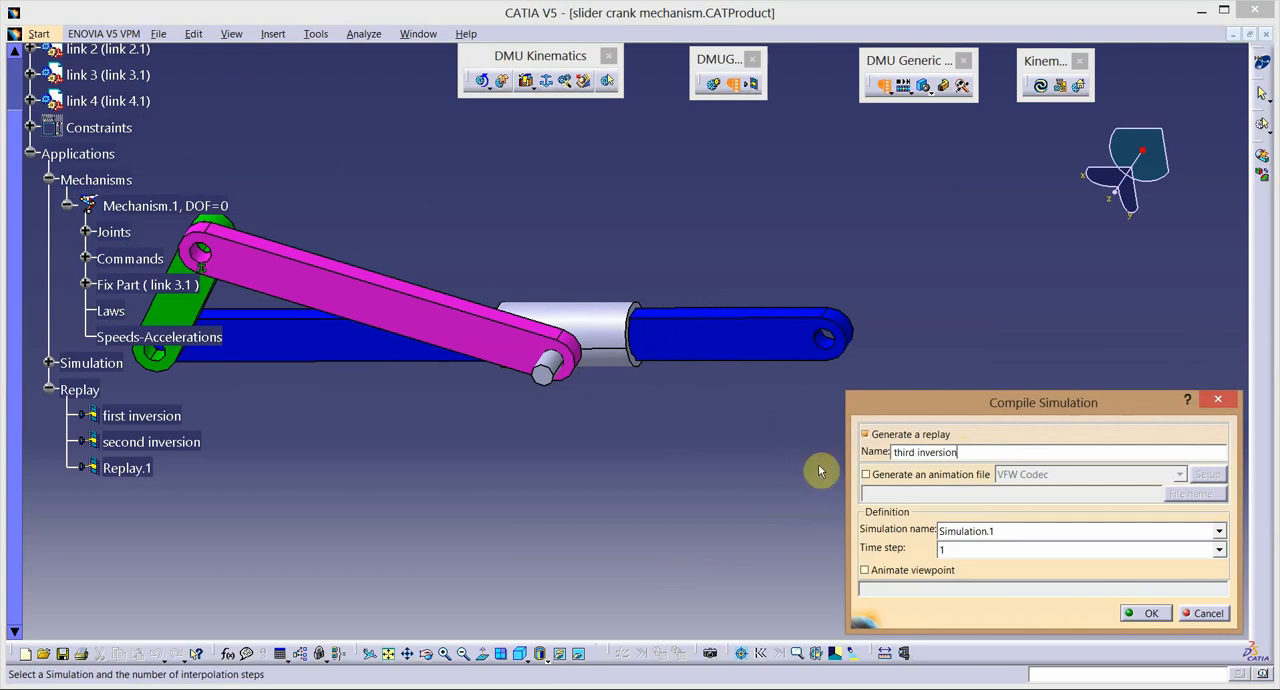
{"action": "left_click", "coordinate": [1219, 549]}
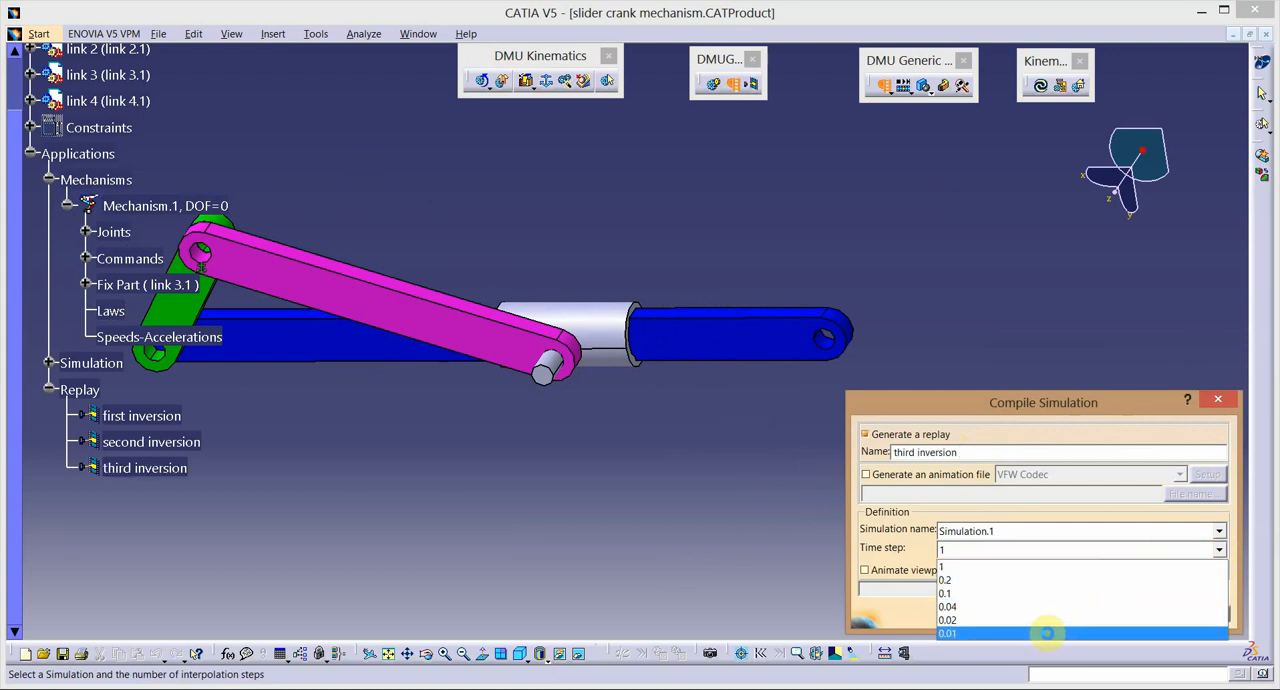
{"action": "left_click", "coordinate": [1046, 627]}
{"action": "left_click", "coordinate": [1146, 613]}
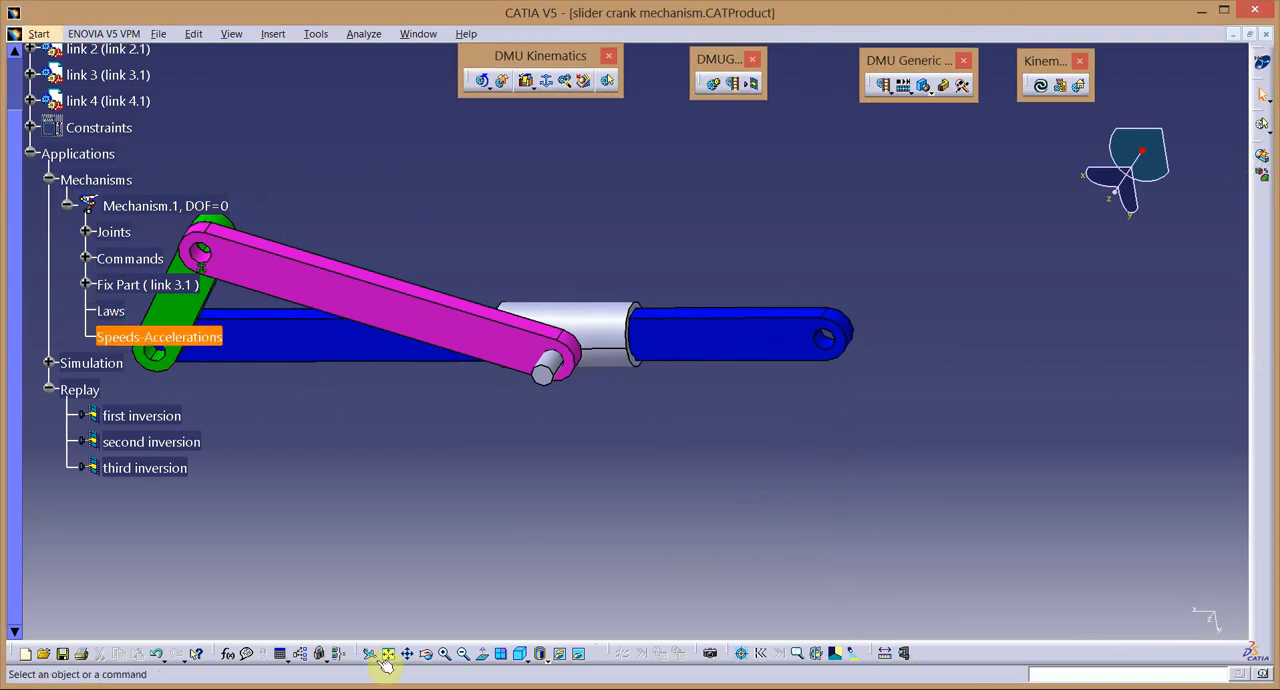
Delete the fix constraint on link 3 and the mechanism's Fix Part entry for it.
{"action": "left_click_drag", "start_coordinate": [414, 508], "coordinate": [543, 526]}
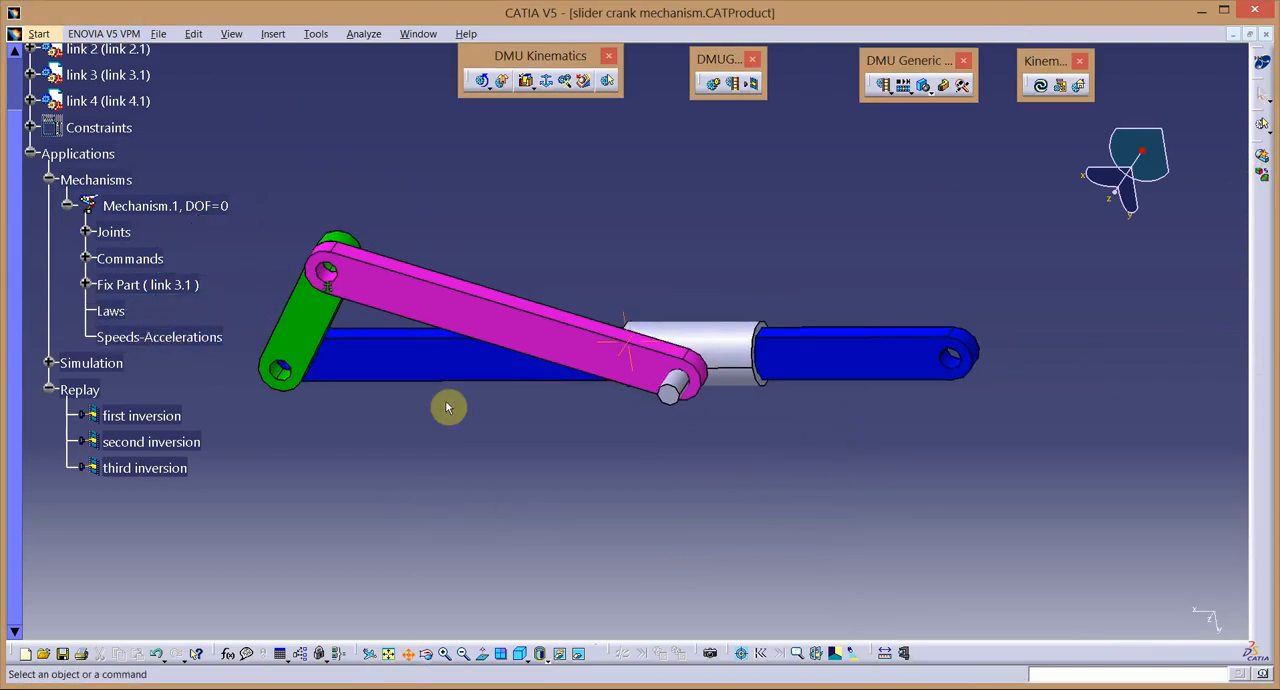
{"action": "left_click", "coordinate": [466, 653]}
{"action": "left_click", "coordinate": [86, 285]}
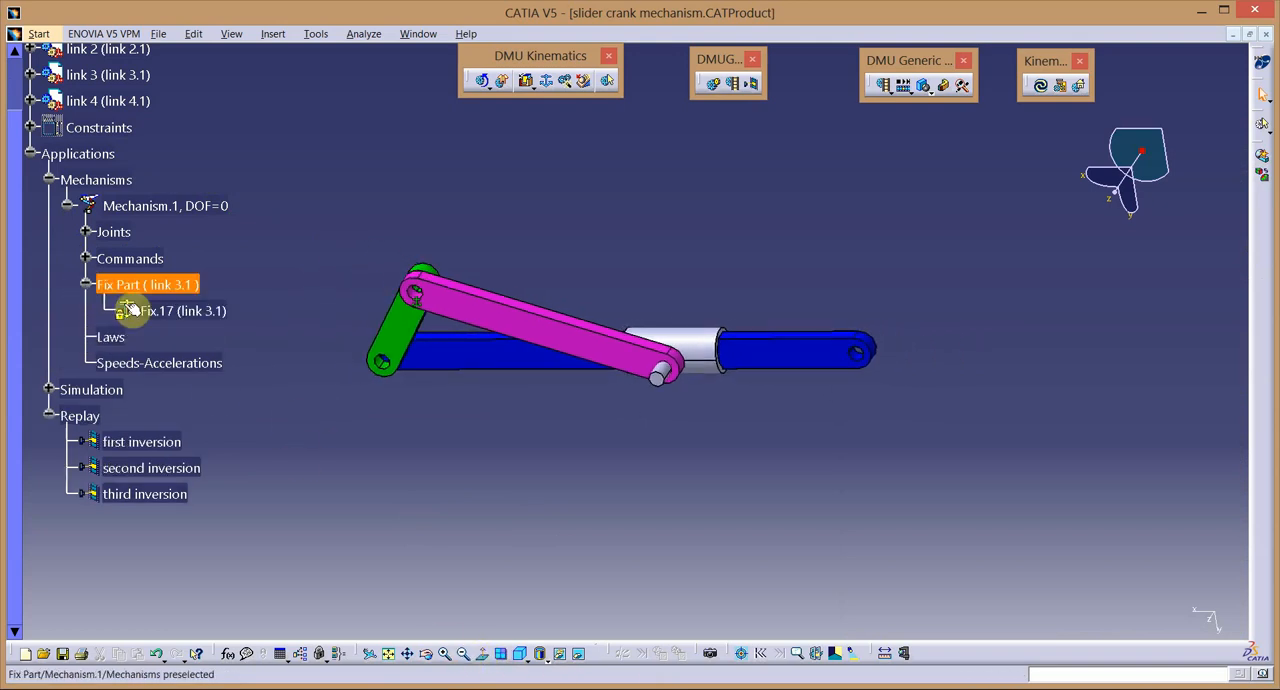
{"action": "right_click", "coordinate": [130, 311]}
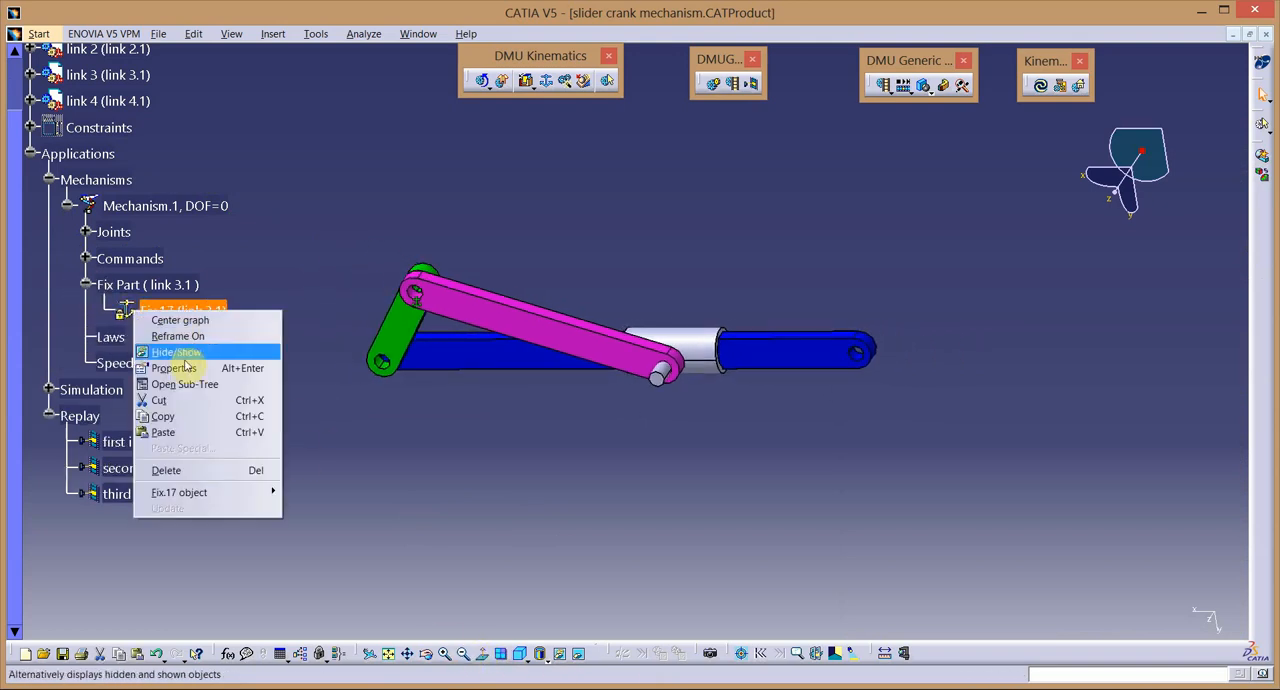
{"action": "left_click", "coordinate": [197, 470]}
{"action": "right_click", "coordinate": [165, 285]}
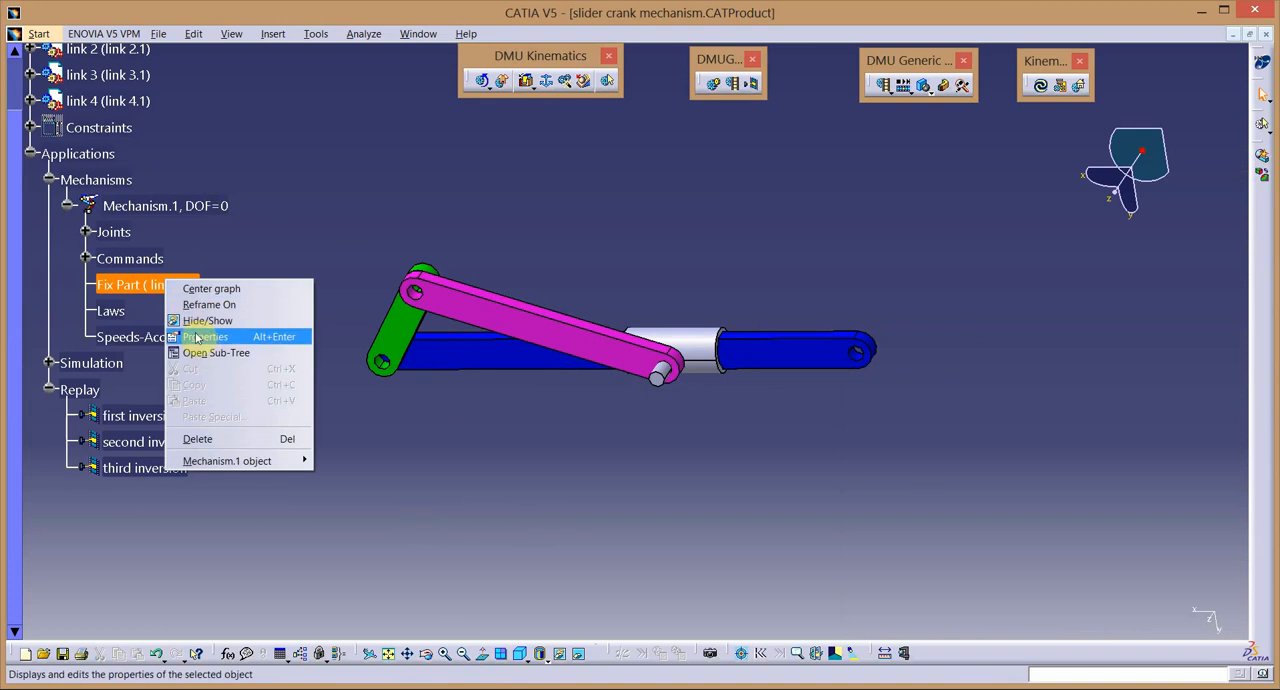
{"action": "left_click", "coordinate": [214, 439]}
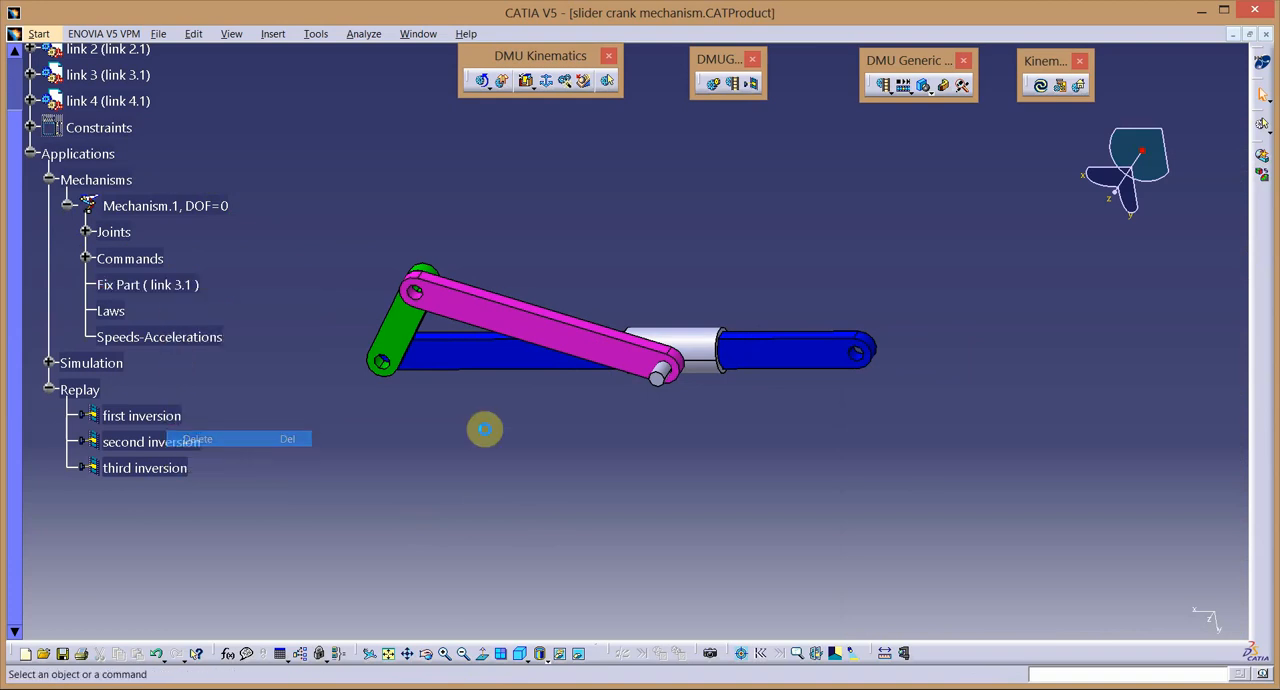
Define the grey slider, link 4, as the new fixed part of Mechanism.1.
{"action": "left_click", "coordinate": [547, 81]}
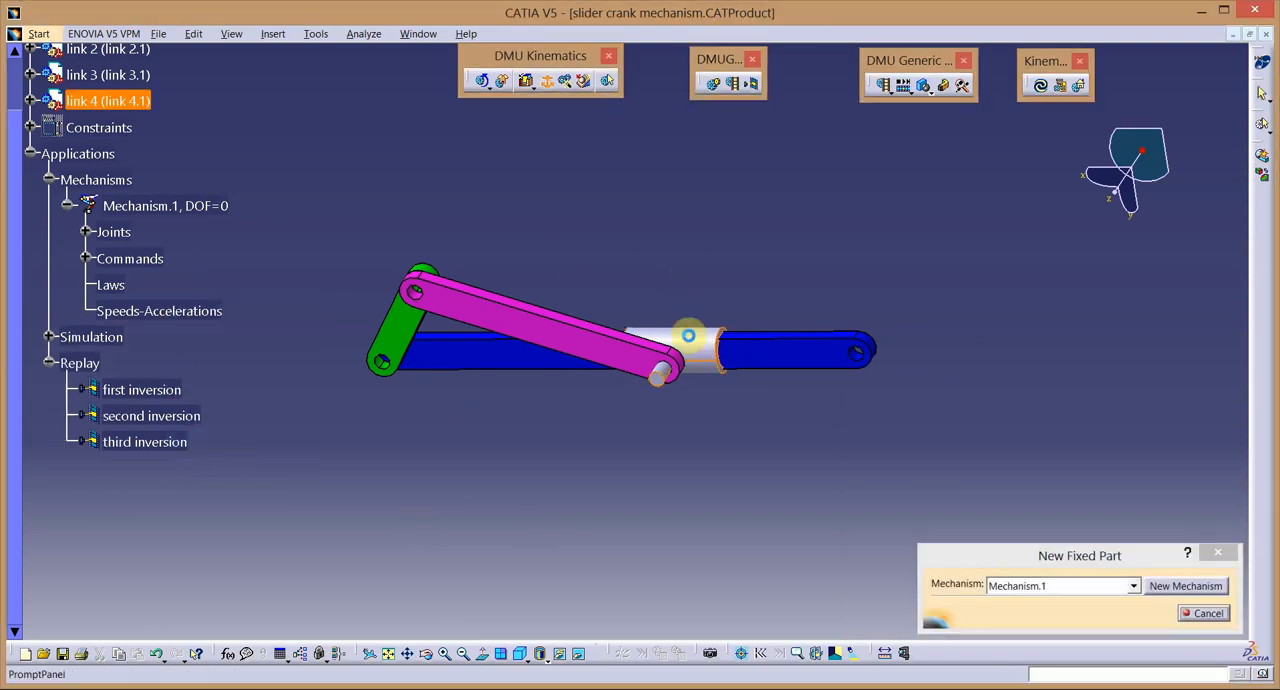
{"action": "left_click", "coordinate": [697, 342]}
{"action": "left_click", "coordinate": [715, 392]}
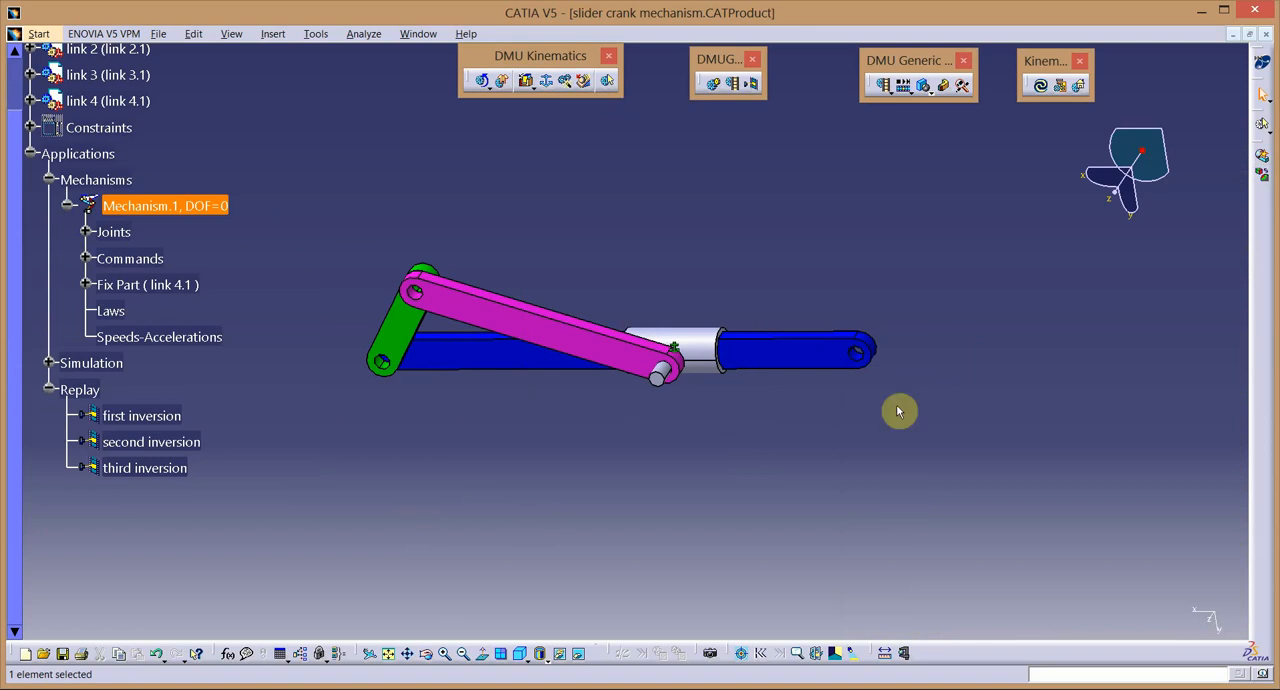
Create a fourth simulation with link 4 fixed, inserting Command.1 at 360, play it at step 0.01 and accept it.
{"action": "left_click", "coordinate": [720, 86]}
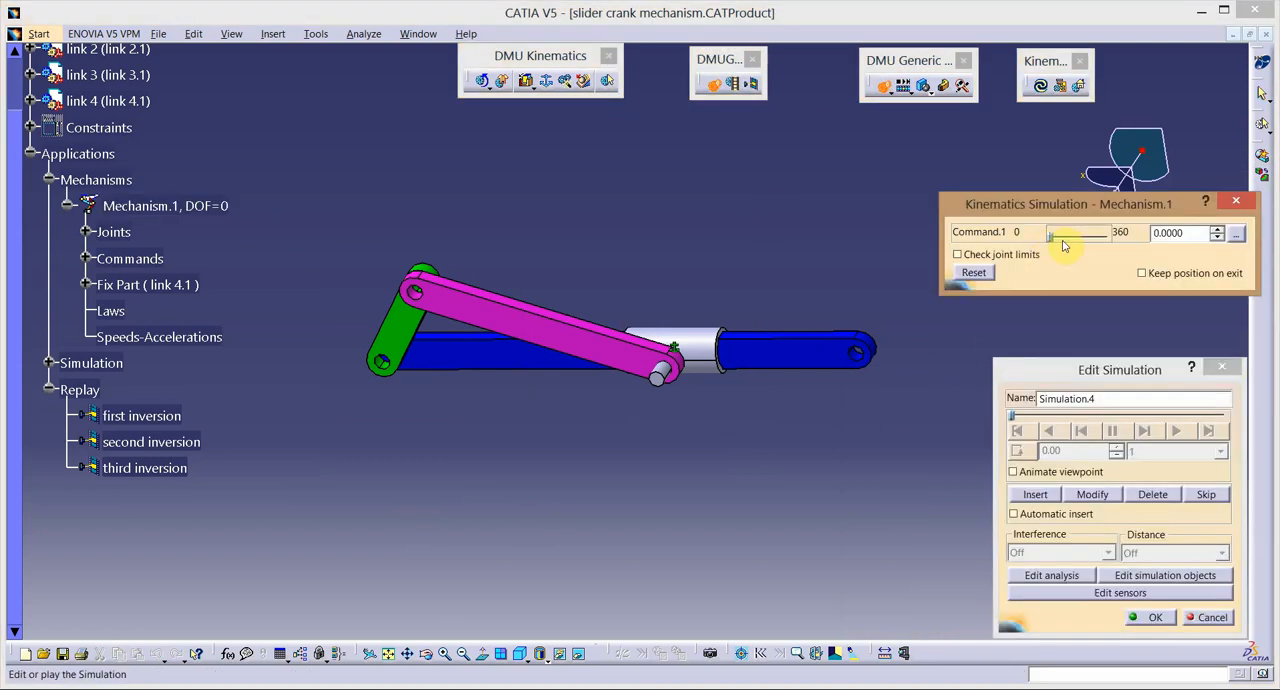
{"action": "left_click_drag", "start_coordinate": [1051, 234], "coordinate": [1110, 236]}
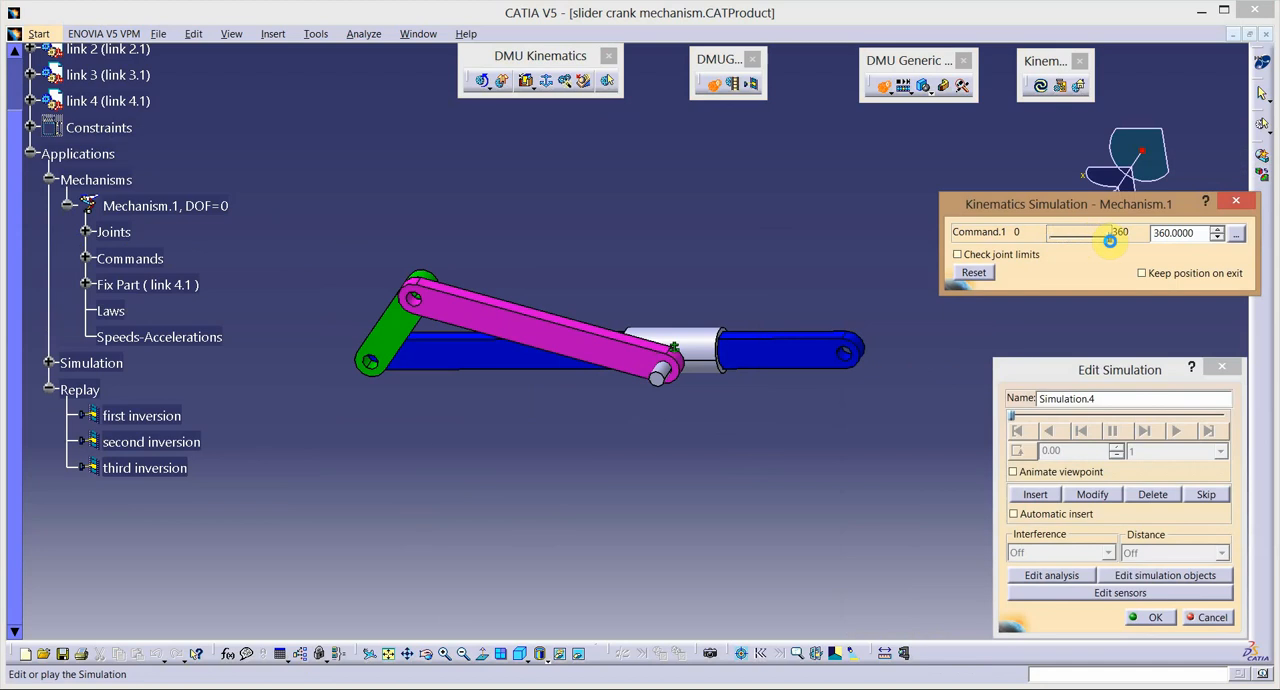
{"action": "left_click", "coordinate": [1035, 495]}
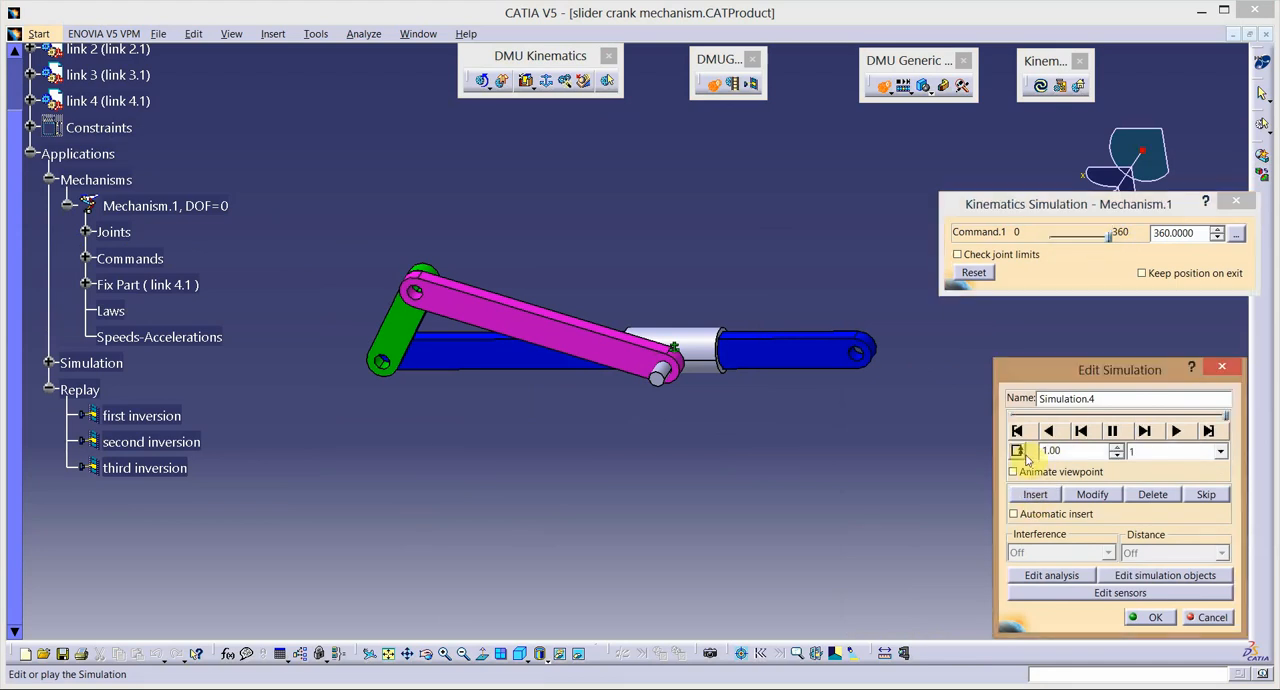
{"action": "left_click", "coordinate": [1221, 453]}
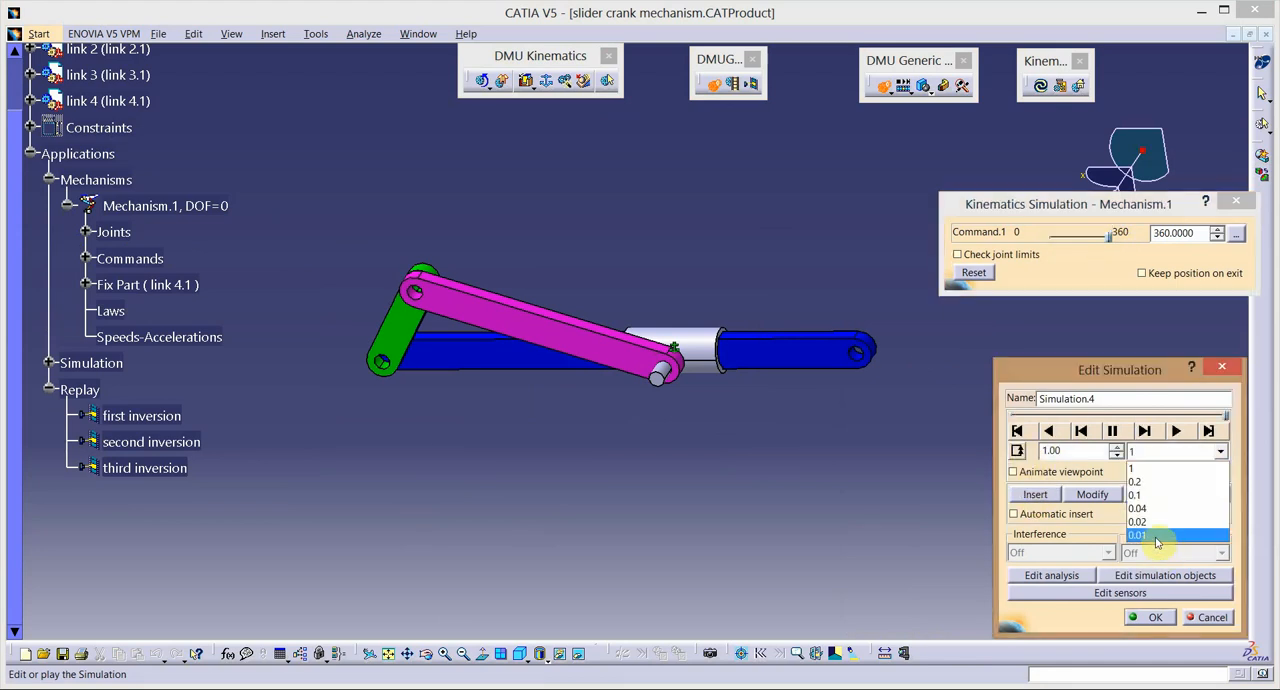
{"action": "left_click", "coordinate": [1157, 536]}
{"action": "left_click", "coordinate": [1176, 430]}
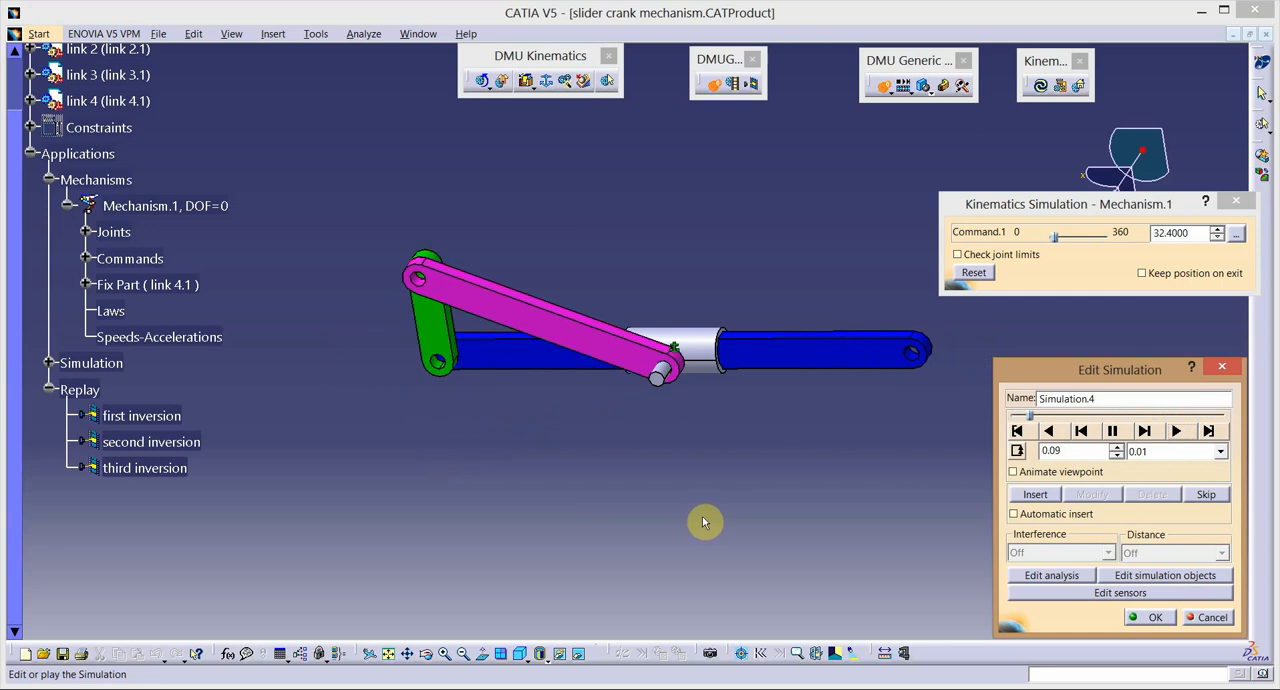
{"action": "left_click", "coordinate": [1156, 617]}
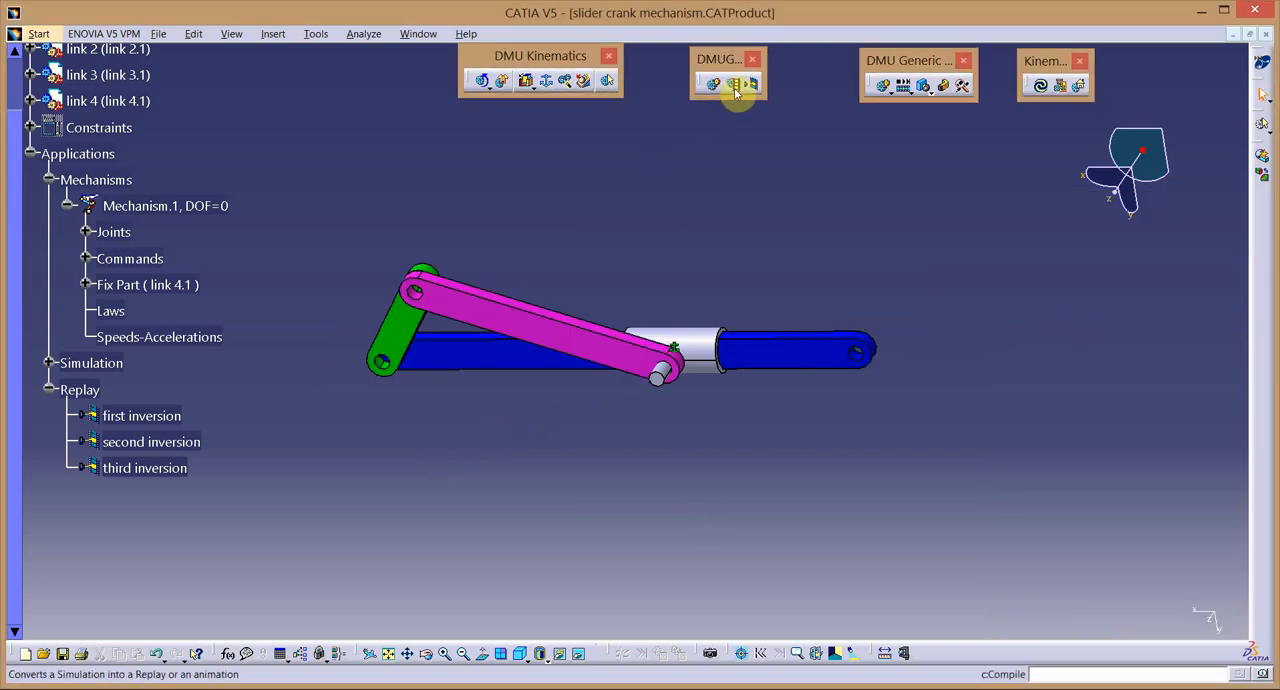
Compile a replay named "fourth inversion" with a time step of 0.01.
{"action": "left_click", "coordinate": [734, 86]}
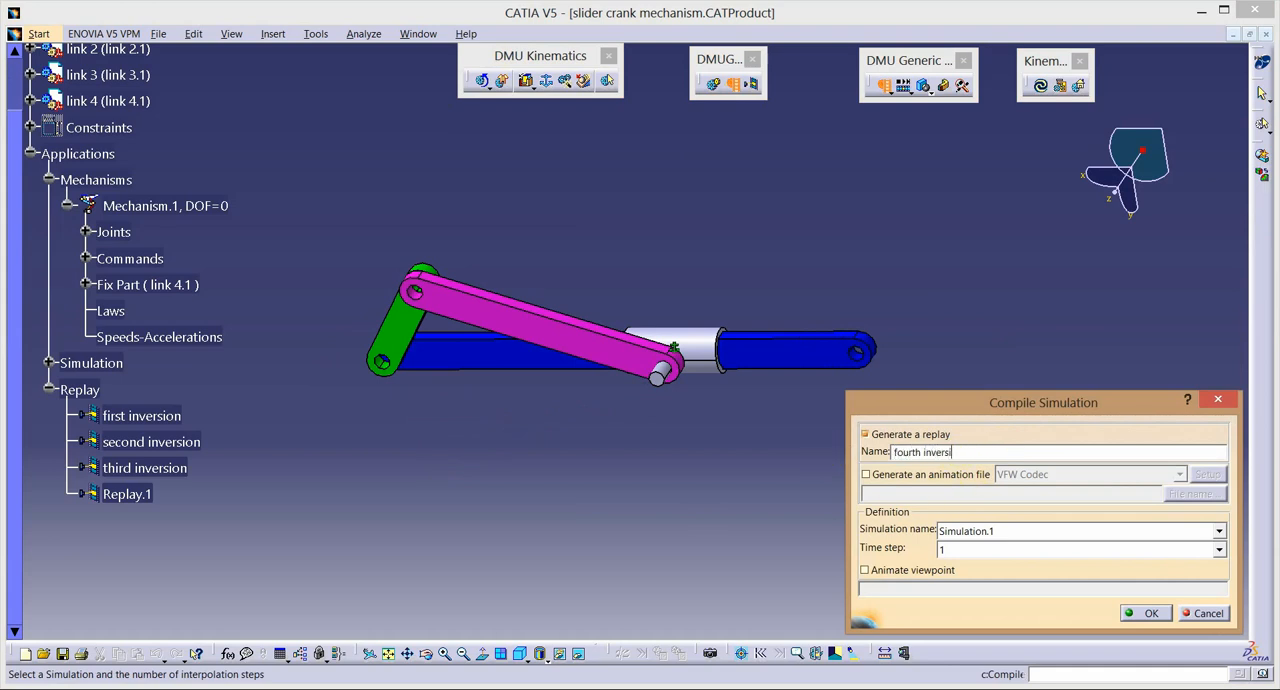
{"action": "left_click", "coordinate": [1218, 552]}
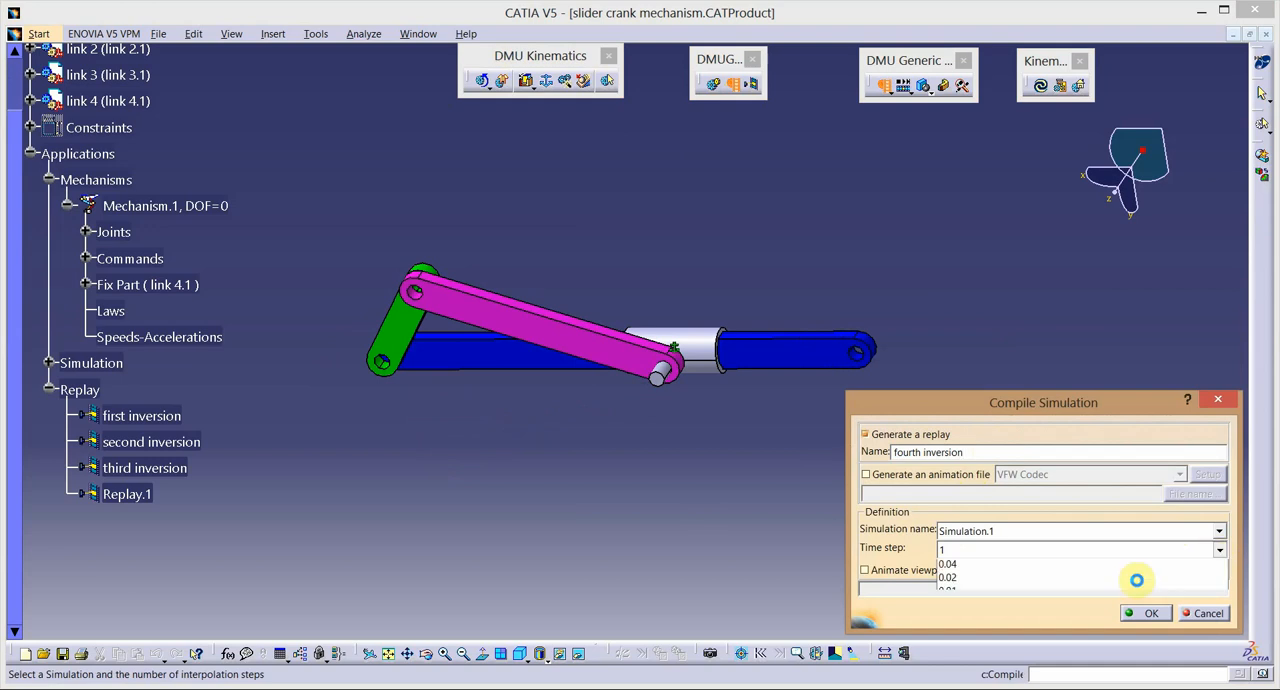
{"action": "left_click", "coordinate": [1016, 636]}
{"action": "left_click", "coordinate": [1145, 614]}
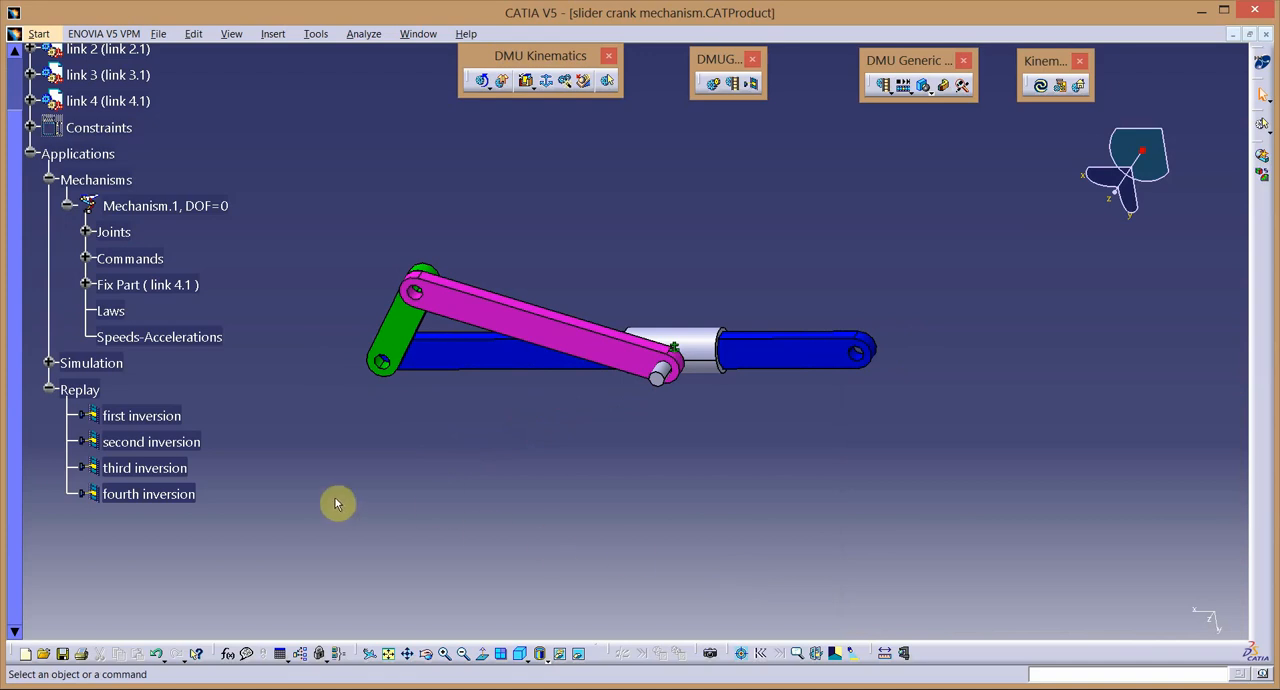
Play back the "first inversion" replay and the "second inversion" replay, closing the player after each one.
{"action": "double_click", "coordinate": [160, 424]}
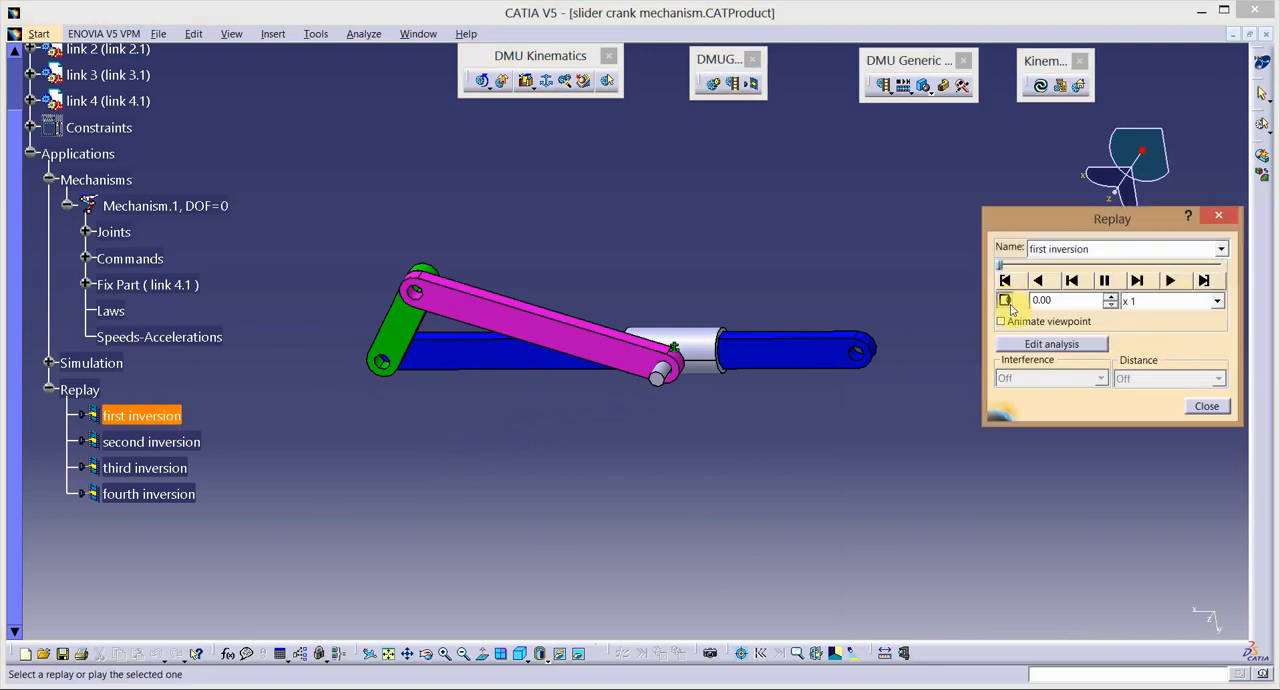
{"action": "left_click", "coordinate": [1170, 282]}
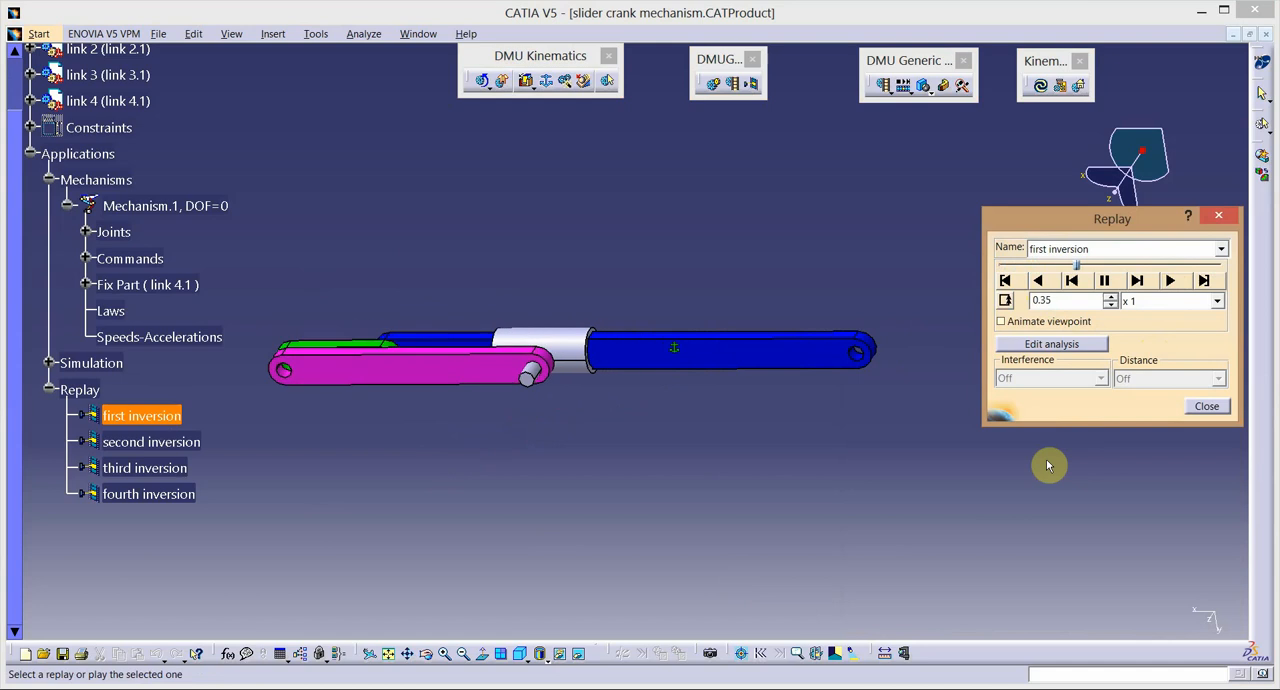
{"action": "left_click", "coordinate": [1207, 406]}
{"action": "double_click", "coordinate": [160, 442]}
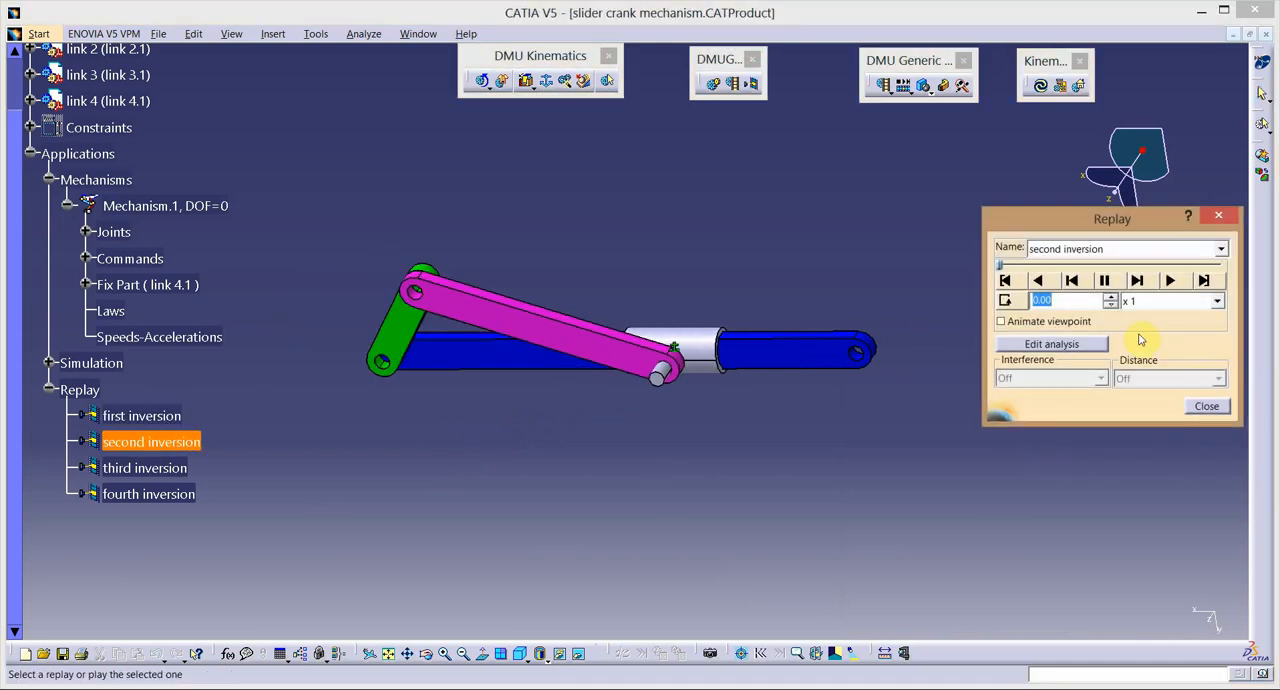
{"action": "left_click", "coordinate": [1171, 281]}
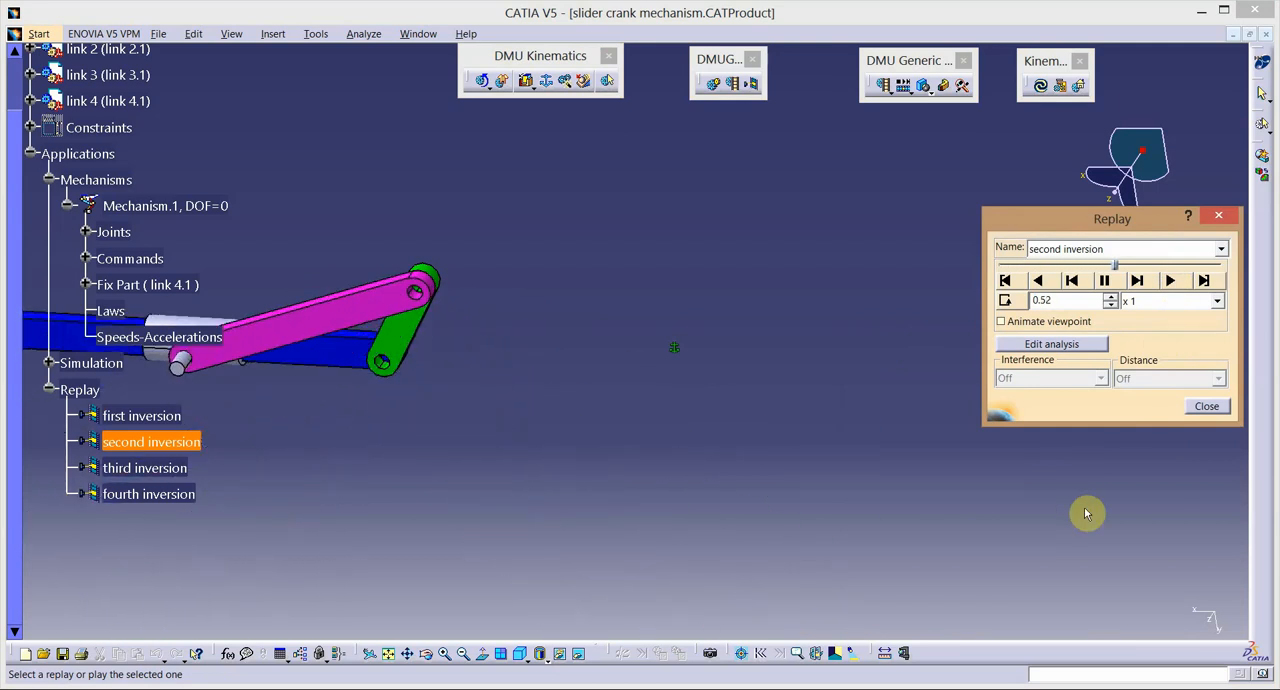
{"action": "left_click", "coordinate": [1206, 408]}
Review the motion of the "third inversion" and "fourth inversion" replays by playing each, and close the player.
{"action": "double_click", "coordinate": [150, 467]}
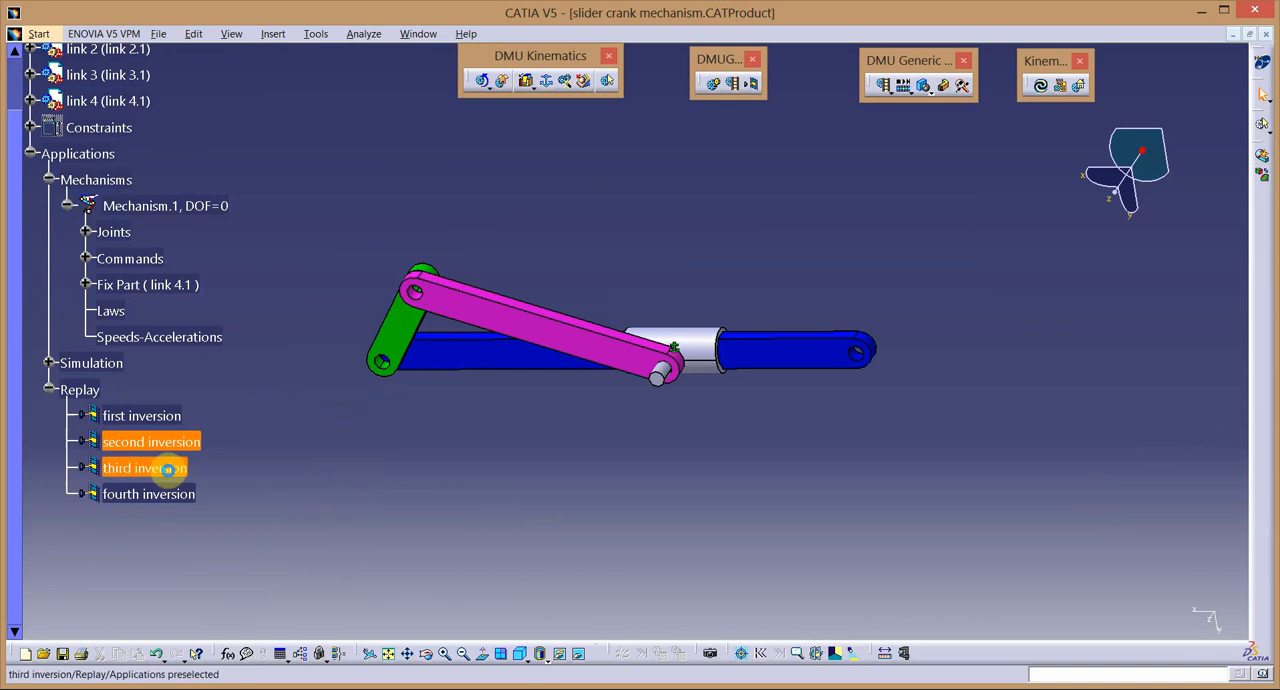
{"action": "left_click", "coordinate": [1170, 281]}
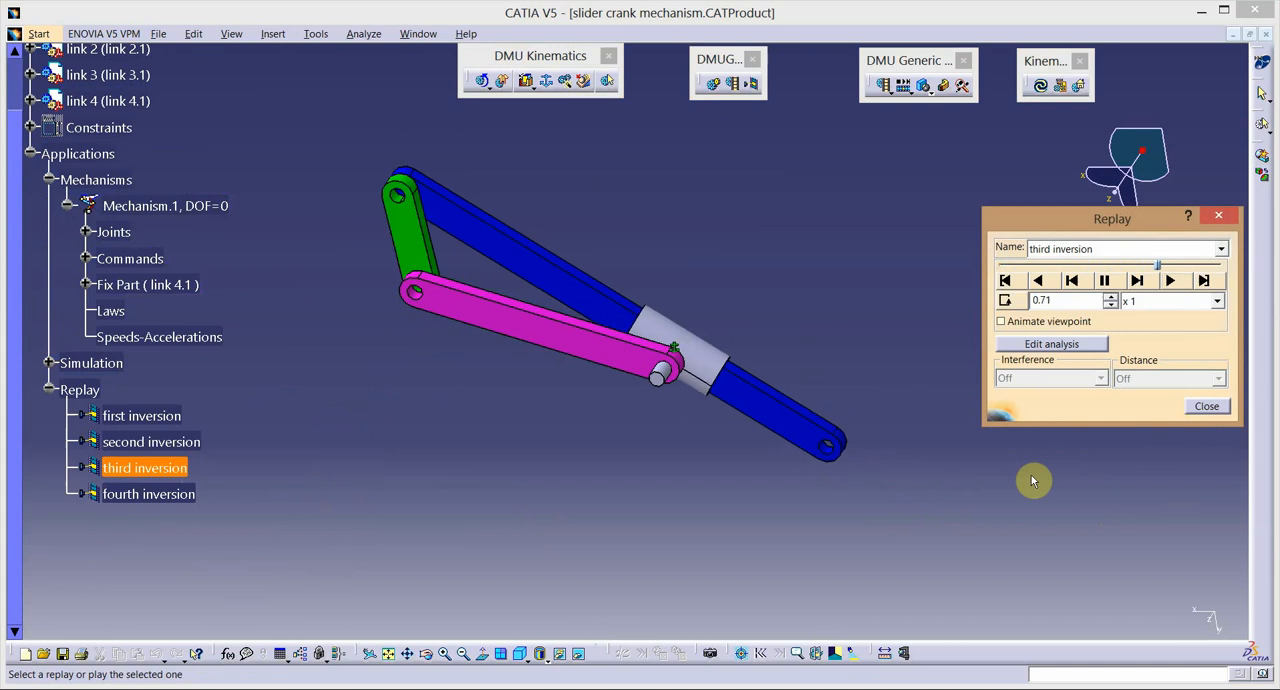
{"action": "left_click", "coordinate": [1205, 406]}
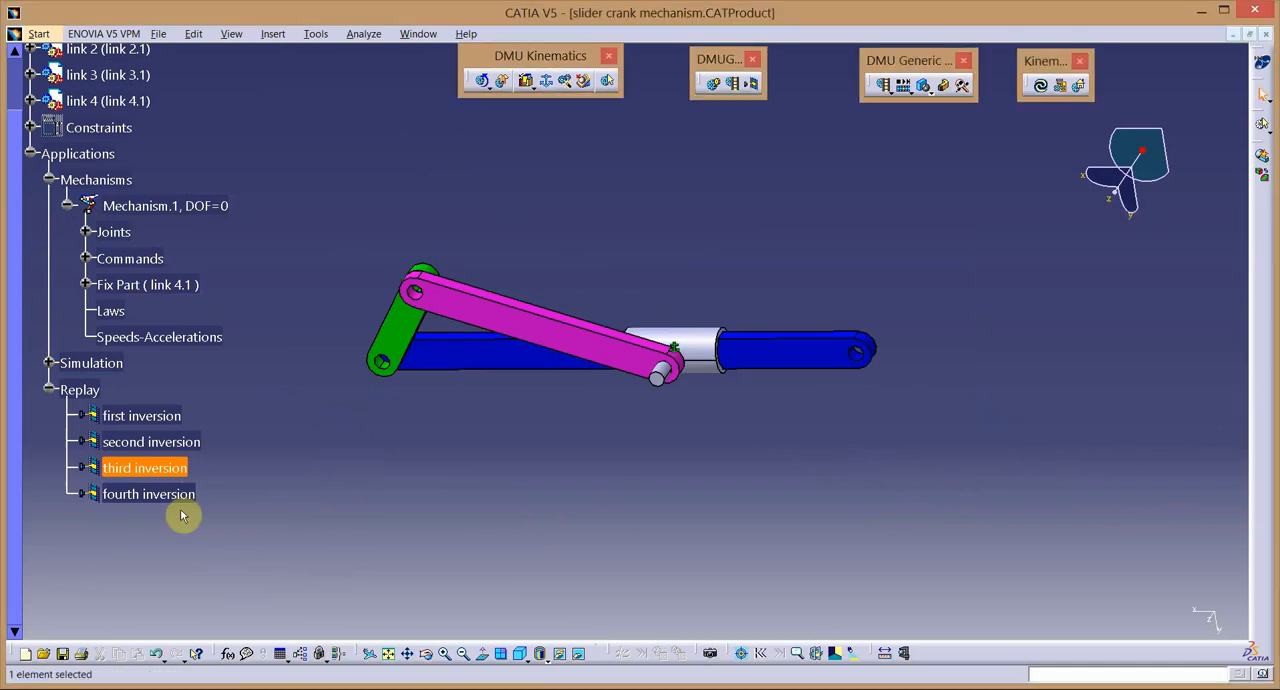
{"action": "double_click", "coordinate": [123, 494]}
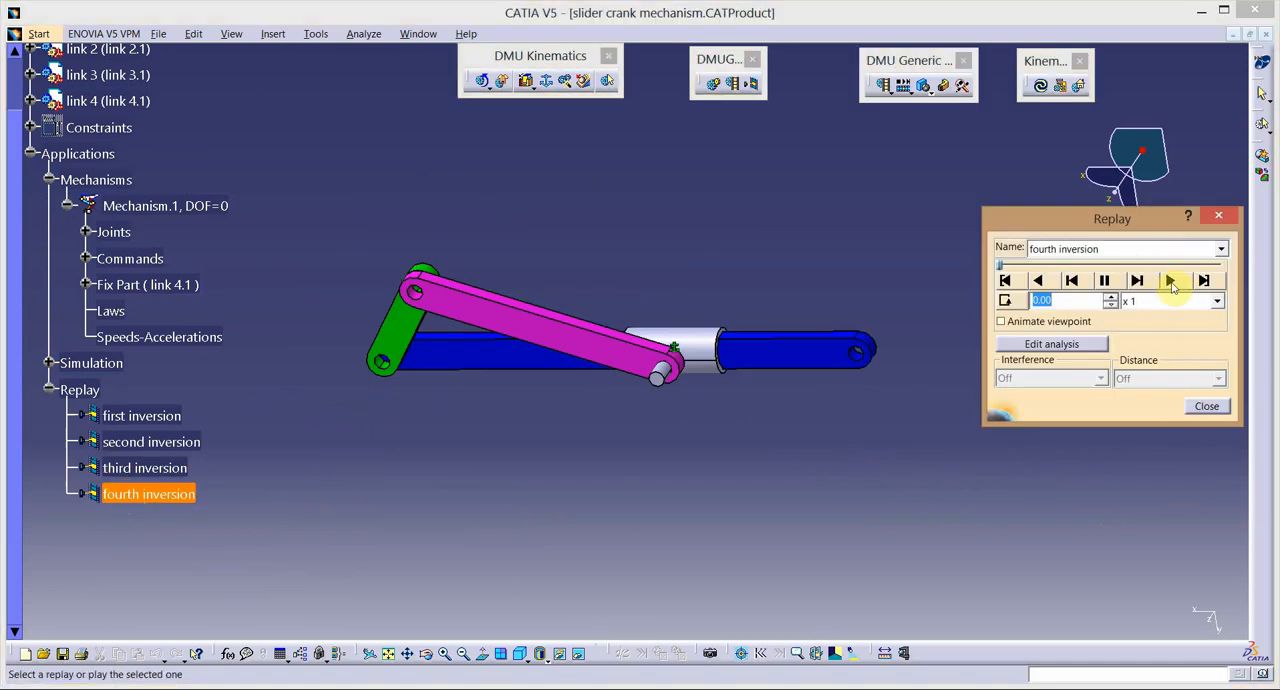
{"action": "left_click", "coordinate": [1171, 283]}
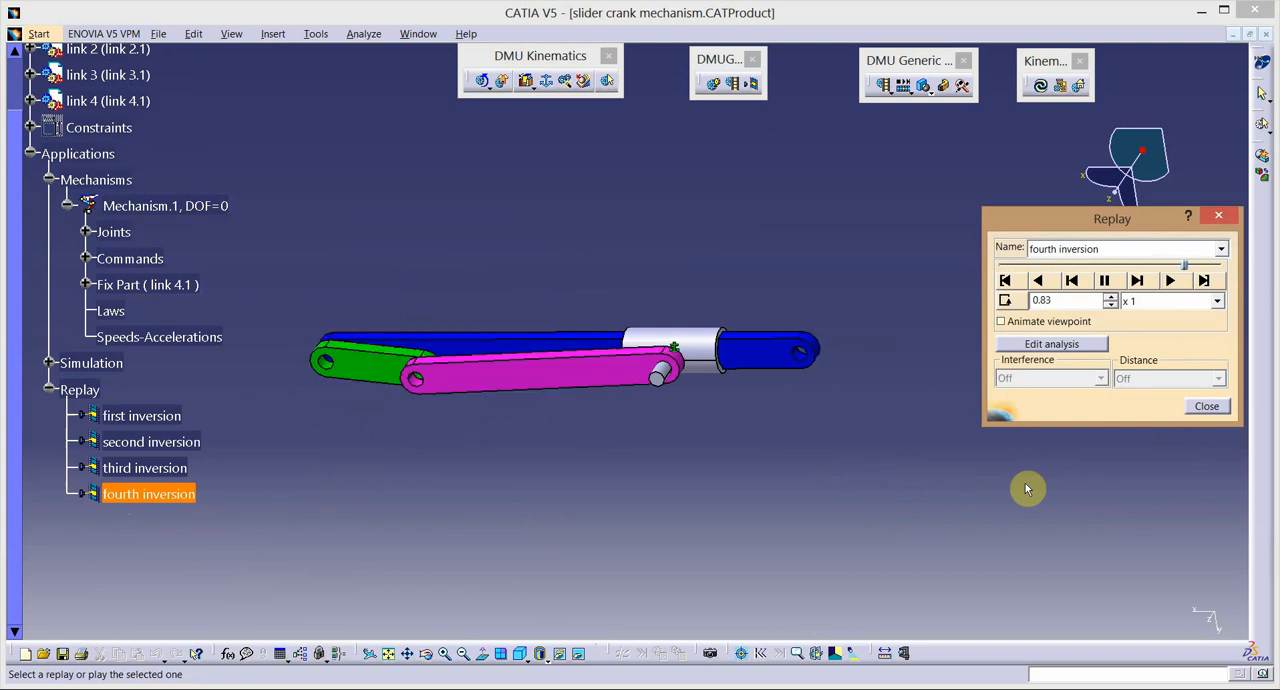
{"action": "left_click", "coordinate": [1201, 414]}
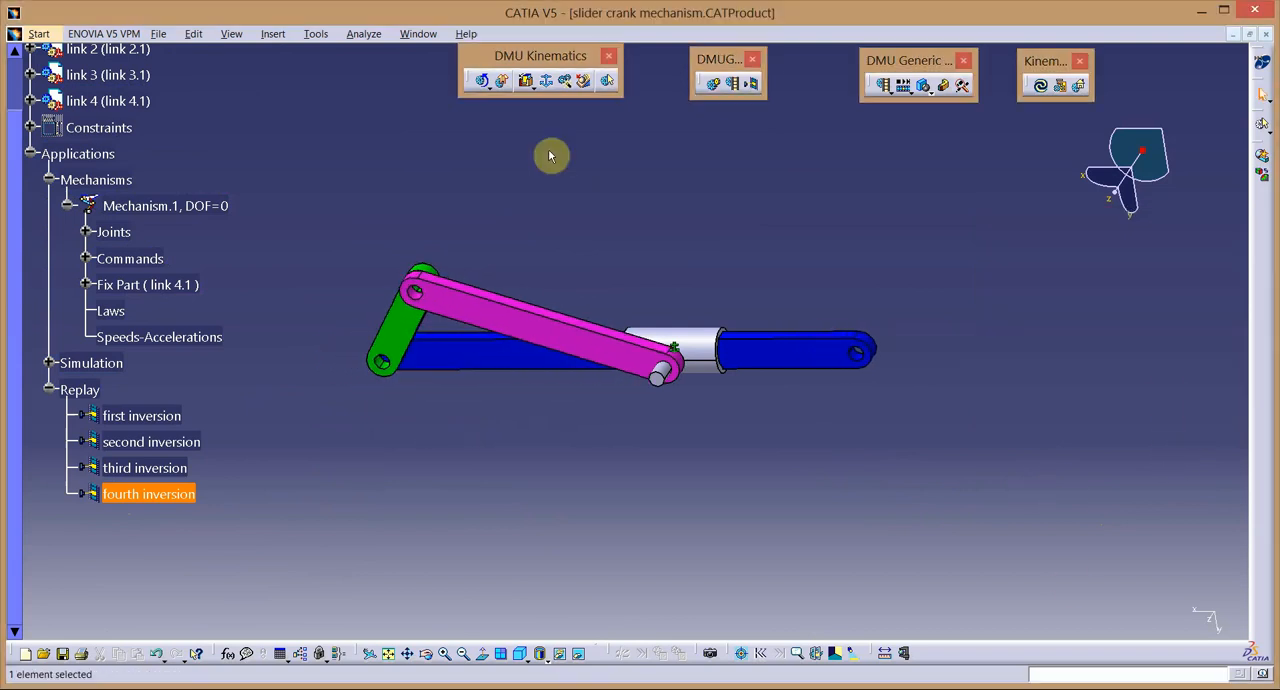